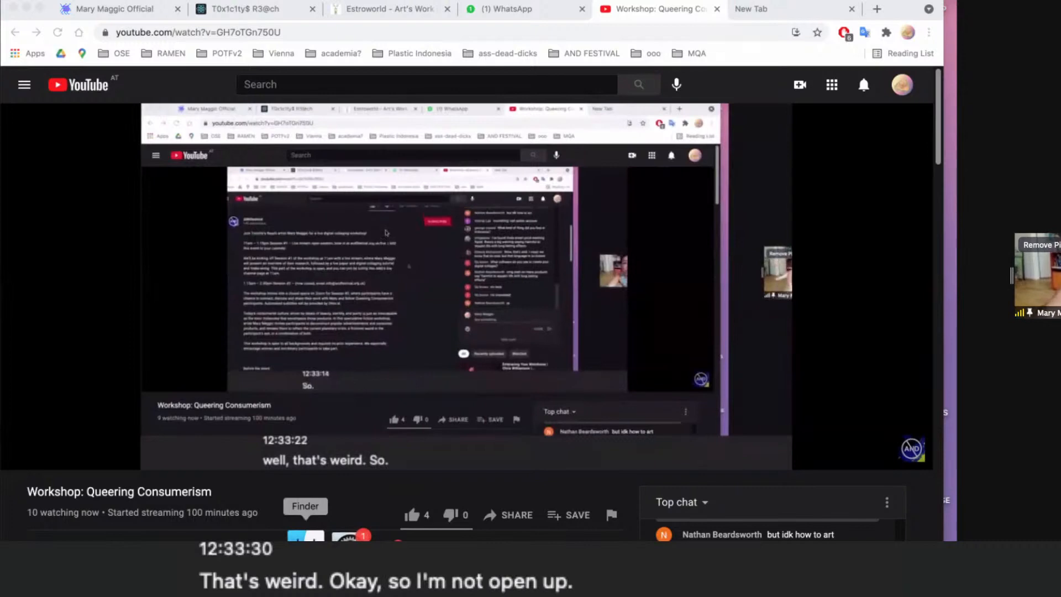
- Launch Adobe Photoshop and move its home window clear of the floating panels
{"action": "key", "text": "F4"}
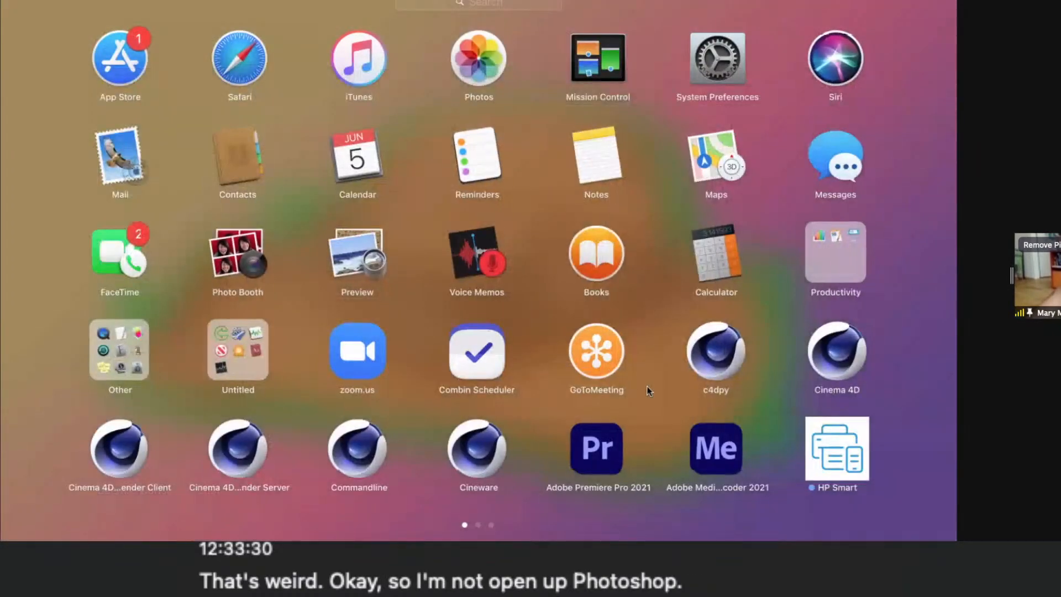
{"action": "scroll", "coordinate": [647, 386], "scroll_direction": "right", "scroll_amount": 3}
{"action": "left_click", "coordinate": [117, 83]}
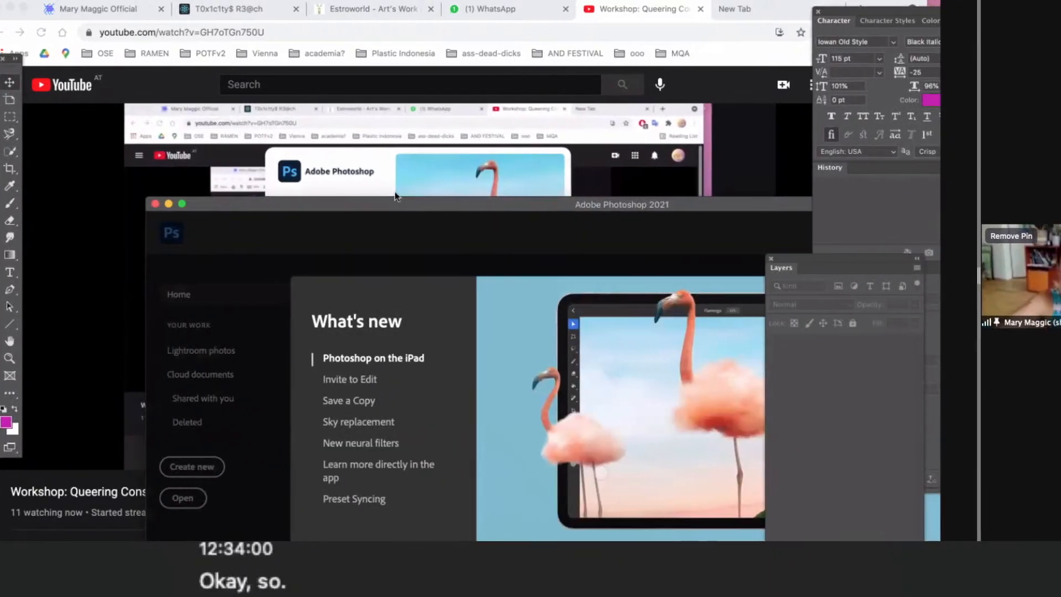
{"action": "left_click_drag", "start_coordinate": [392, 205], "coordinate": [246, 32]}
- Create a new document from the recent custom 1920 x 1920 px preset at 300 ppi
{"action": "left_click", "coordinate": [60, 1]}
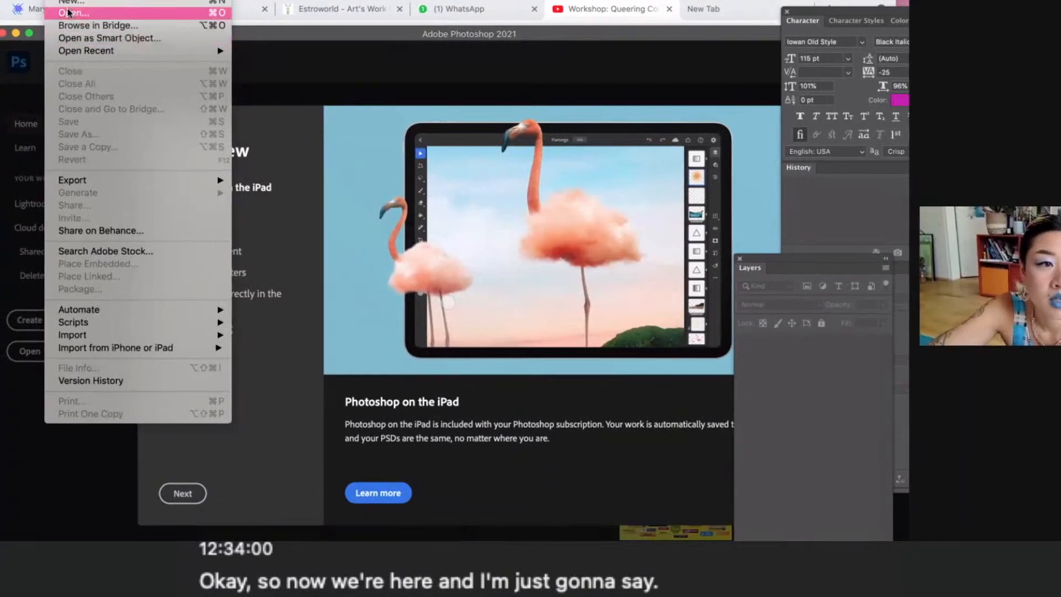
{"action": "left_click", "coordinate": [341, 246]}
{"action": "key", "text": "super+n"}
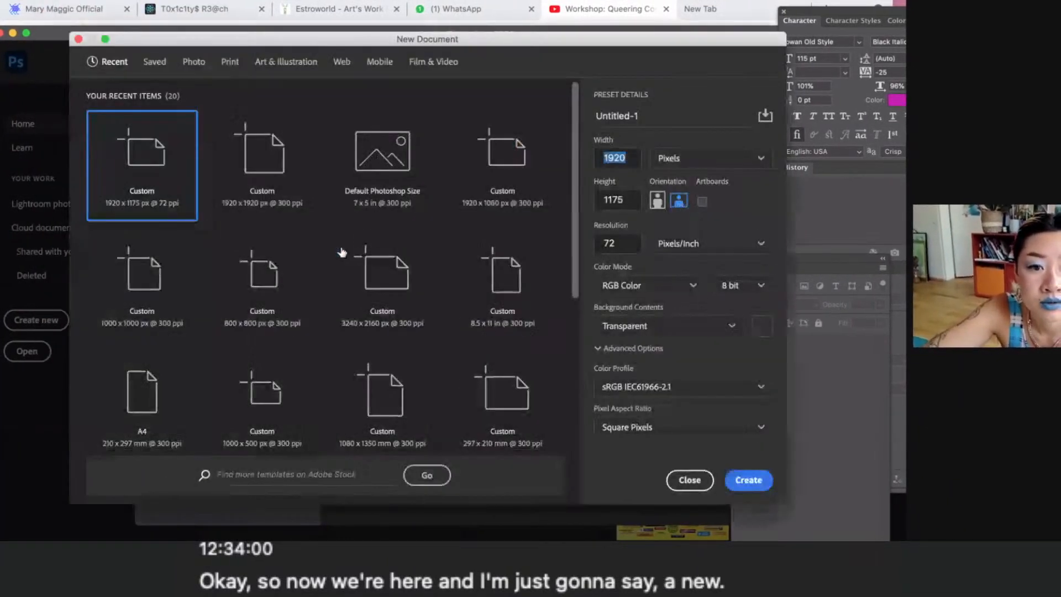
{"action": "left_click", "coordinate": [258, 157]}
{"action": "left_click", "coordinate": [381, 160]}
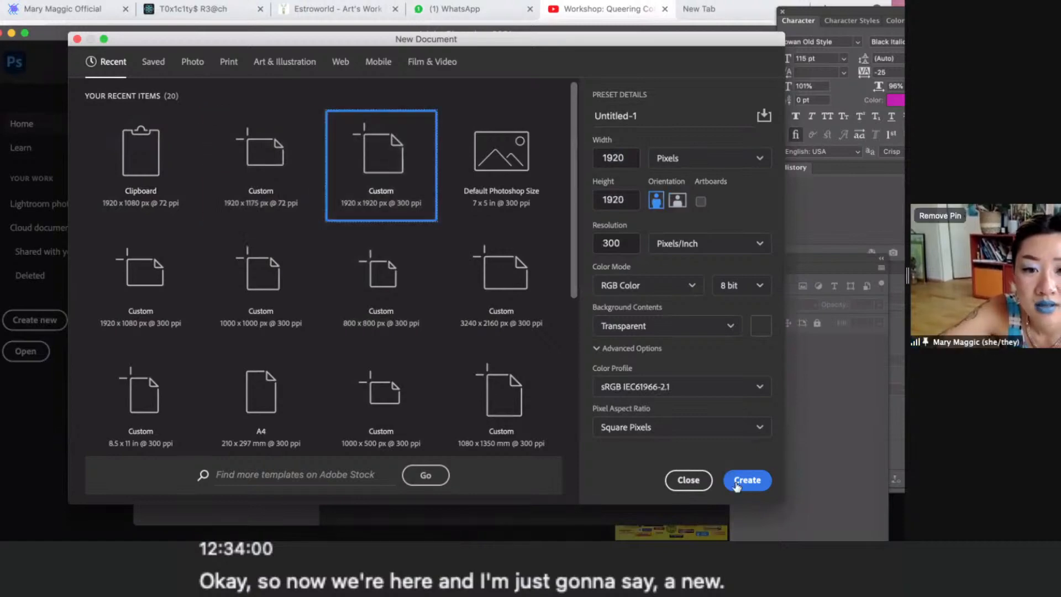
{"action": "left_click", "coordinate": [746, 480]}
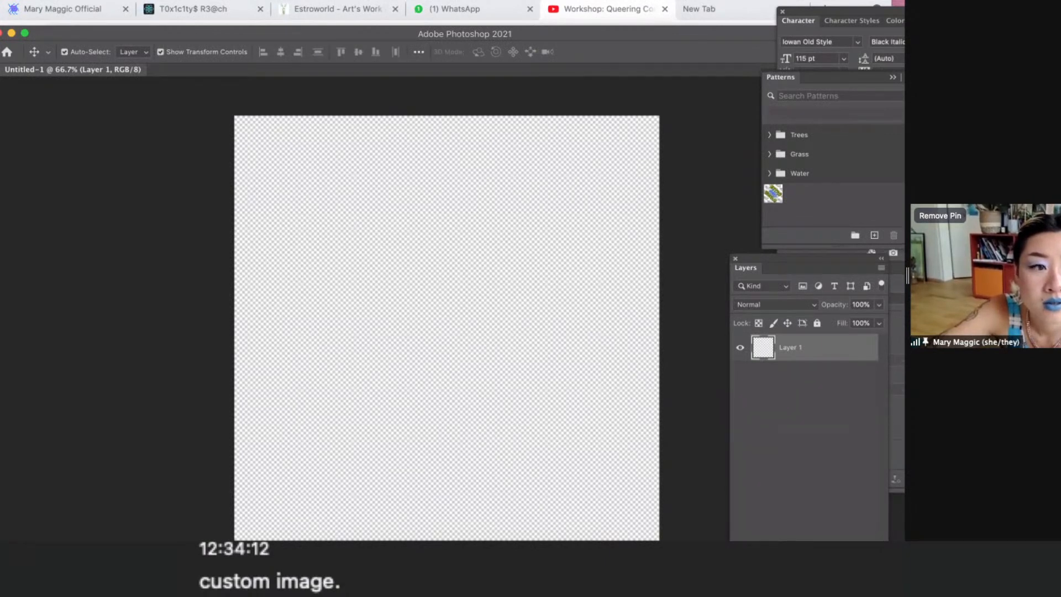
- Reposition the document window so the whole canvas fits beside the tools
{"action": "left_click_drag", "start_coordinate": [0, 26], "coordinate": [81, 86]}
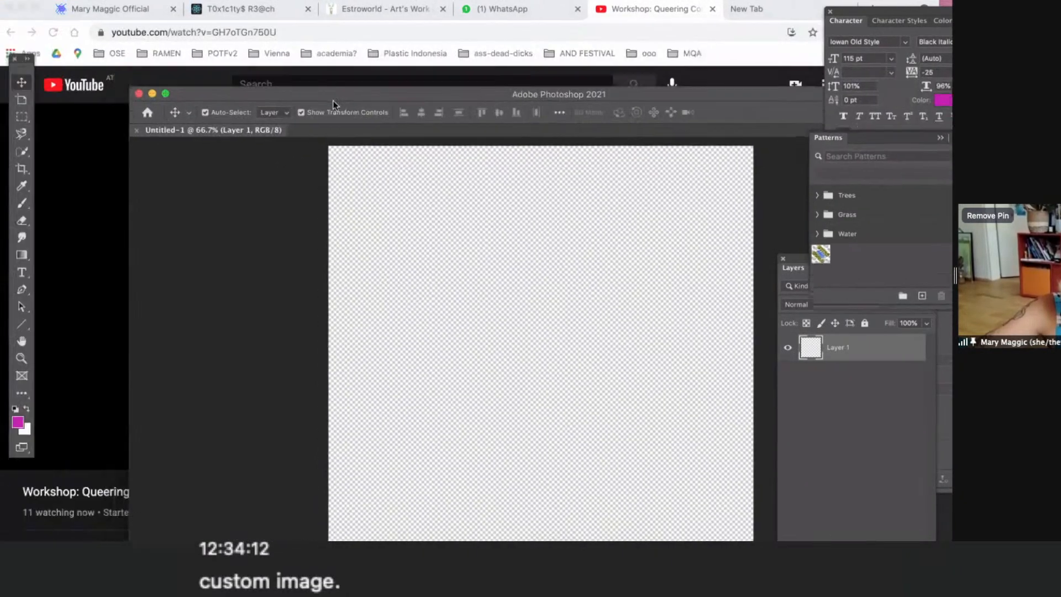
{"action": "left_click_drag", "start_coordinate": [333, 100], "coordinate": [290, 95]}
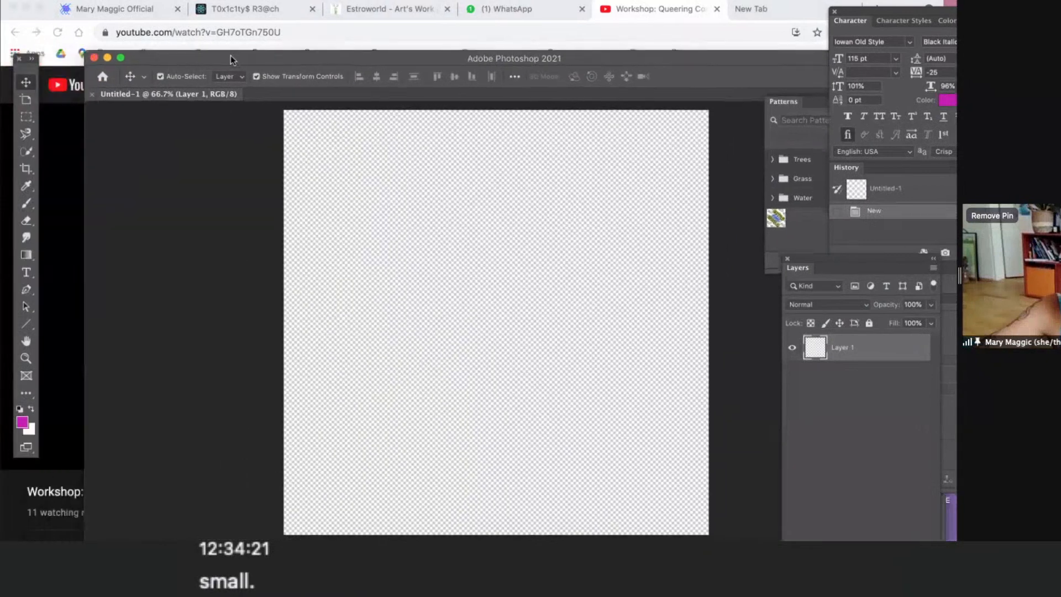
{"action": "left_click_drag", "start_coordinate": [231, 55], "coordinate": [228, 55]}
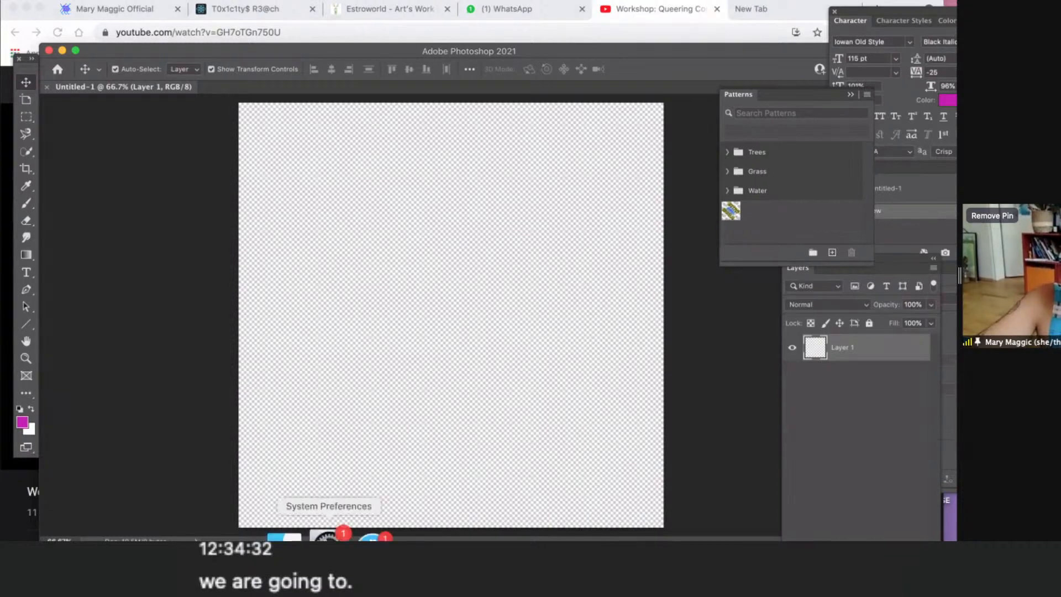
- Switch to Finder, open the Desktop folder and find the product photos IMG_0571 to IMG_0574
{"action": "key", "text": "Tab"}
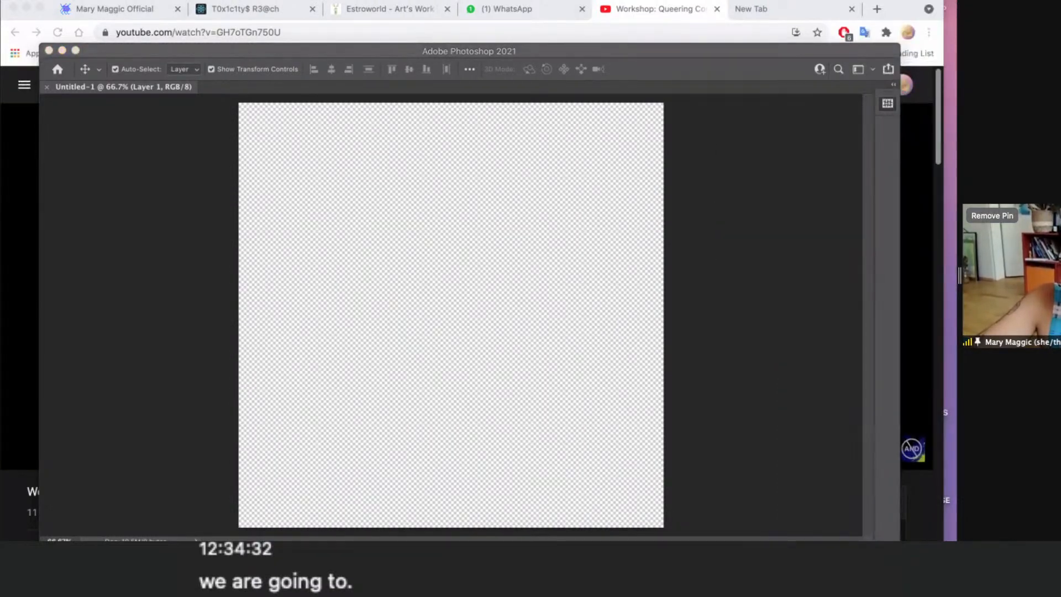
{"action": "left_click", "coordinate": [308, 530]}
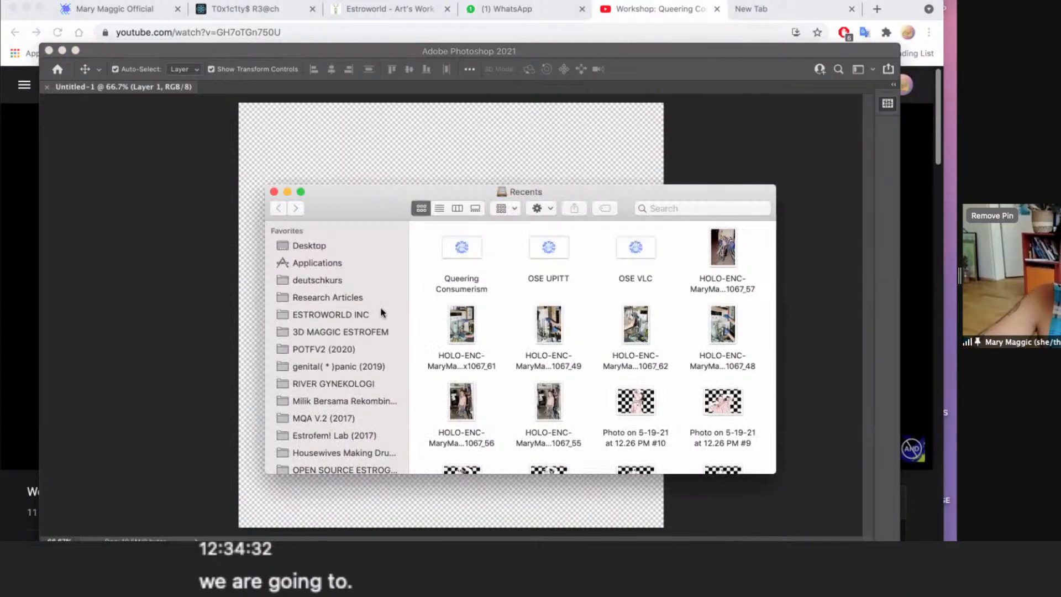
{"action": "left_click", "coordinate": [306, 247]}
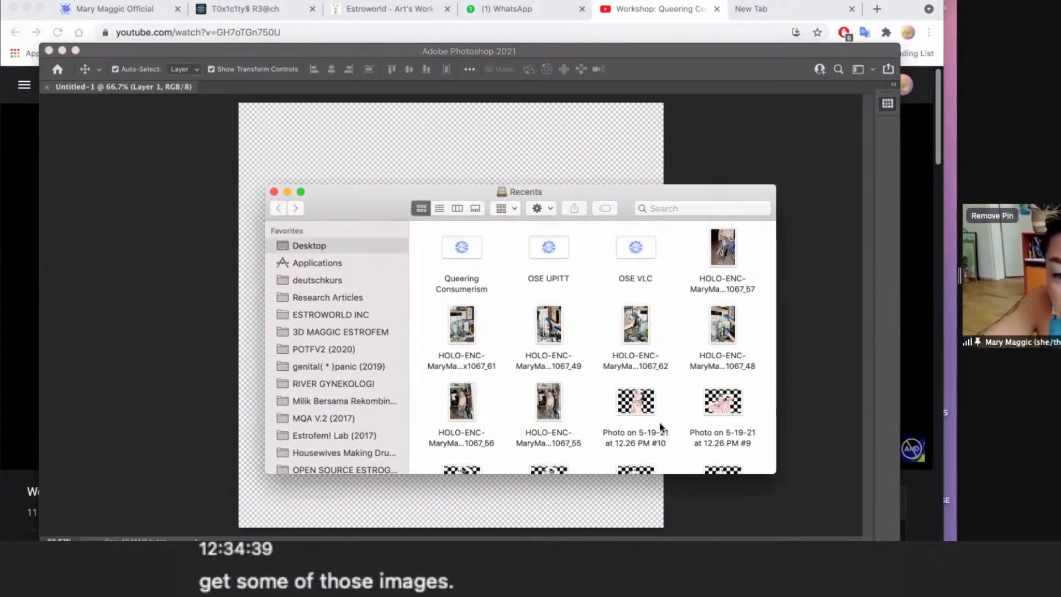
{"action": "scroll", "coordinate": [661, 427], "scroll_direction": "down", "scroll_amount": 4}
{"action": "scroll", "coordinate": [661, 427], "scroll_direction": "down", "scroll_amount": 5}
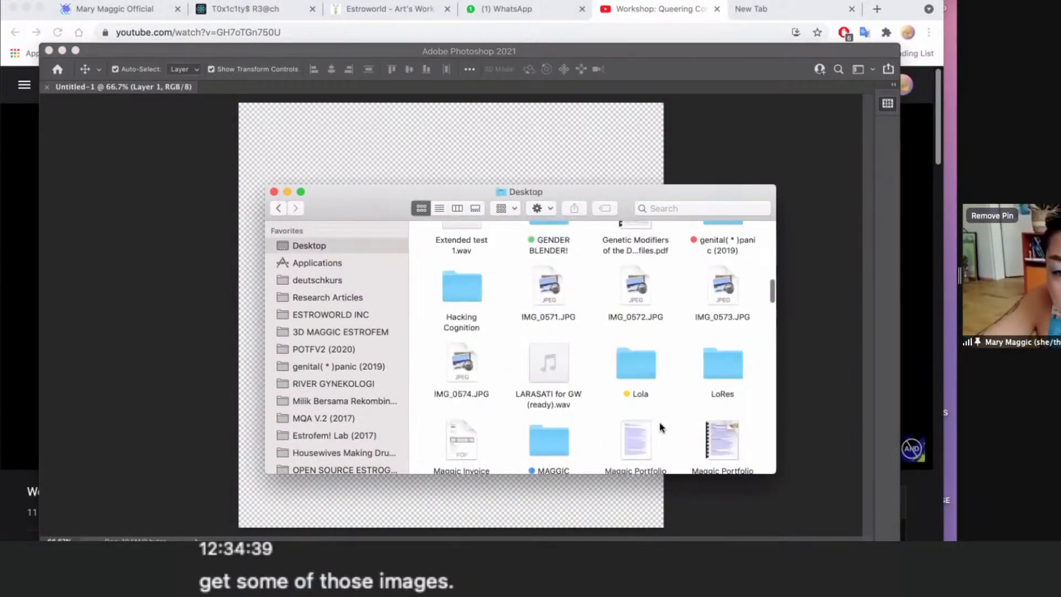
{"action": "scroll", "coordinate": [661, 427], "scroll_direction": "down", "scroll_amount": 2}
{"action": "scroll", "coordinate": [528, 304], "scroll_direction": "up", "scroll_amount": 2}
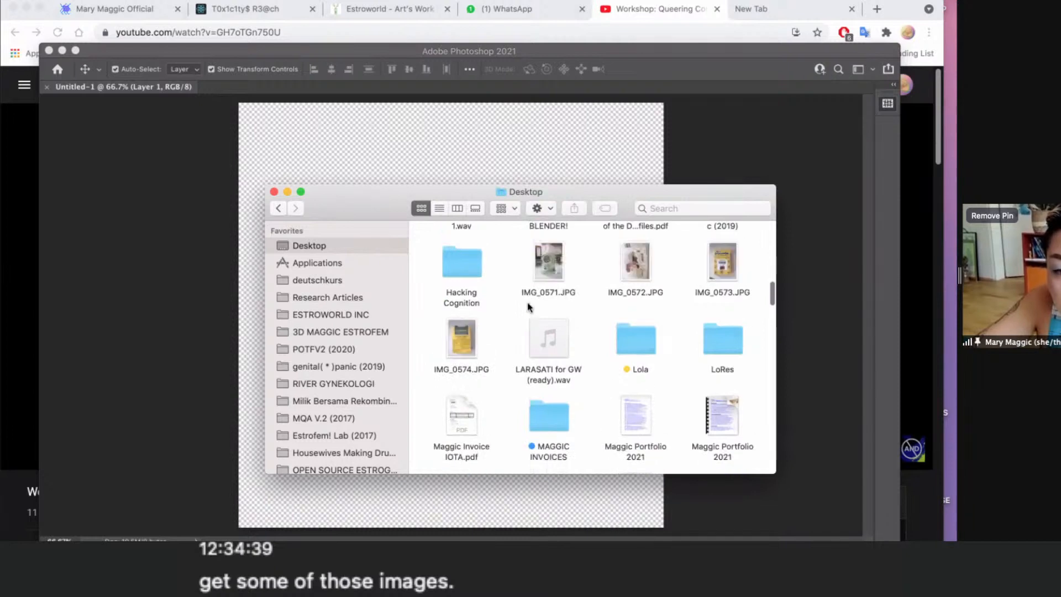
- Bring IMG_0571, IMG_0572 and IMG_0573 from Finder onto the Untitled-1 canvas, try to add IMG_0574, and move the Finder window aside
{"action": "left_click_drag", "start_coordinate": [516, 286], "coordinate": [734, 324]}
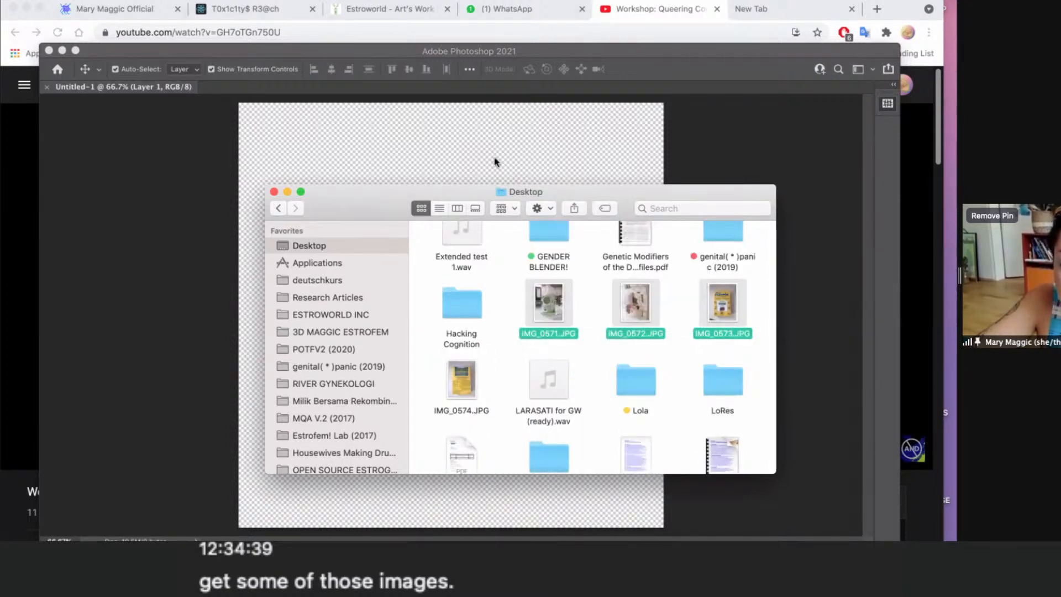
{"action": "left_click_drag", "start_coordinate": [496, 162], "coordinate": [499, 164]}
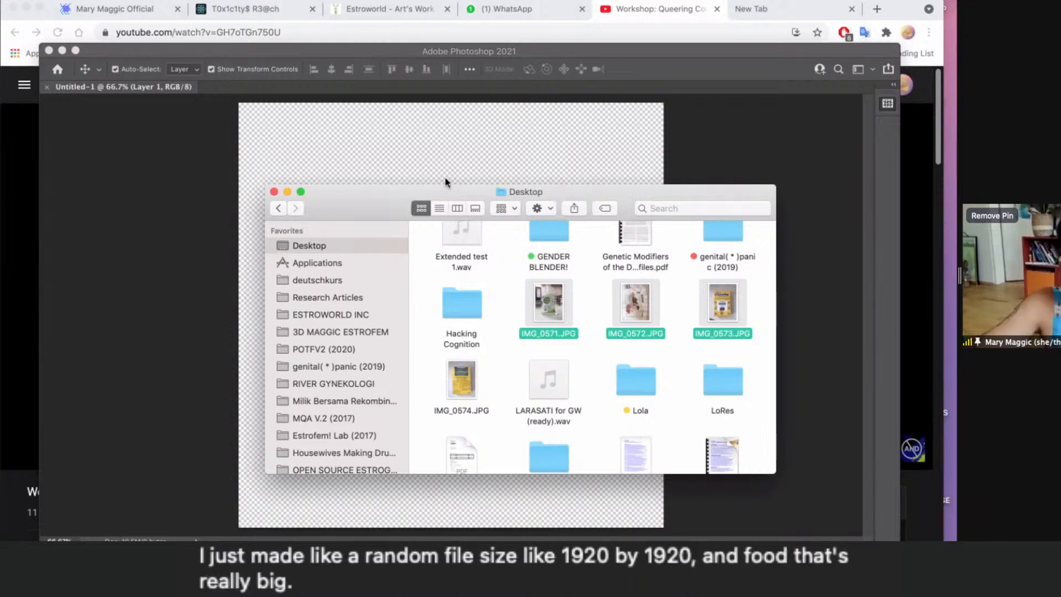
{"action": "left_click_drag", "start_coordinate": [462, 380], "coordinate": [438, 173]}
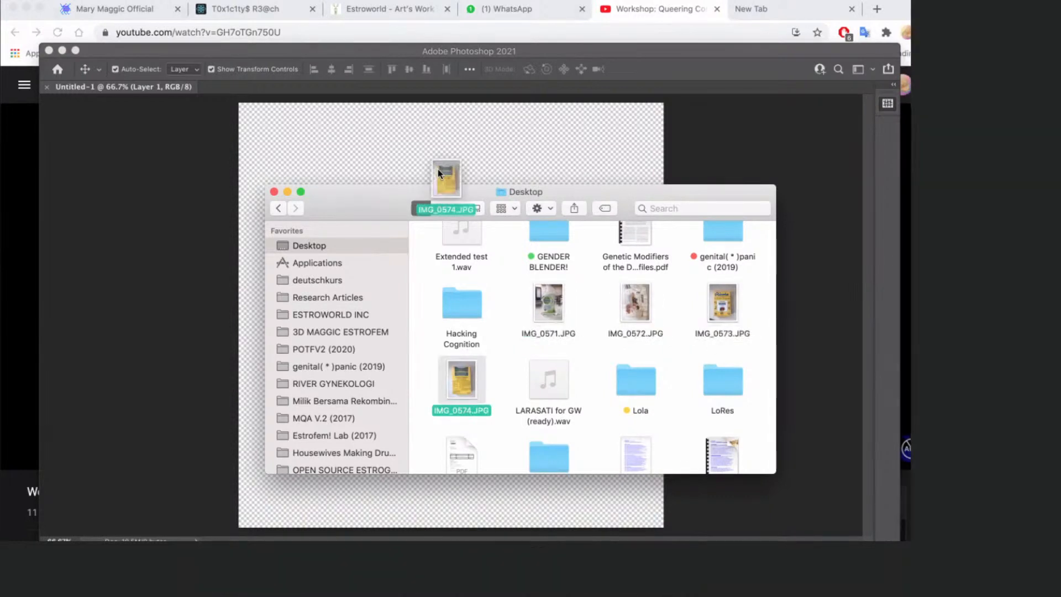
{"action": "left_click_drag", "start_coordinate": [438, 173], "coordinate": [439, 174]}
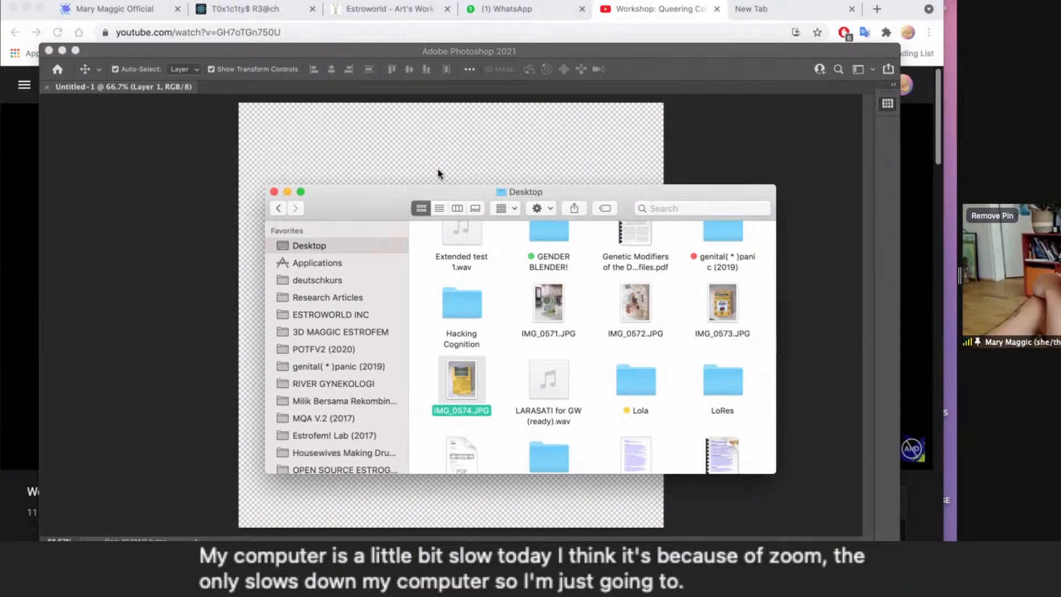
{"action": "left_click", "coordinate": [330, 9]}
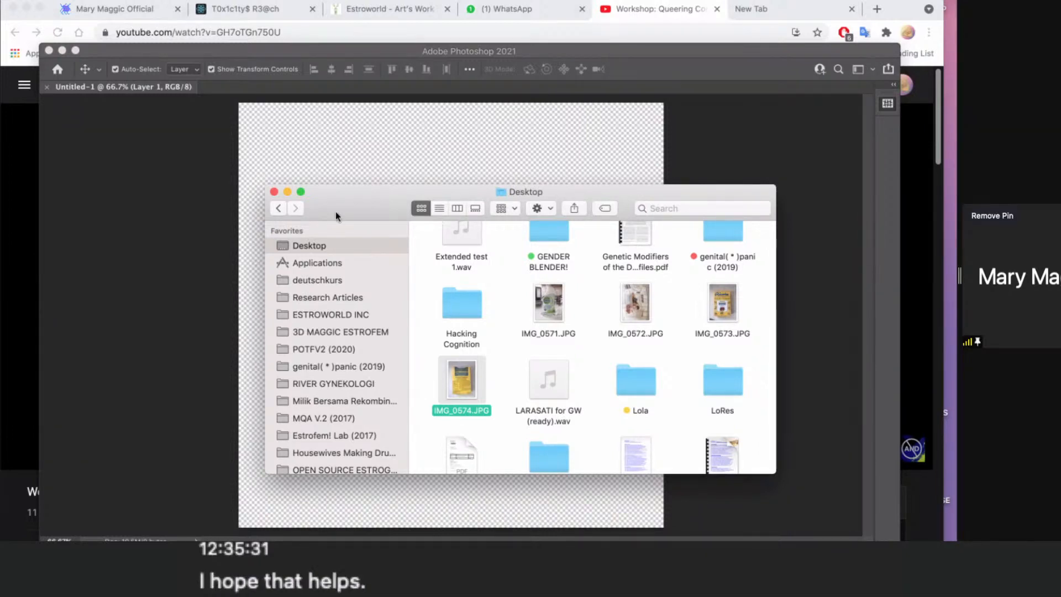
{"action": "left_click_drag", "start_coordinate": [336, 212], "coordinate": [432, 245]}
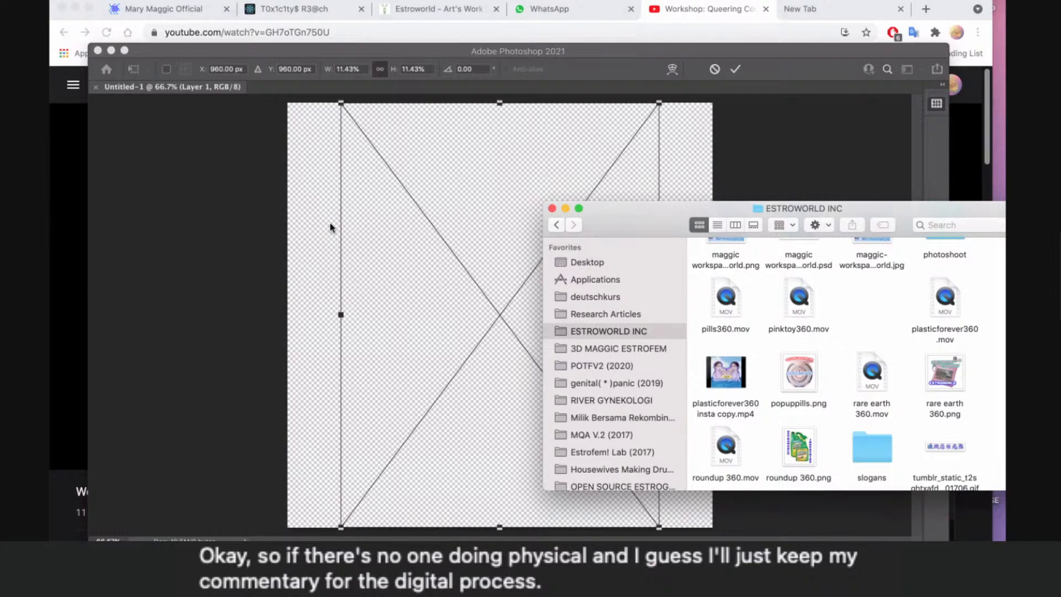
- Commit the placement of IMG_0571, IMG_0572 and IMG_0573 one after another at their default size
{"action": "left_click_drag", "start_coordinate": [228, 51], "coordinate": [261, 15]}
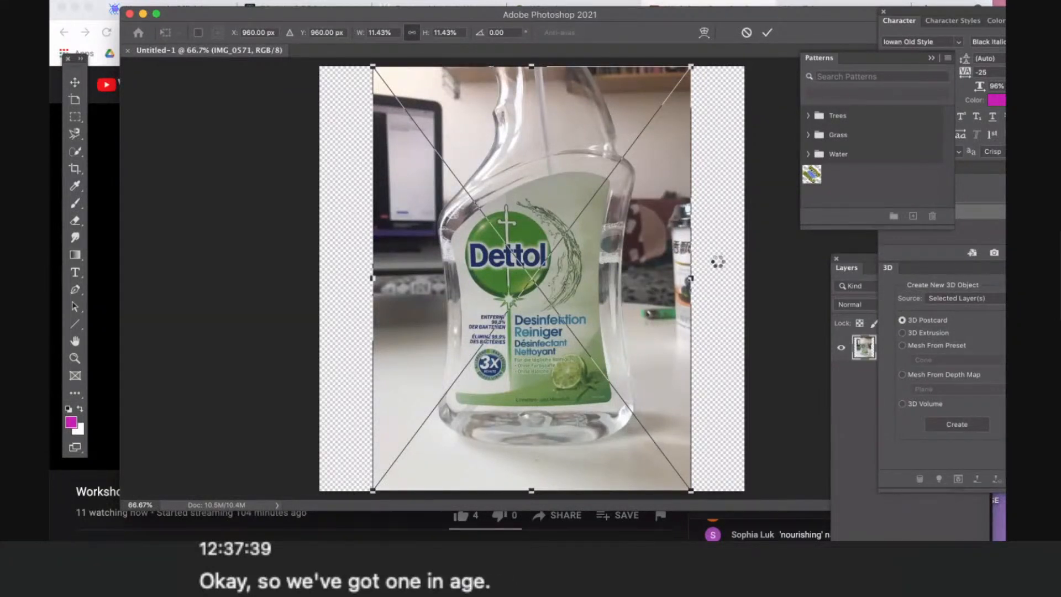
{"action": "key", "text": "Return"}
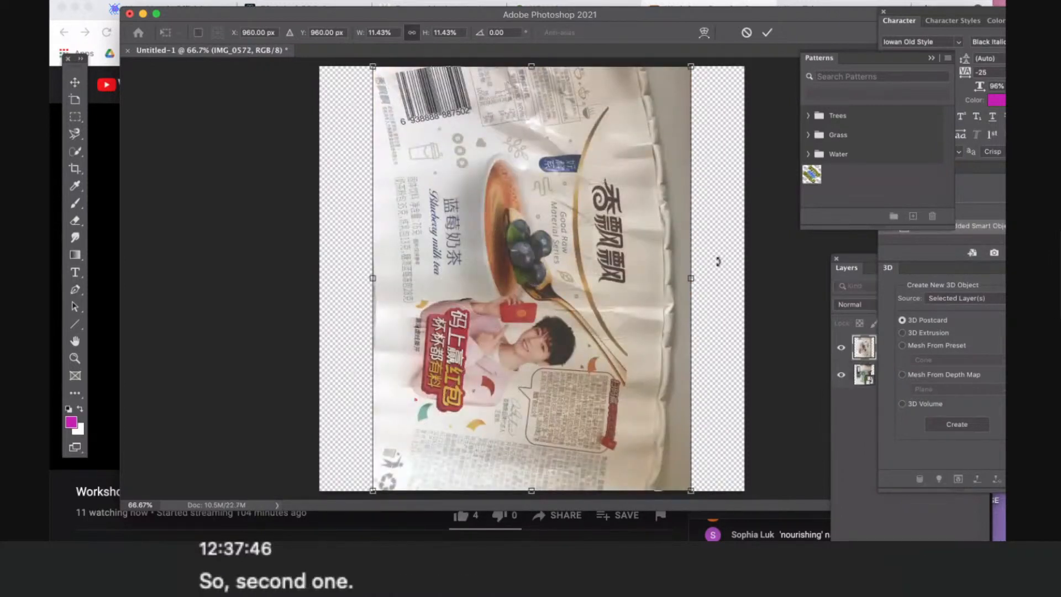
{"action": "key", "text": "Return"}
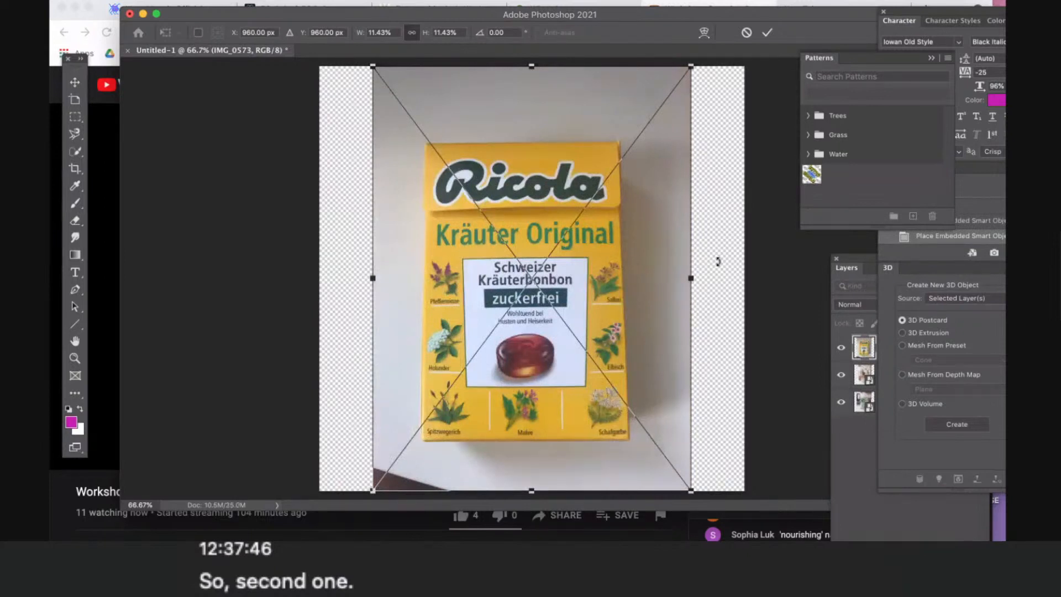
{"action": "key", "text": "Return"}
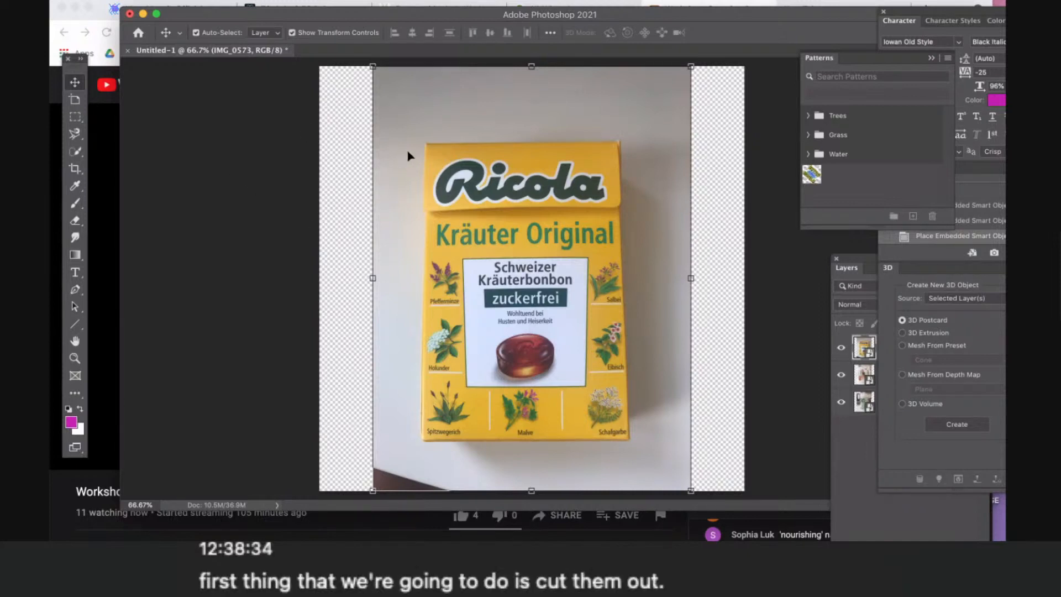
- Select the Ricola box on the IMG_0573 layer by tracing its outline with the Magnetic Lasso tool
{"action": "left_click", "coordinate": [288, 149]}
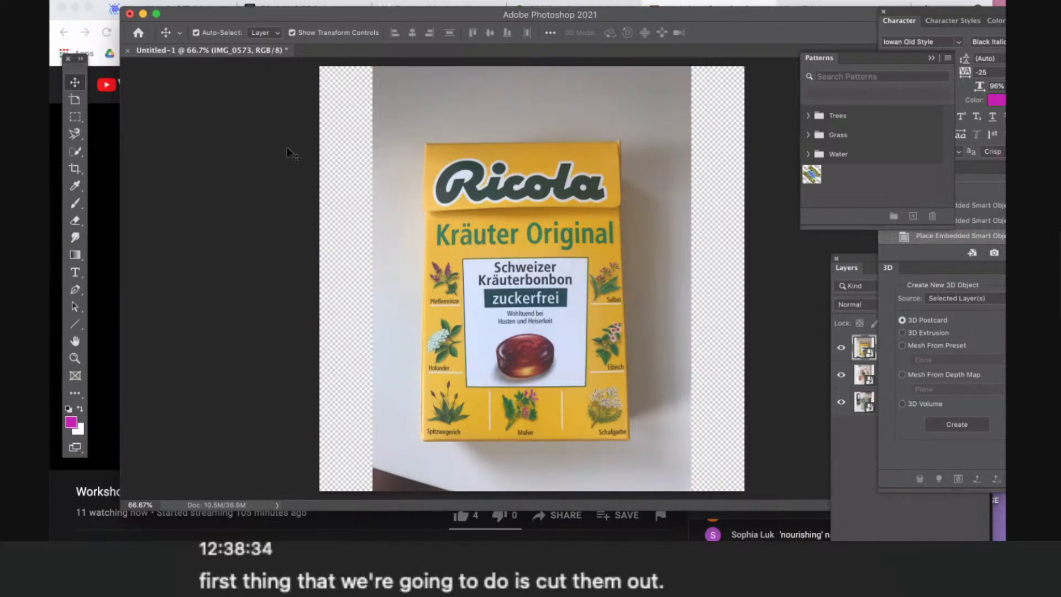
{"action": "left_click", "coordinate": [75, 136]}
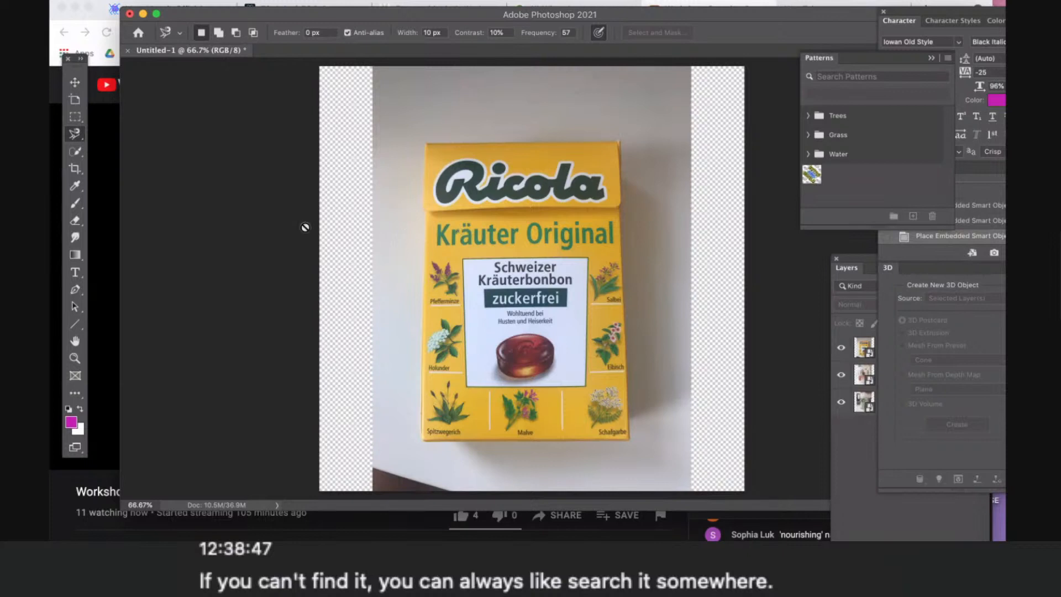
{"action": "left_click", "coordinate": [864, 350]}
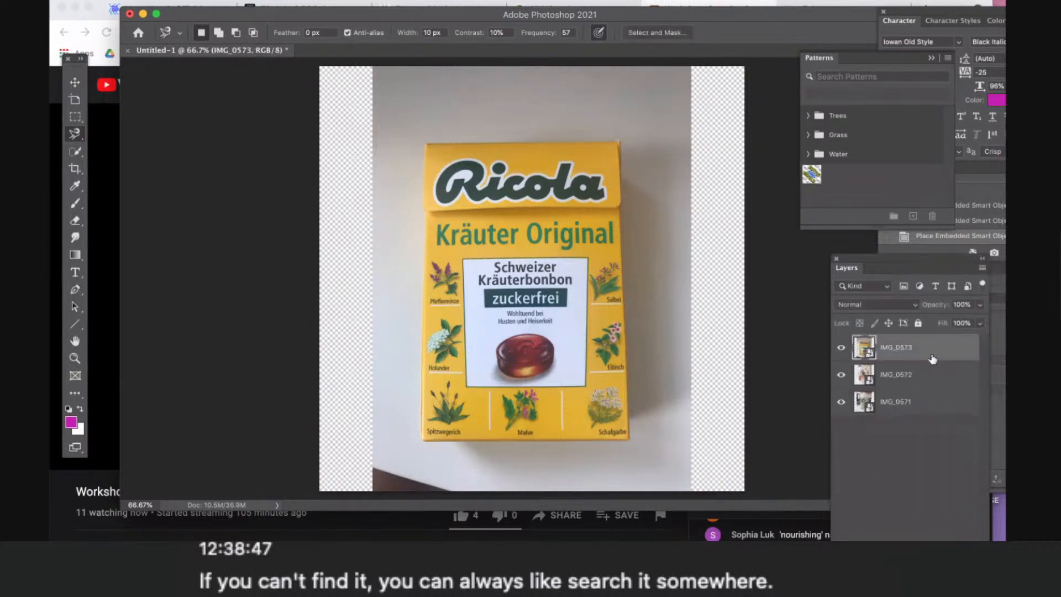
{"action": "left_click_drag", "start_coordinate": [889, 264], "coordinate": [813, 253]}
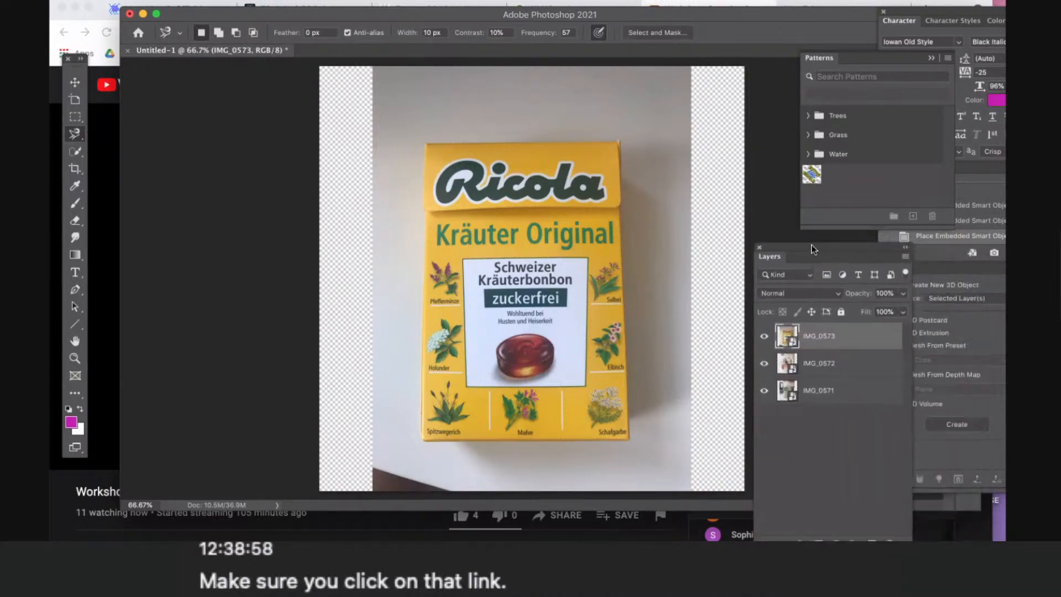
{"action": "left_click", "coordinate": [83, 142]}
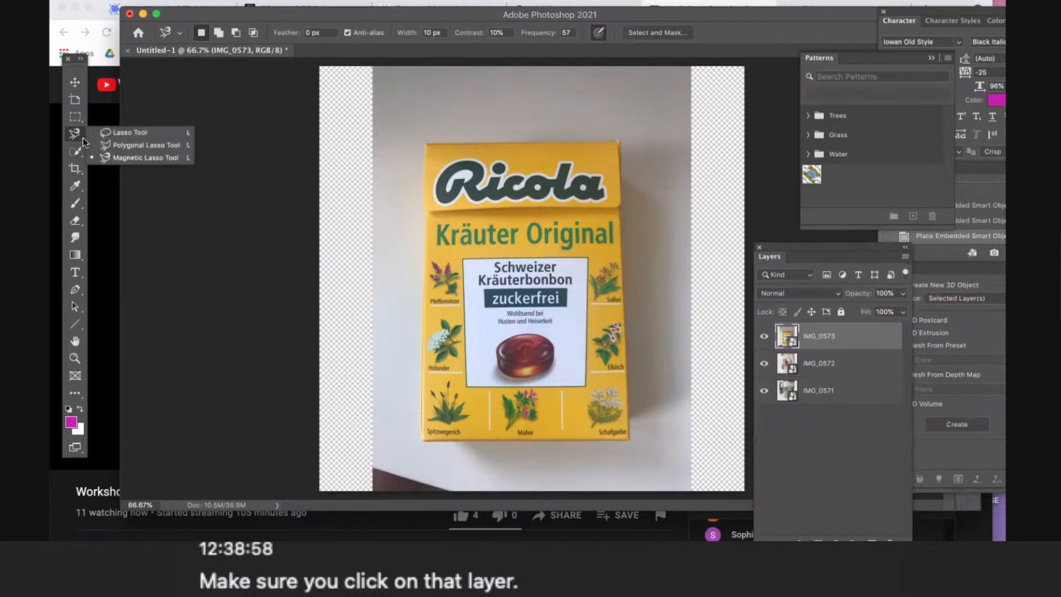
{"action": "left_click", "coordinate": [136, 161]}
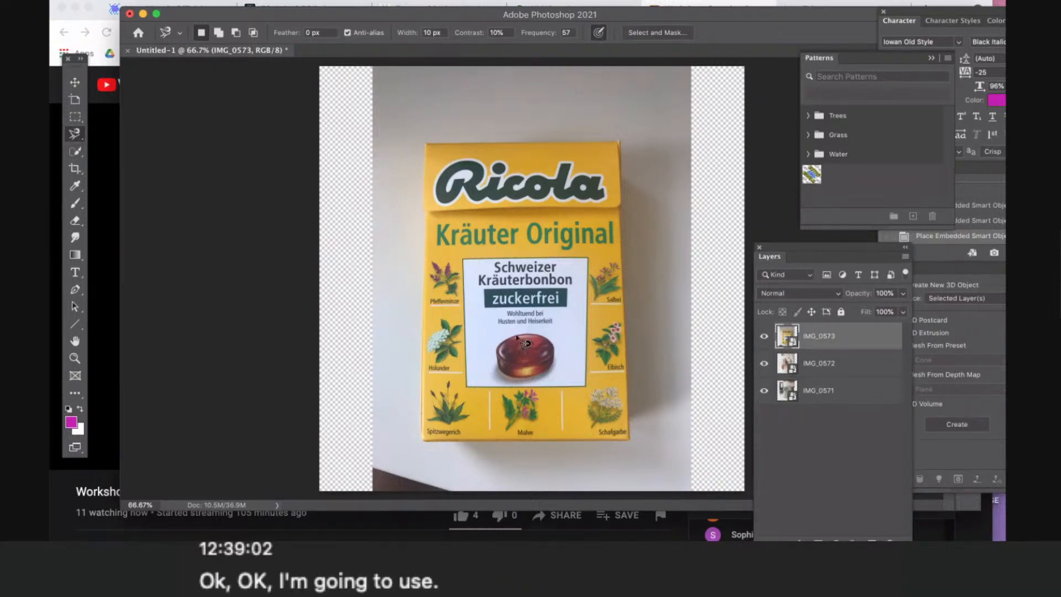
{"action": "left_click", "coordinate": [421, 437]}
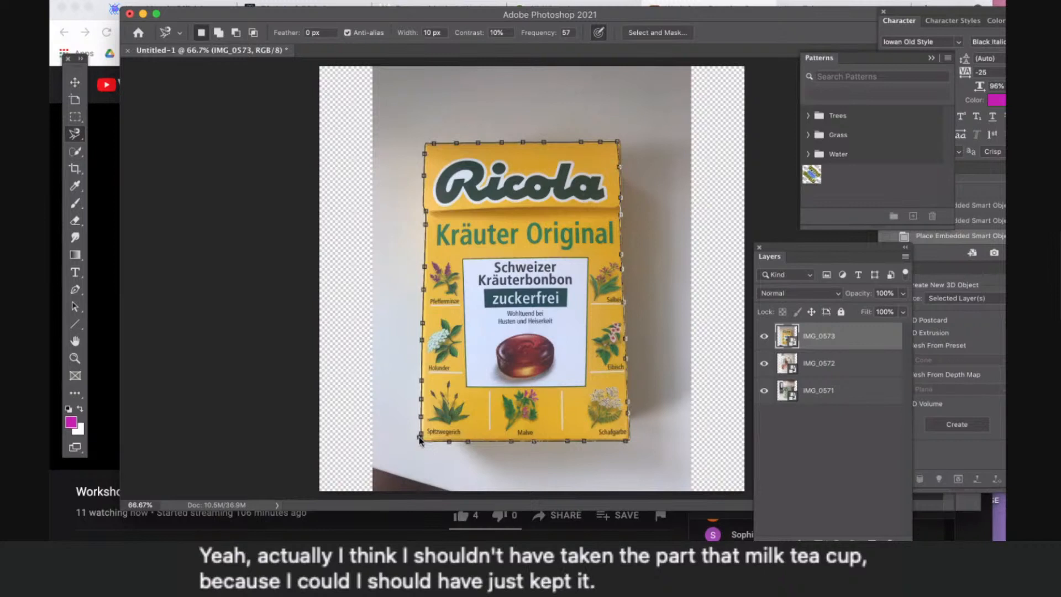
{"action": "left_click", "coordinate": [419, 440]}
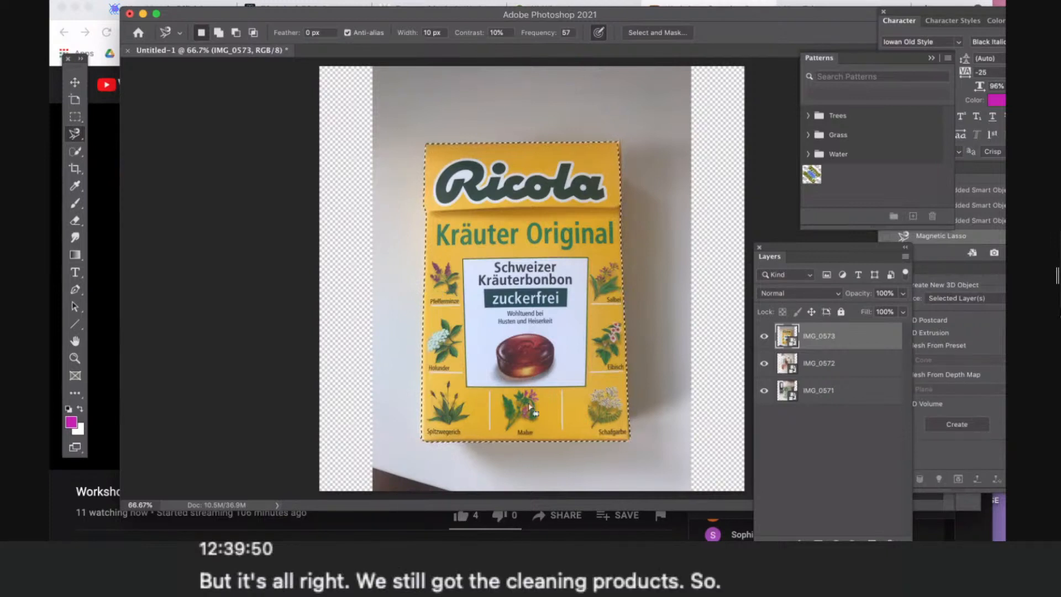
- Copy the selected Ricola box to a new layer with Layer Via Copy, and select the original IMG_0573 layer
{"action": "right_click", "coordinate": [502, 219]}
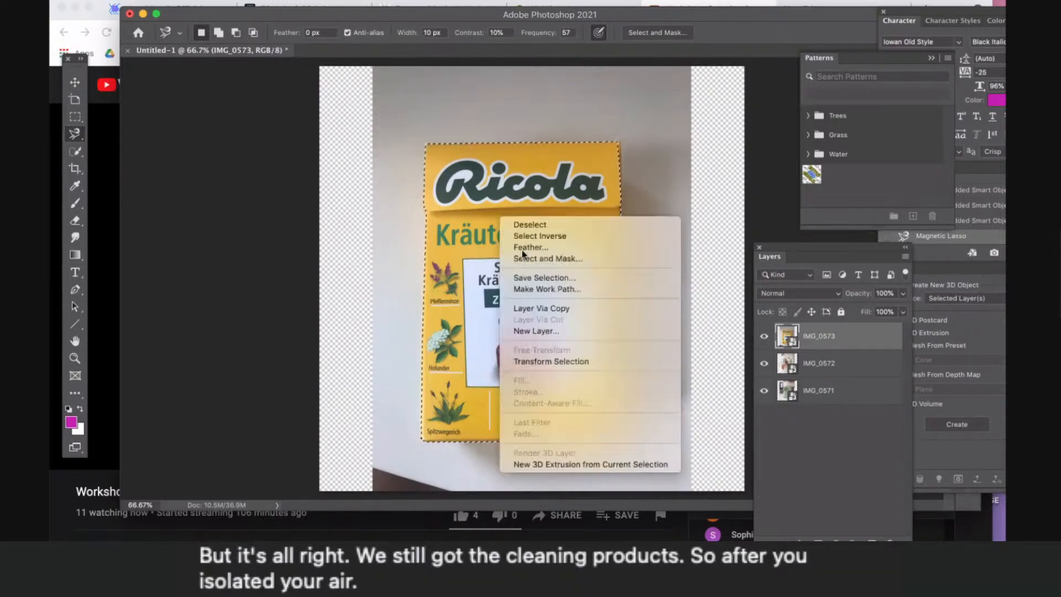
{"action": "left_click", "coordinate": [554, 313]}
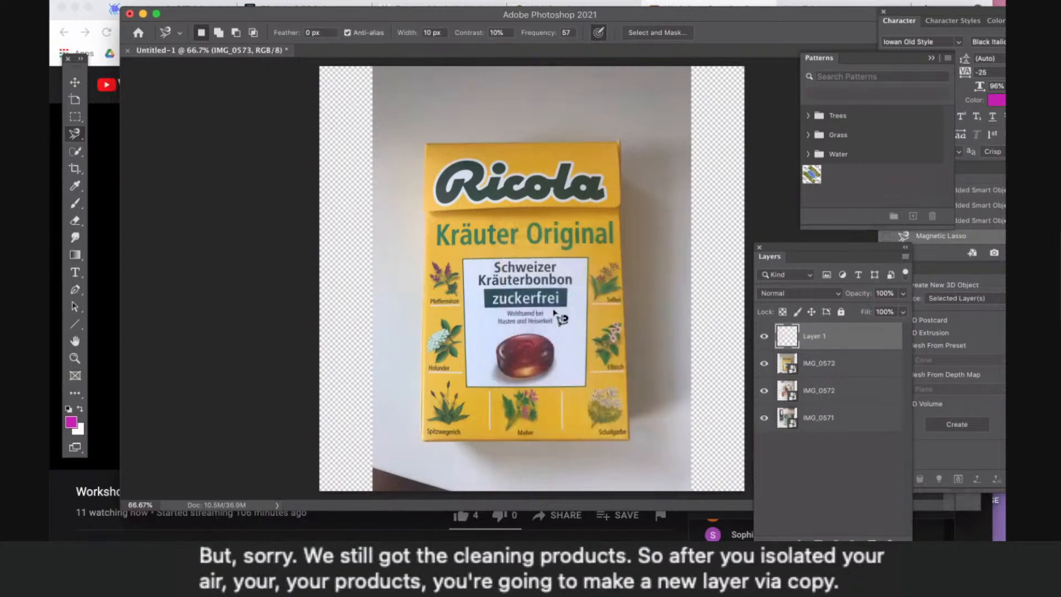
{"action": "left_click", "coordinate": [840, 368]}
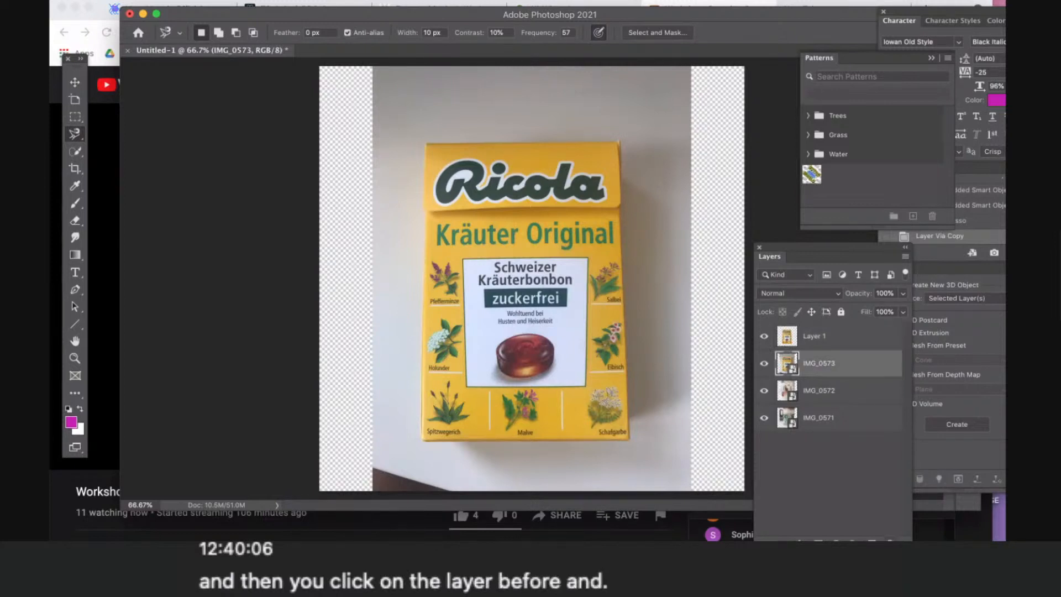
- Delete the original IMG_0573 layer and scale the Ricola box cutout down to about 60% width and 58% height
{"action": "left_click", "coordinate": [890, 543]}
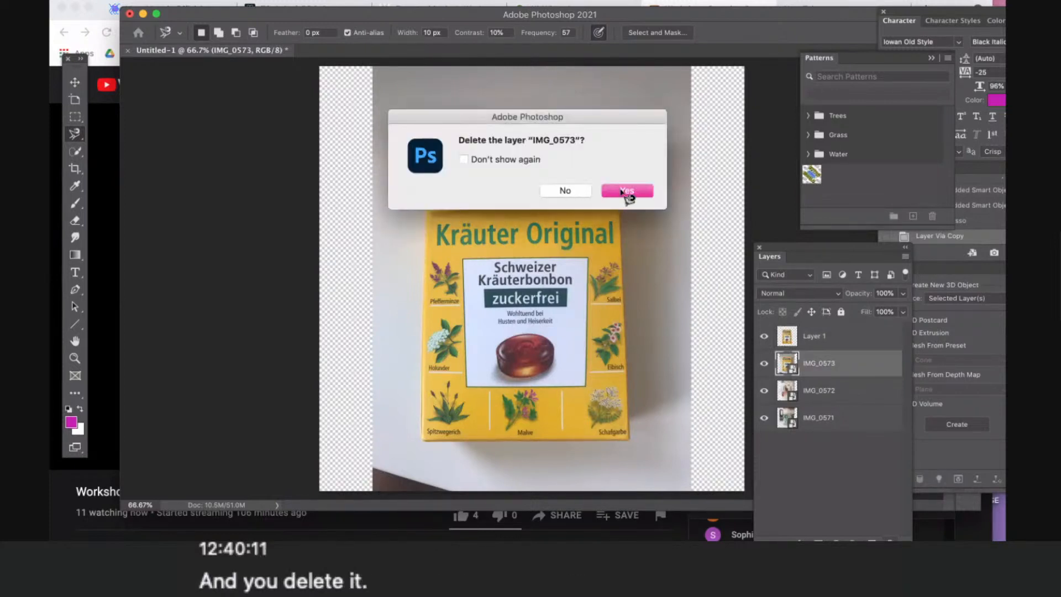
{"action": "left_click", "coordinate": [627, 191]}
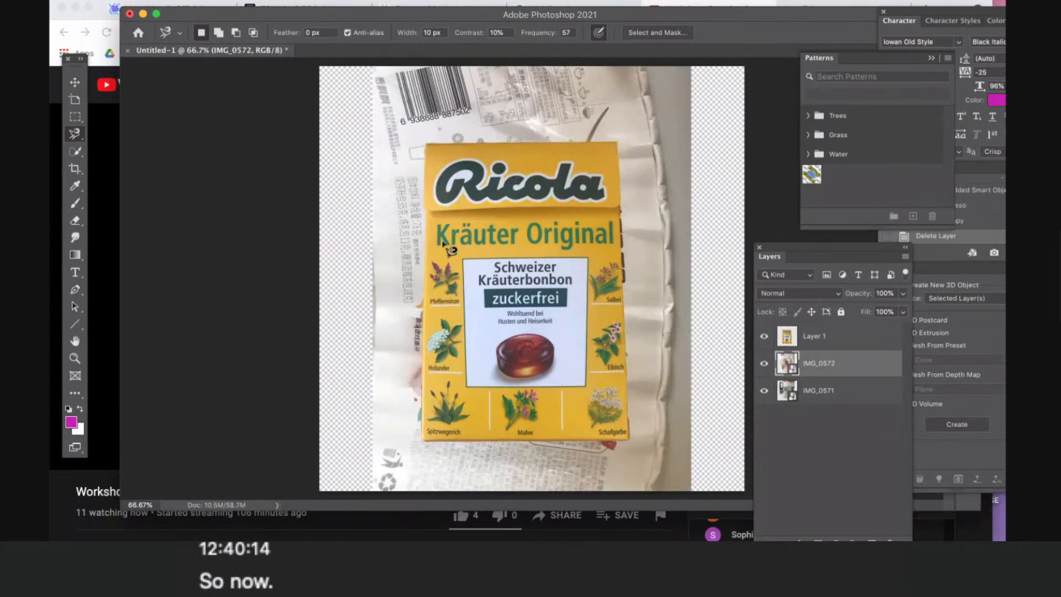
{"action": "left_click", "coordinate": [76, 82]}
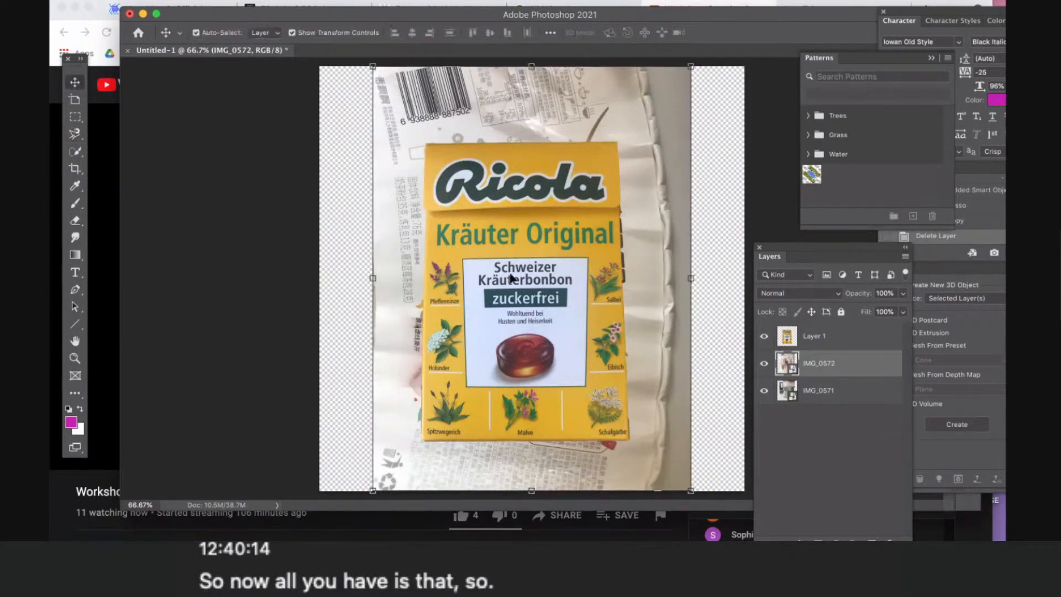
{"action": "left_click", "coordinate": [614, 188]}
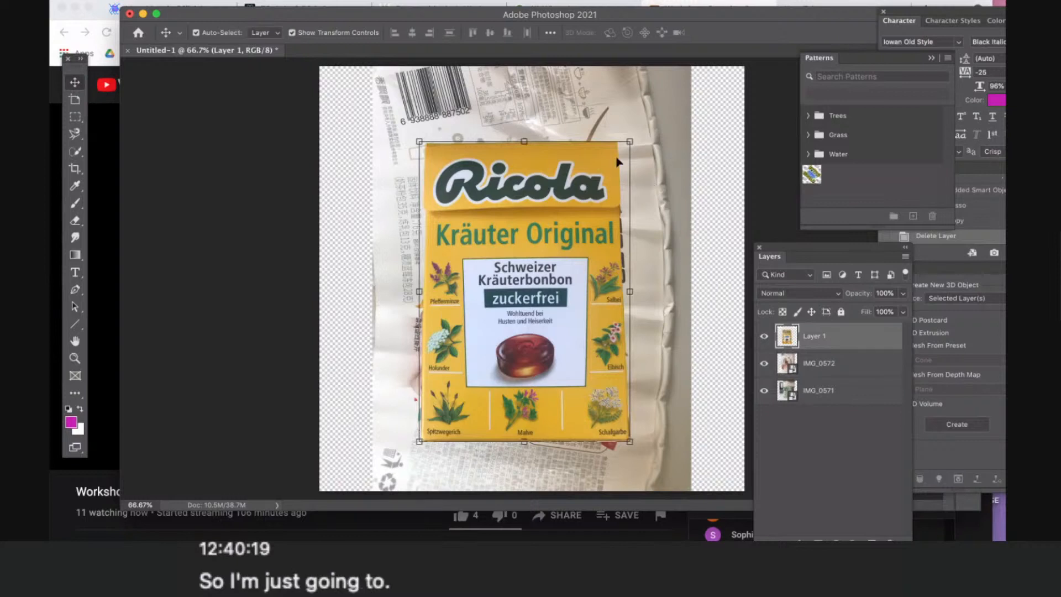
{"action": "left_click_drag", "start_coordinate": [618, 162], "coordinate": [546, 267]}
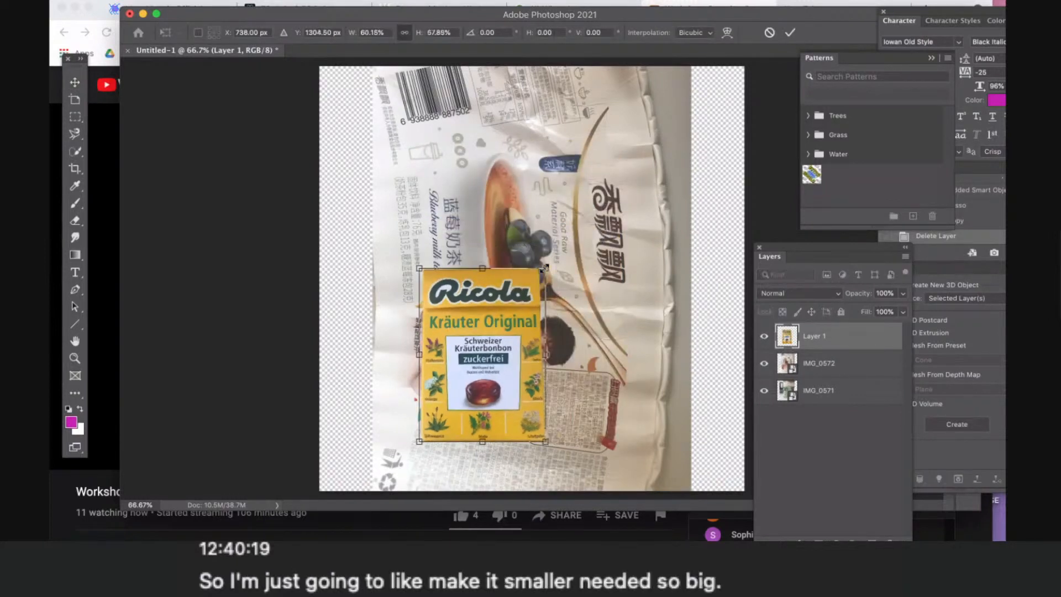
{"action": "key", "text": "Return"}
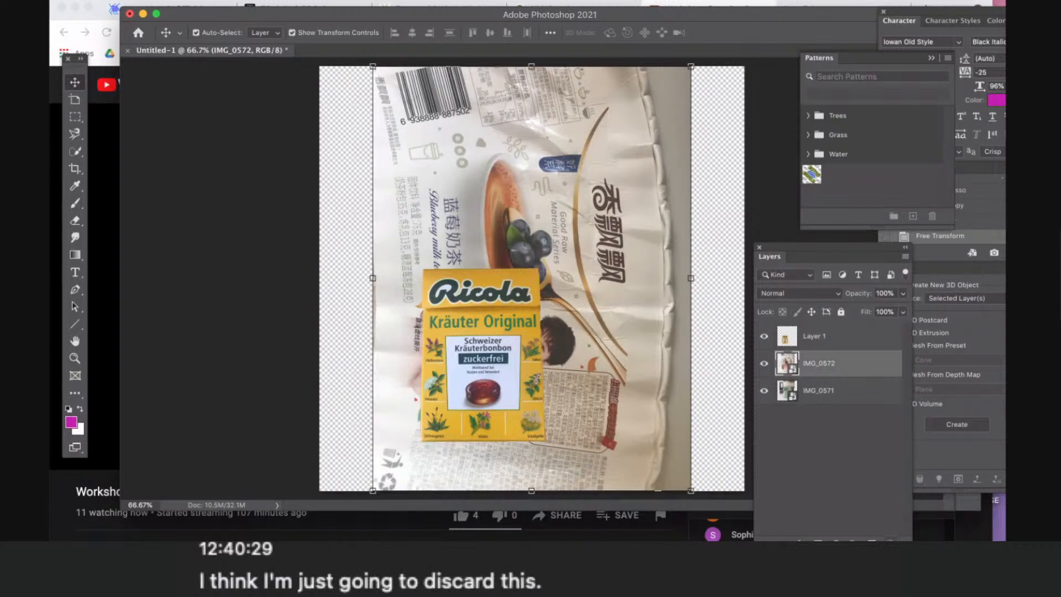
- Delete the IMG_0572 and IMG_0571 photo layers, keeping only the Ricola cutout in the document
{"action": "left_click", "coordinate": [890, 543]}
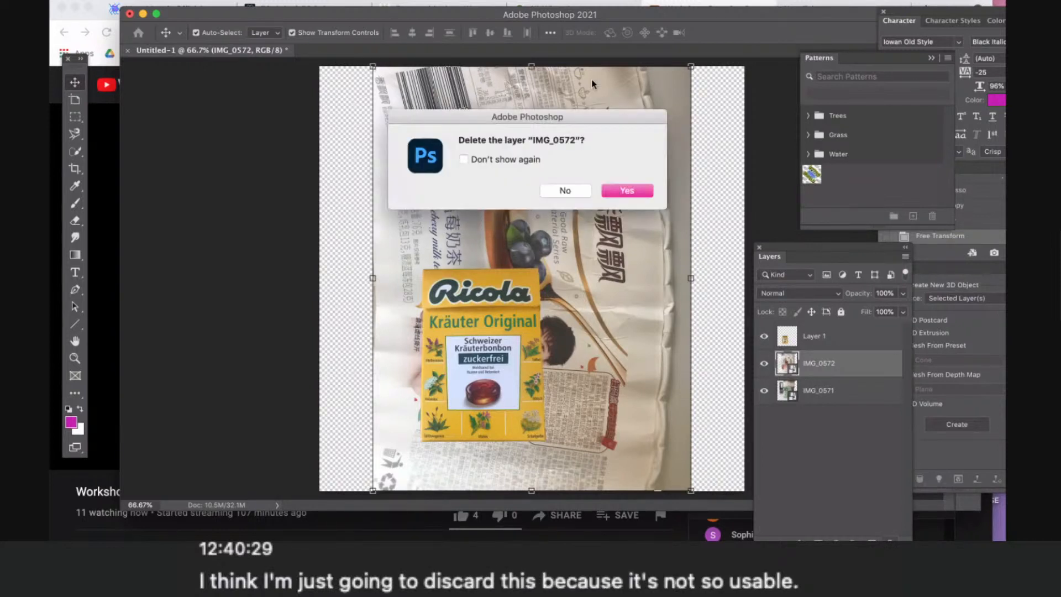
{"action": "left_click", "coordinate": [624, 192]}
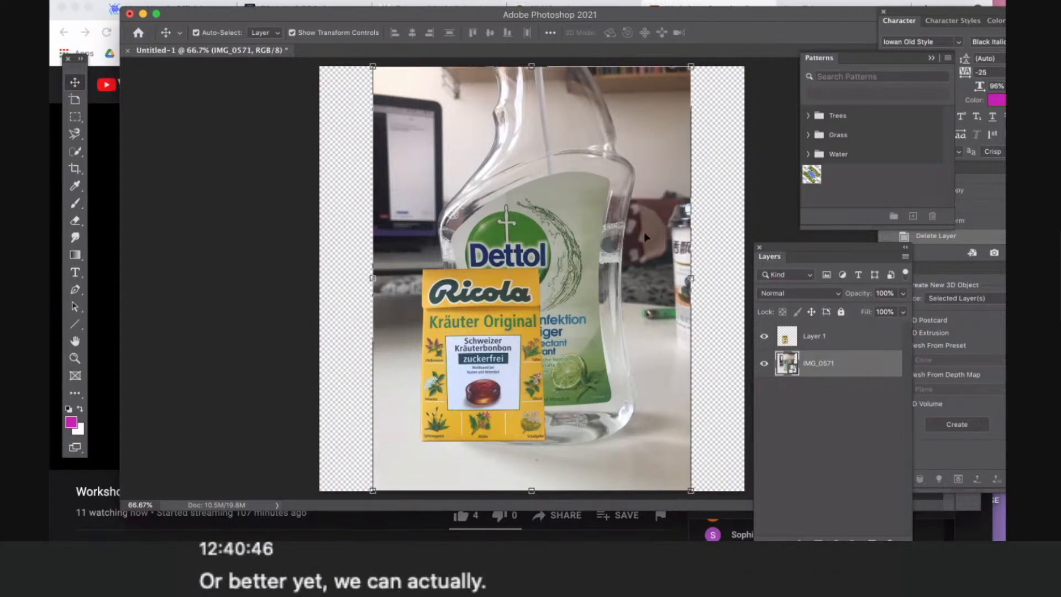
{"action": "key", "text": "Delete"}
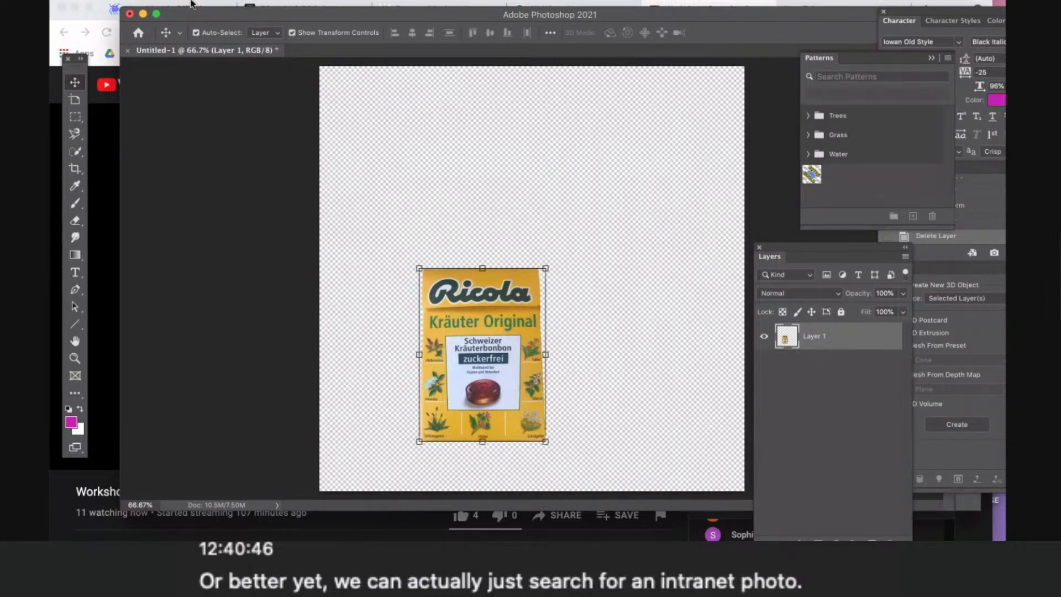
- Switch to Chrome and run a Google Images search for "milk tea bottle" in the new tab
{"action": "left_click", "coordinate": [657, 5]}
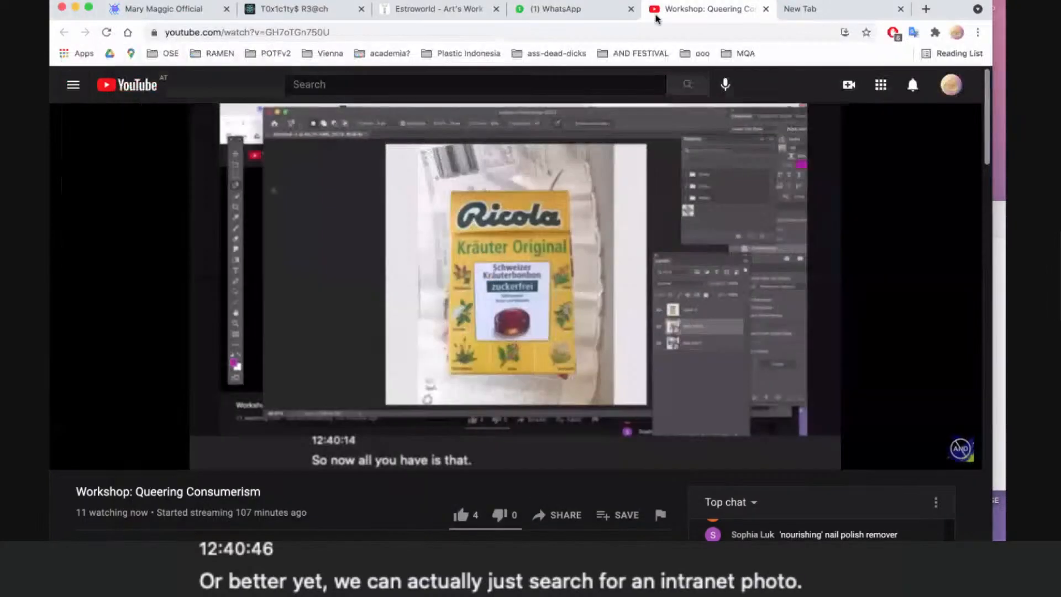
{"action": "left_click", "coordinate": [800, 10]}
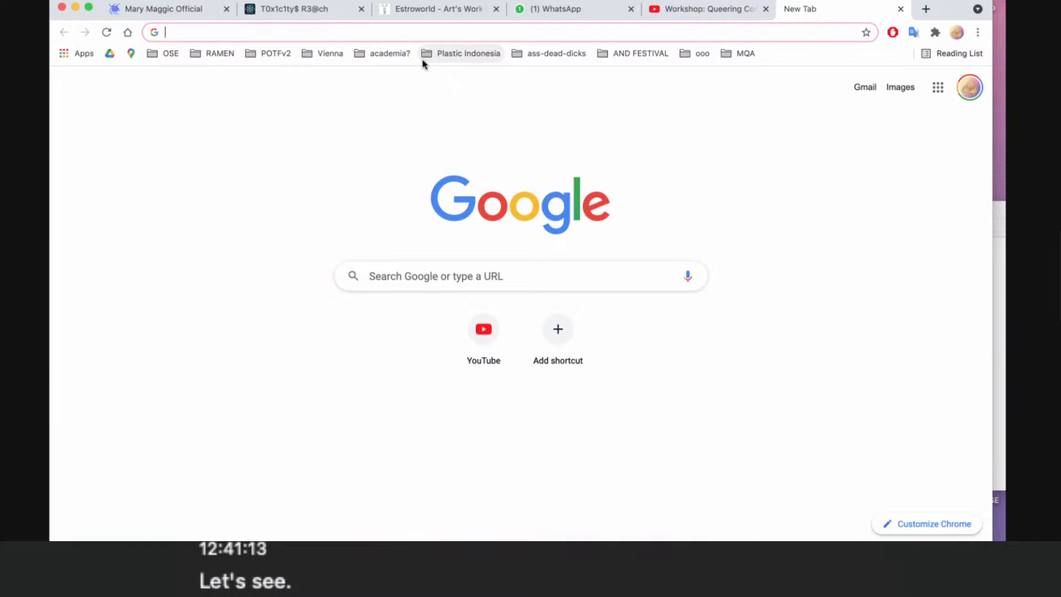
{"action": "type", "text": "m"}
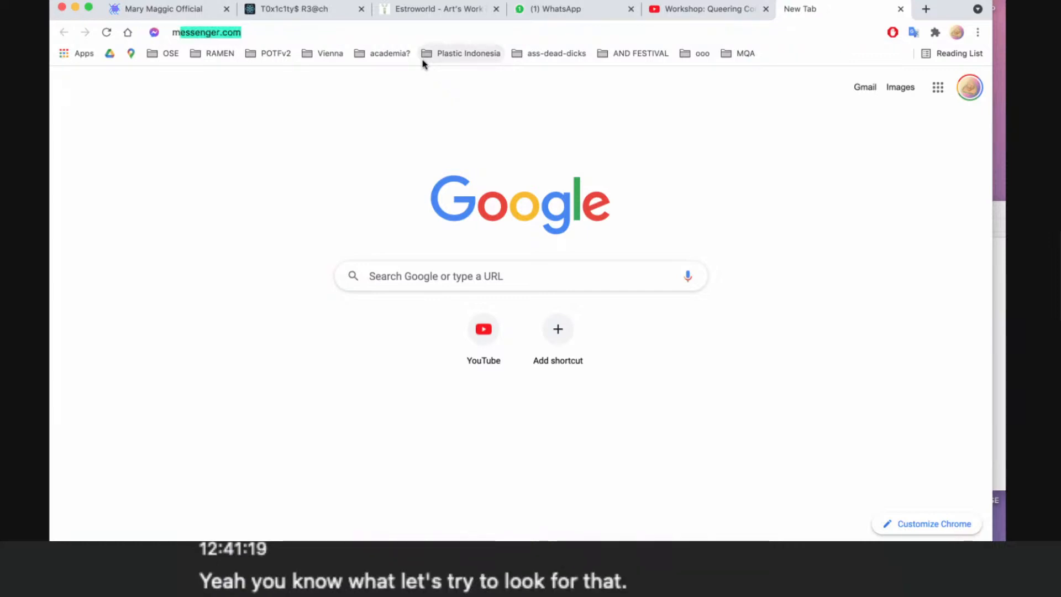
{"action": "type", "text": "ilk tea "}
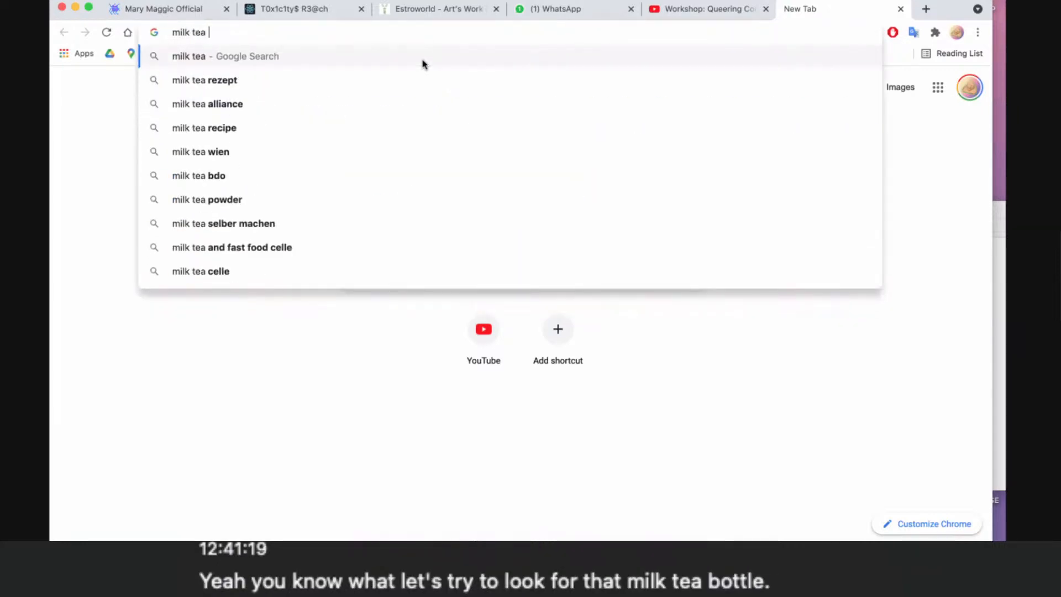
{"action": "type", "text": "bottle"}
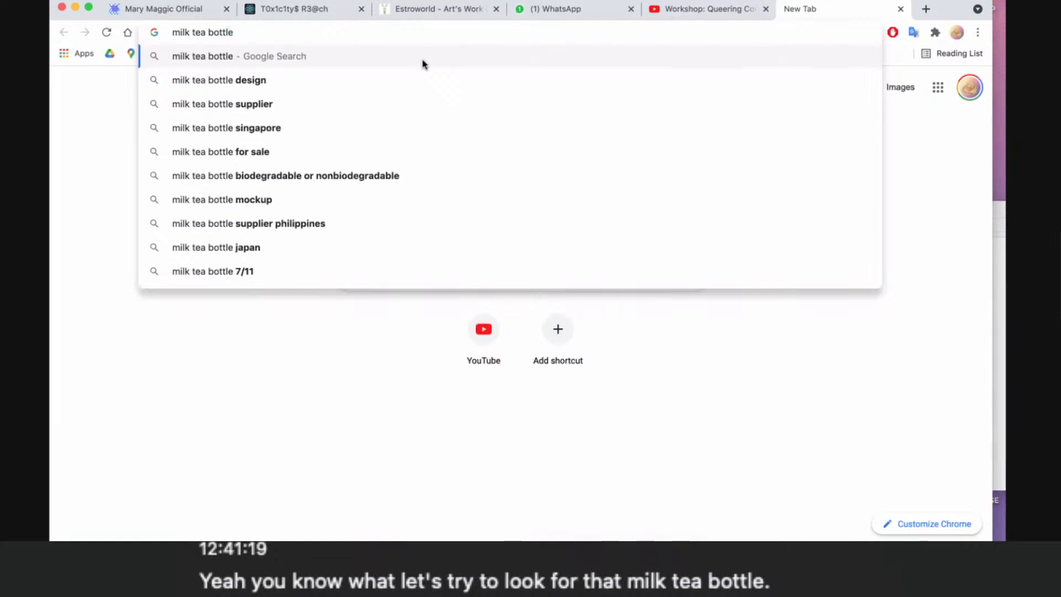
{"action": "key", "text": "Return"}
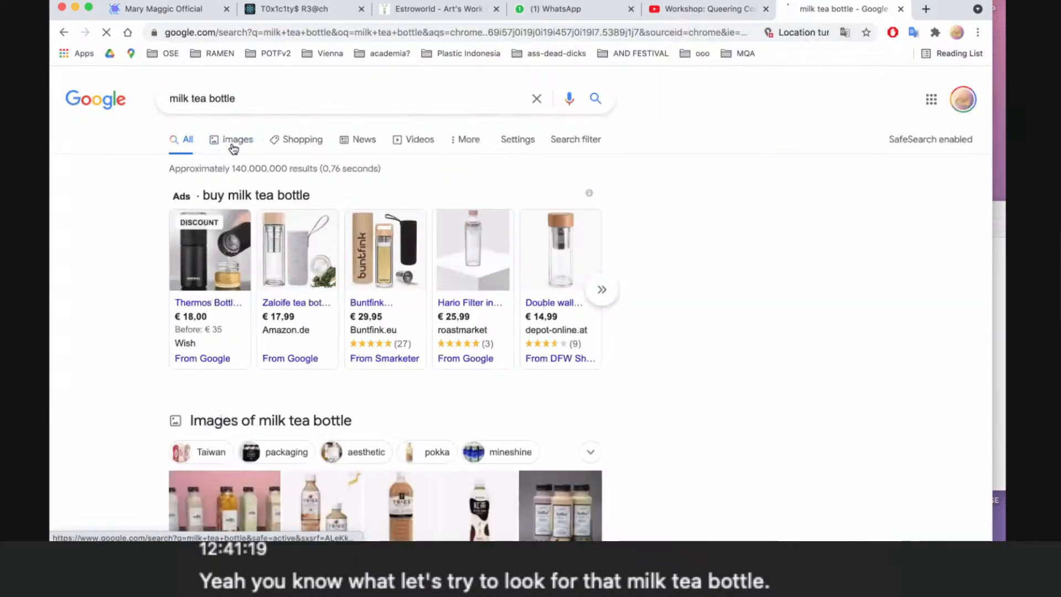
{"action": "left_click", "coordinate": [234, 140]}
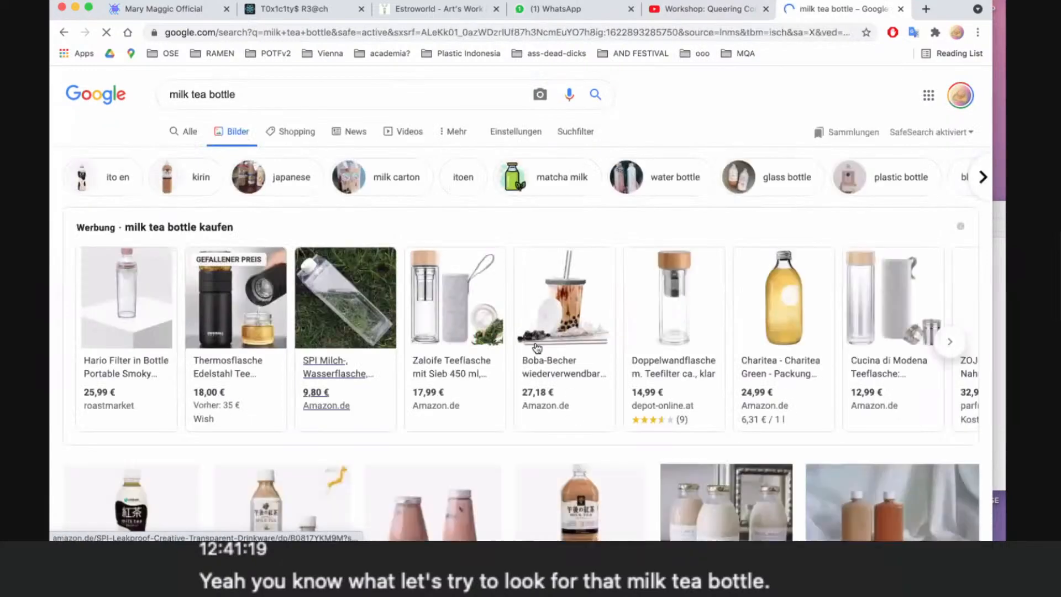
- Browse the milk tea bottle image results for a product photo suitable for the collage
{"action": "scroll", "coordinate": [537, 347], "scroll_direction": "down", "scroll_amount": 3}
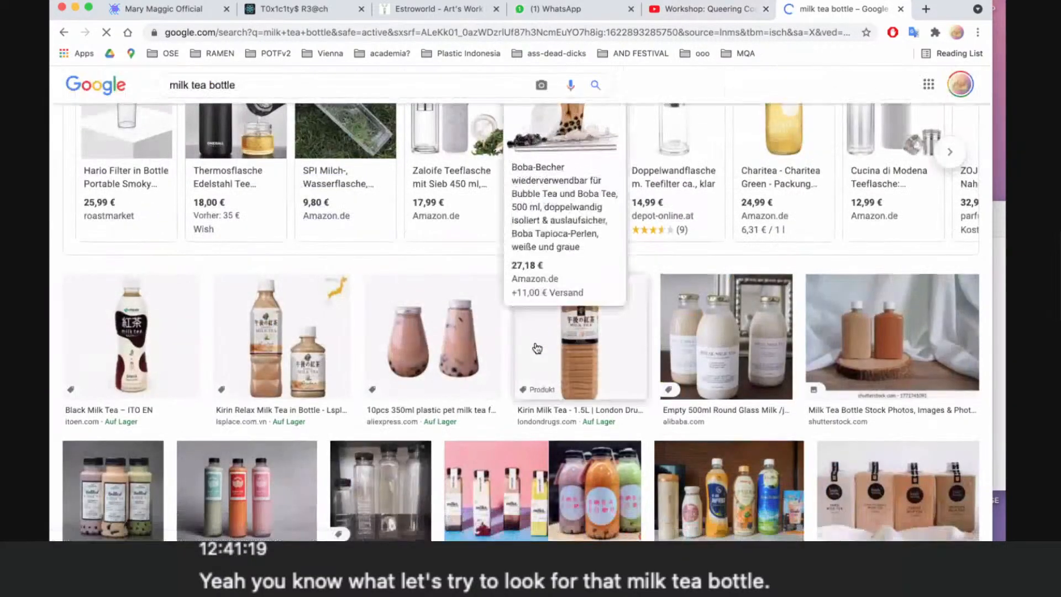
{"action": "scroll", "coordinate": [536, 347], "scroll_direction": "down", "scroll_amount": 5}
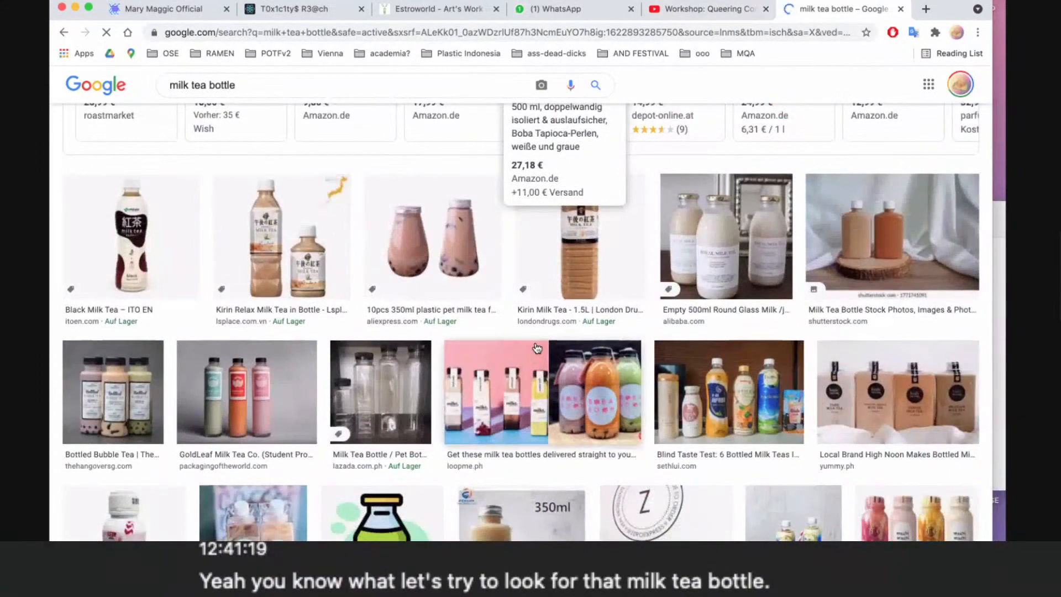
{"action": "scroll", "coordinate": [535, 347], "scroll_direction": "down", "scroll_amount": 3}
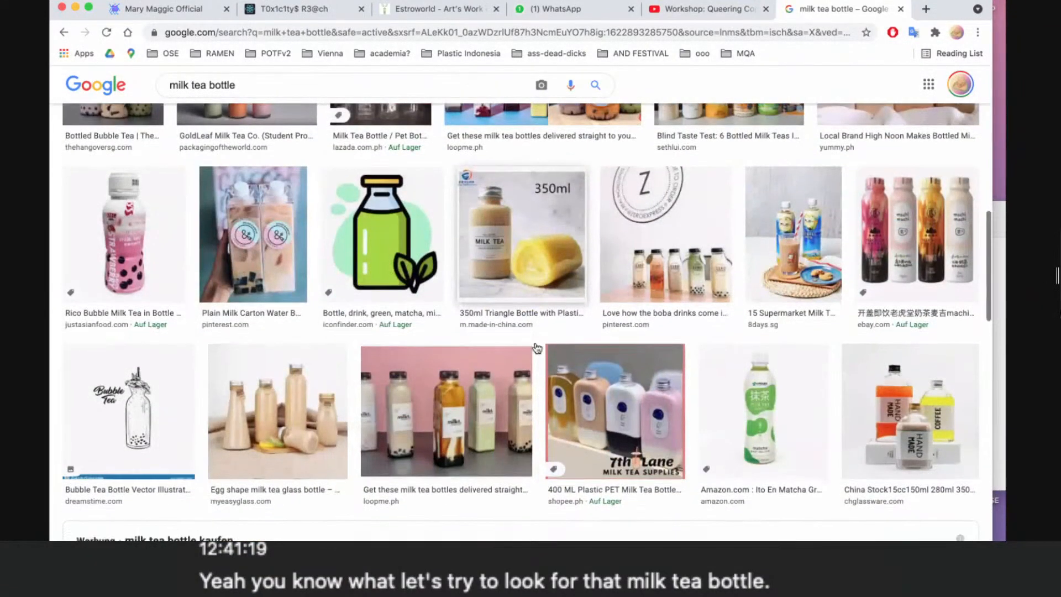
{"action": "scroll", "coordinate": [535, 346], "scroll_direction": "down", "scroll_amount": 4}
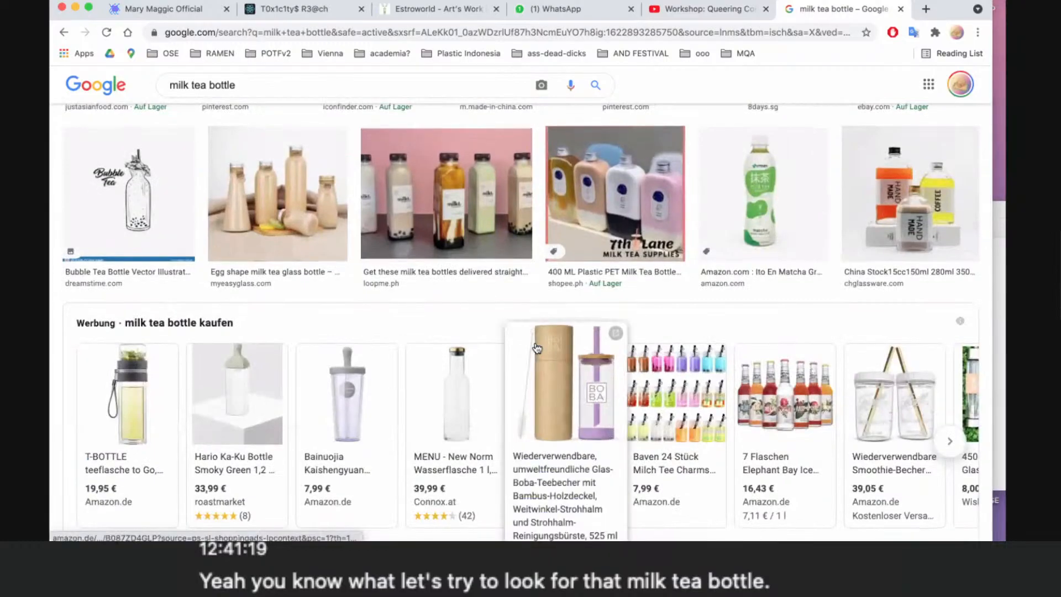
{"action": "scroll", "coordinate": [536, 347], "scroll_direction": "down", "scroll_amount": 7}
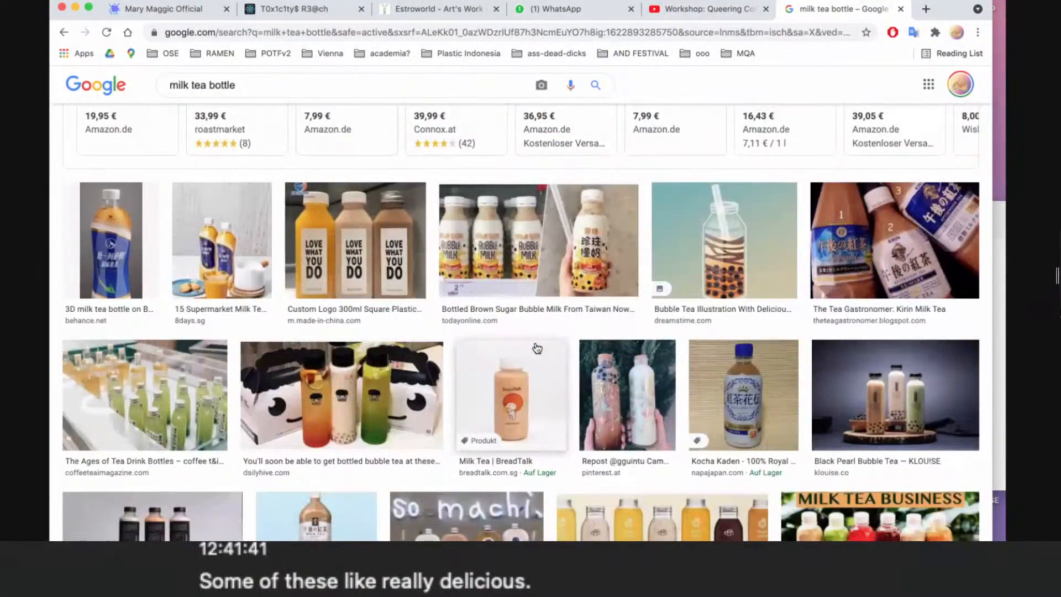
{"action": "scroll", "coordinate": [536, 347], "scroll_direction": "down", "scroll_amount": 1}
{"action": "scroll", "coordinate": [536, 347], "scroll_direction": "down", "scroll_amount": 7}
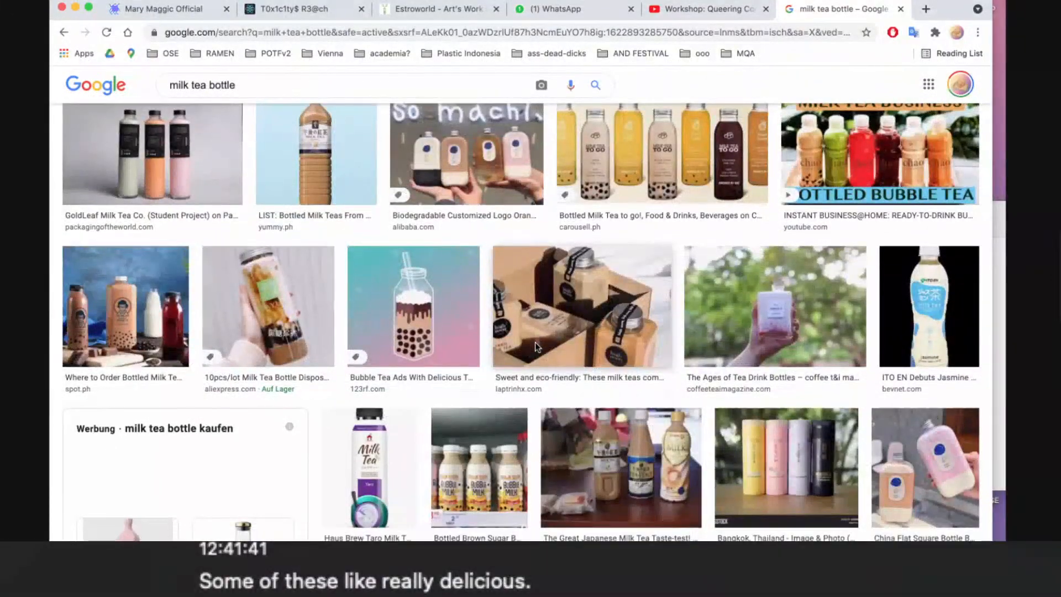
{"action": "scroll", "coordinate": [535, 347], "scroll_direction": "down", "scroll_amount": 3}
{"action": "scroll", "coordinate": [535, 348], "scroll_direction": "down", "scroll_amount": 8}
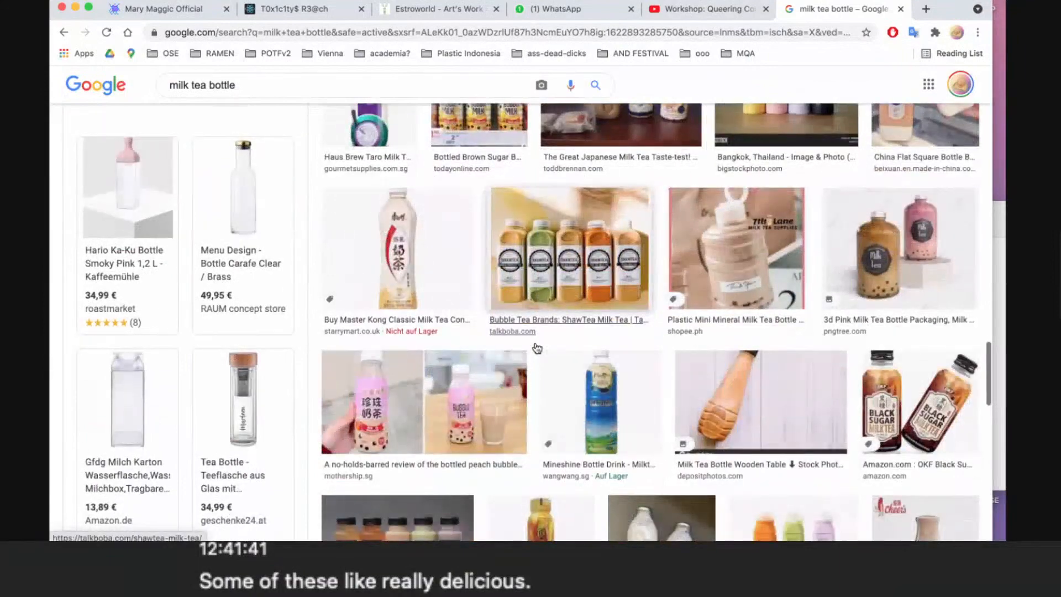
{"action": "scroll", "coordinate": [535, 348], "scroll_direction": "down", "scroll_amount": 6}
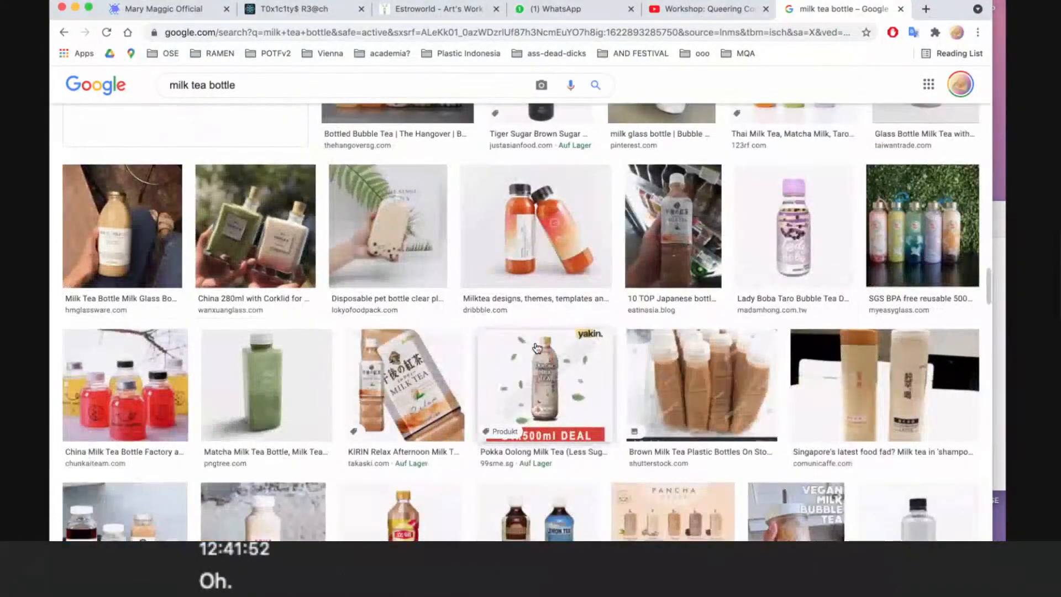
{"action": "scroll", "coordinate": [537, 347], "scroll_direction": "down", "scroll_amount": 4}
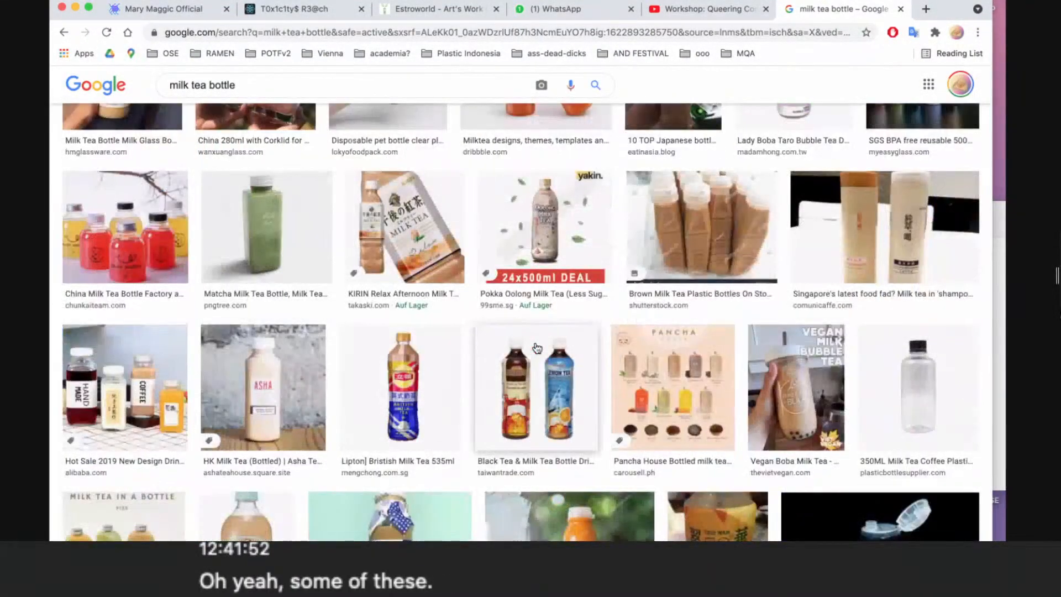
{"action": "scroll", "coordinate": [536, 347], "scroll_direction": "down", "scroll_amount": 3}
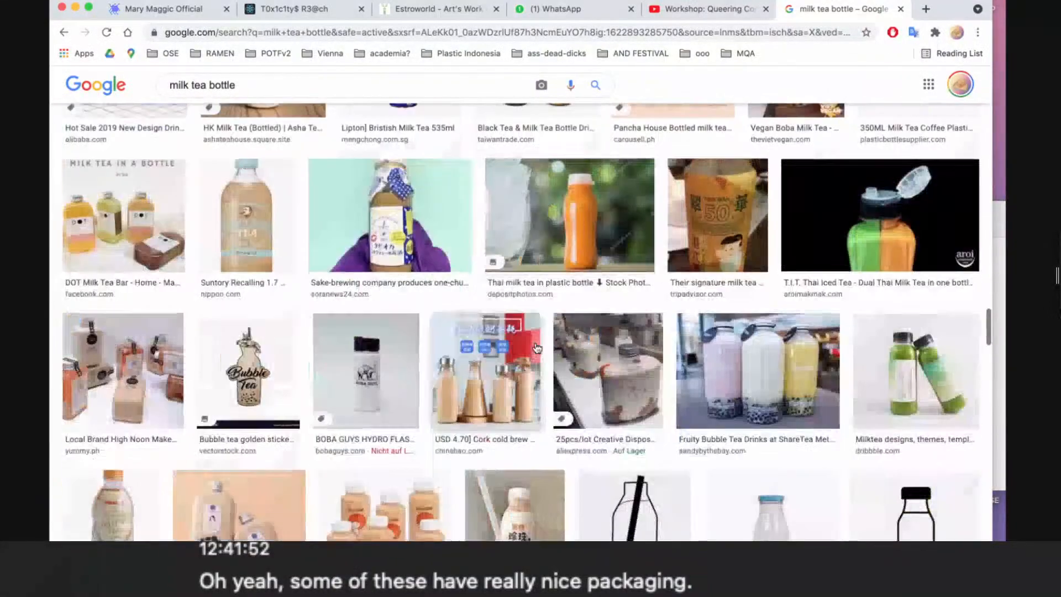
{"action": "scroll", "coordinate": [537, 348], "scroll_direction": "down", "scroll_amount": 2}
{"action": "scroll", "coordinate": [536, 347], "scroll_direction": "down", "scroll_amount": 5}
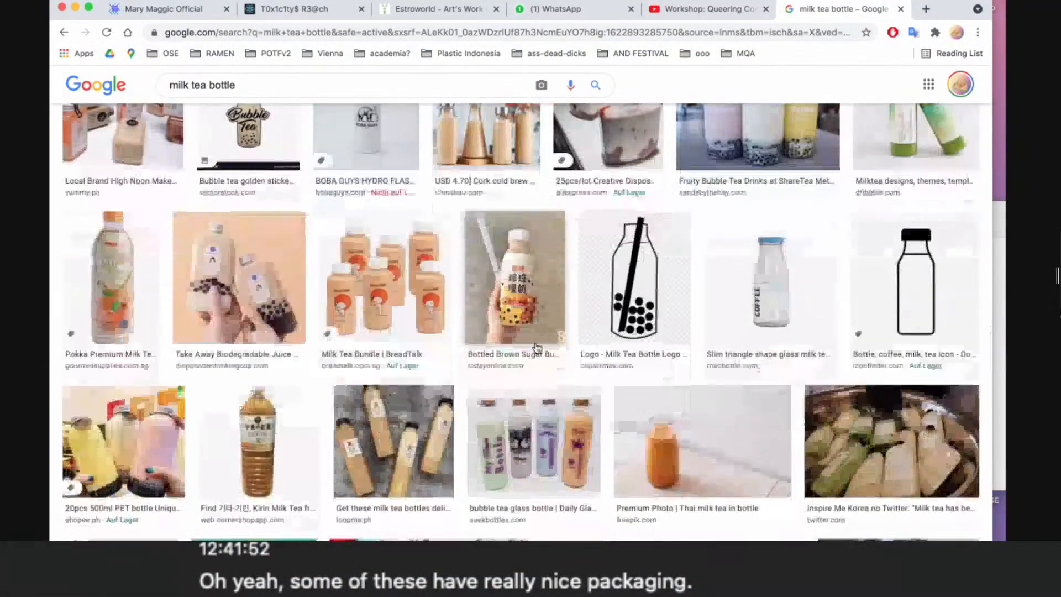
{"action": "scroll", "coordinate": [536, 348], "scroll_direction": "down", "scroll_amount": 1}
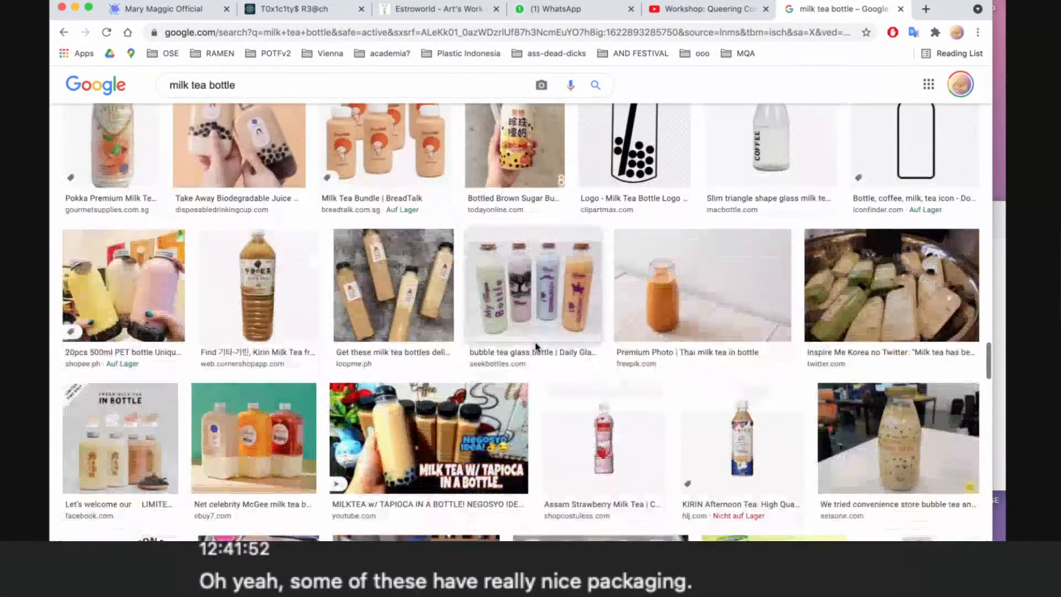
{"action": "scroll", "coordinate": [537, 348], "scroll_direction": "down", "scroll_amount": 15}
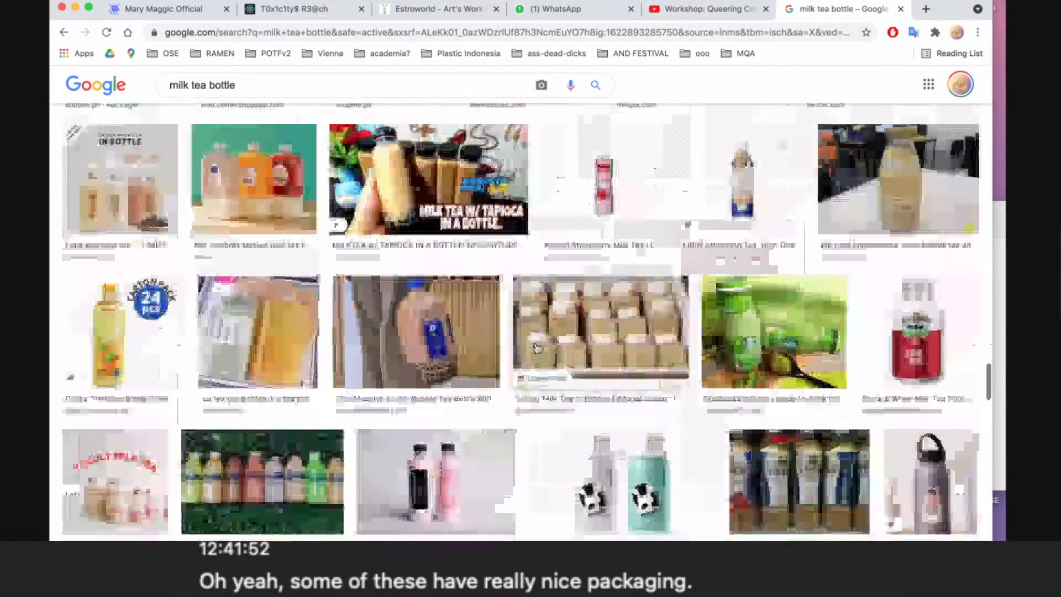
{"action": "scroll", "coordinate": [537, 348], "scroll_direction": "down", "scroll_amount": 17}
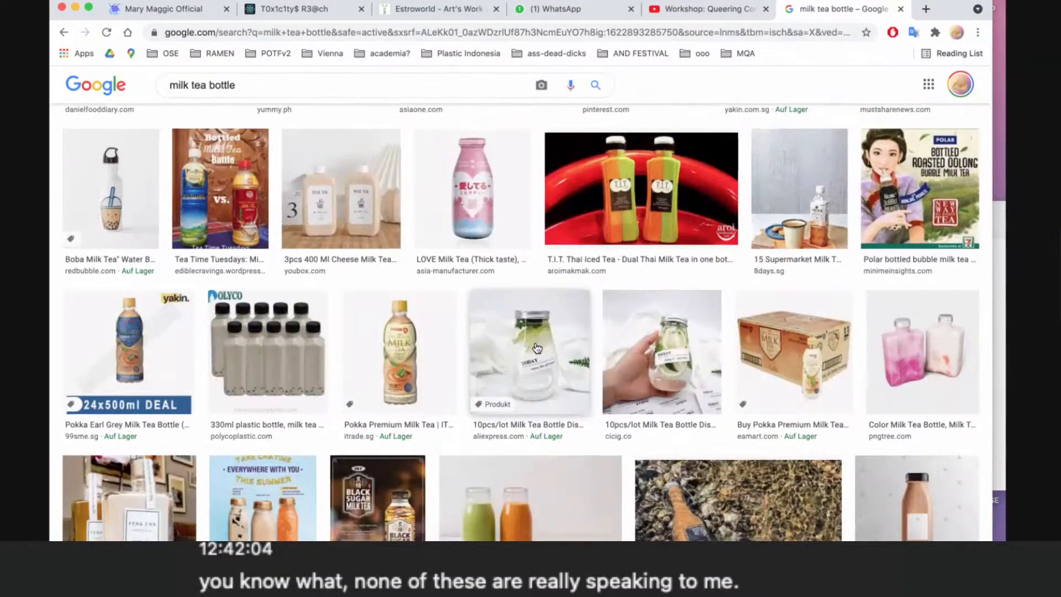
{"action": "scroll", "coordinate": [537, 347], "scroll_direction": "down", "scroll_amount": 8}
{"action": "scroll", "coordinate": [537, 347], "scroll_direction": "down", "scroll_amount": 4}
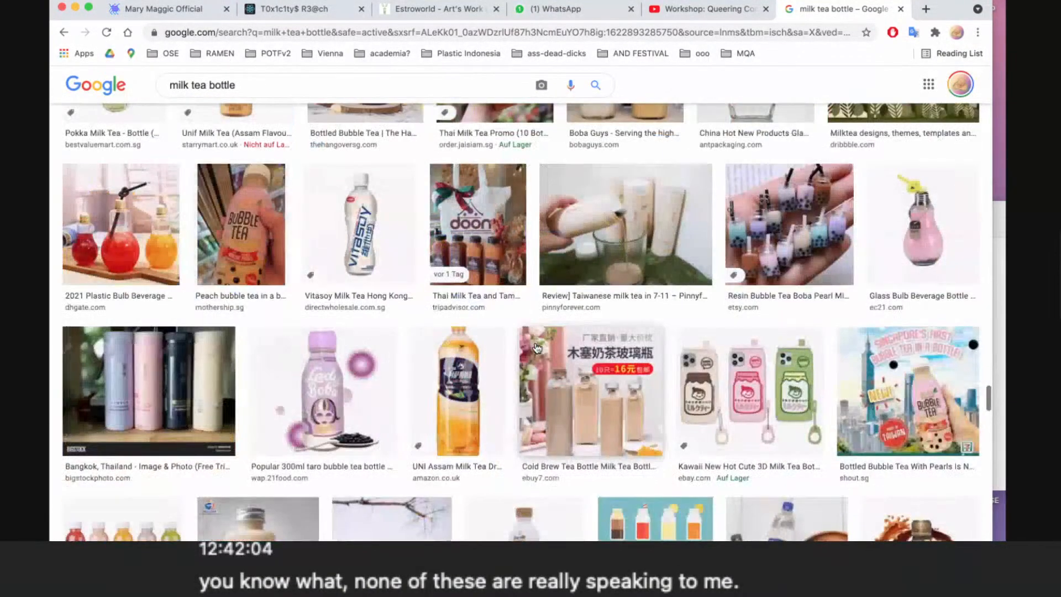
{"action": "scroll", "coordinate": [537, 347], "scroll_direction": "up", "scroll_amount": 4}
{"action": "scroll", "coordinate": [537, 347], "scroll_direction": "down", "scroll_amount": 7}
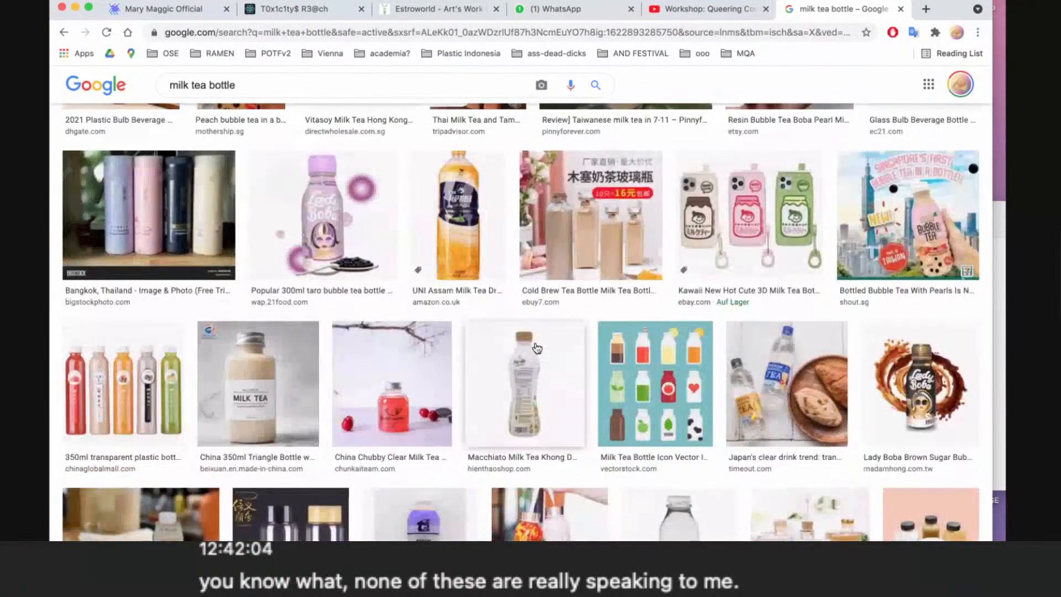
{"action": "scroll", "coordinate": [537, 347], "scroll_direction": "down", "scroll_amount": 3}
{"action": "scroll", "coordinate": [537, 347], "scroll_direction": "down", "scroll_amount": 2}
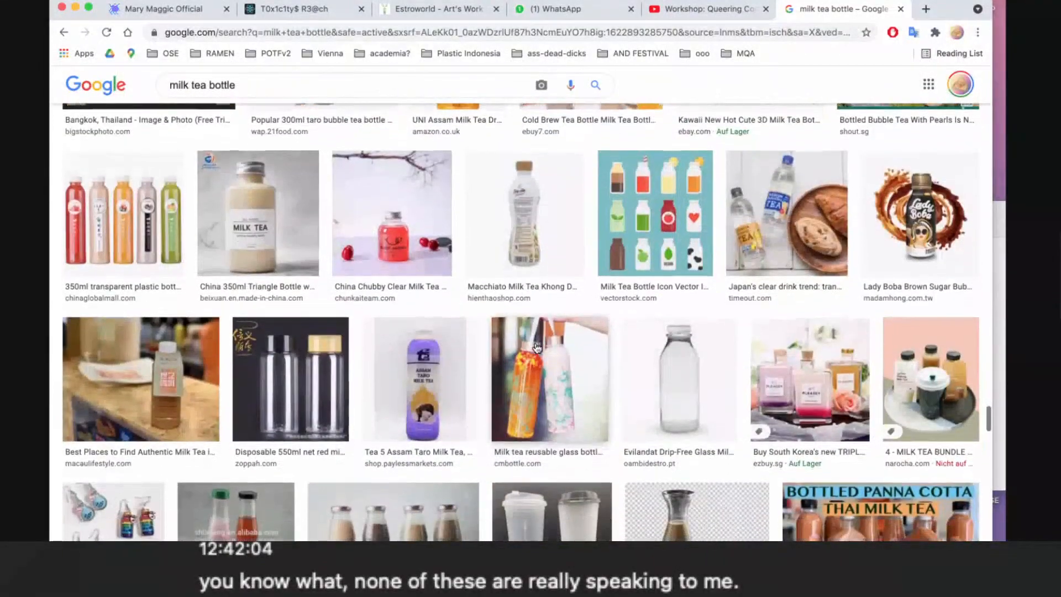
{"action": "scroll", "coordinate": [536, 347], "scroll_direction": "down", "scroll_amount": 10}
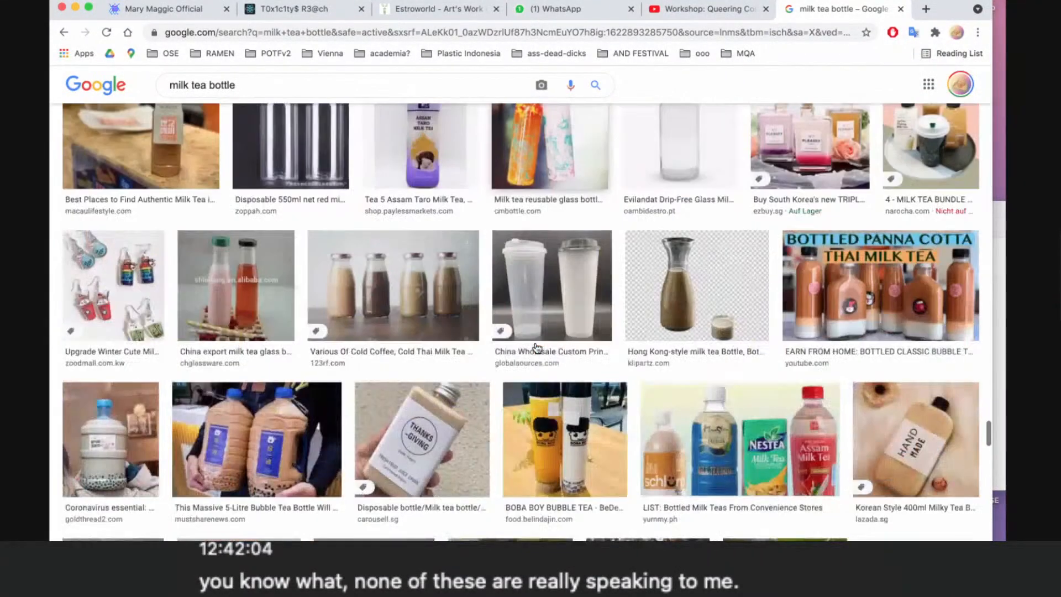
{"action": "scroll", "coordinate": [535, 347], "scroll_direction": "up", "scroll_amount": 2}
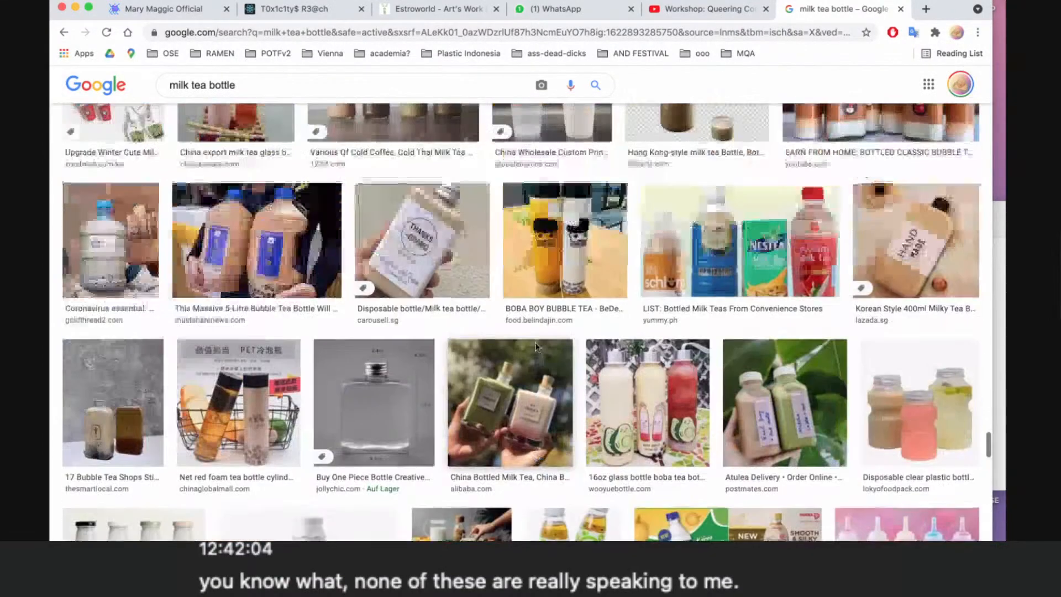
- Look through the remaining milk tea bottle images further down for a usable product photo
{"action": "scroll", "coordinate": [535, 347], "scroll_direction": "down", "scroll_amount": 3}
{"action": "scroll", "coordinate": [535, 348], "scroll_direction": "down", "scroll_amount": 15}
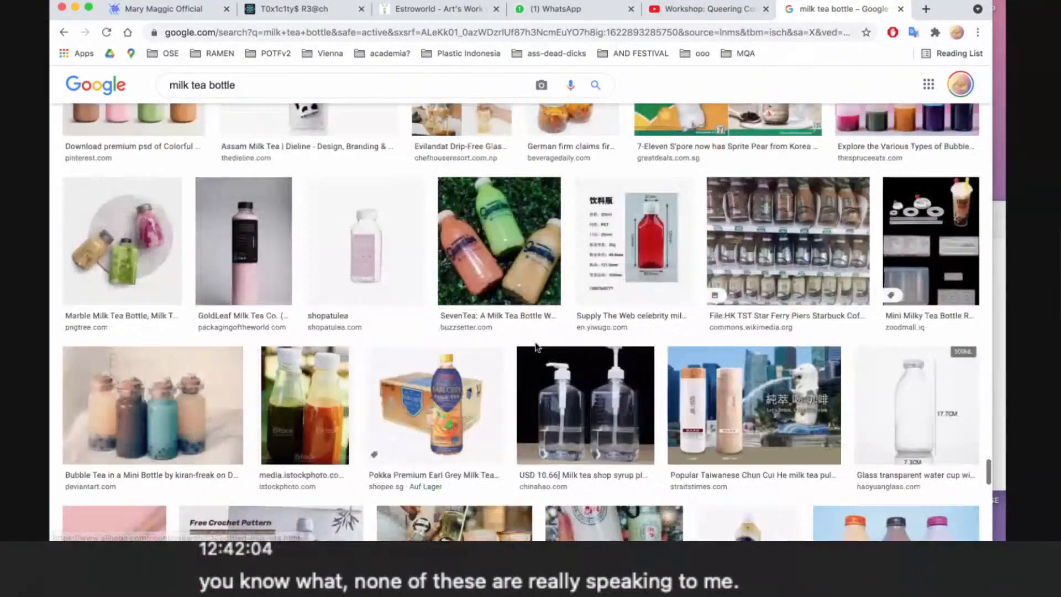
{"action": "scroll", "coordinate": [536, 347], "scroll_direction": "down", "scroll_amount": 1}
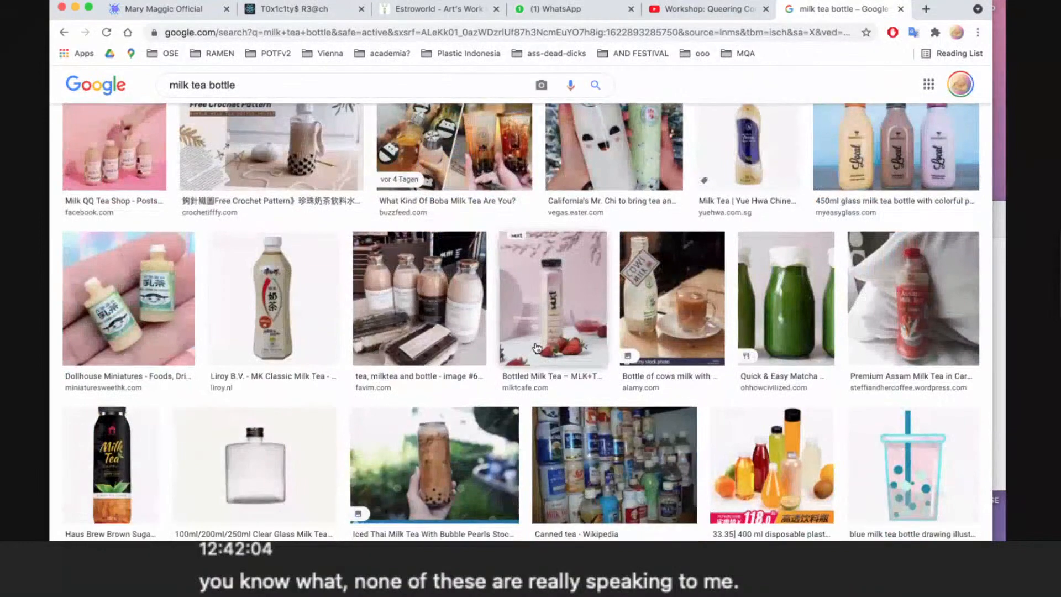
{"action": "scroll", "coordinate": [535, 348], "scroll_direction": "down", "scroll_amount": 5}
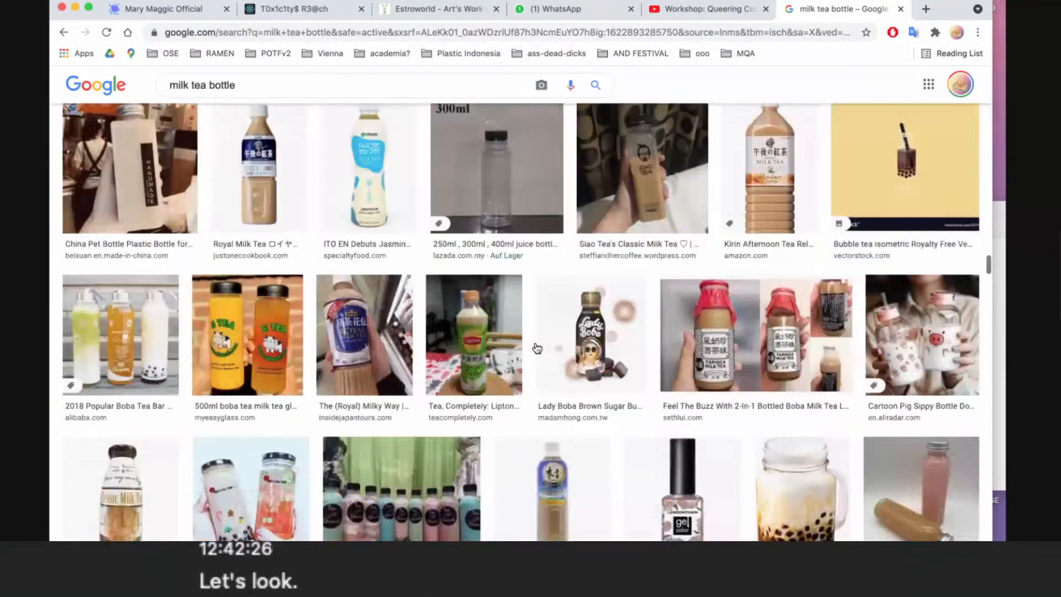
{"action": "scroll", "coordinate": [537, 351], "scroll_direction": "up", "scroll_amount": 20}
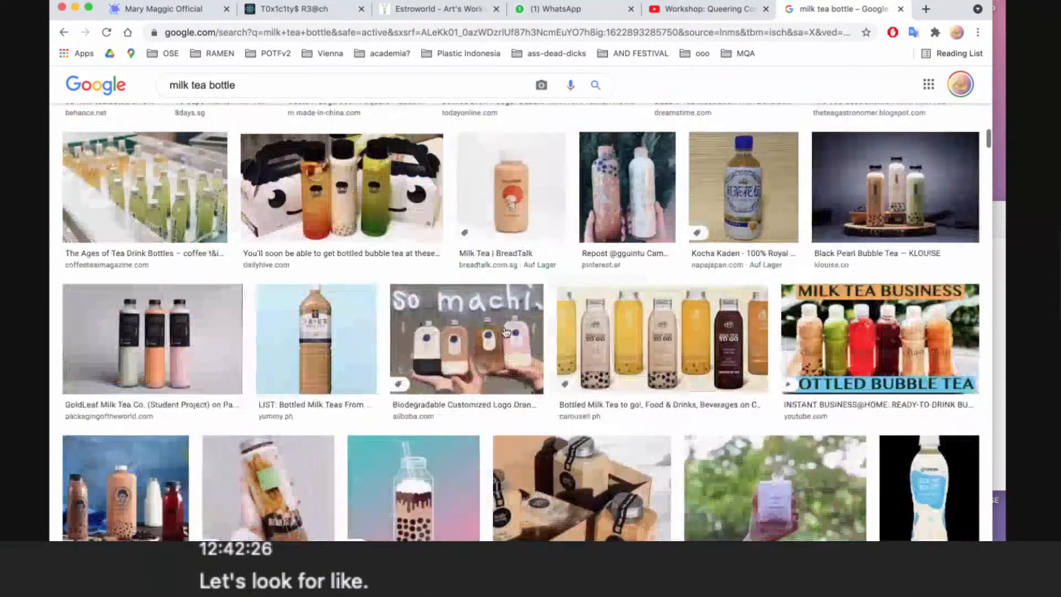
- Replace the image search query with "shampoo bottle" and run the search
{"action": "left_click_drag", "start_coordinate": [249, 93], "coordinate": [158, 81]}
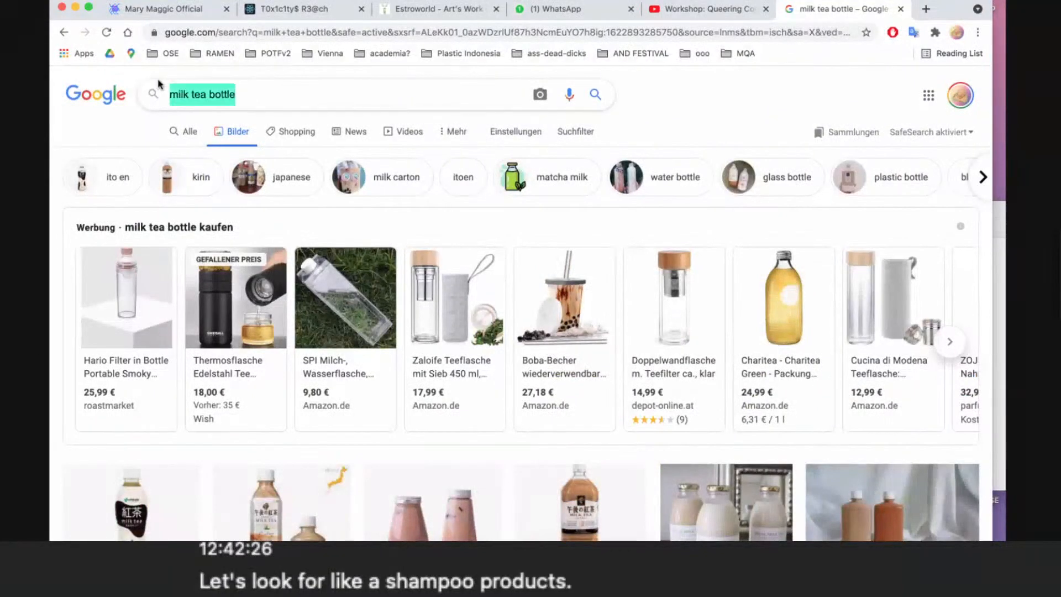
{"action": "type", "text": "shampoo "}
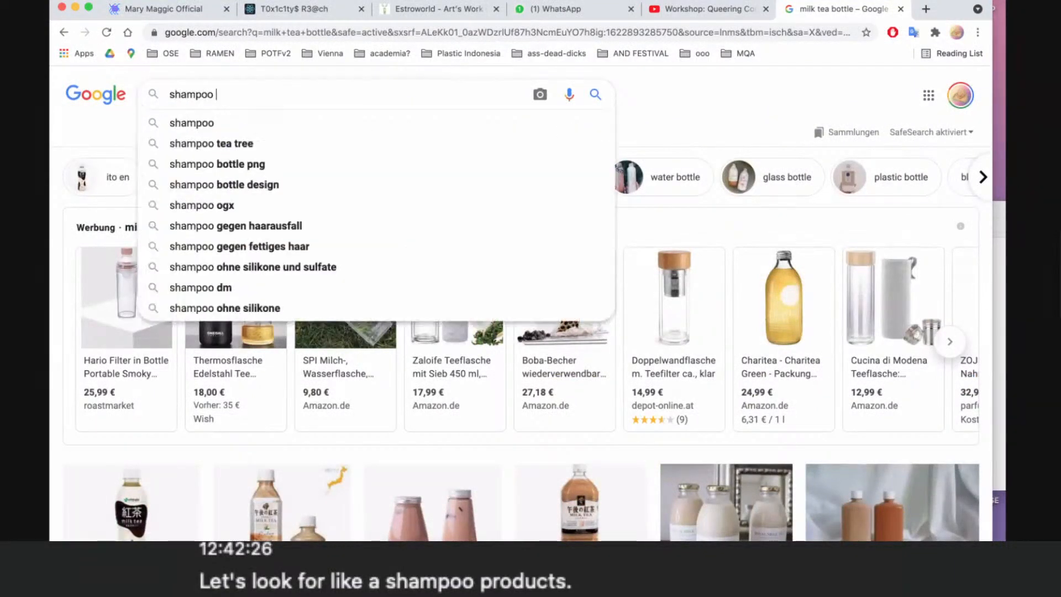
{"action": "type", "text": "bottle"}
{"action": "key", "text": "Return"}
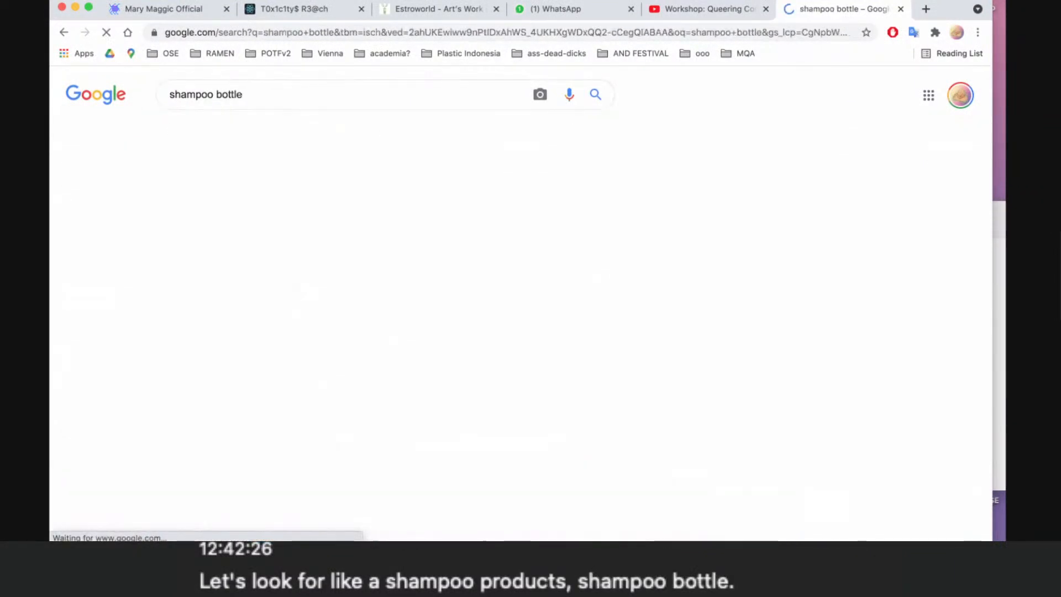
- Browse the shampoo bottle image results for a product photo suitable for the collage
{"action": "scroll", "coordinate": [303, 215], "scroll_direction": "down", "scroll_amount": 5}
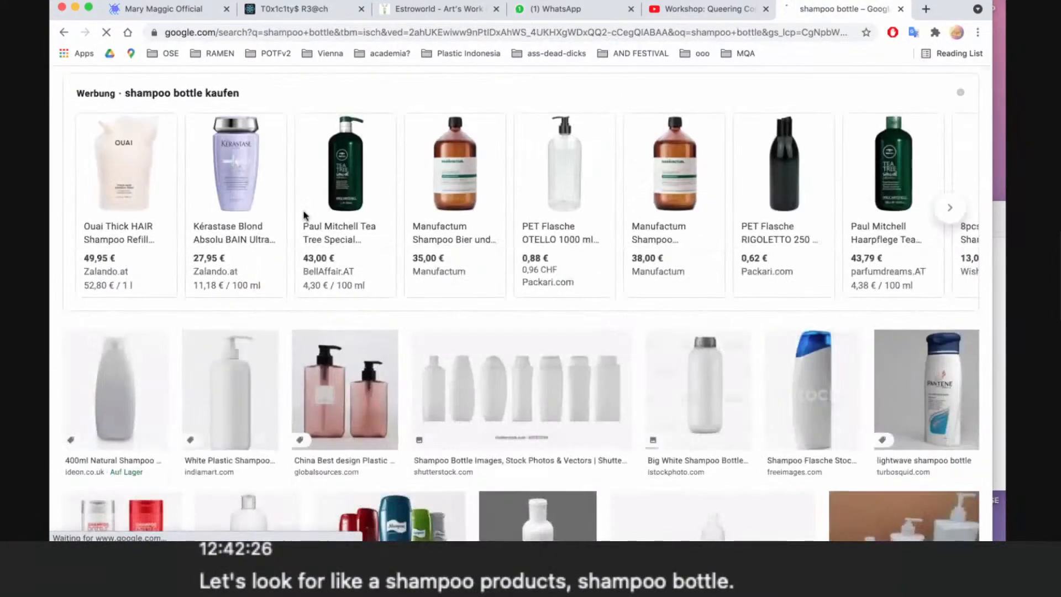
{"action": "scroll", "coordinate": [304, 215], "scroll_direction": "down", "scroll_amount": 3}
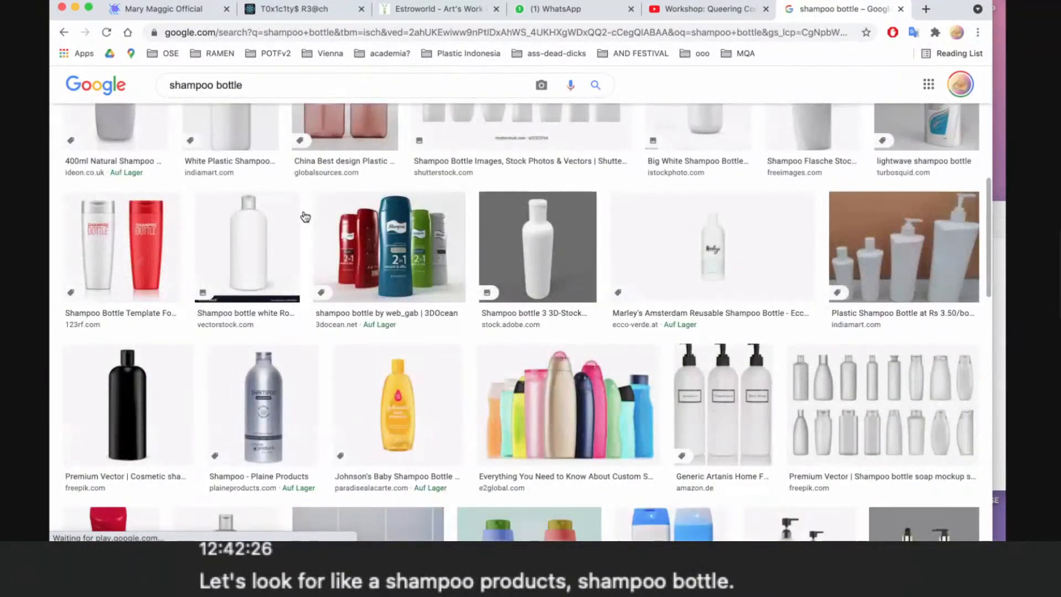
{"action": "scroll", "coordinate": [304, 215], "scroll_direction": "down", "scroll_amount": 5}
{"action": "scroll", "coordinate": [303, 215], "scroll_direction": "down", "scroll_amount": 1}
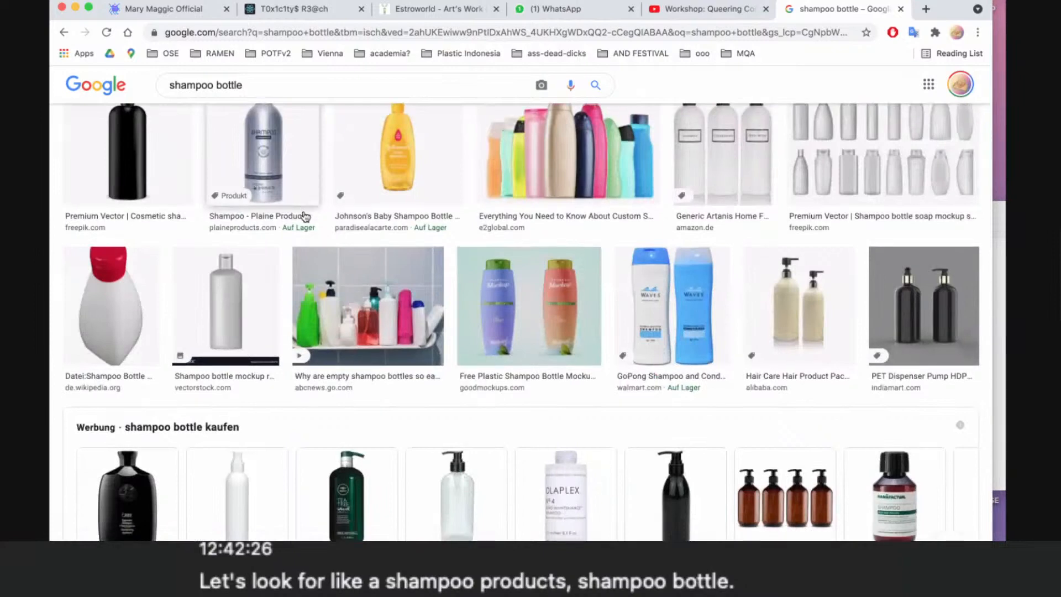
{"action": "scroll", "coordinate": [303, 215], "scroll_direction": "down", "scroll_amount": 5}
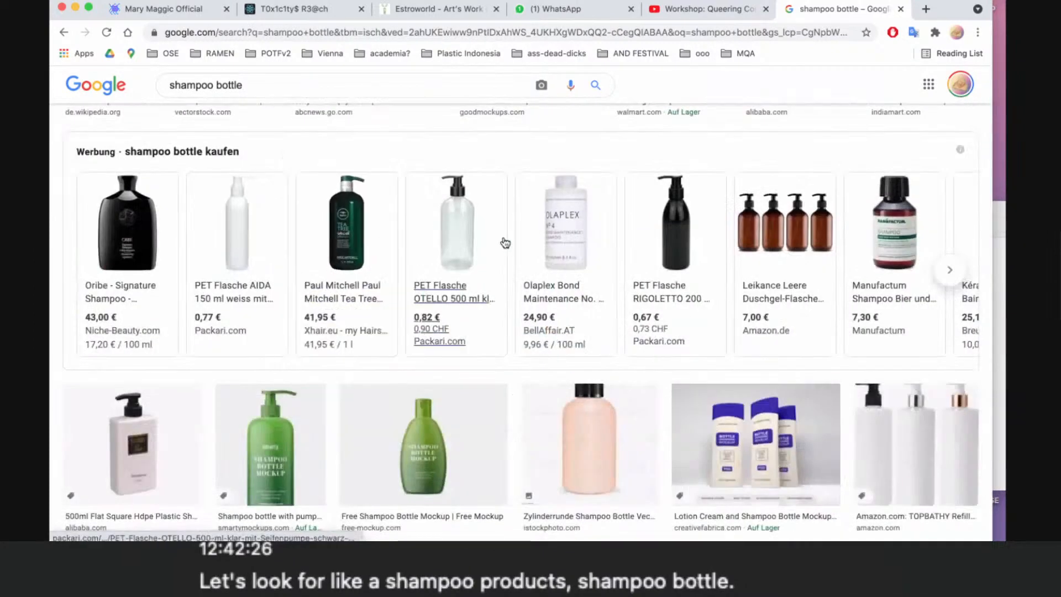
{"action": "scroll", "coordinate": [503, 241], "scroll_direction": "down", "scroll_amount": 7}
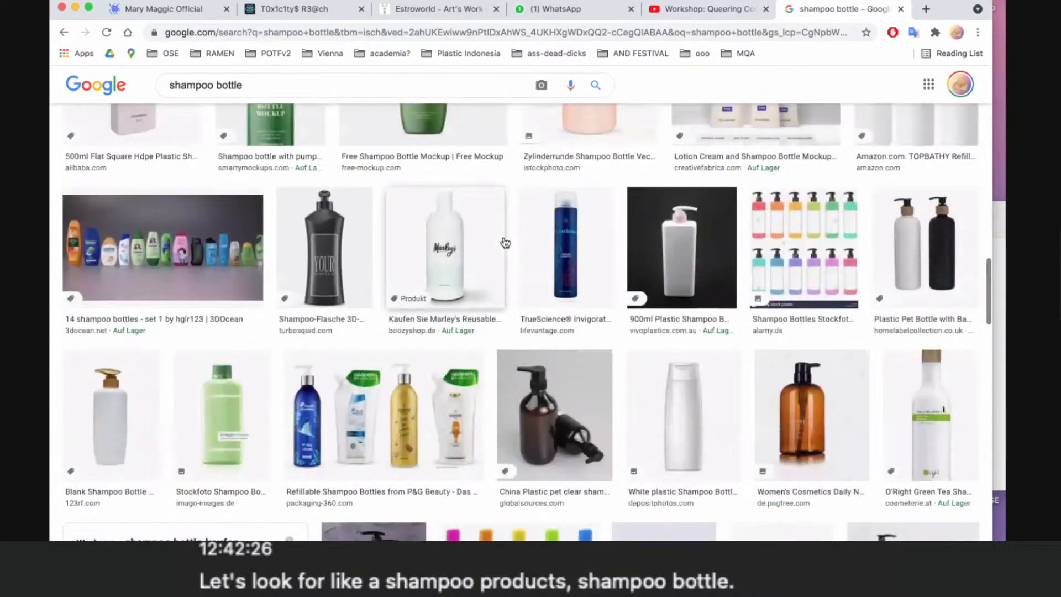
{"action": "scroll", "coordinate": [505, 242], "scroll_direction": "down", "scroll_amount": 9}
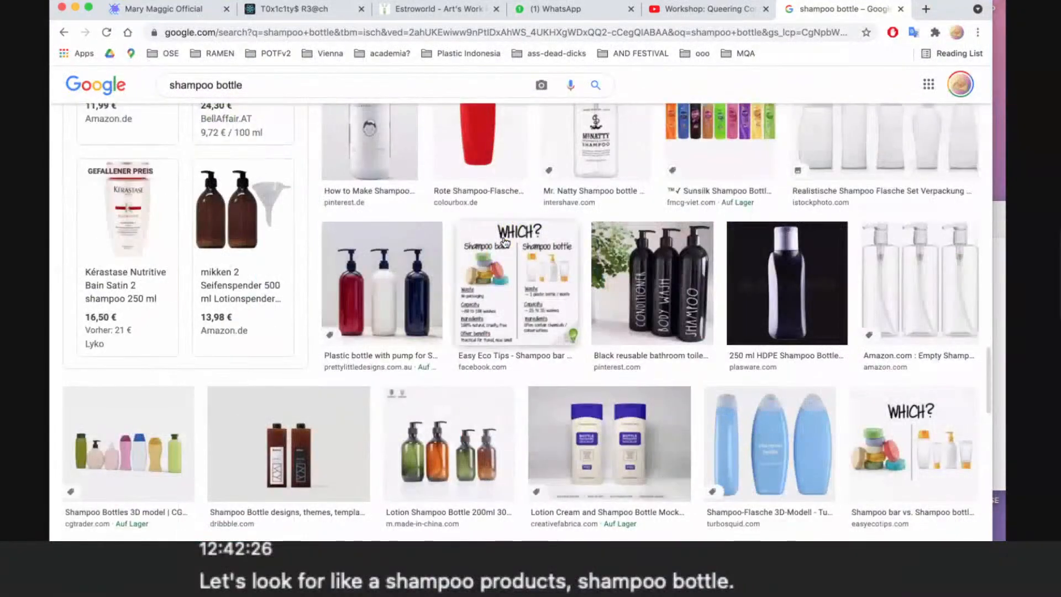
{"action": "scroll", "coordinate": [504, 242], "scroll_direction": "down", "scroll_amount": 5}
{"action": "scroll", "coordinate": [504, 242], "scroll_direction": "down", "scroll_amount": 7}
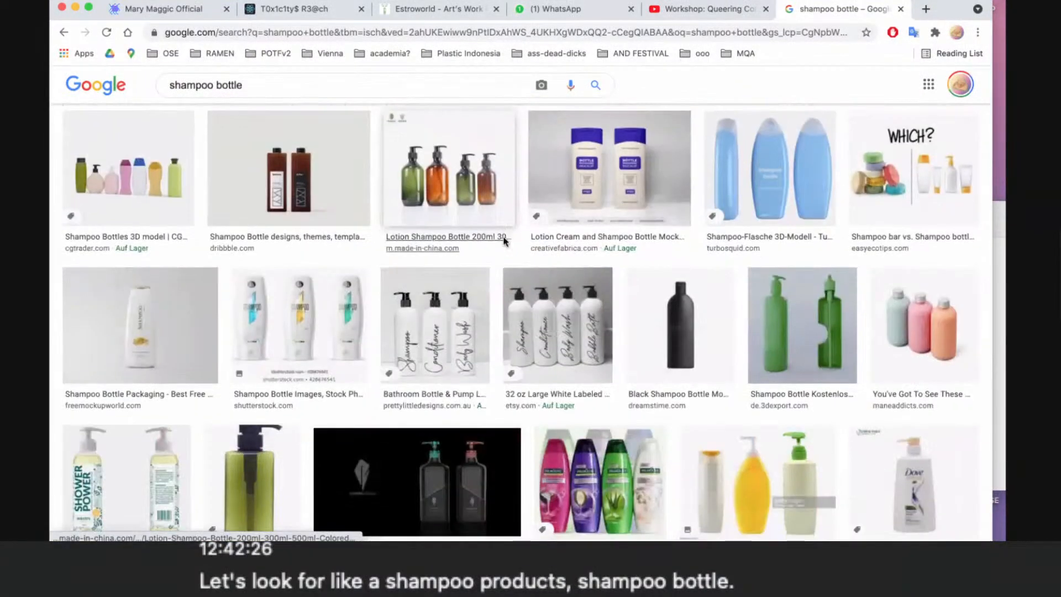
{"action": "scroll", "coordinate": [504, 242], "scroll_direction": "down", "scroll_amount": 10}
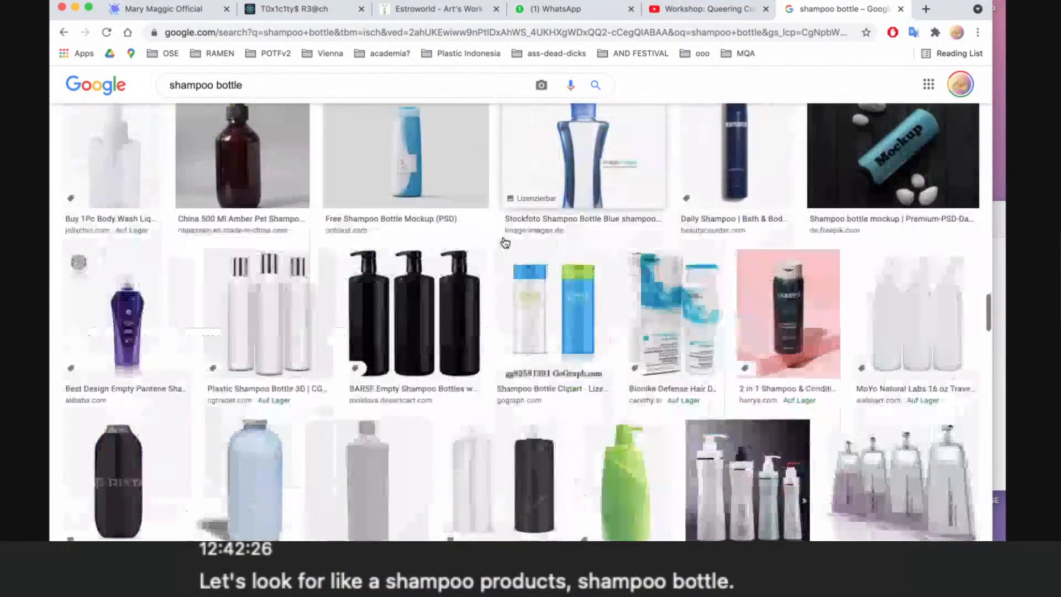
{"action": "scroll", "coordinate": [504, 242], "scroll_direction": "down", "scroll_amount": 1}
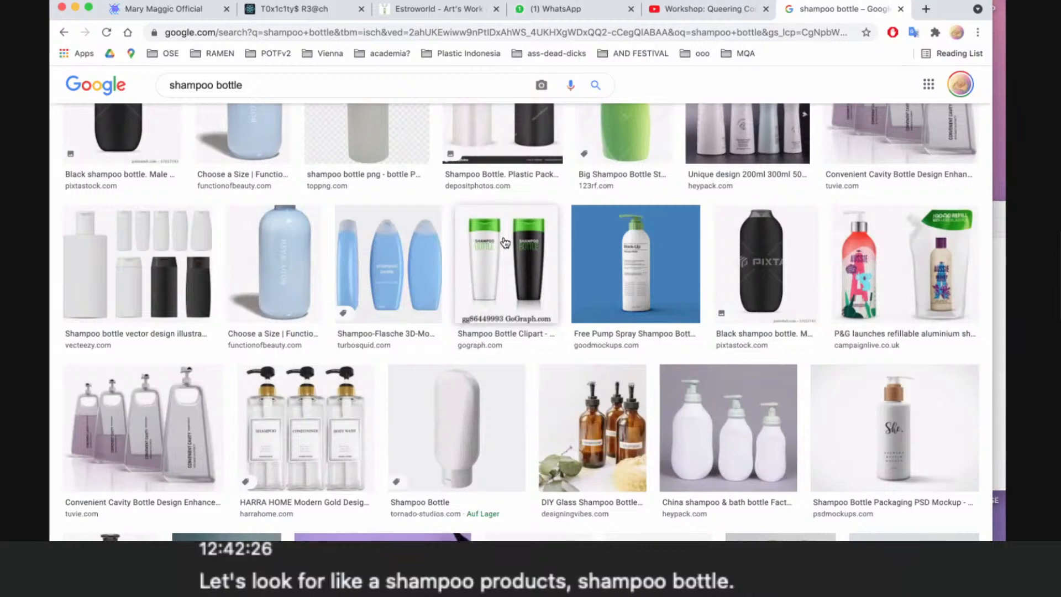
{"action": "scroll", "coordinate": [505, 243], "scroll_direction": "up", "scroll_amount": 20}
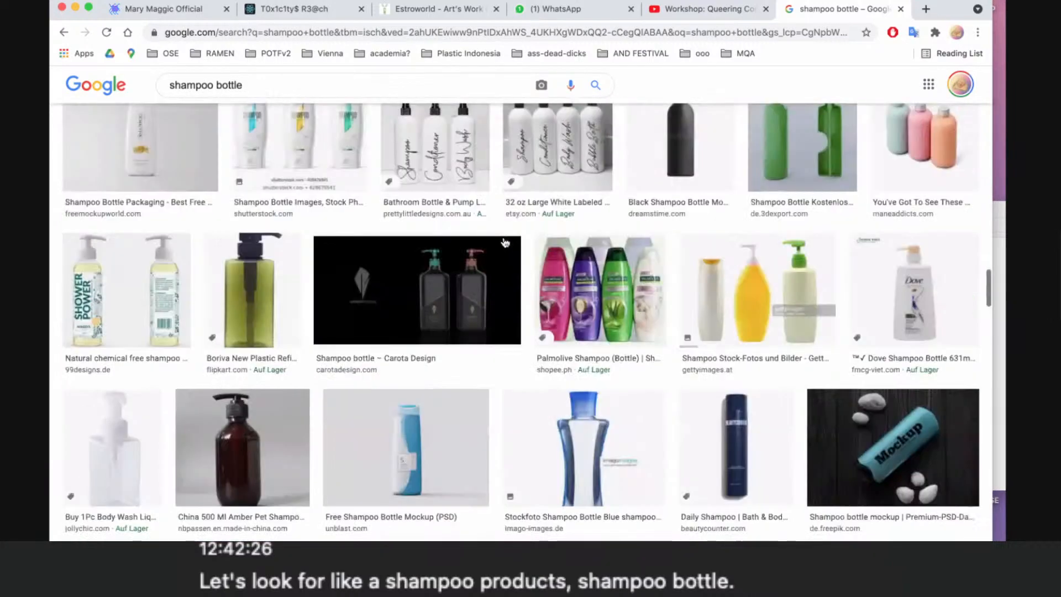
{"action": "scroll", "coordinate": [505, 242], "scroll_direction": "up", "scroll_amount": 15}
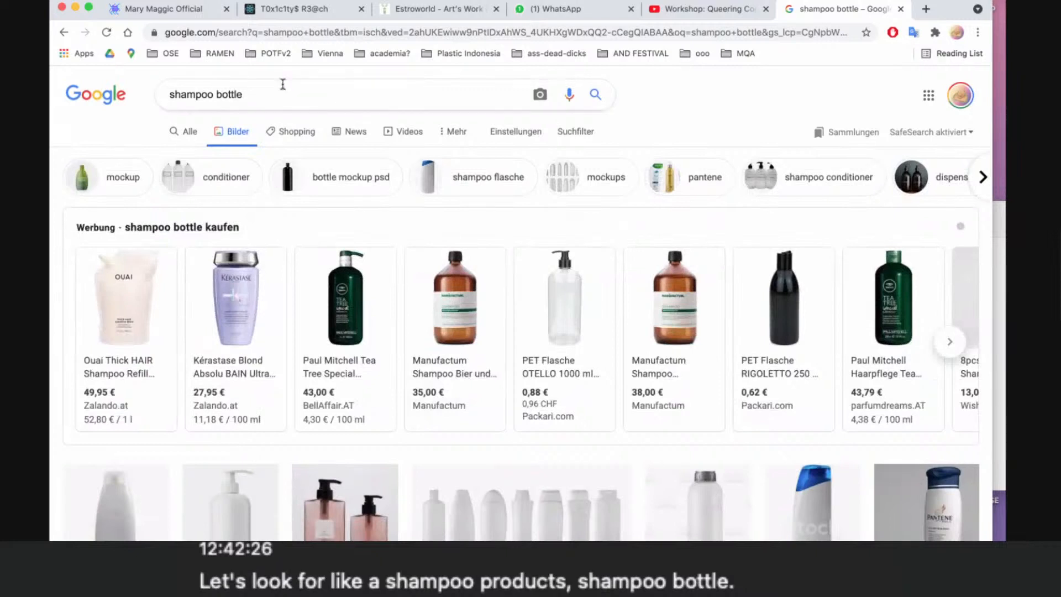
- Run a new image search for "blueberry milk tea bottle"
{"action": "triple_click", "coordinate": [189, 93]}
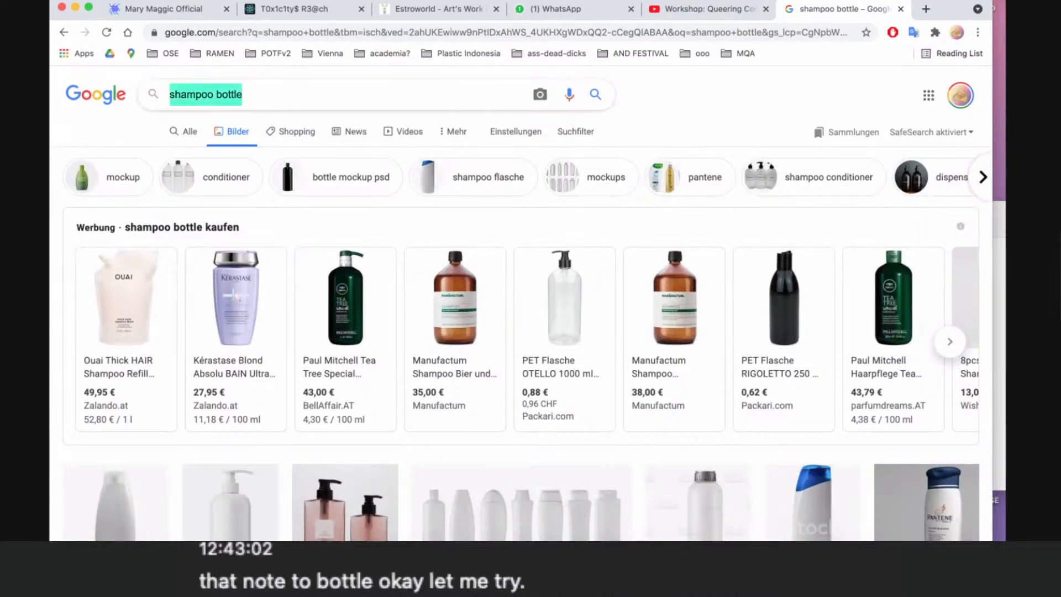
{"action": "type", "text": "blueberr"}
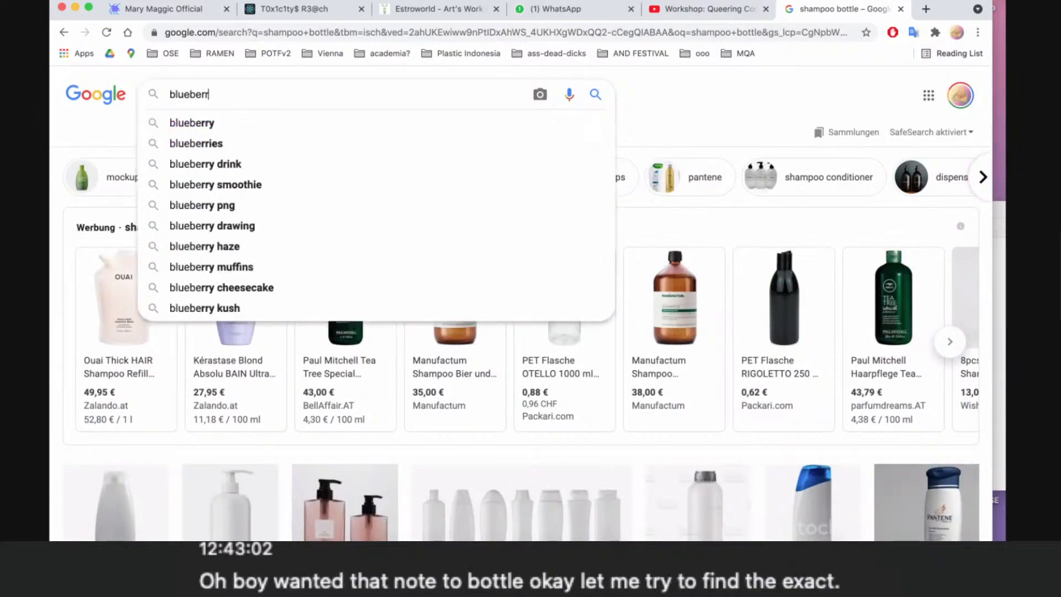
{"action": "type", "text": "y milk"}
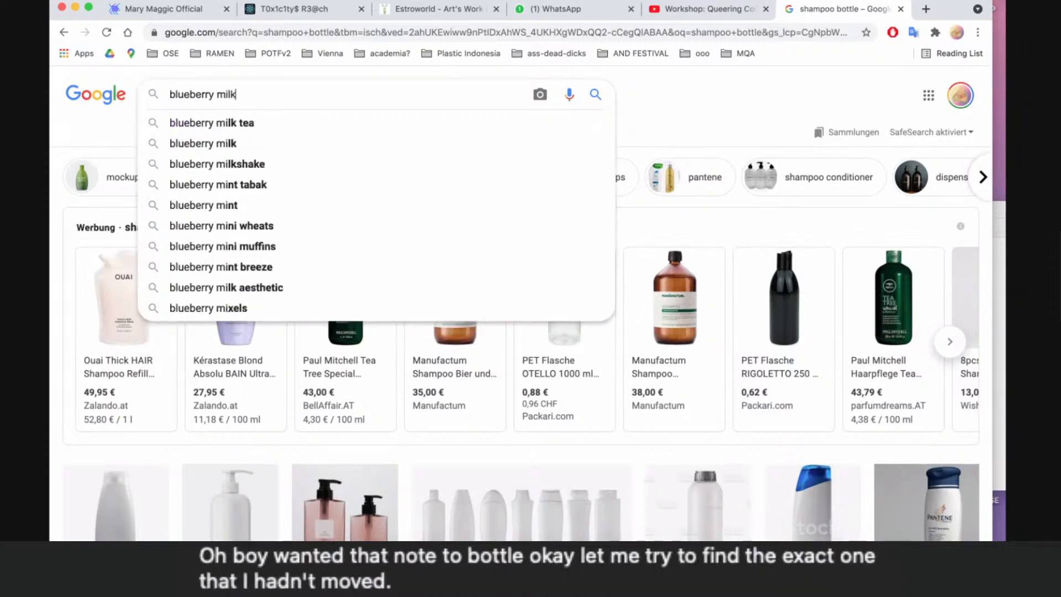
{"action": "type", "text": " tea bottle"}
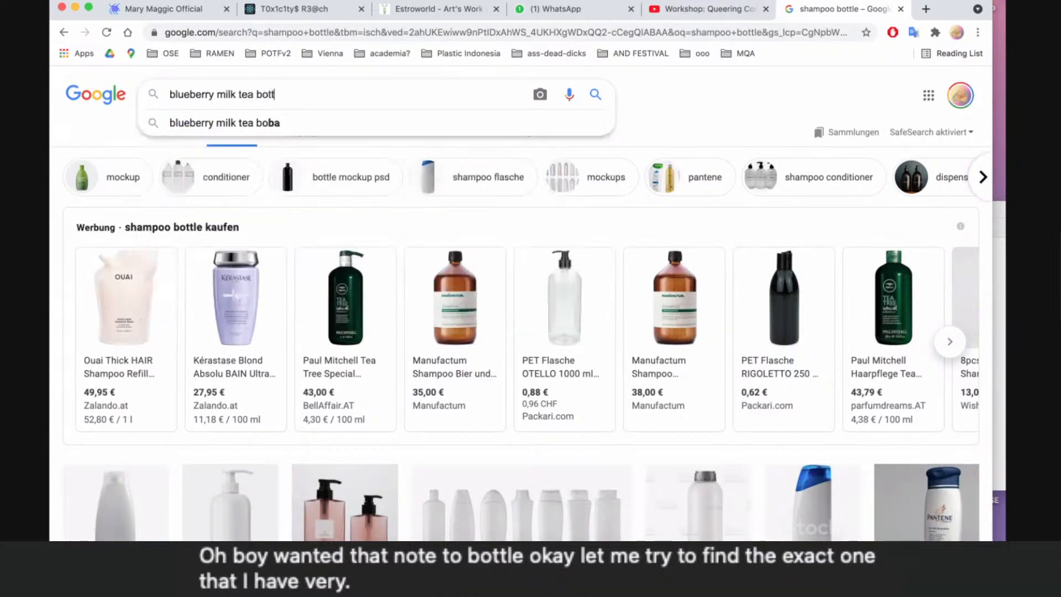
{"action": "key", "text": "Return"}
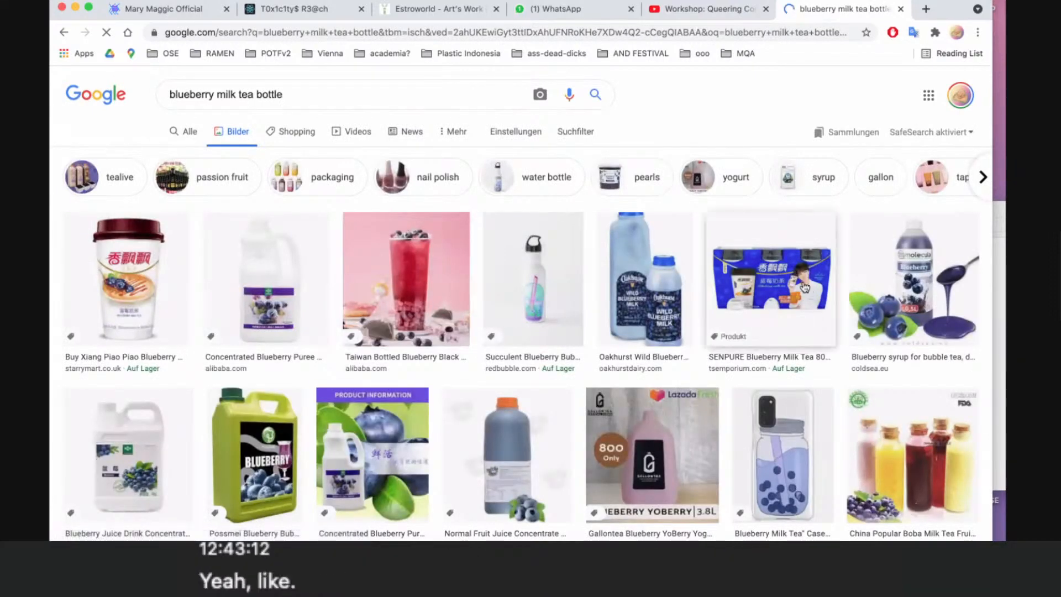
- Browse the blueberry milk tea bottle image results for product packaging with a person on it
{"action": "scroll", "coordinate": [792, 296], "scroll_direction": "down", "scroll_amount": 2}
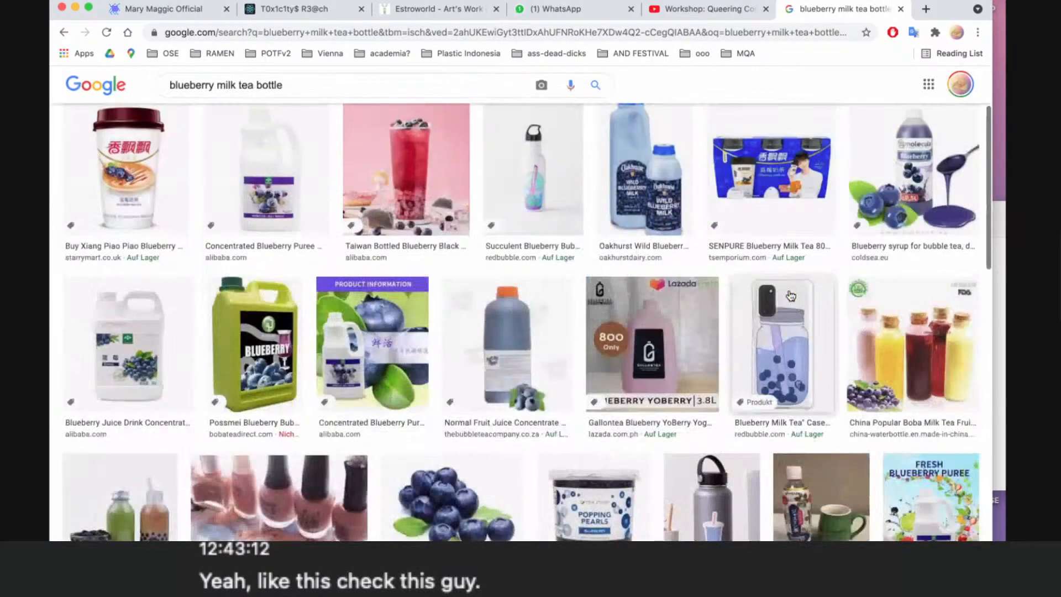
{"action": "scroll", "coordinate": [792, 296], "scroll_direction": "down", "scroll_amount": 10}
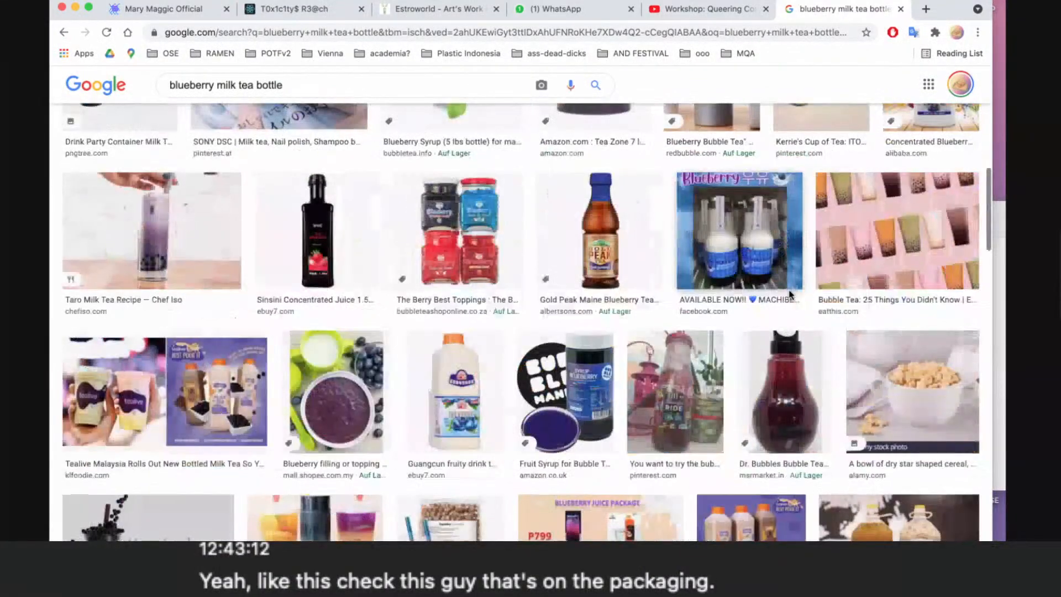
{"action": "scroll", "coordinate": [792, 296], "scroll_direction": "down", "scroll_amount": 4}
{"action": "scroll", "coordinate": [791, 296], "scroll_direction": "down", "scroll_amount": 3}
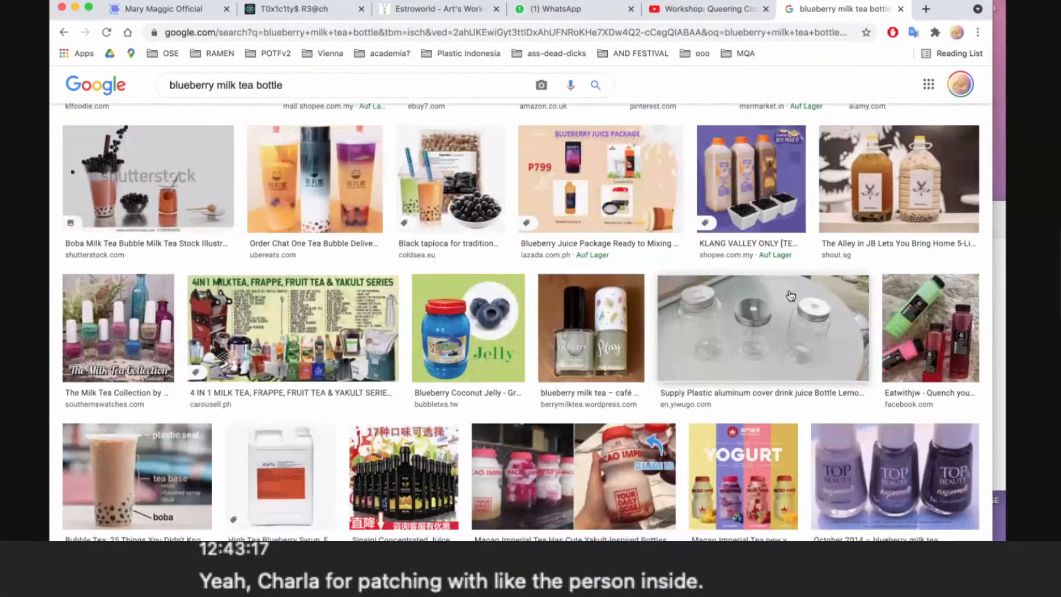
{"action": "scroll", "coordinate": [792, 296], "scroll_direction": "down", "scroll_amount": 7}
{"action": "scroll", "coordinate": [792, 296], "scroll_direction": "down", "scroll_amount": 5}
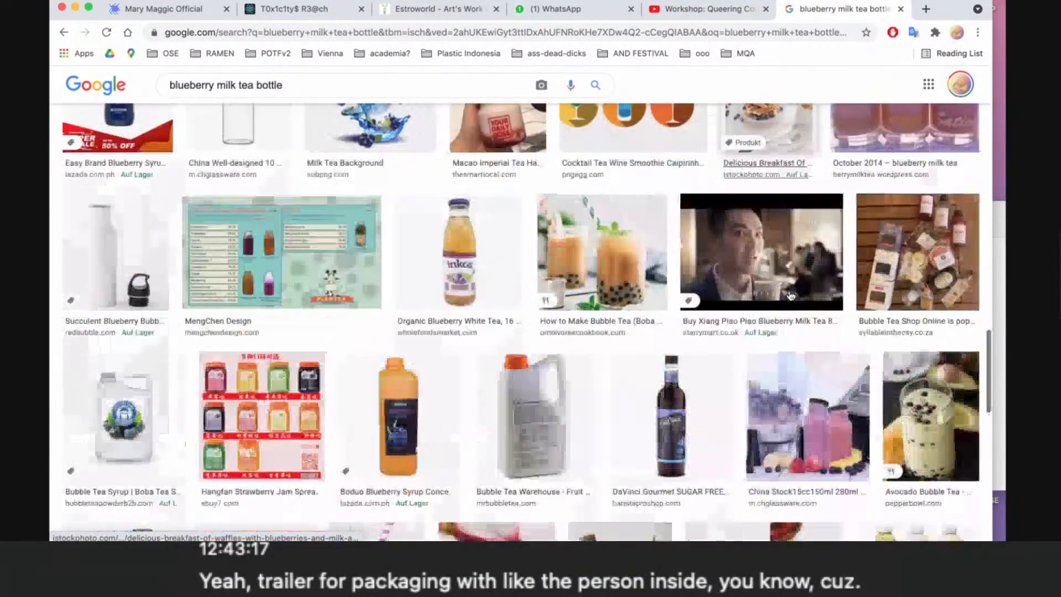
{"action": "scroll", "coordinate": [792, 296], "scroll_direction": "down", "scroll_amount": 2}
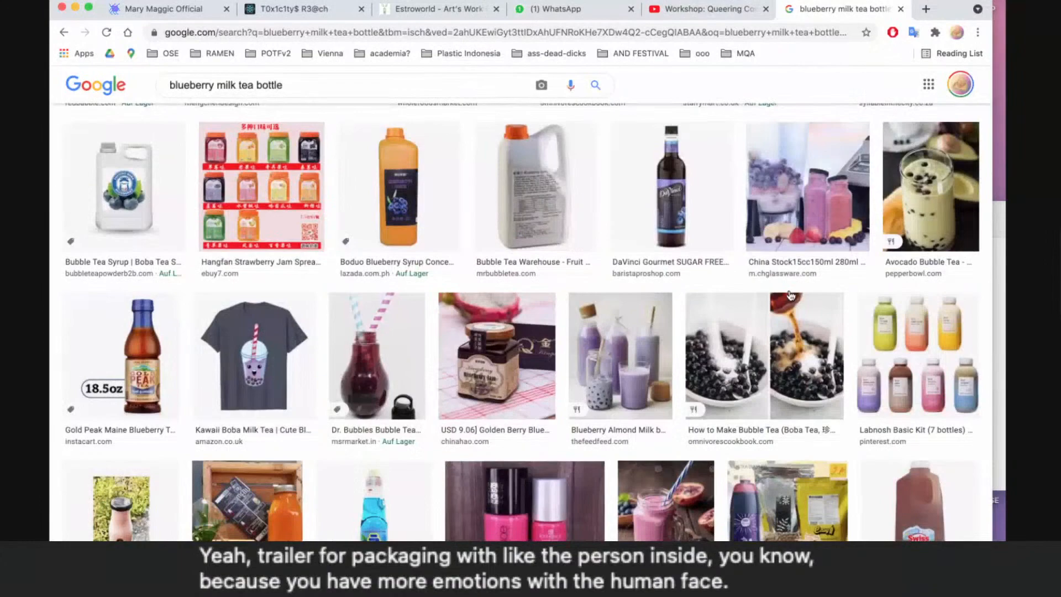
{"action": "scroll", "coordinate": [791, 295], "scroll_direction": "down", "scroll_amount": 1}
{"action": "scroll", "coordinate": [792, 295], "scroll_direction": "down", "scroll_amount": 15}
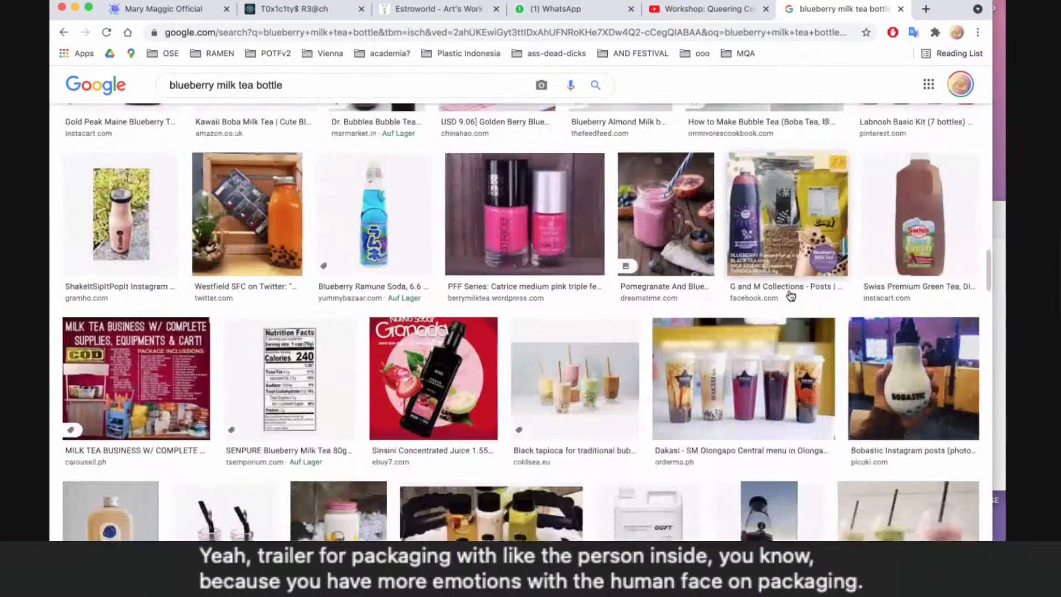
{"action": "scroll", "coordinate": [791, 296], "scroll_direction": "down", "scroll_amount": 8}
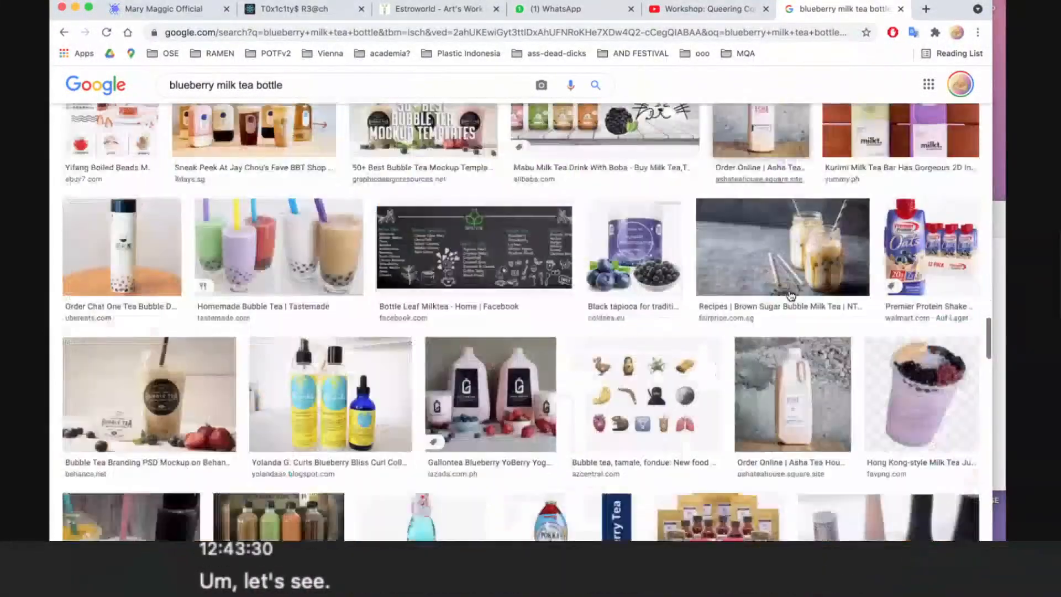
{"action": "scroll", "coordinate": [791, 296], "scroll_direction": "down", "scroll_amount": 8}
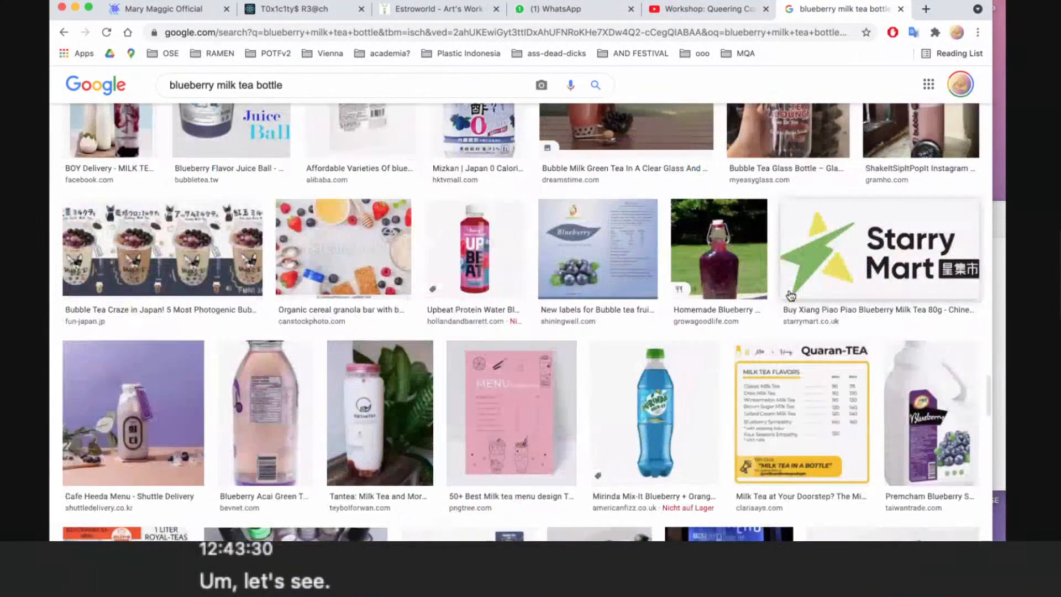
{"action": "scroll", "coordinate": [792, 296], "scroll_direction": "down", "scroll_amount": 7}
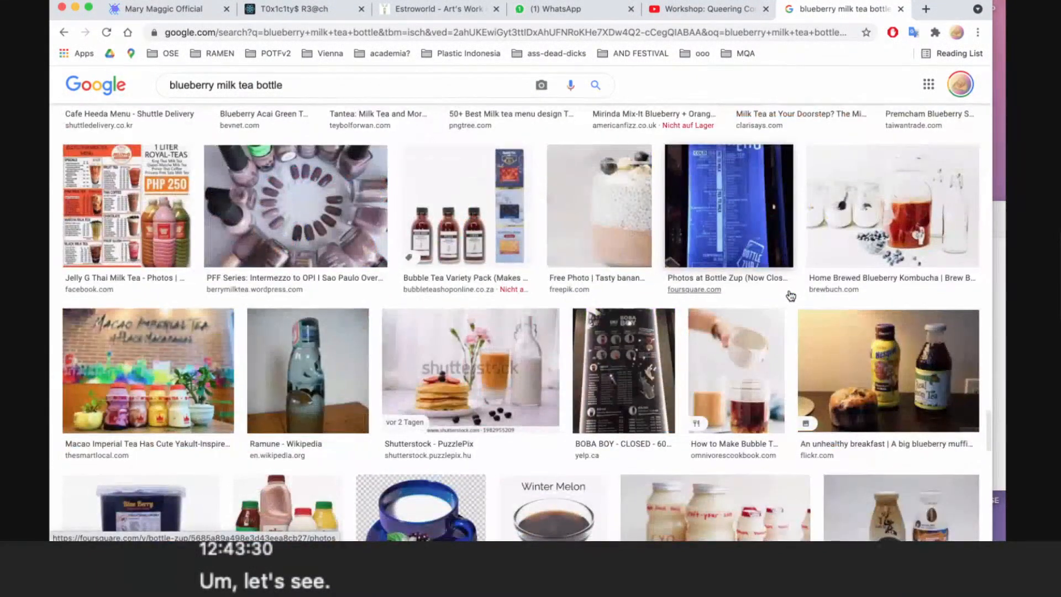
{"action": "scroll", "coordinate": [791, 295], "scroll_direction": "down", "scroll_amount": 7}
{"action": "scroll", "coordinate": [792, 296], "scroll_direction": "down", "scroll_amount": 7}
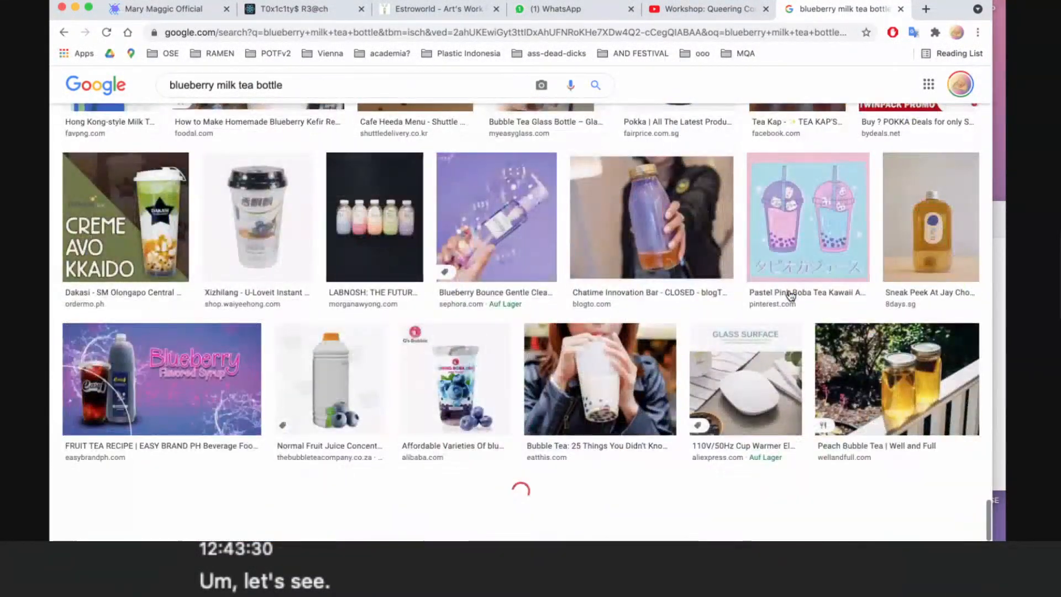
{"action": "scroll", "coordinate": [791, 296], "scroll_direction": "down", "scroll_amount": 3}
{"action": "scroll", "coordinate": [792, 296], "scroll_direction": "down", "scroll_amount": 3}
{"action": "scroll", "coordinate": [791, 296], "scroll_direction": "up", "scroll_amount": 20}
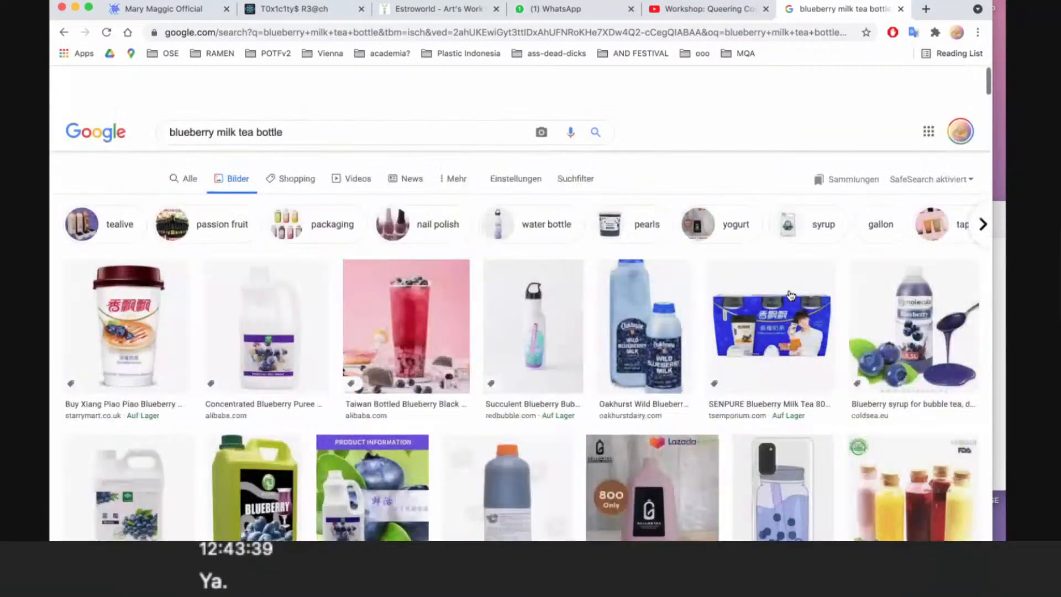
{"action": "scroll", "coordinate": [791, 296], "scroll_direction": "down", "scroll_amount": 1}
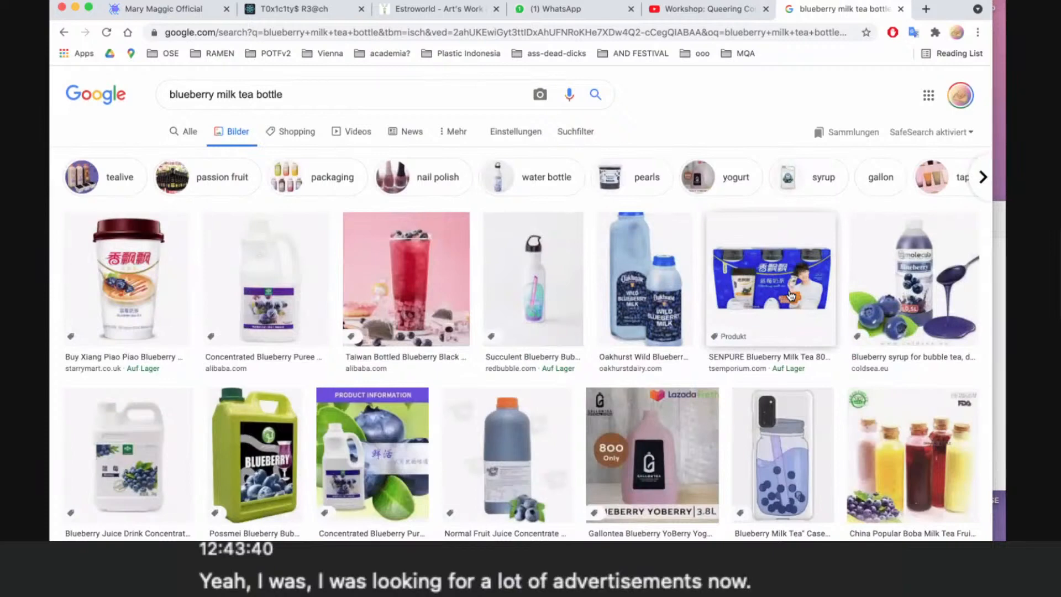
- Examine the SENPURE and Xiang Piao Piao blueberry milk tea images and their related images for packaging usable in the collage
{"action": "left_click", "coordinate": [791, 296]}
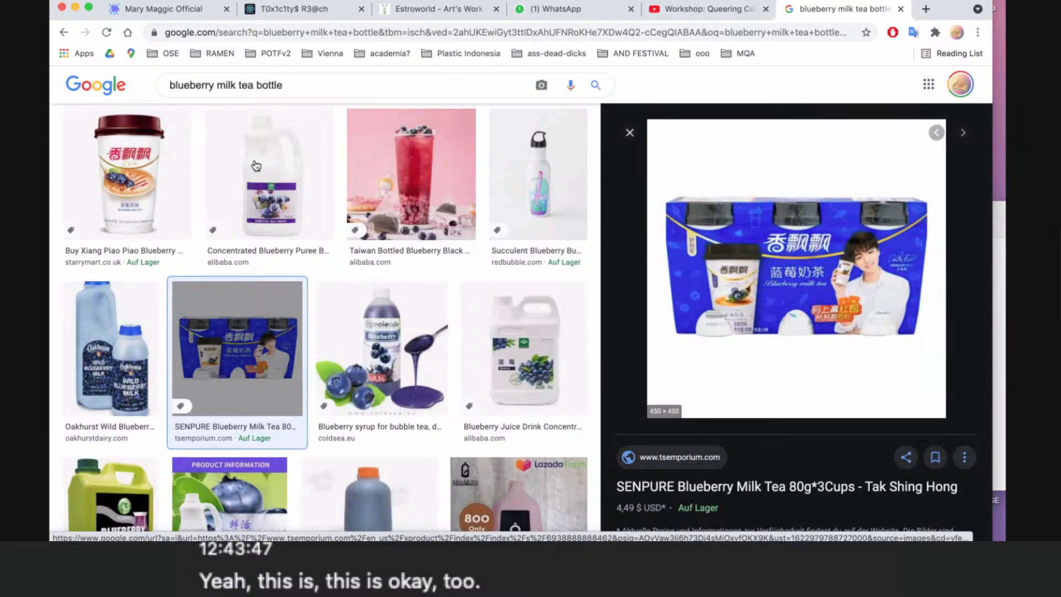
{"action": "scroll", "coordinate": [543, 301], "scroll_direction": "down", "scroll_amount": 1}
{"action": "scroll", "coordinate": [541, 301], "scroll_direction": "down", "scroll_amount": 5}
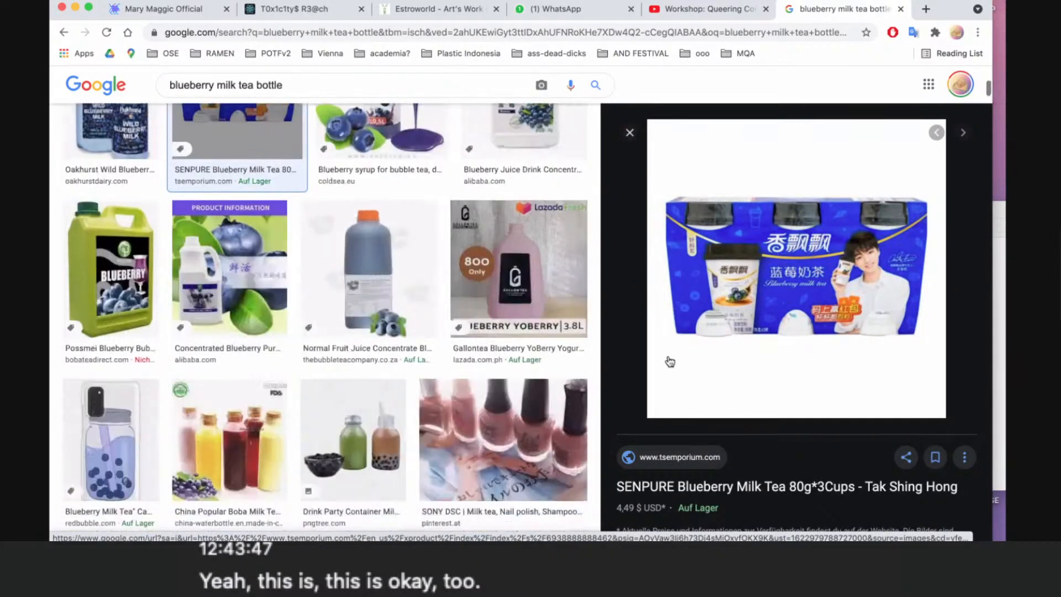
{"action": "scroll", "coordinate": [668, 360], "scroll_direction": "down", "scroll_amount": 6}
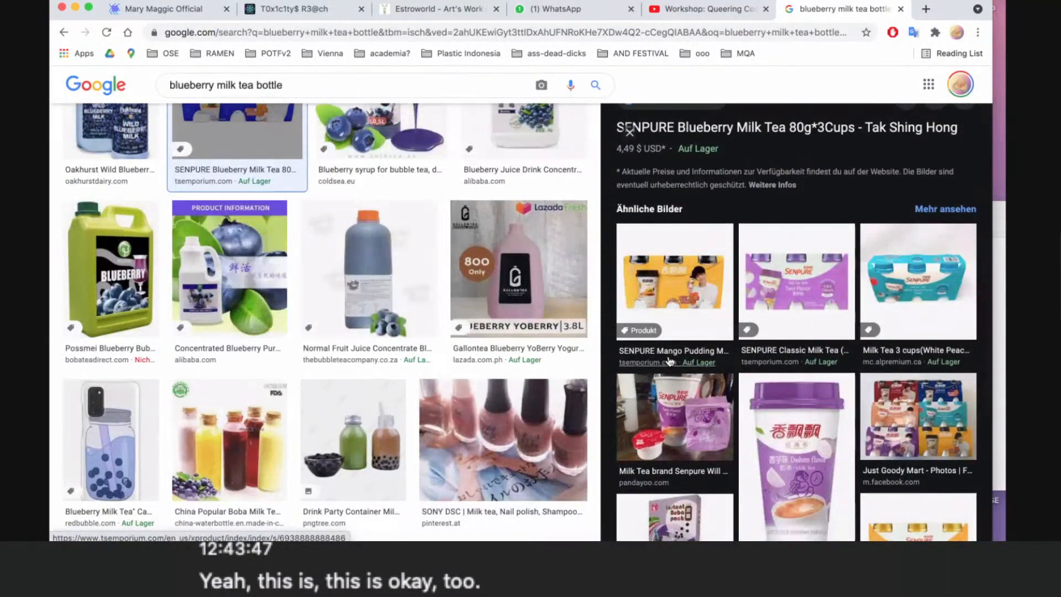
{"action": "scroll", "coordinate": [670, 360], "scroll_direction": "down", "scroll_amount": 5}
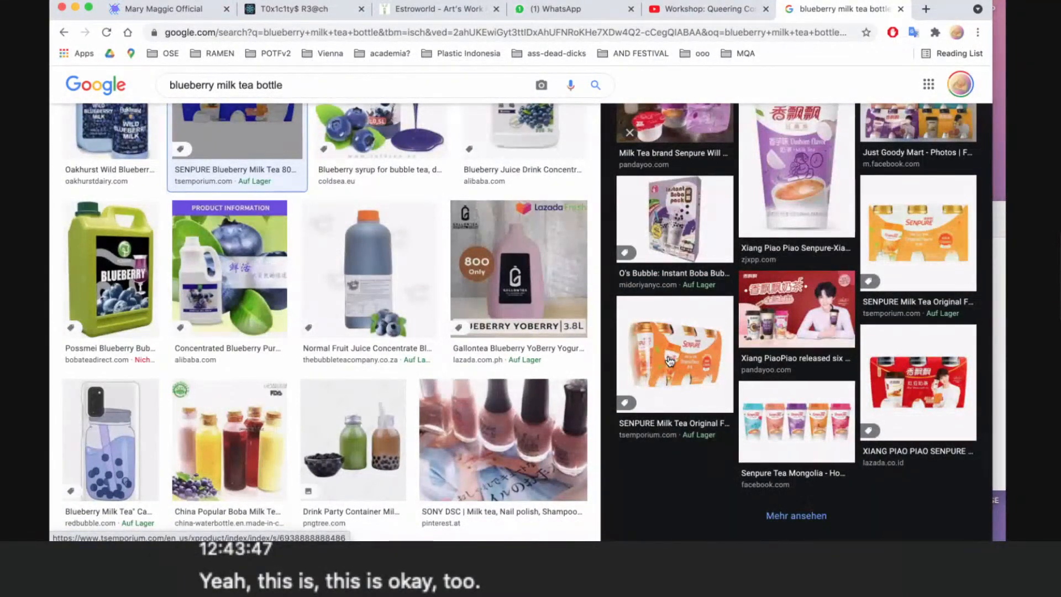
{"action": "left_click", "coordinate": [670, 360]}
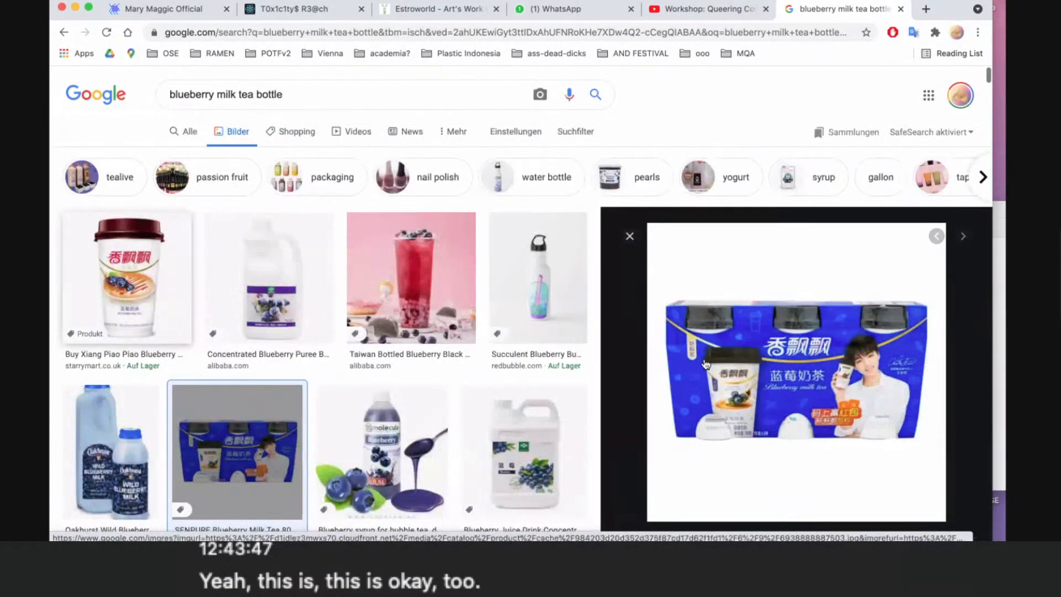
{"action": "key", "text": "super+bracketleft"}
{"action": "scroll", "coordinate": [785, 398], "scroll_direction": "down", "scroll_amount": 5}
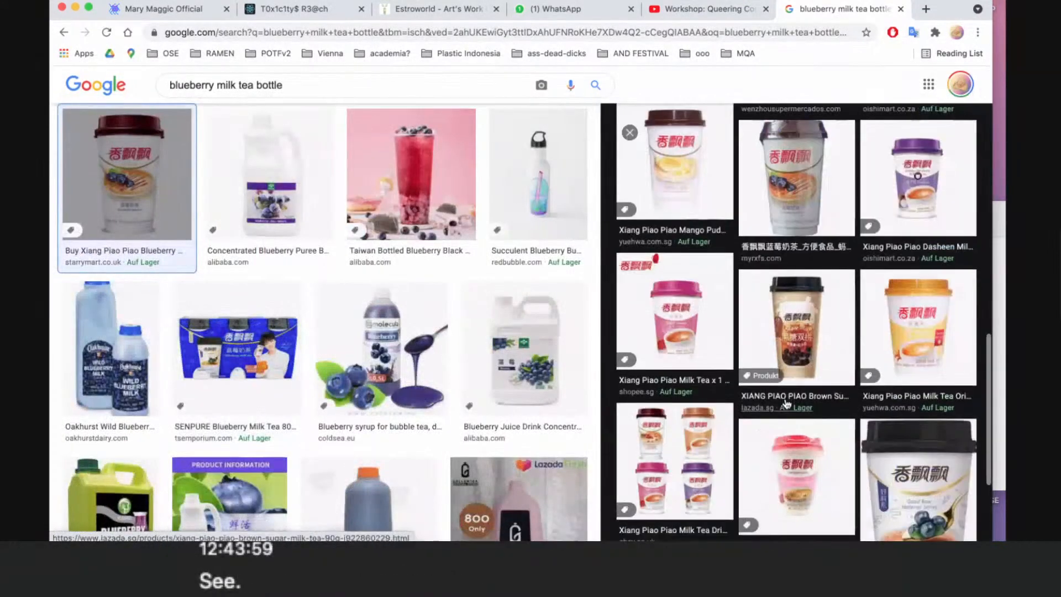
{"action": "scroll", "coordinate": [786, 404], "scroll_direction": "up", "scroll_amount": 5}
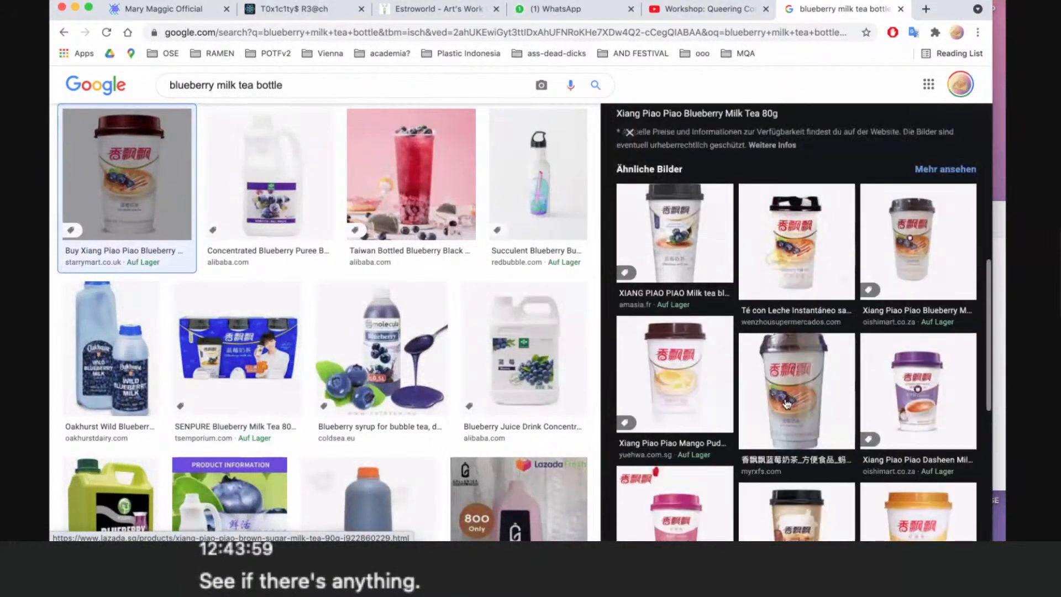
{"action": "scroll", "coordinate": [787, 403], "scroll_direction": "up", "scroll_amount": 8}
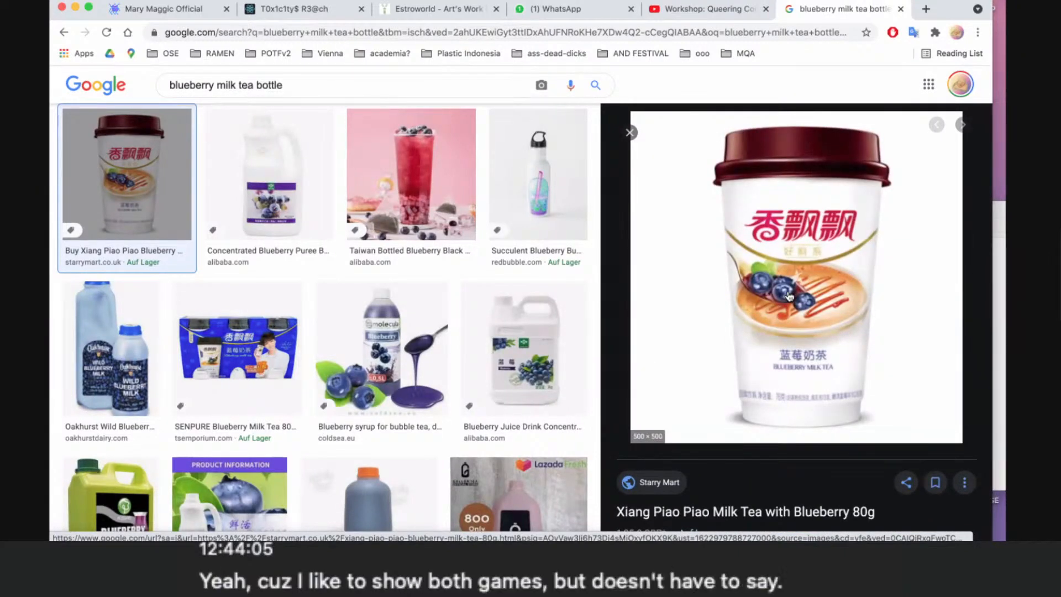
- Save the SENPURE Blueberry Milk Tea three-cup pack image to the Desktop as a JPEG
{"action": "left_click", "coordinate": [222, 362]}
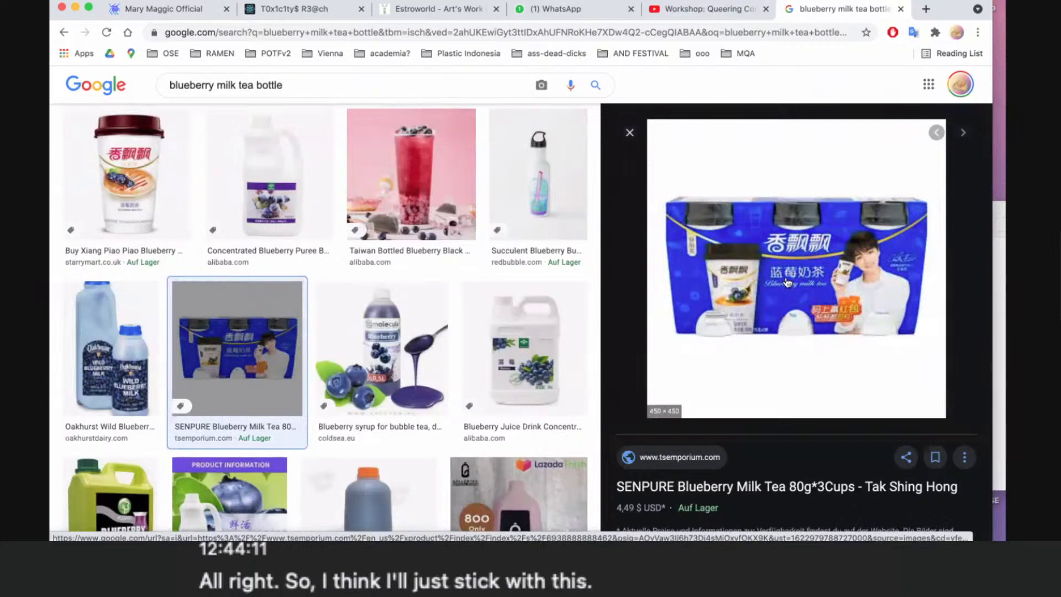
{"action": "right_click", "coordinate": [787, 281]}
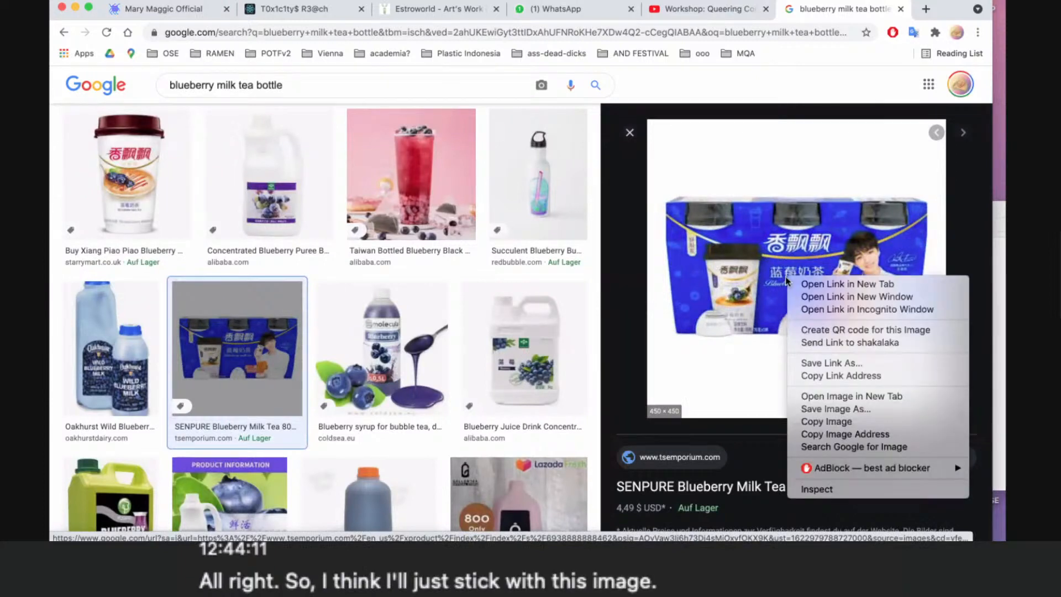
{"action": "left_click", "coordinate": [831, 410]}
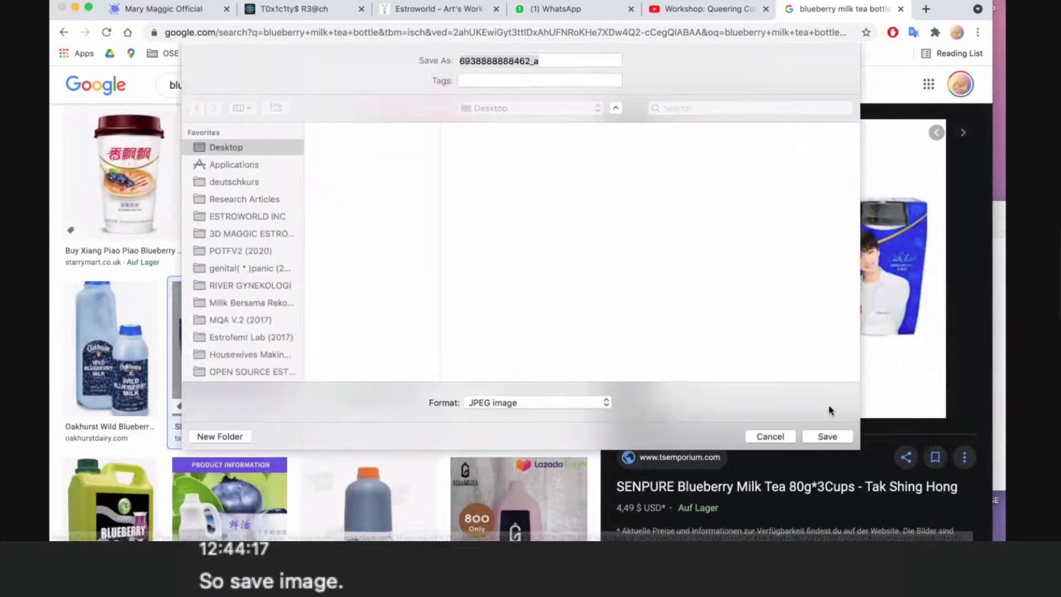
{"action": "left_click", "coordinate": [828, 436]}
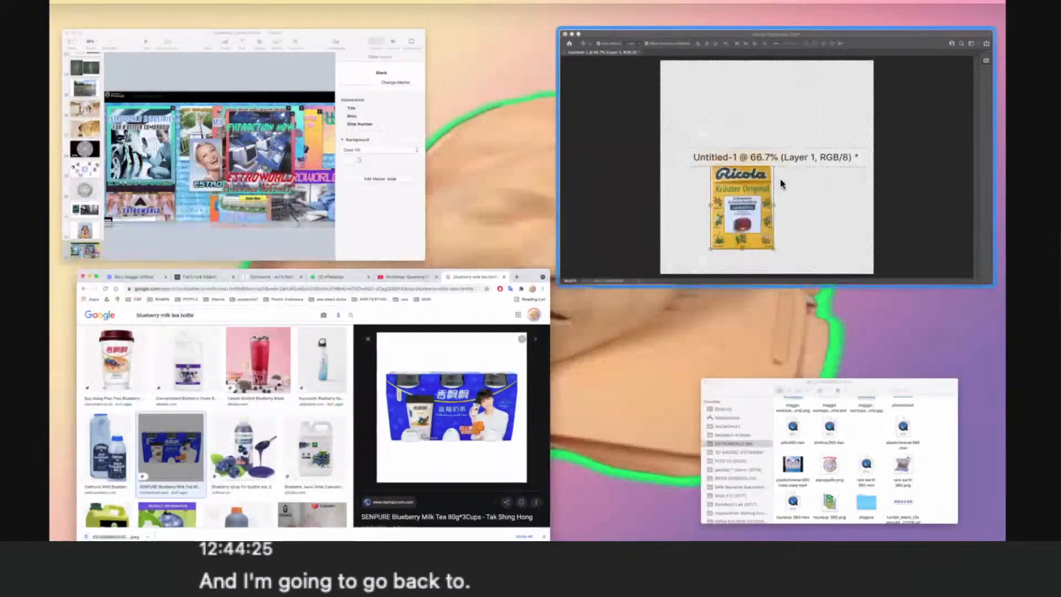
{"action": "left_click", "coordinate": [781, 181]}
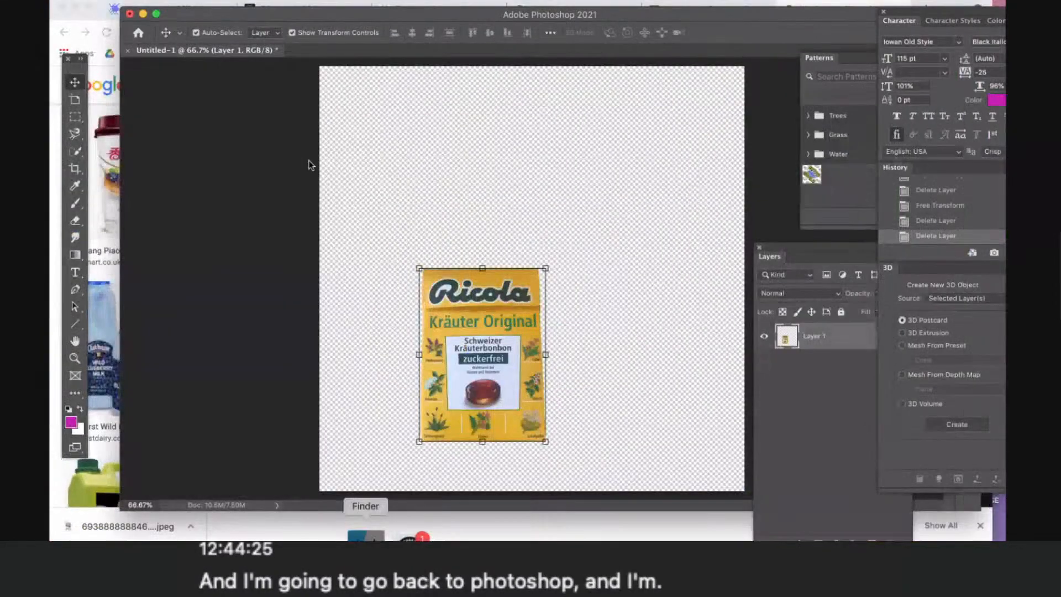
{"action": "left_click", "coordinate": [367, 539]}
{"action": "left_click", "coordinate": [591, 258]}
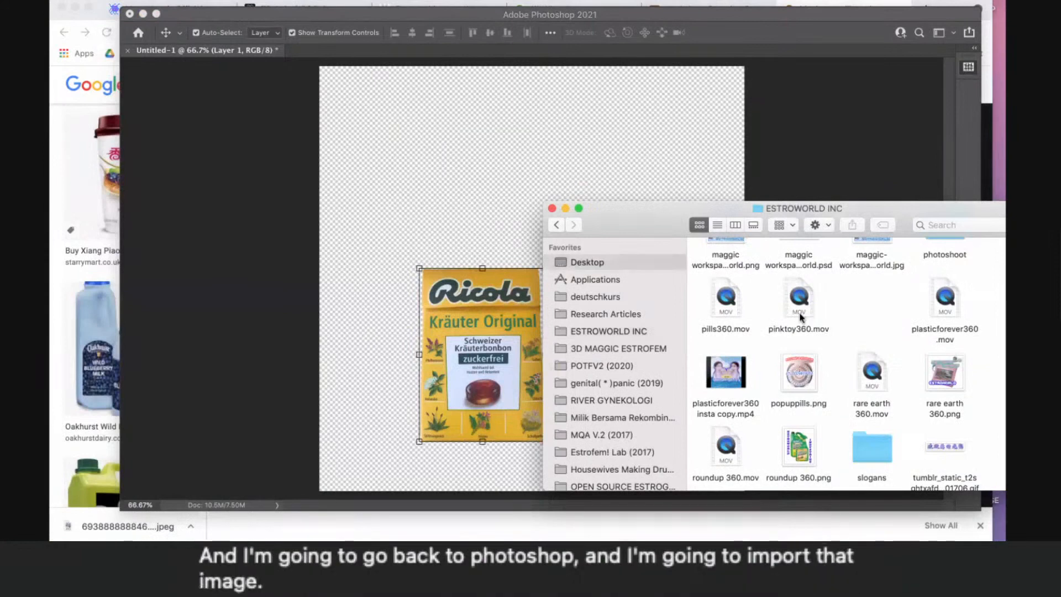
{"action": "left_click_drag", "start_coordinate": [622, 227], "coordinate": [511, 212]}
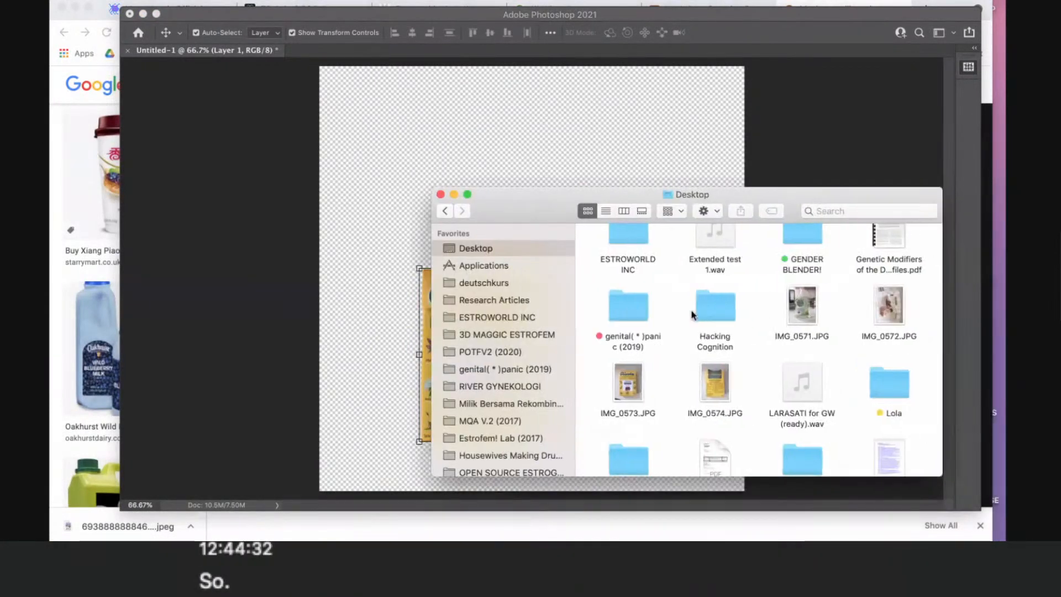
{"action": "scroll", "coordinate": [692, 315], "scroll_direction": "up", "scroll_amount": 5}
{"action": "scroll", "coordinate": [692, 315], "scroll_direction": "up", "scroll_amount": 2}
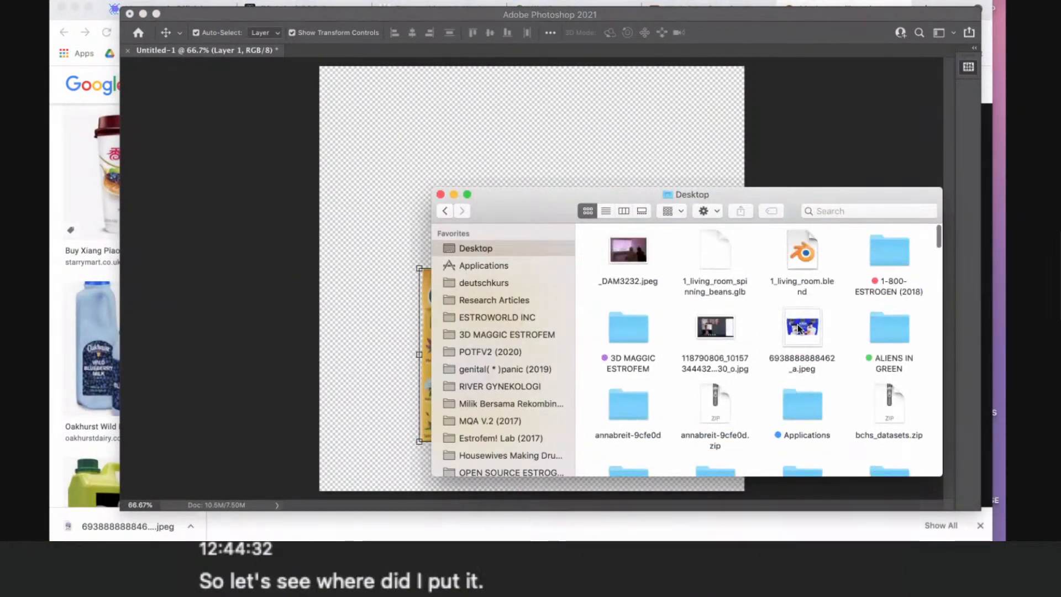
{"action": "left_click_drag", "start_coordinate": [802, 329], "coordinate": [561, 146]}
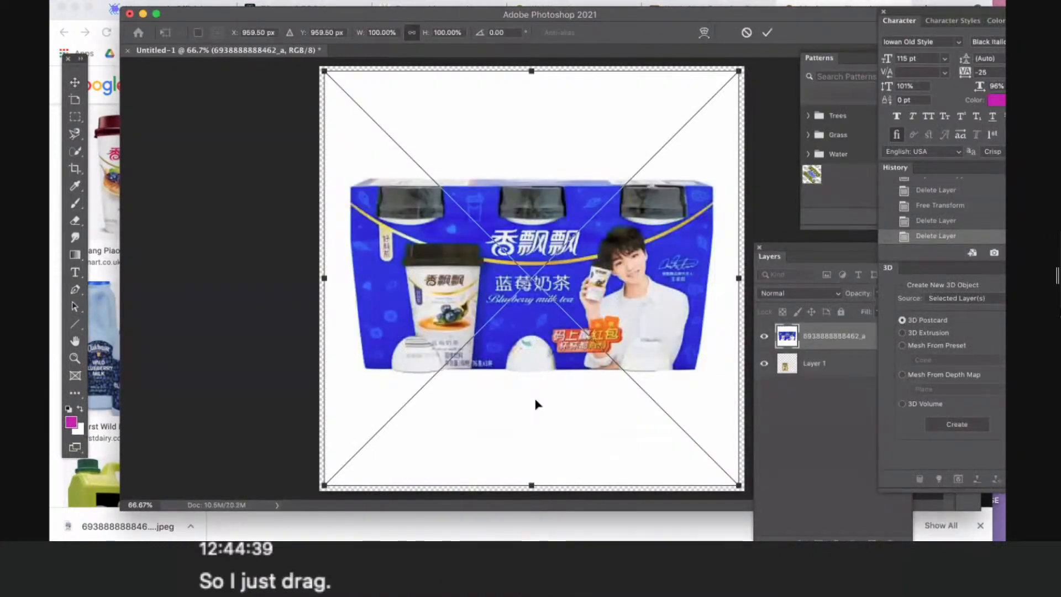
{"action": "key", "text": "Return"}
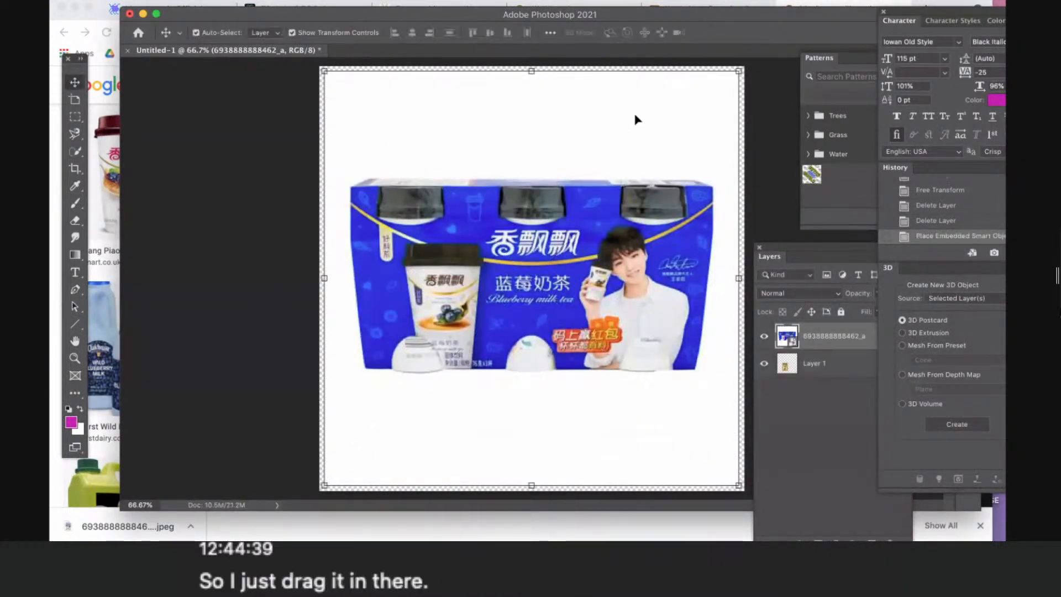
- Scale the placed milk tea image to roughly half its size and move it up over the Ricola box toward the canvas centre
{"action": "left_click_drag", "start_coordinate": [736, 71], "coordinate": [524, 260]}
{"action": "key", "text": "Return"}
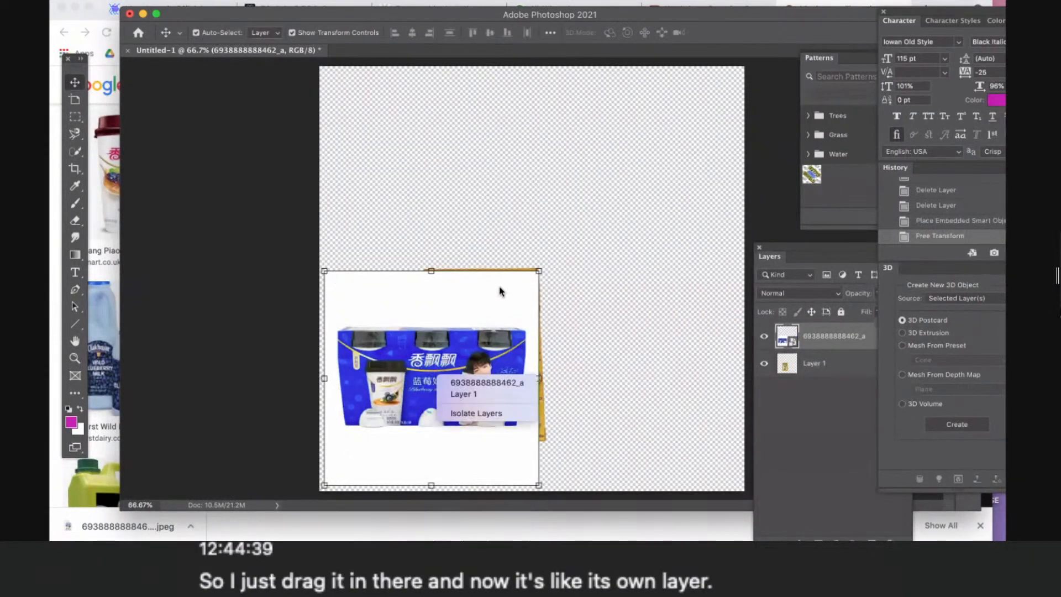
{"action": "left_click_drag", "start_coordinate": [458, 305], "coordinate": [523, 206]}
- Trace the outline of the blue milk tea pack with the Magnetic Lasso and close it into a selection
{"action": "scroll", "coordinate": [479, 251], "scroll_direction": "up", "scroll_amount": 3}
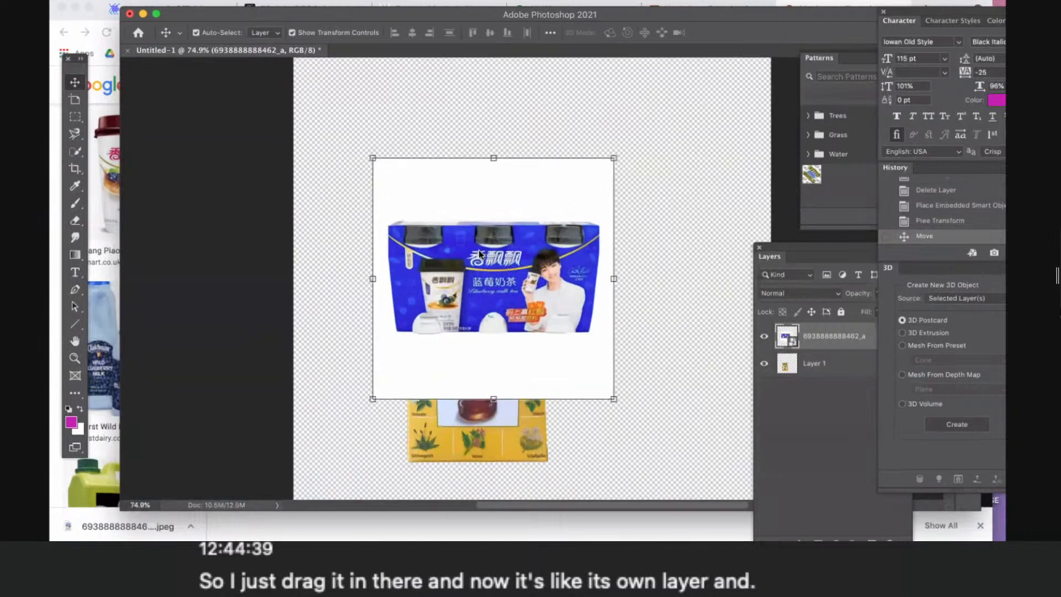
{"action": "left_click", "coordinate": [76, 136]}
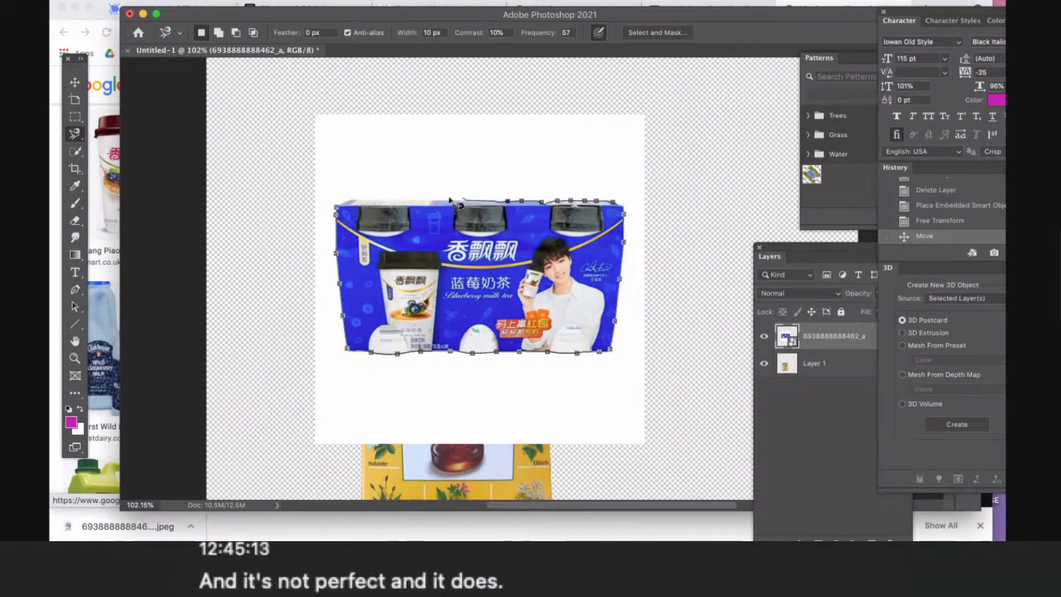
{"action": "left_click", "coordinate": [338, 209]}
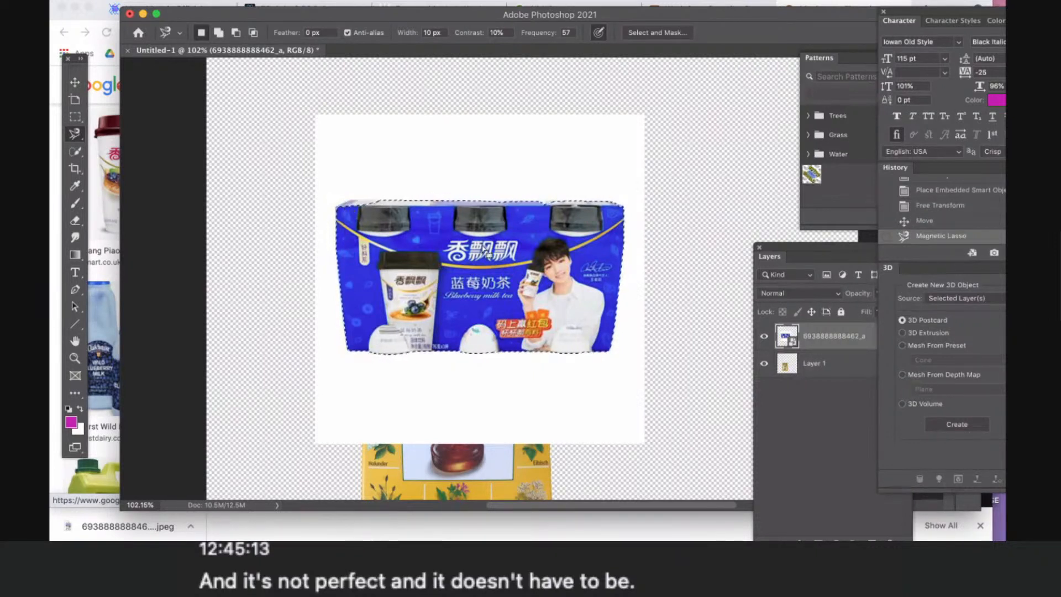
- Add a new blank layer above the placed milk tea image, keeping the default layer settings
{"action": "right_click", "coordinate": [512, 320]}
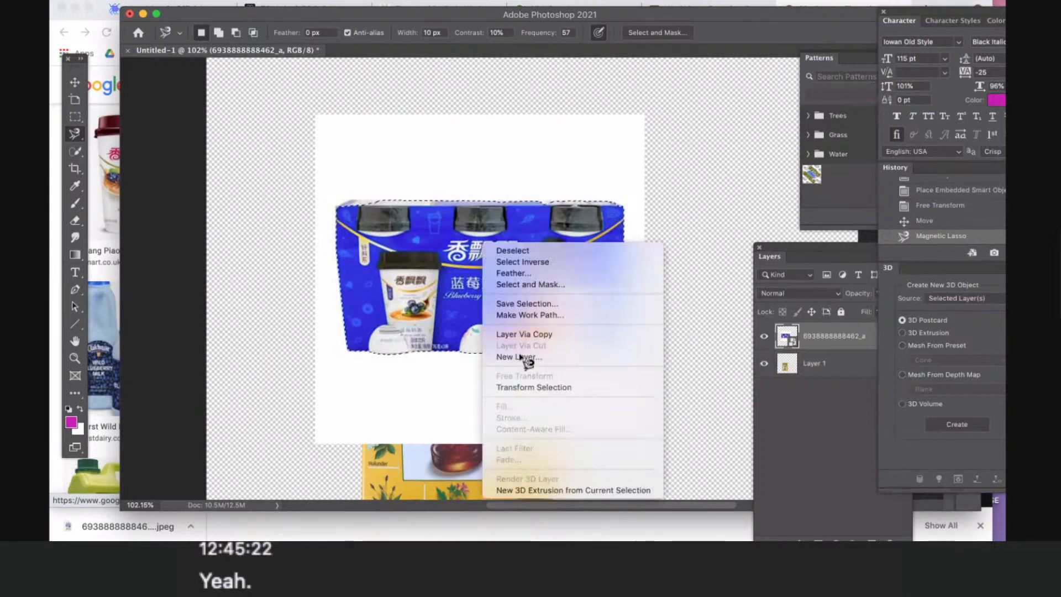
{"action": "left_click", "coordinate": [519, 353]}
{"action": "key", "text": "Return"}
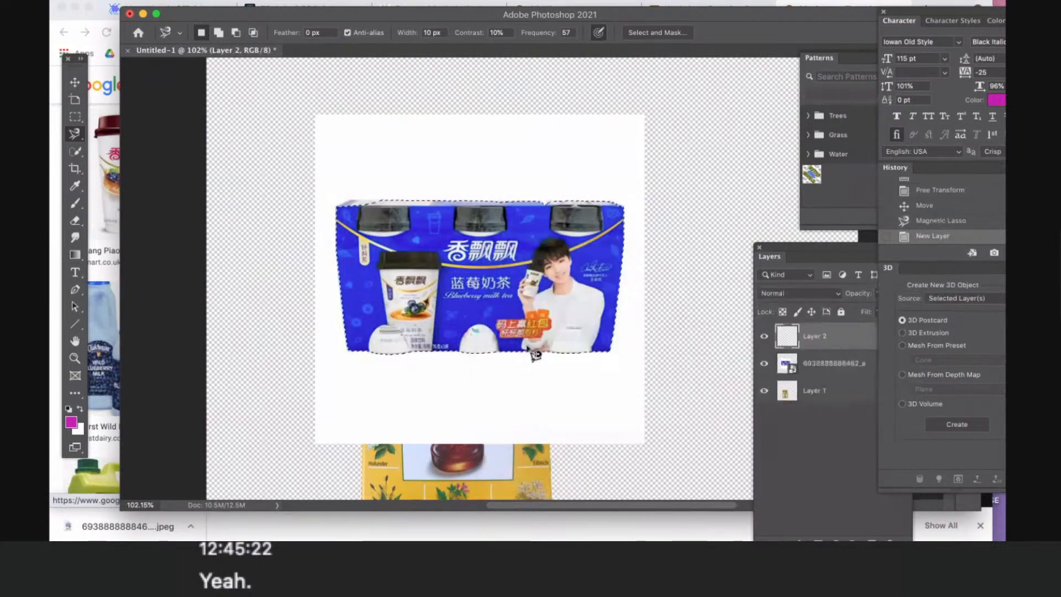
- Try to delete from the placed image layer with the selection active, and try Layer Via Cut on the blank Layer 2
{"action": "left_click", "coordinate": [849, 372]}
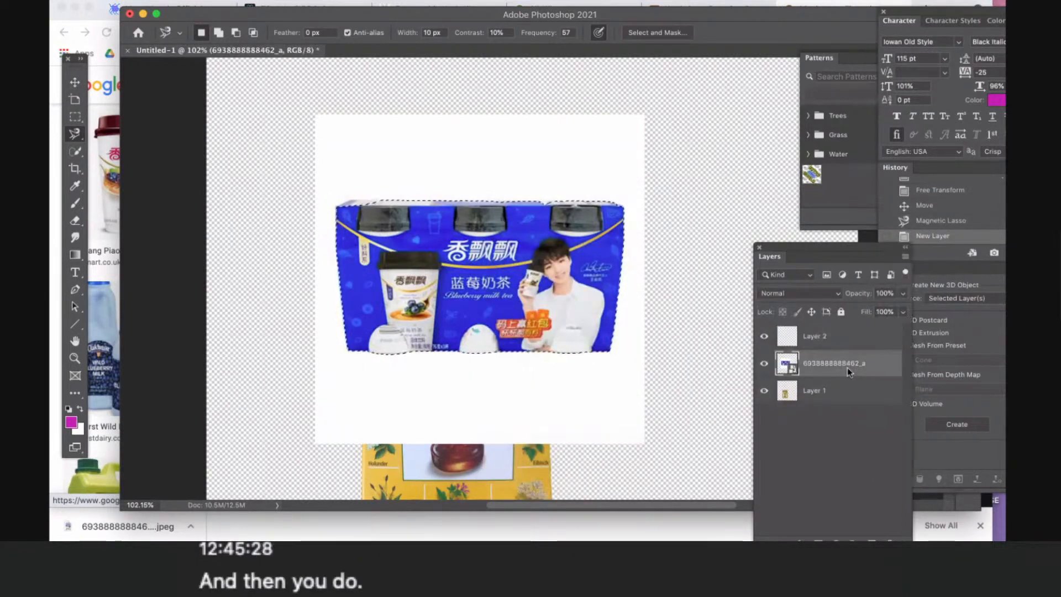
{"action": "key", "text": "Delete"}
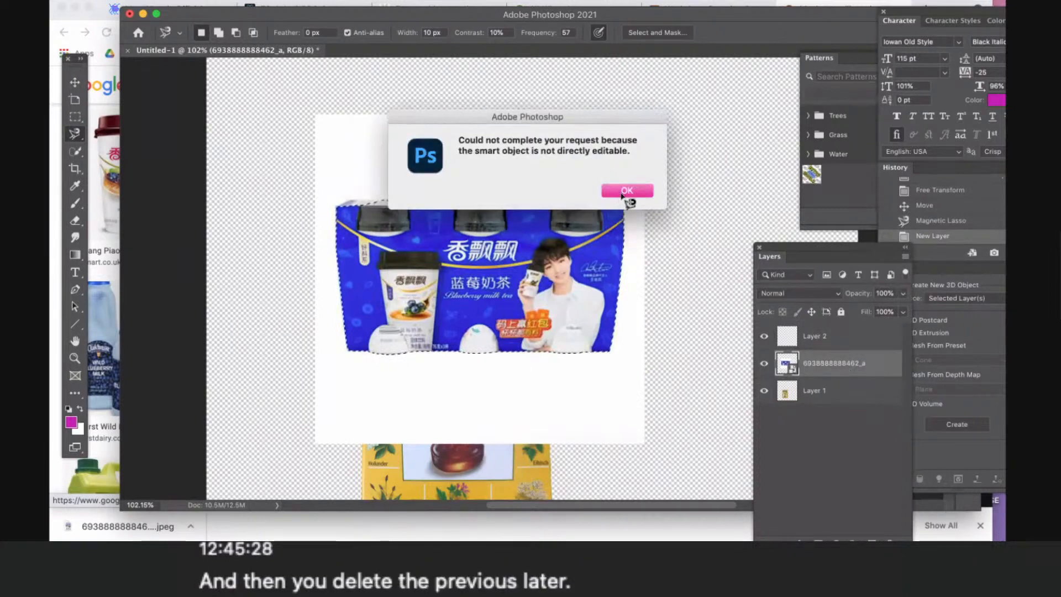
{"action": "left_click", "coordinate": [627, 190]}
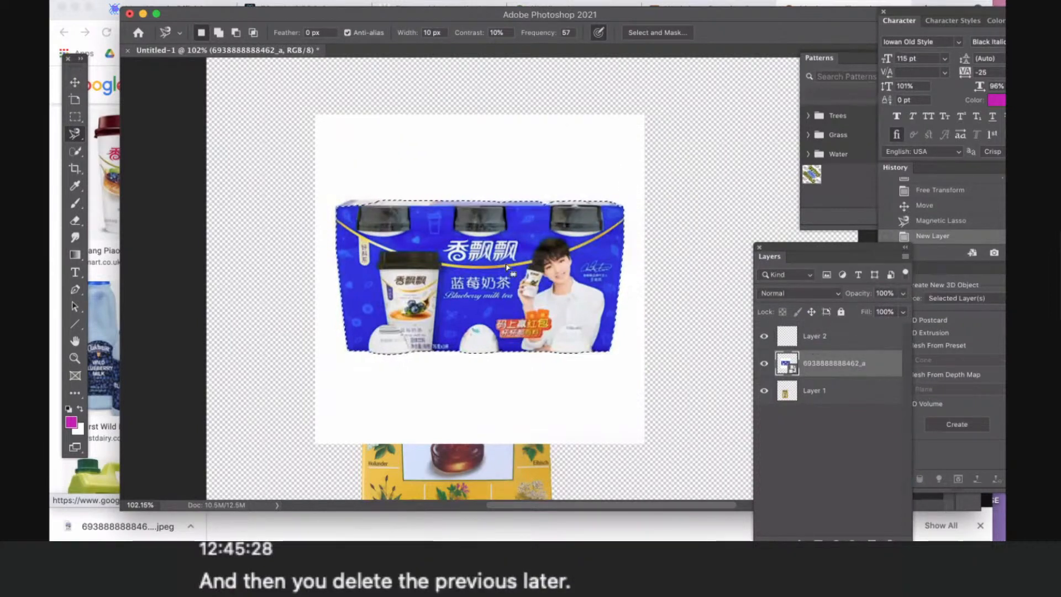
{"action": "right_click", "coordinate": [486, 303]}
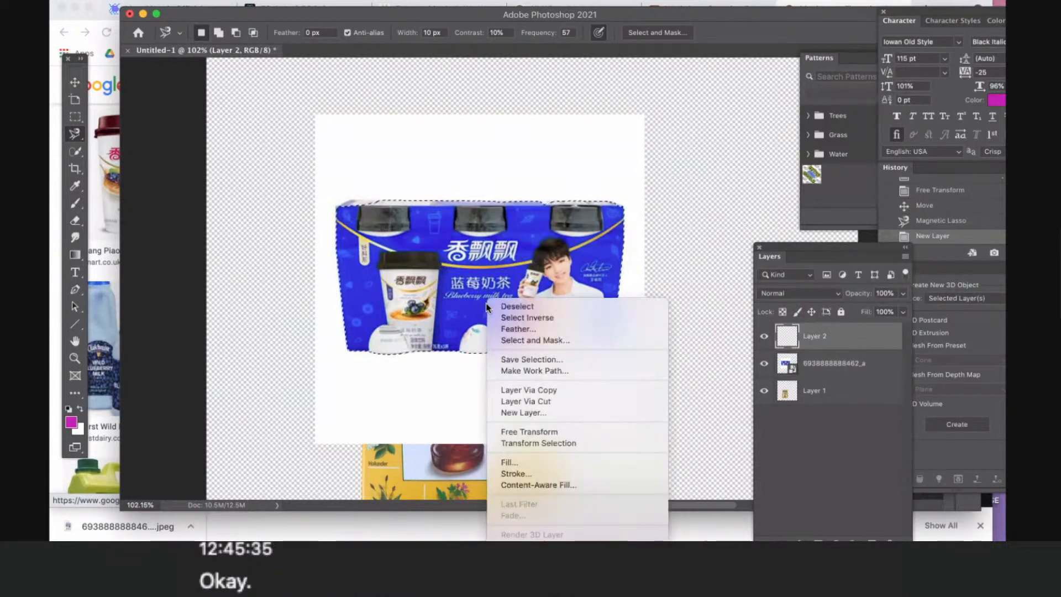
{"action": "left_click", "coordinate": [547, 400]}
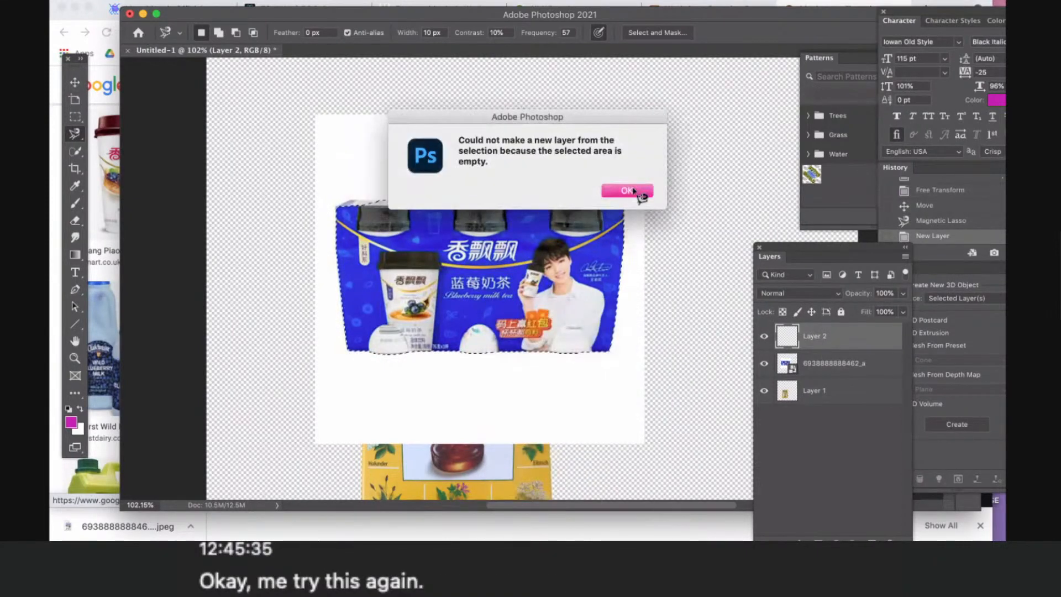
{"action": "left_click", "coordinate": [634, 191]}
- Copy the selected milk tea pack from the placed image layer onto its own layer with Layer Via Copy
{"action": "left_click", "coordinate": [818, 362]}
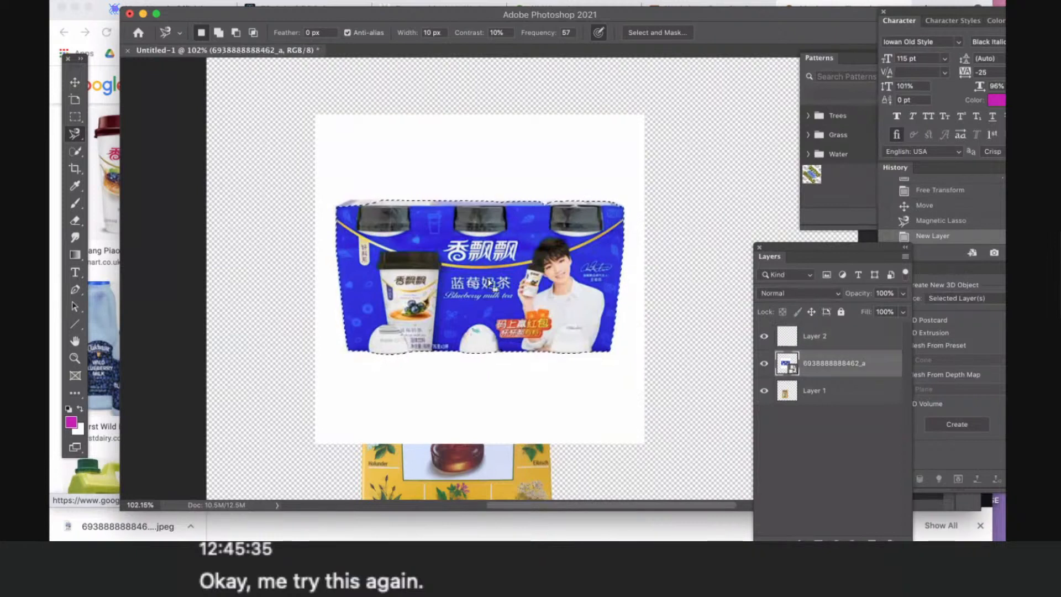
{"action": "right_click", "coordinate": [491, 284]}
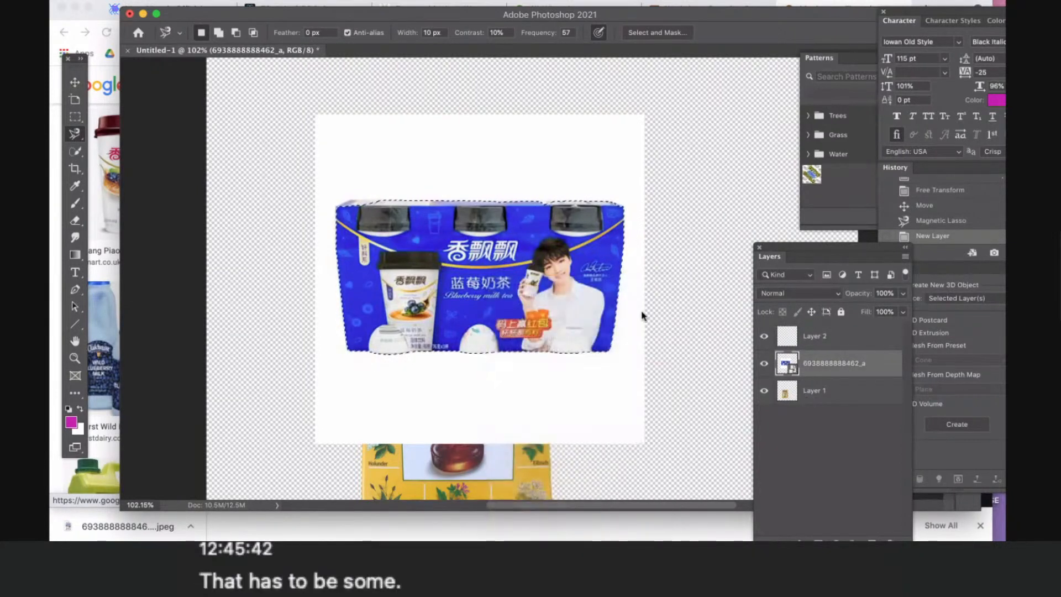
{"action": "key", "text": "super+j"}
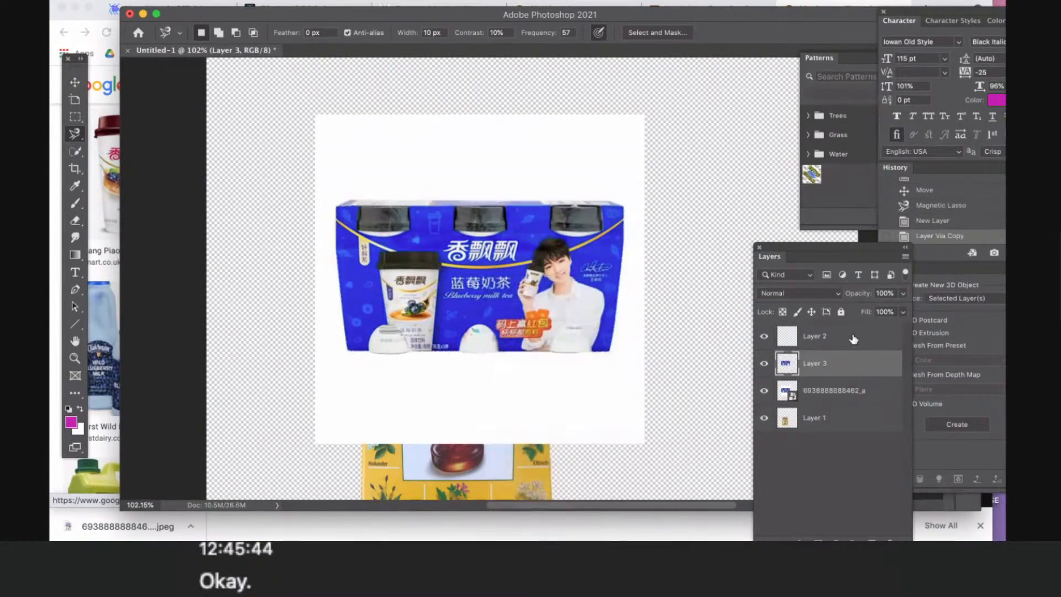
{"action": "left_click", "coordinate": [858, 394]}
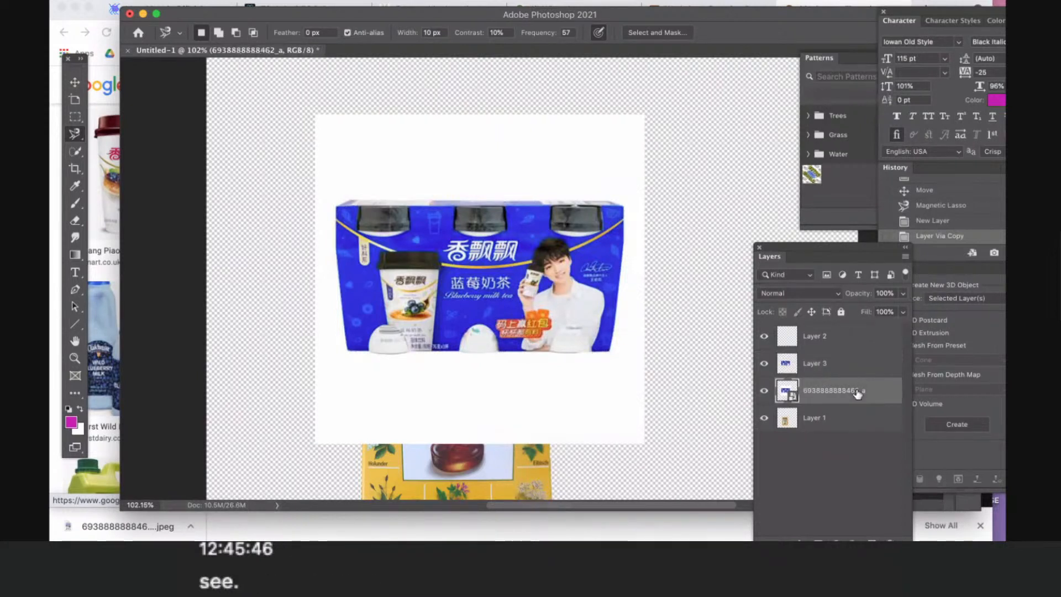
{"action": "key", "text": "Delete"}
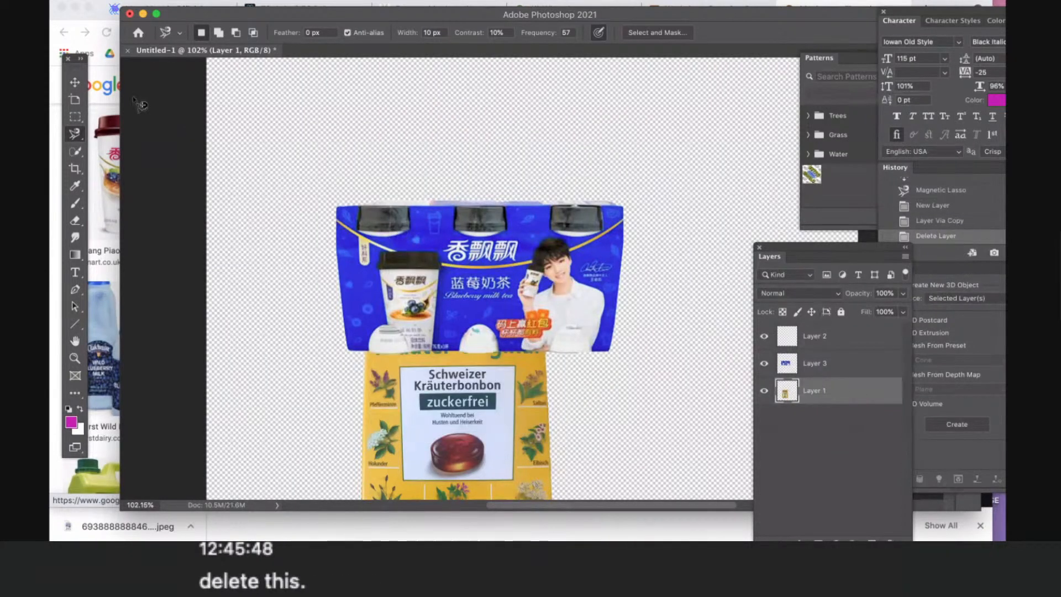
{"action": "key", "text": "v"}
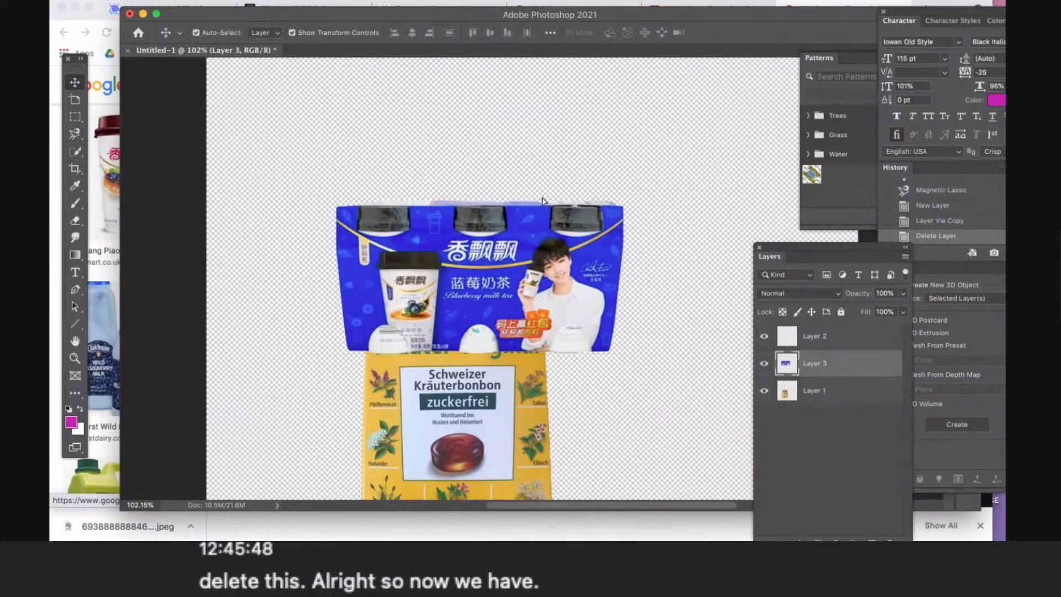
- Arrange the Ricola box and the milk tea pack side by side so they no longer overlap
{"action": "left_click_drag", "start_coordinate": [514, 247], "coordinate": [635, 133]}
{"action": "left_click_drag", "start_coordinate": [371, 328], "coordinate": [249, 258]}
{"action": "left_click_drag", "start_coordinate": [637, 213], "coordinate": [635, 279]}
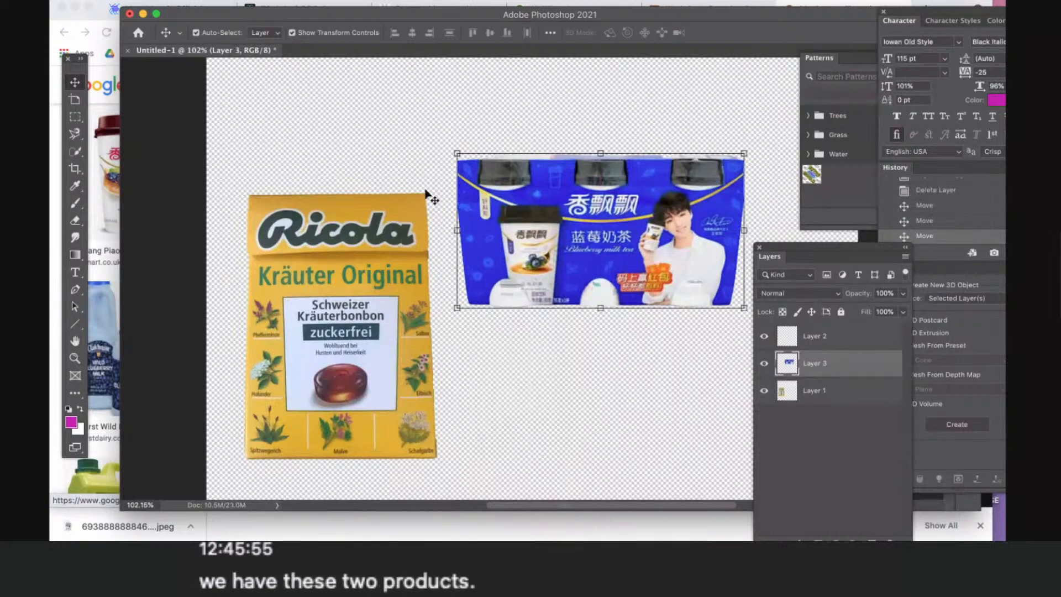
- Delete the Ricola box layer and move the milk tea pack left into the freed space
{"action": "left_click", "coordinate": [365, 378]}
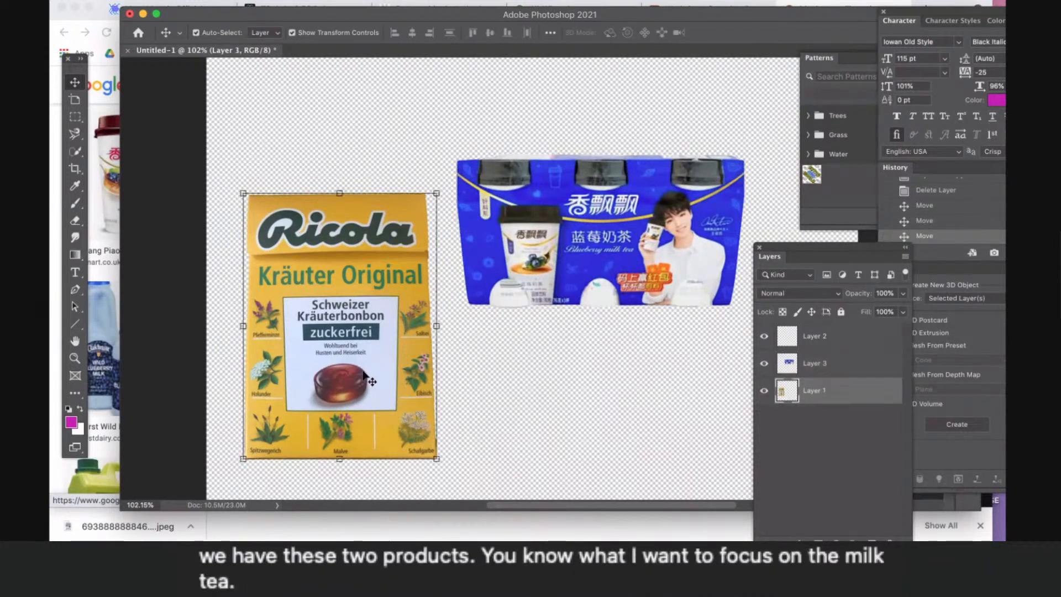
{"action": "key", "text": "Delete"}
{"action": "left_click_drag", "start_coordinate": [536, 252], "coordinate": [431, 258]}
- Scale the milk tea pack down proportionally to about 54% from its lower-right corner
{"action": "scroll", "coordinate": [431, 258], "scroll_direction": "up", "scroll_amount": 3}
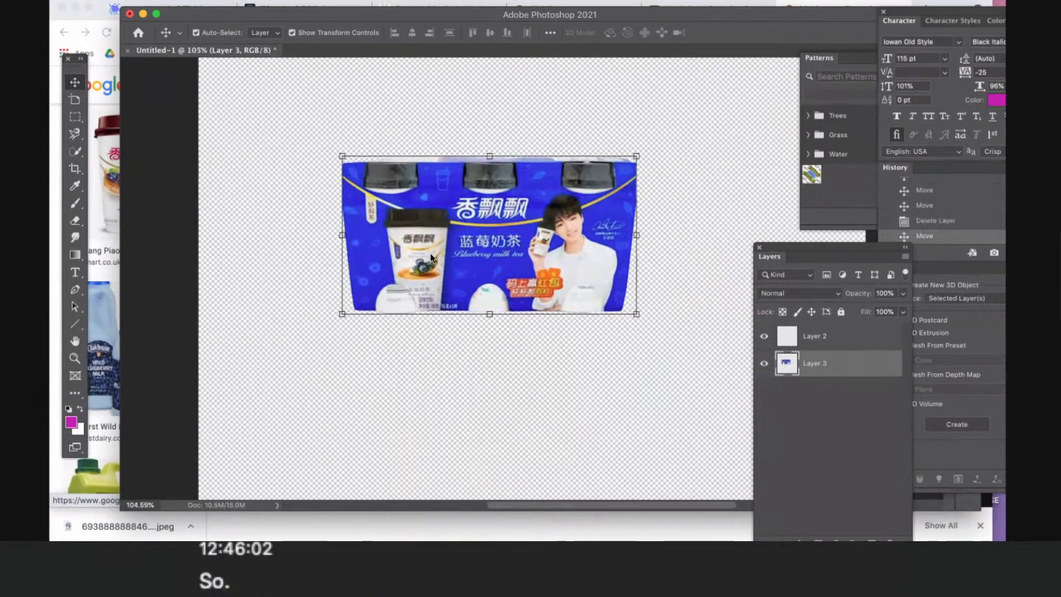
{"action": "scroll", "coordinate": [430, 253], "scroll_direction": "down", "scroll_amount": 2}
{"action": "scroll", "coordinate": [430, 253], "scroll_direction": "up", "scroll_amount": 2}
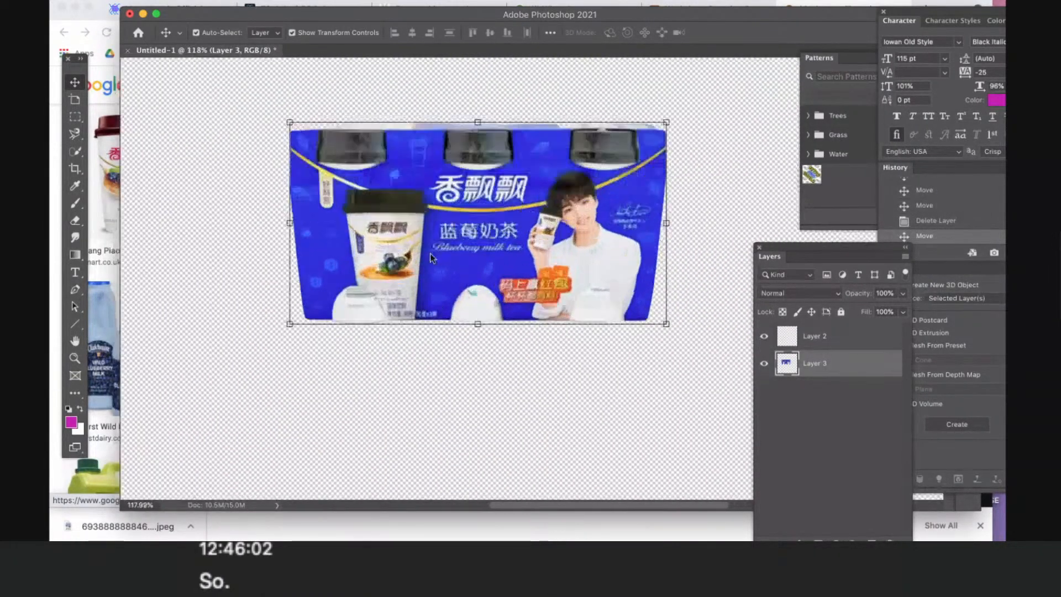
{"action": "scroll", "coordinate": [430, 253], "scroll_direction": "down", "scroll_amount": 3}
{"action": "scroll", "coordinate": [611, 308], "scroll_direction": "down", "scroll_amount": 1}
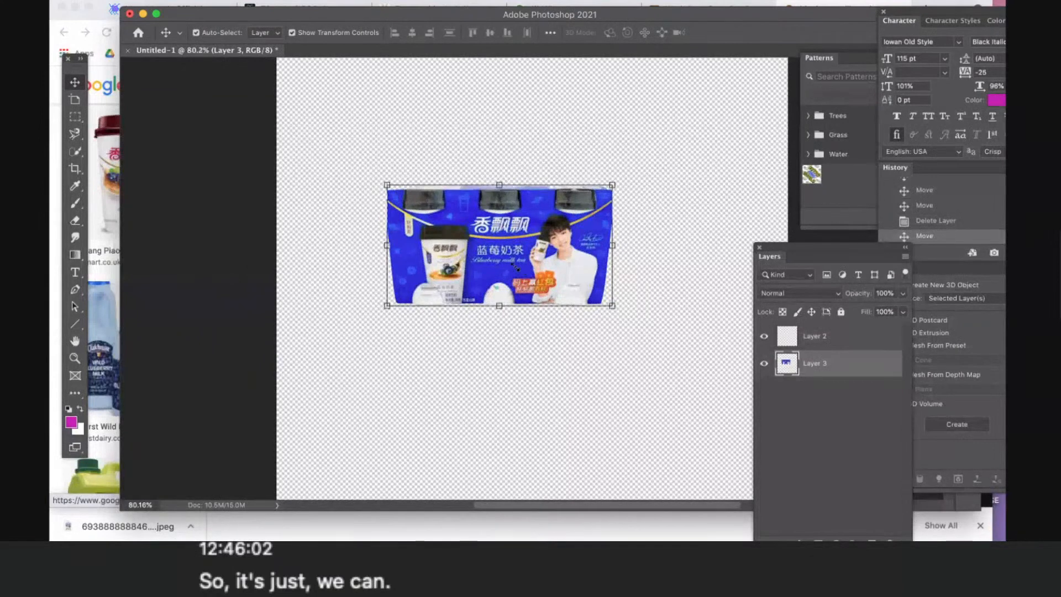
{"action": "left_click_drag", "start_coordinate": [612, 305], "coordinate": [496, 261]}
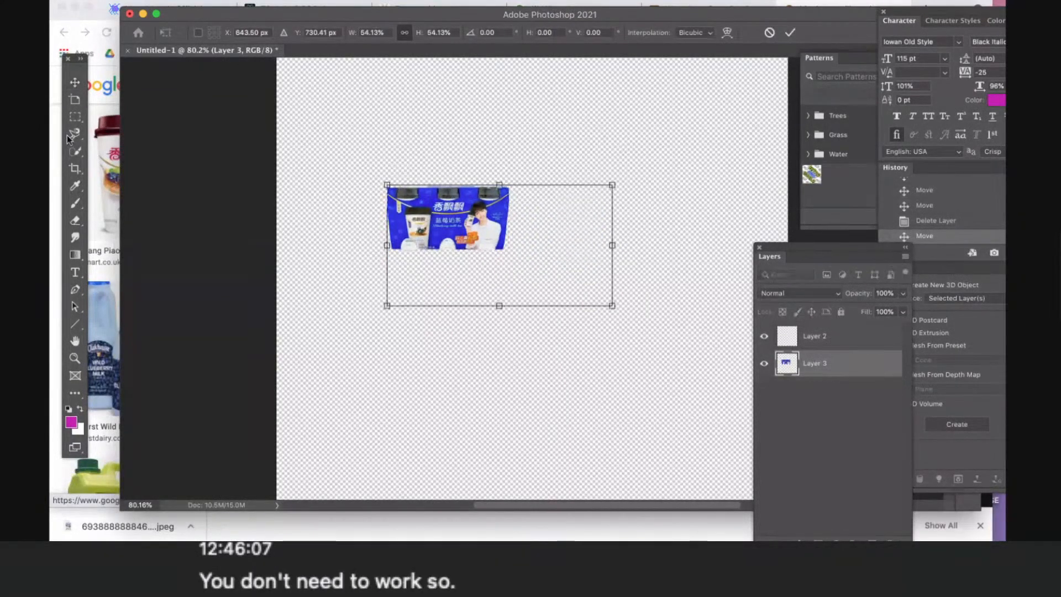
- Crop the canvas to a landscape rectangle around the milk tea pack, leaving a transparent margin on every side
{"action": "left_click", "coordinate": [75, 169]}
{"action": "left_click_drag", "start_coordinate": [338, 145], "coordinate": [557, 308]}
{"action": "key", "text": "Return"}
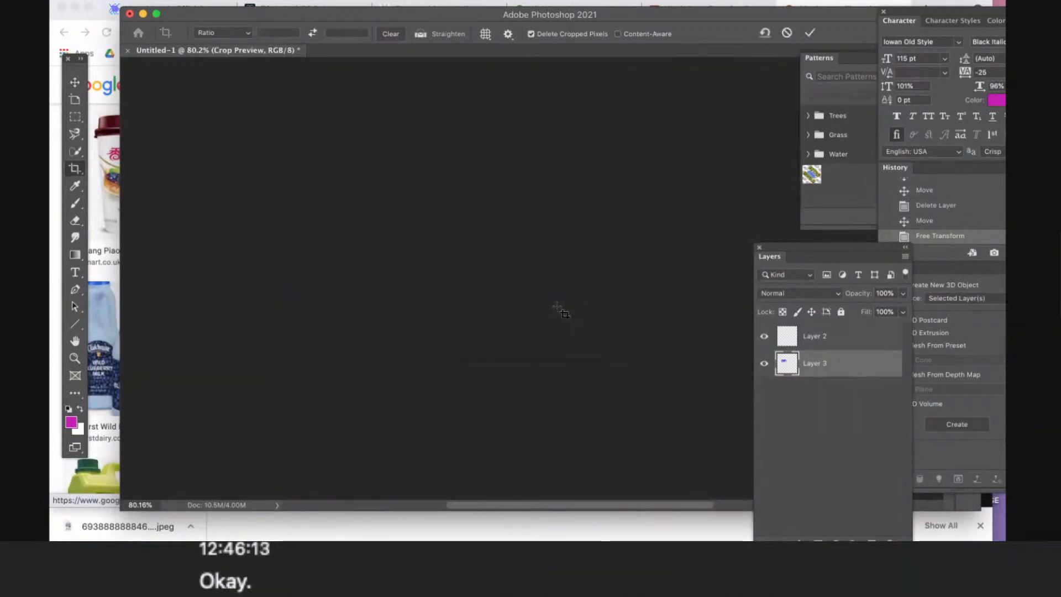
{"action": "scroll", "coordinate": [541, 275], "scroll_direction": "up", "scroll_amount": 5}
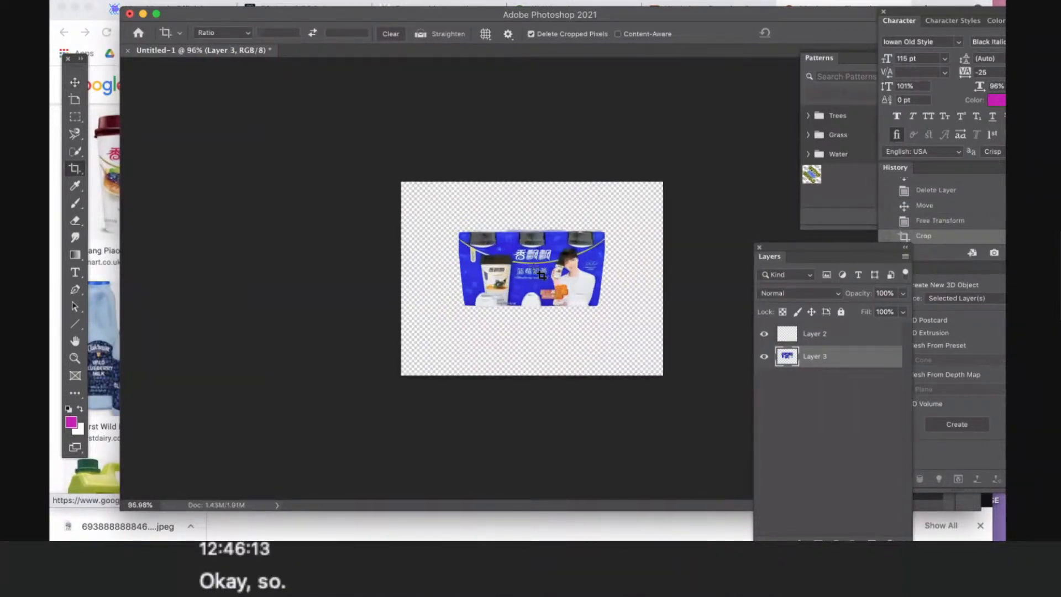
- Move the milk tea pack slightly left and down, and enlarge it proportionally from its upper-left corner
{"action": "scroll", "coordinate": [542, 275], "scroll_direction": "up", "scroll_amount": 1}
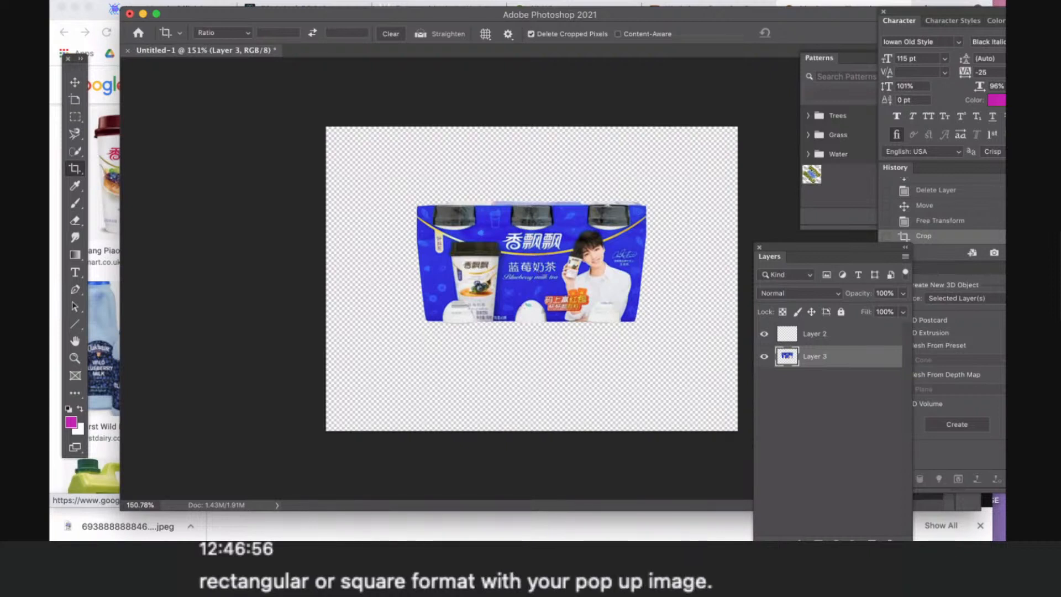
{"action": "left_click", "coordinate": [75, 81]}
{"action": "left_click_drag", "start_coordinate": [574, 281], "coordinate": [539, 281]}
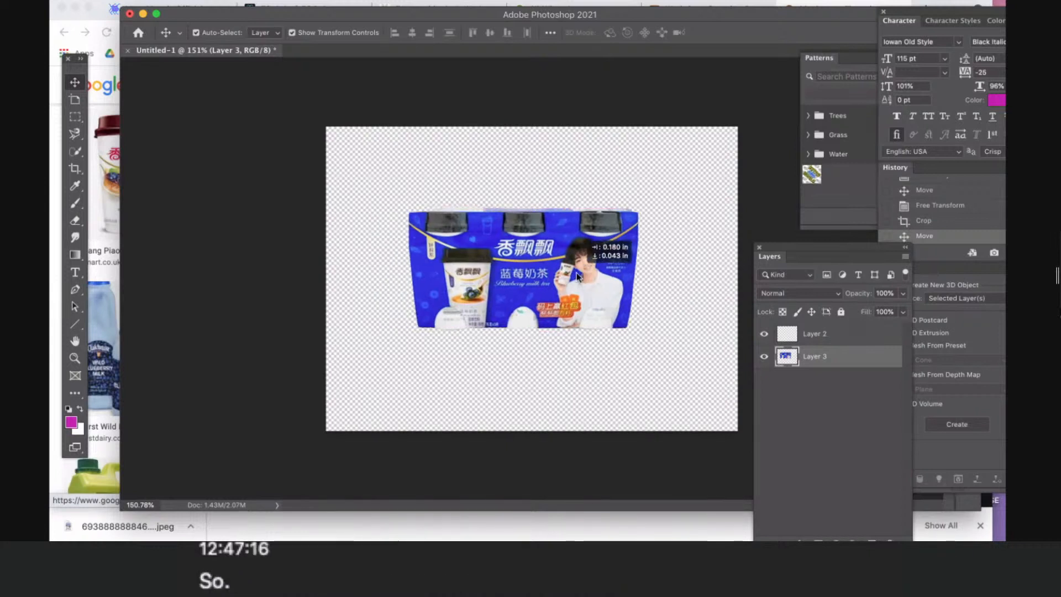
{"action": "scroll", "coordinate": [576, 273], "scroll_direction": "up", "scroll_amount": 3}
{"action": "scroll", "coordinate": [576, 274], "scroll_direction": "up", "scroll_amount": 4}
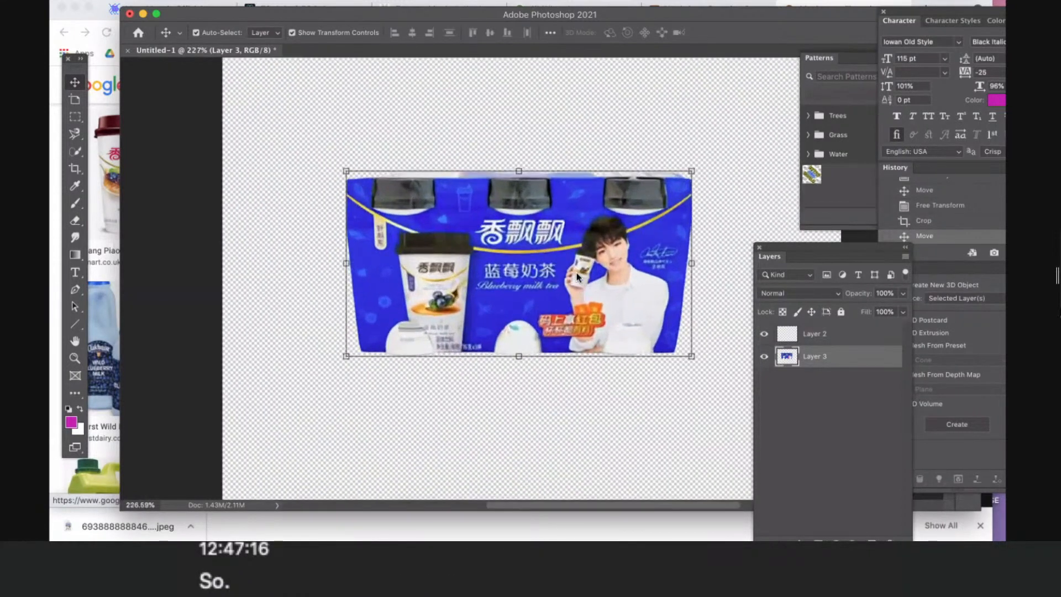
{"action": "left_click_drag", "start_coordinate": [334, 169], "coordinate": [191, 88]}
{"action": "key", "text": "Return"}
{"action": "key", "text": "Return"}
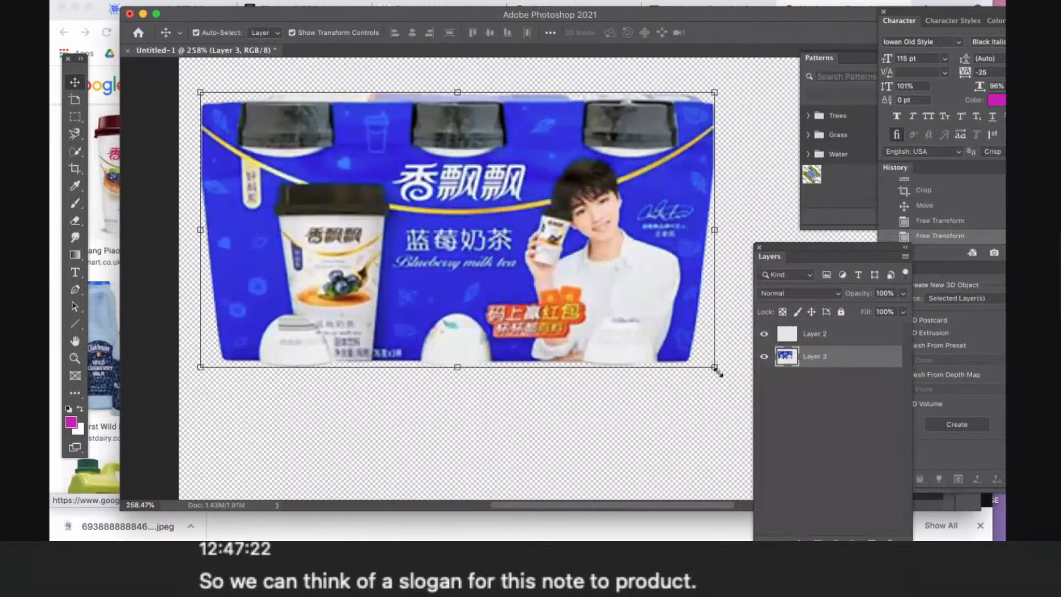
- Fine-tune the milk tea pack's size from its right-hand corners and shift it right to centre it horizontally on the canvas
{"action": "left_click_drag", "start_coordinate": [717, 372], "coordinate": [757, 390]}
{"action": "key", "text": "Return"}
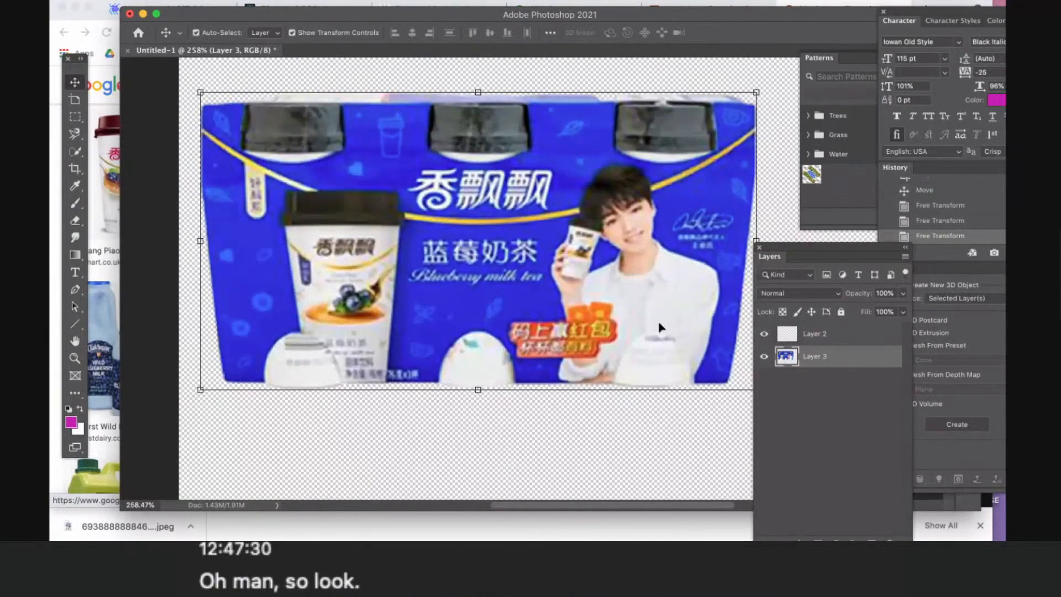
{"action": "left_click_drag", "start_coordinate": [756, 92], "coordinate": [704, 121]}
{"action": "key", "text": "Return"}
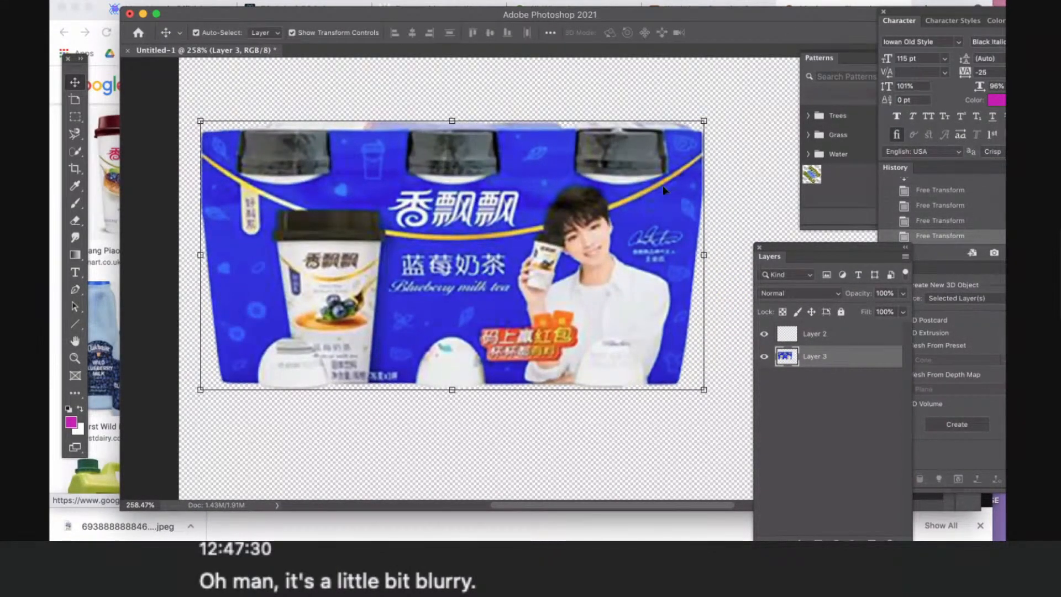
{"action": "left_click_drag", "start_coordinate": [366, 188], "coordinate": [409, 195]}
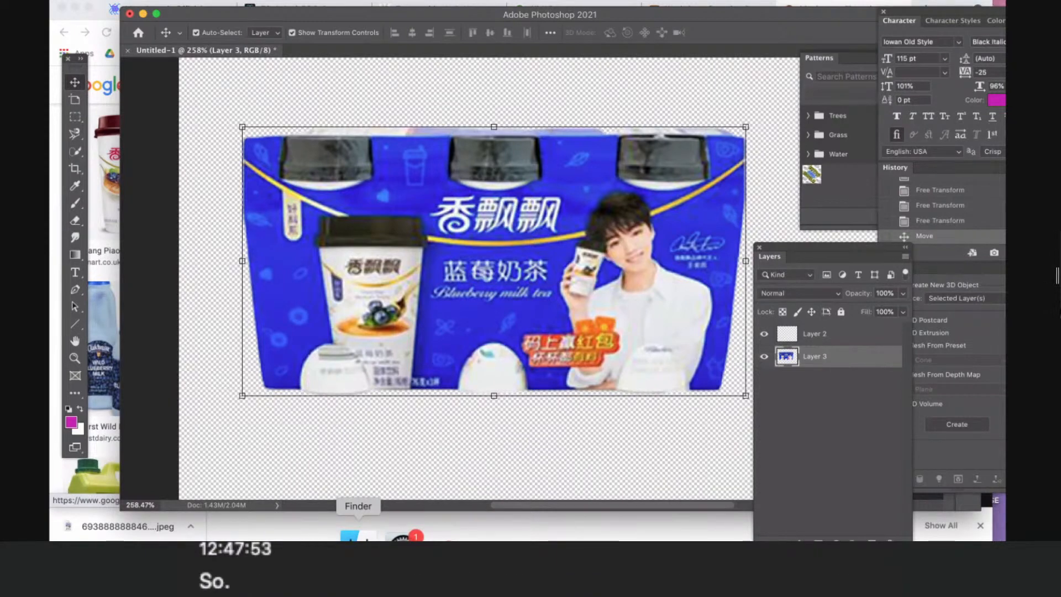
- Add the text ESTROWORLD below the milk tea pack in 18 pt Iowan Old Style Black Italic
{"action": "left_click", "coordinate": [77, 269]}
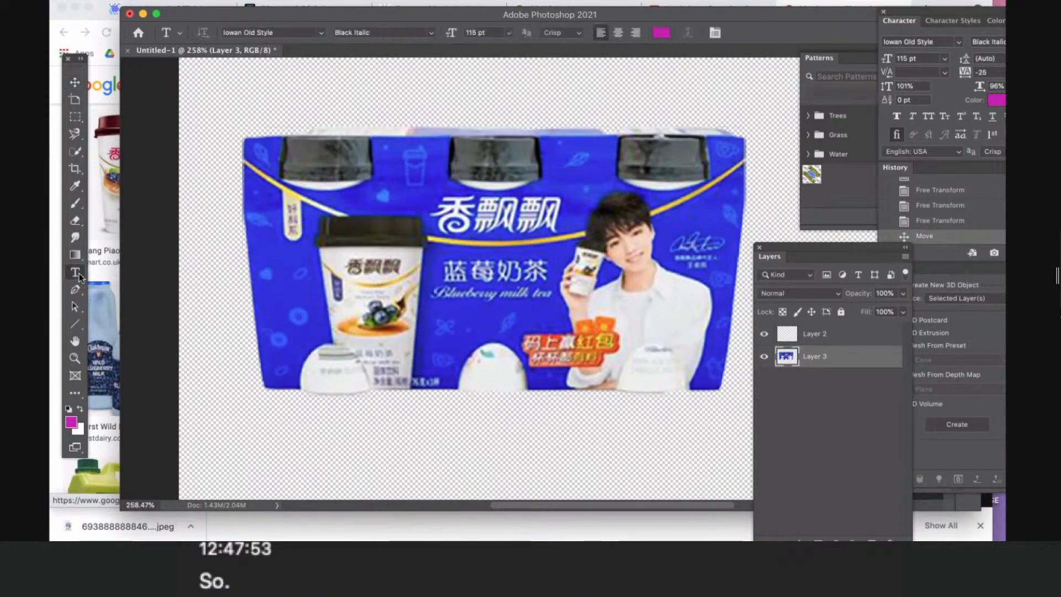
{"action": "left_click", "coordinate": [311, 445]}
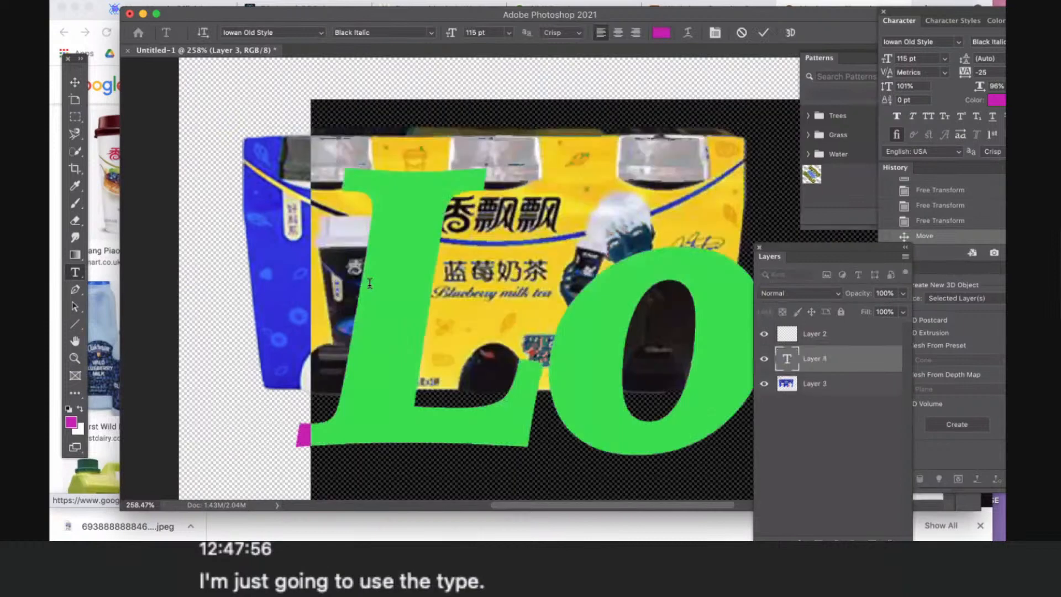
{"action": "scroll", "coordinate": [369, 283], "scroll_direction": "down", "scroll_amount": 5}
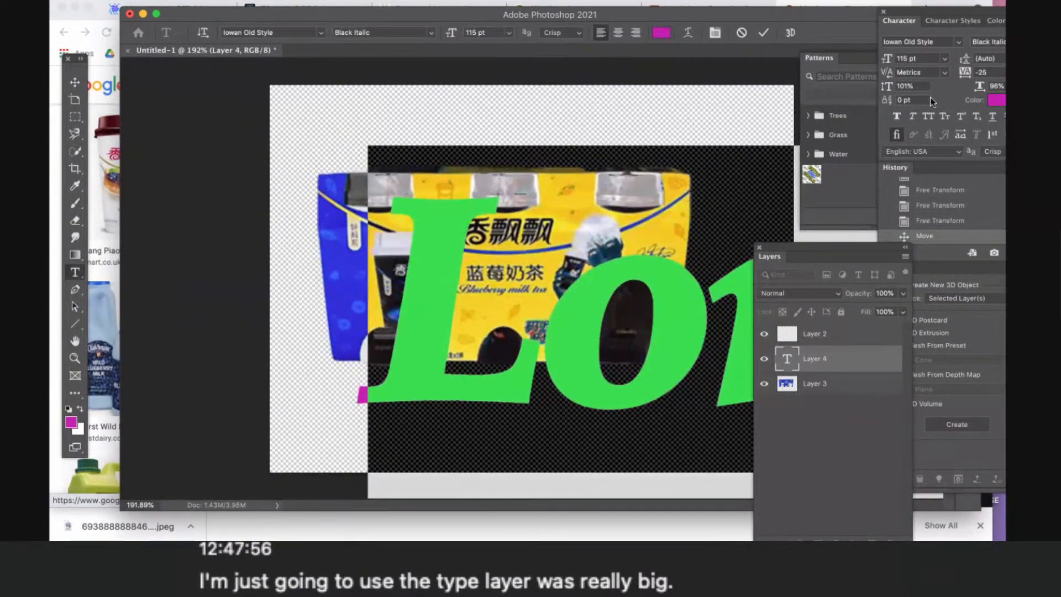
{"action": "left_click", "coordinate": [946, 58]}
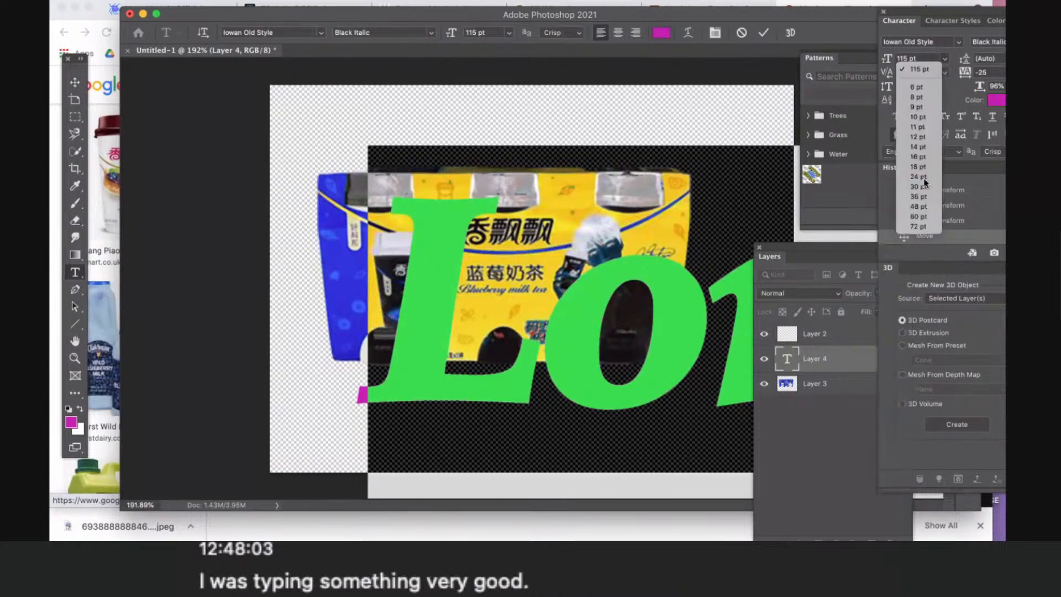
{"action": "left_click", "coordinate": [922, 167]}
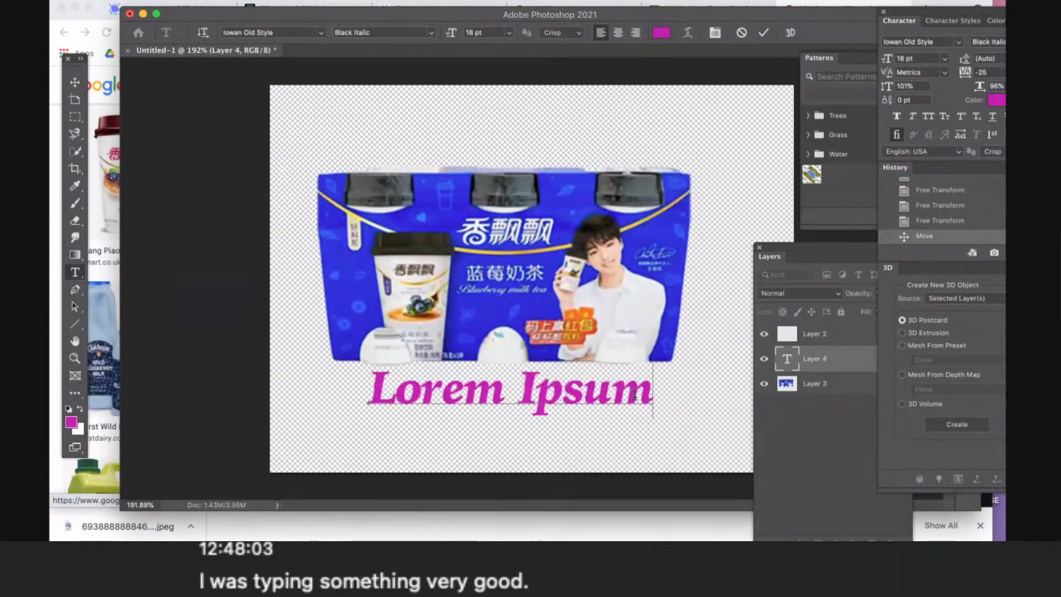
{"action": "type", "text": "ES"}
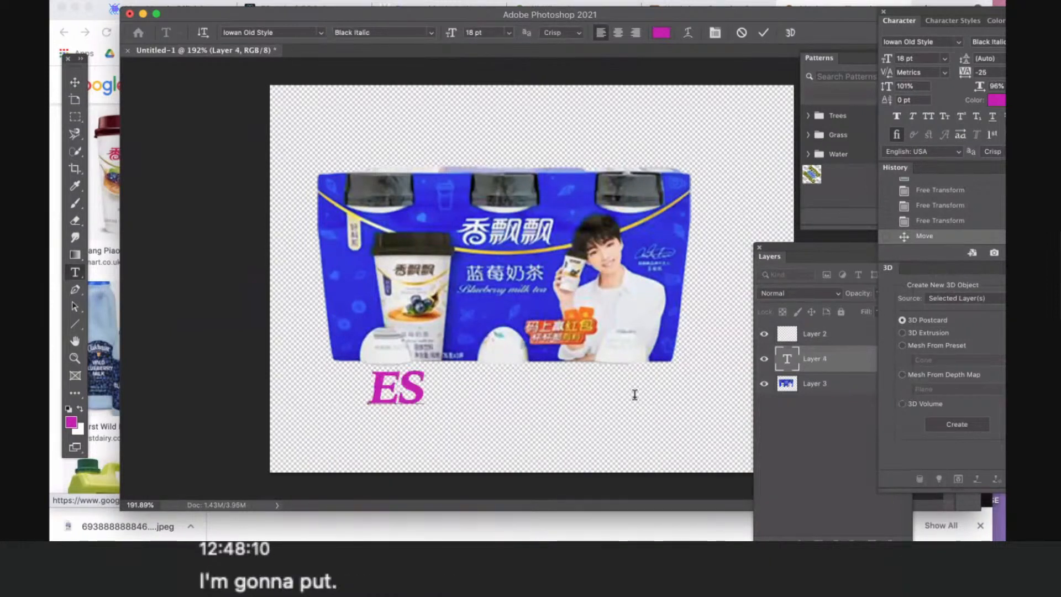
{"action": "type", "text": "TROWORLD"}
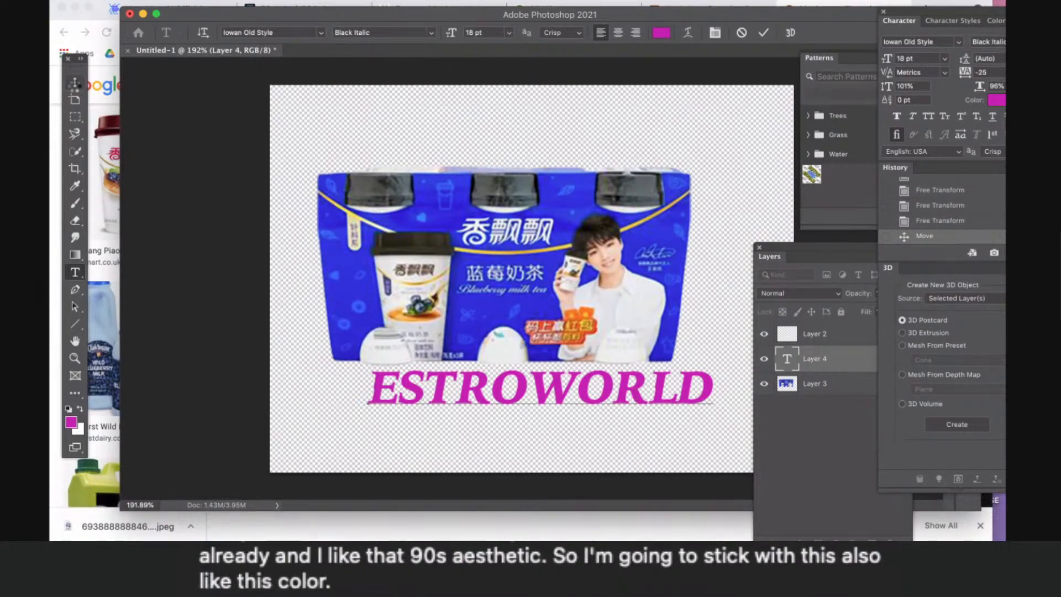
{"action": "left_click", "coordinate": [75, 82]}
- Open the layer style settings of the ESTROWORLD text layer and enable a Stroke
{"action": "double_click", "coordinate": [857, 366]}
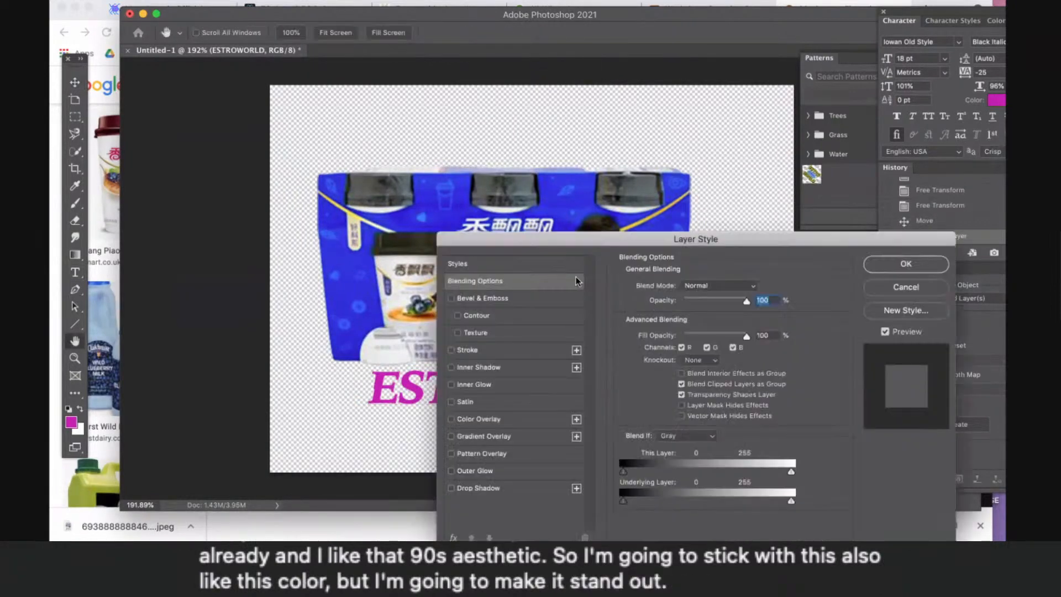
{"action": "left_click_drag", "start_coordinate": [546, 245], "coordinate": [797, 208]}
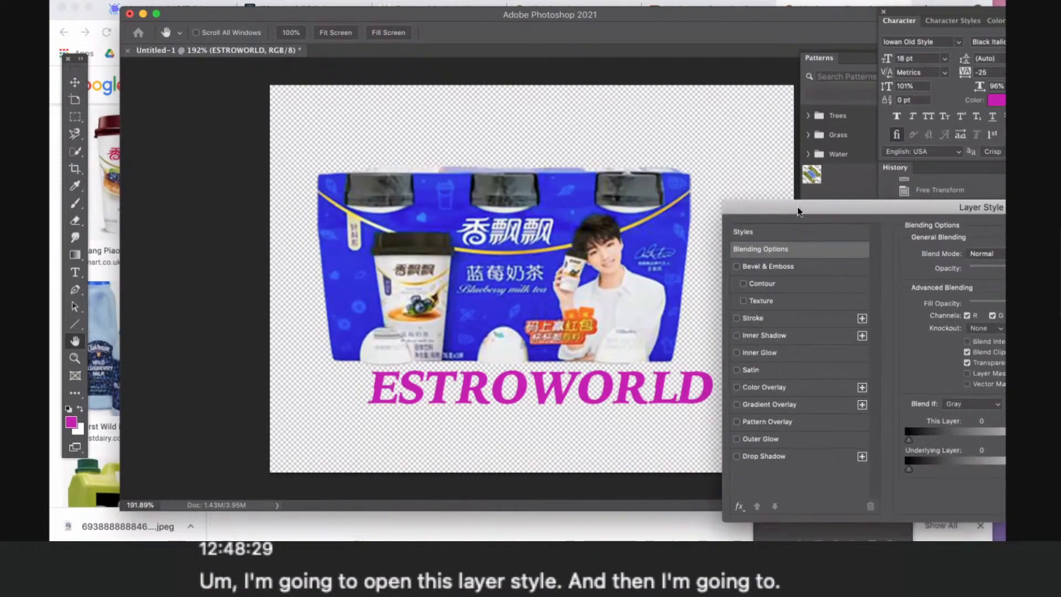
{"action": "left_click", "coordinate": [736, 318]}
{"action": "left_click", "coordinate": [756, 319]}
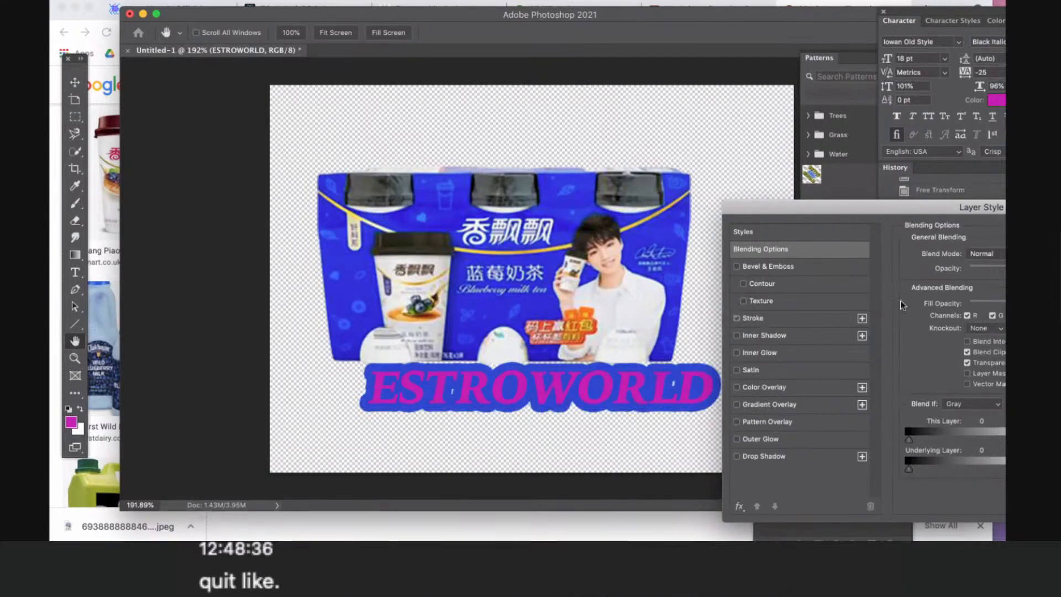
- Set the ESTROWORLD stroke colour to light cyan, RGB 154, 244, 255, and reduce the stroke size to a thin outline
{"action": "left_click", "coordinate": [940, 352]}
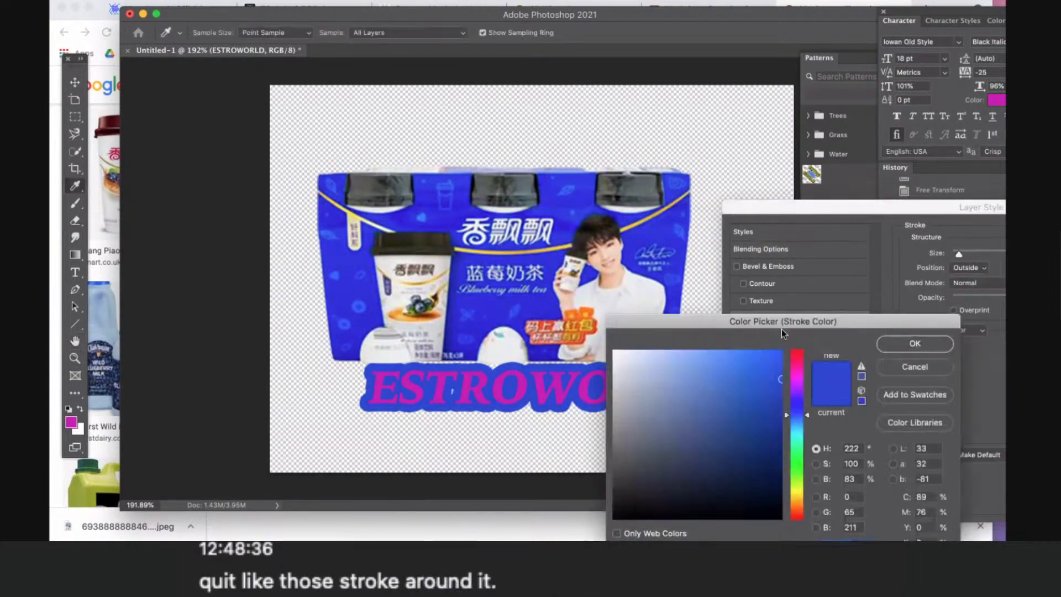
{"action": "left_click_drag", "start_coordinate": [782, 329], "coordinate": [864, 334]}
{"action": "left_click", "coordinate": [883, 439]}
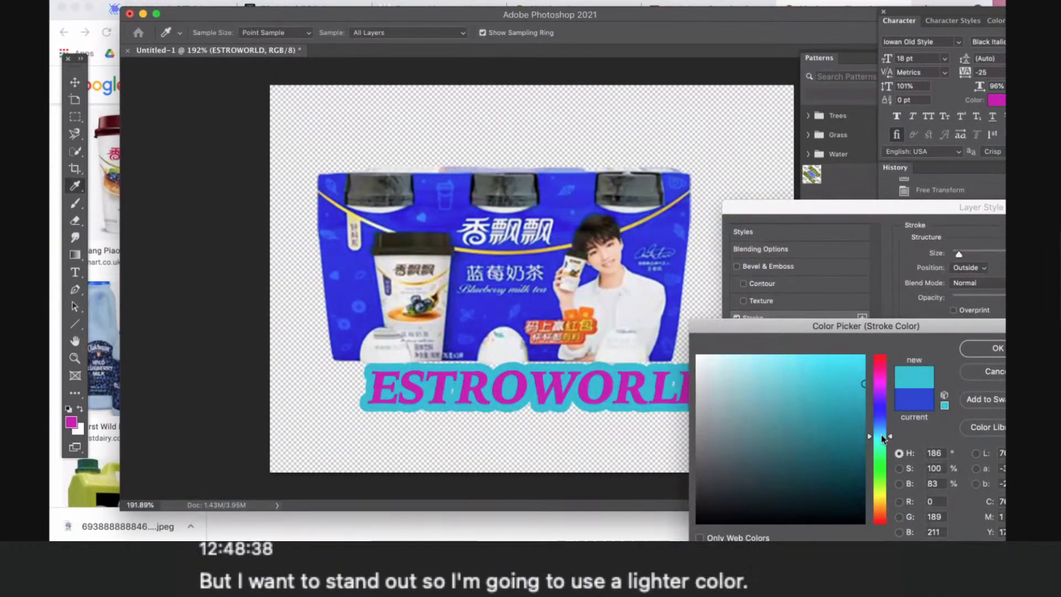
{"action": "left_click", "coordinate": [826, 370]}
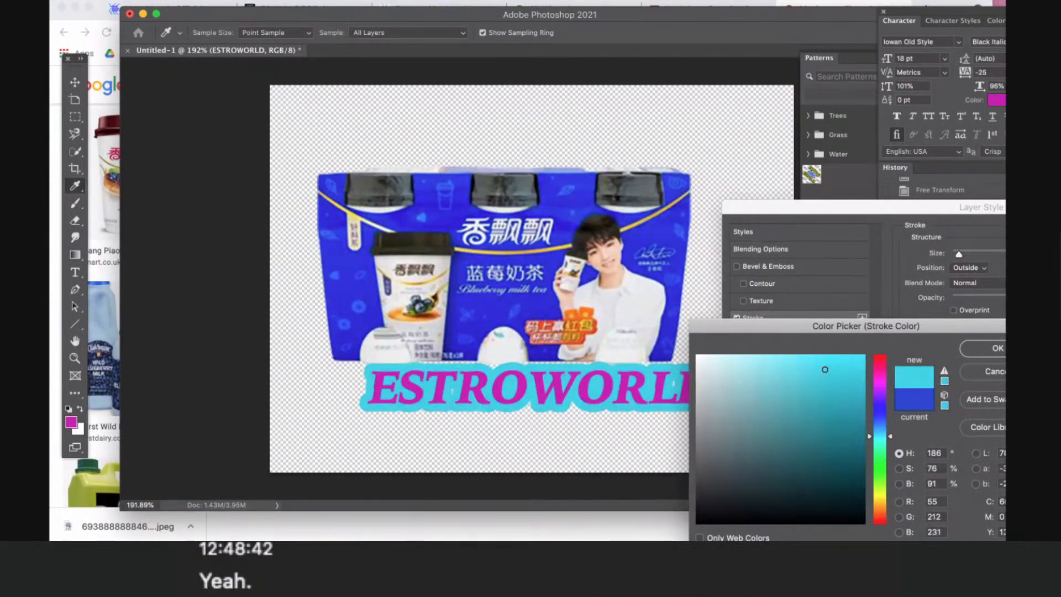
{"action": "left_click", "coordinate": [794, 355]}
{"action": "left_click", "coordinate": [781, 356]}
{"action": "left_click", "coordinate": [763, 356]}
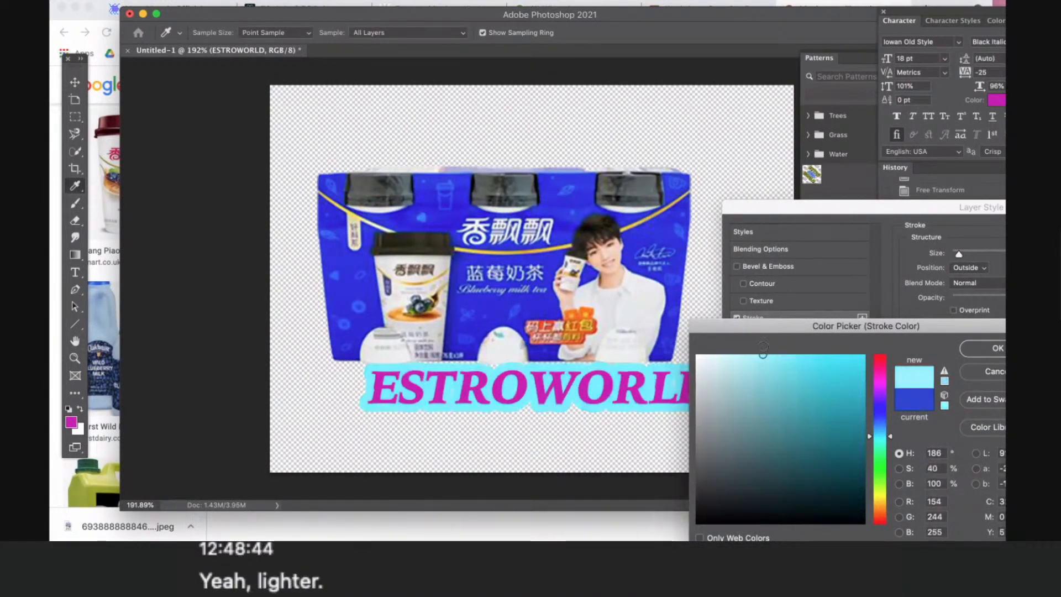
{"action": "left_click", "coordinate": [972, 347]}
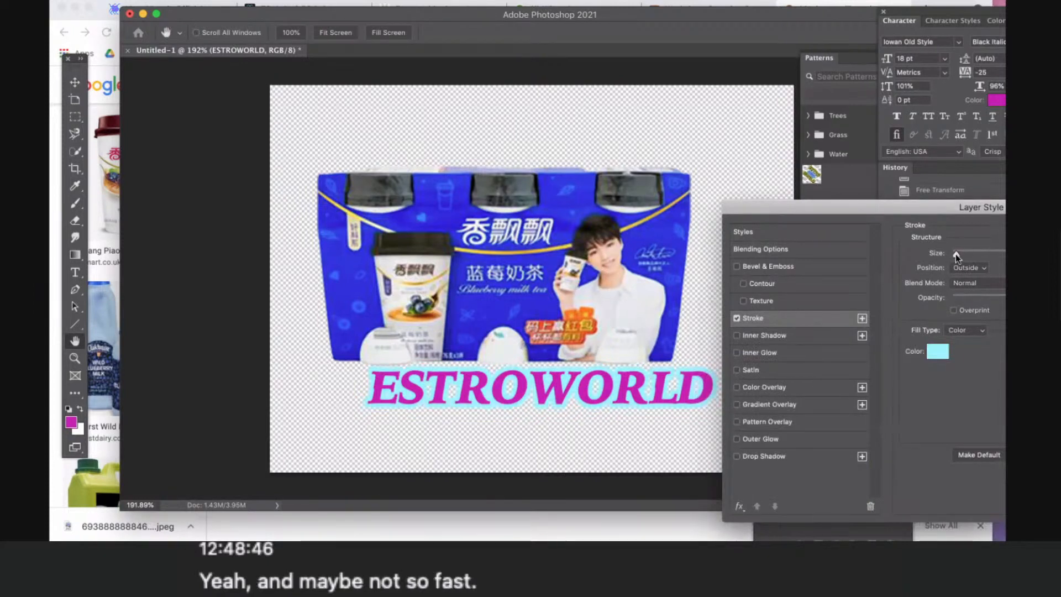
- Enable a Color Overlay in the ESTROWORLD text's layer style and bring up its settings
{"action": "left_click", "coordinate": [737, 387]}
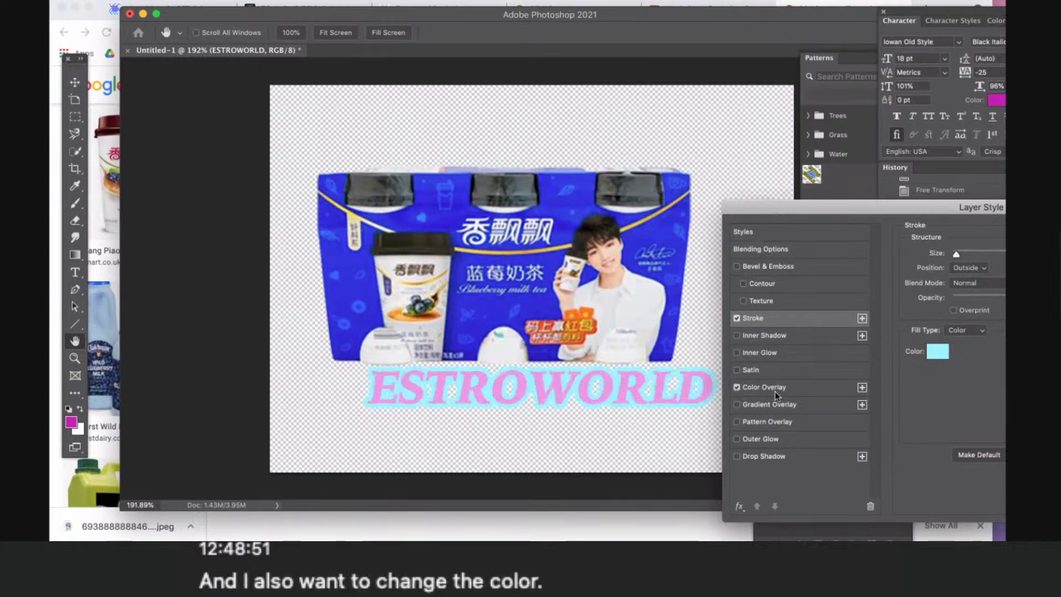
{"action": "left_click", "coordinate": [775, 392]}
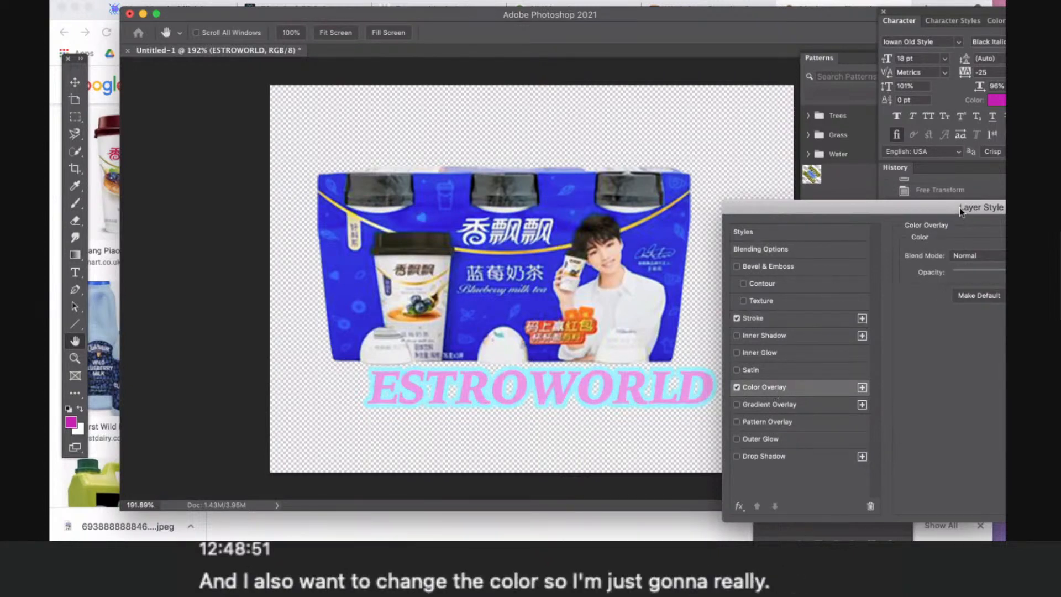
{"action": "left_click_drag", "start_coordinate": [964, 208], "coordinate": [854, 443]}
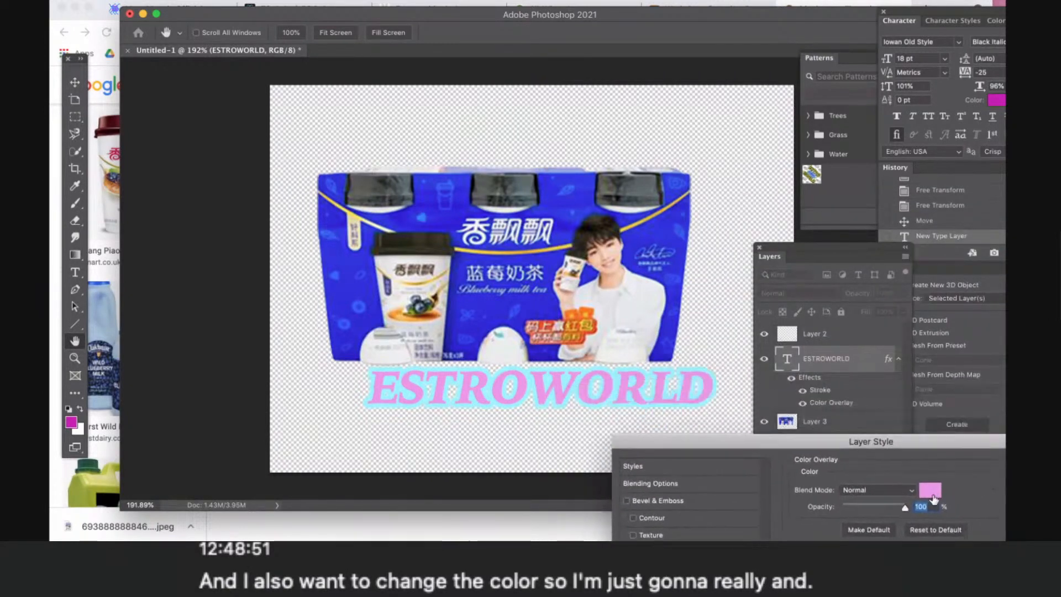
- Set the ESTROWORLD overlay colour to blue-violet, RGB 93, 93, 214, and apply the layer style
{"action": "left_click", "coordinate": [932, 492]}
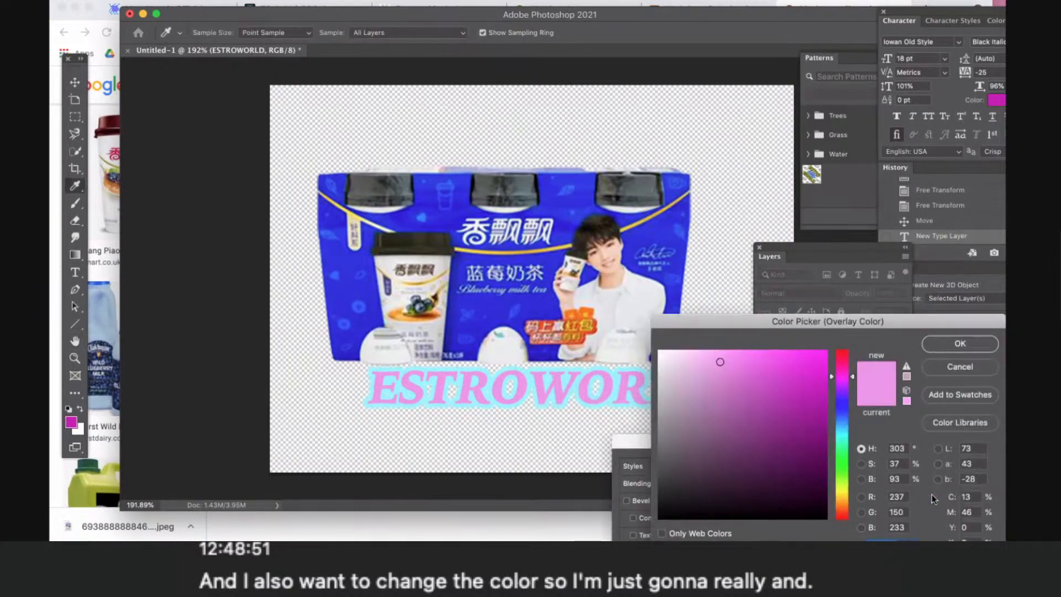
{"action": "left_click", "coordinate": [840, 387]}
{"action": "left_click", "coordinate": [841, 407]}
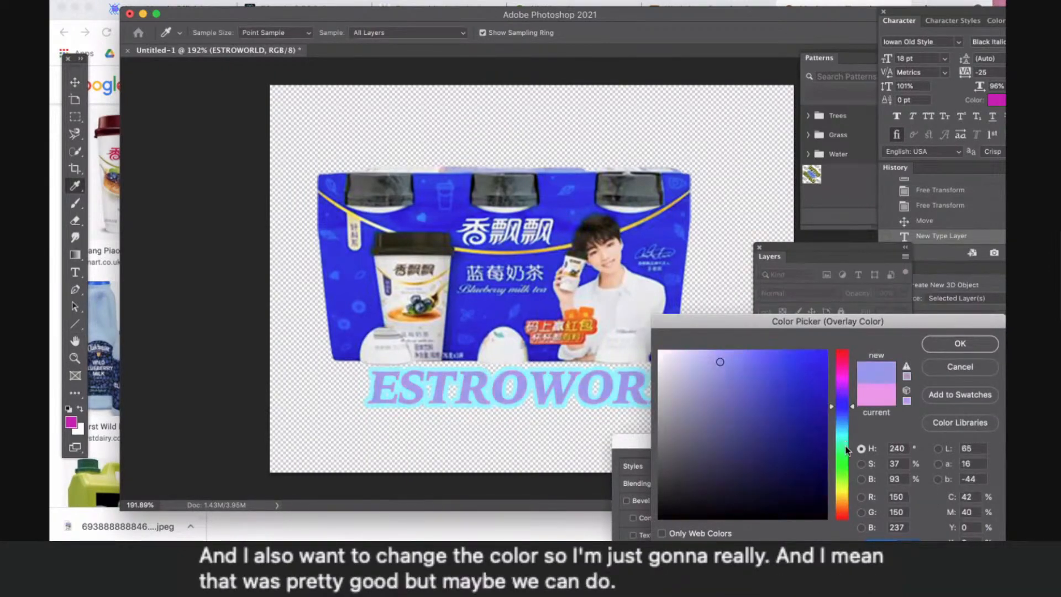
{"action": "left_click", "coordinate": [731, 397]}
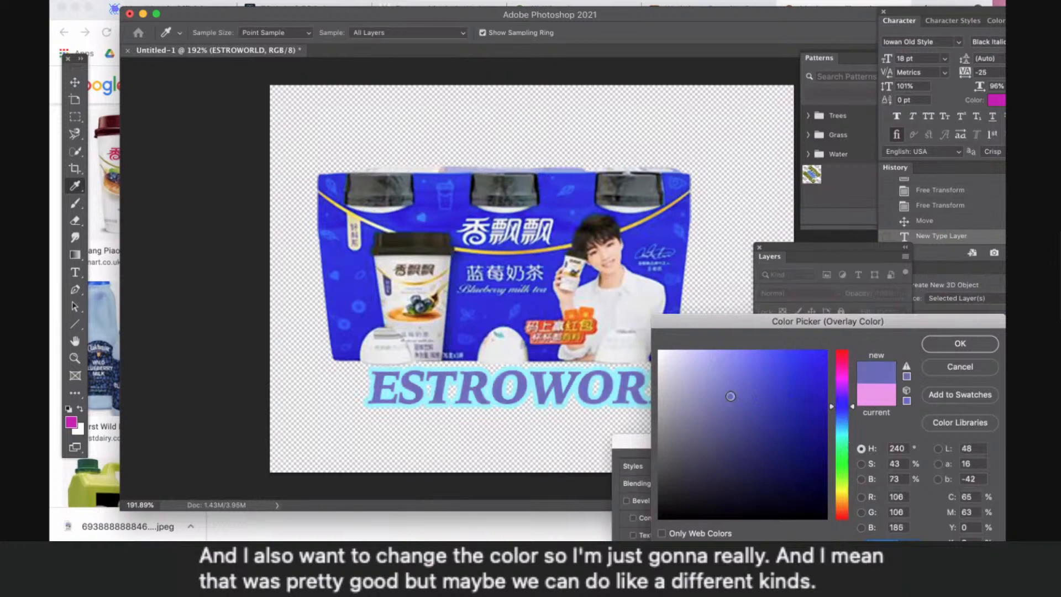
{"action": "left_click", "coordinate": [734, 374]}
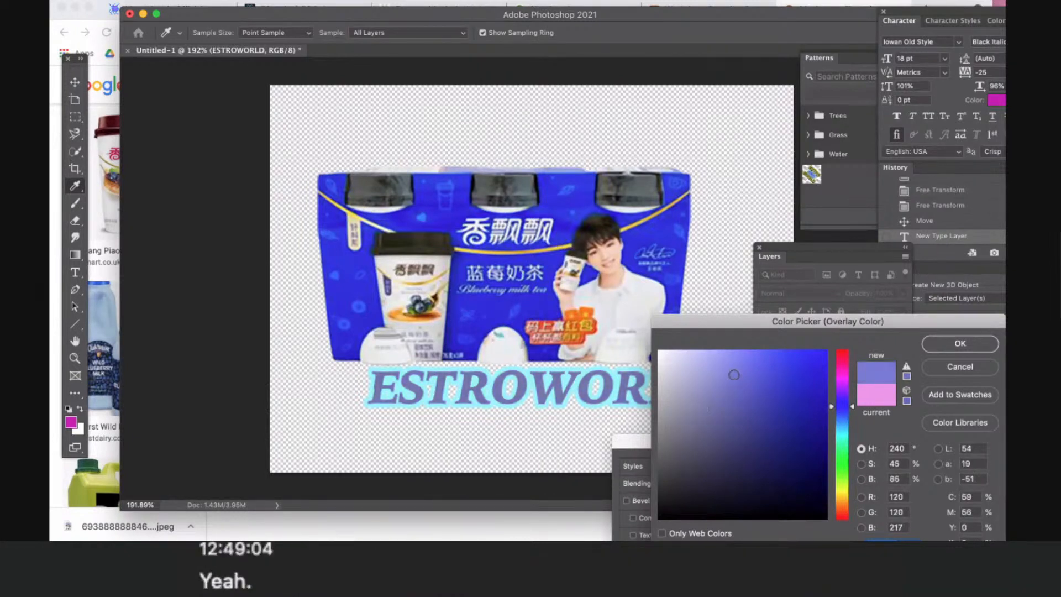
{"action": "left_click", "coordinate": [750, 387]}
{"action": "left_click", "coordinate": [753, 391]}
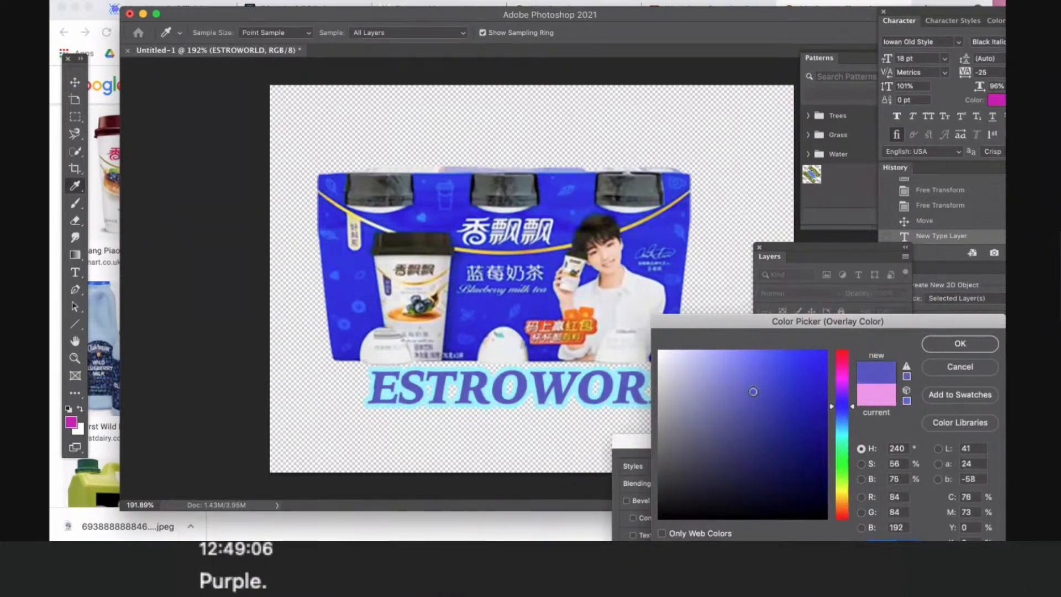
{"action": "left_click", "coordinate": [745, 393]}
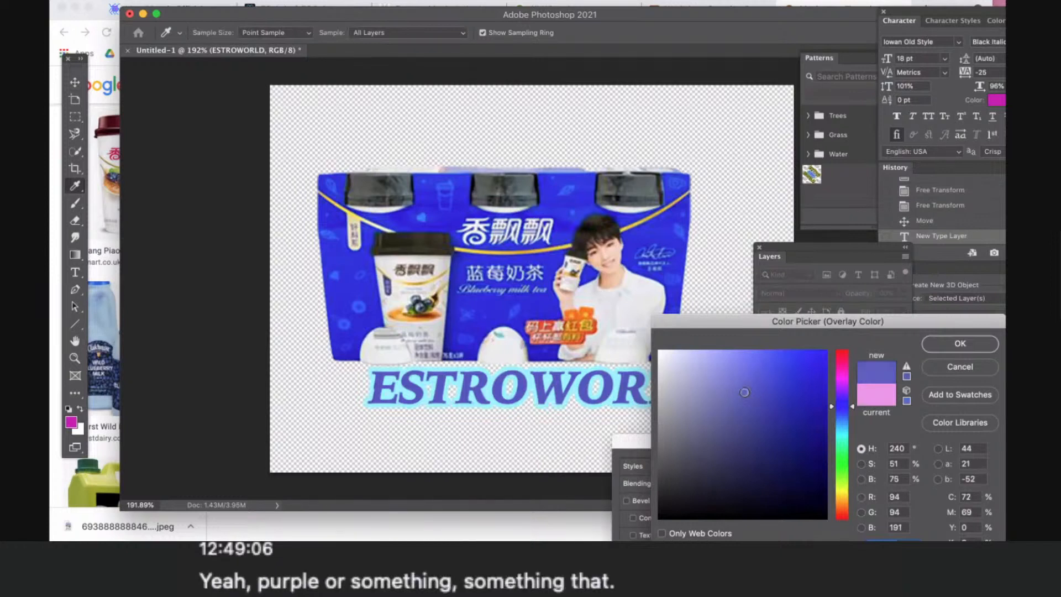
{"action": "left_click", "coordinate": [754, 387]}
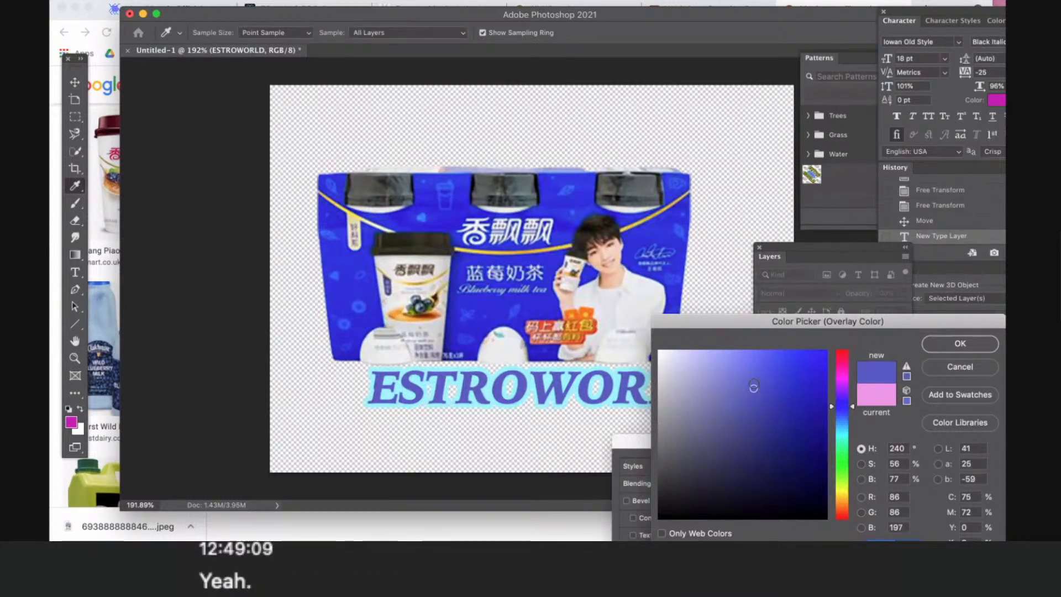
{"action": "left_click", "coordinate": [928, 349]}
{"action": "left_click_drag", "start_coordinate": [683, 443], "coordinate": [326, 248]}
{"action": "left_click_drag", "start_coordinate": [352, 416], "coordinate": [276, 435]}
{"action": "key", "text": "Return"}
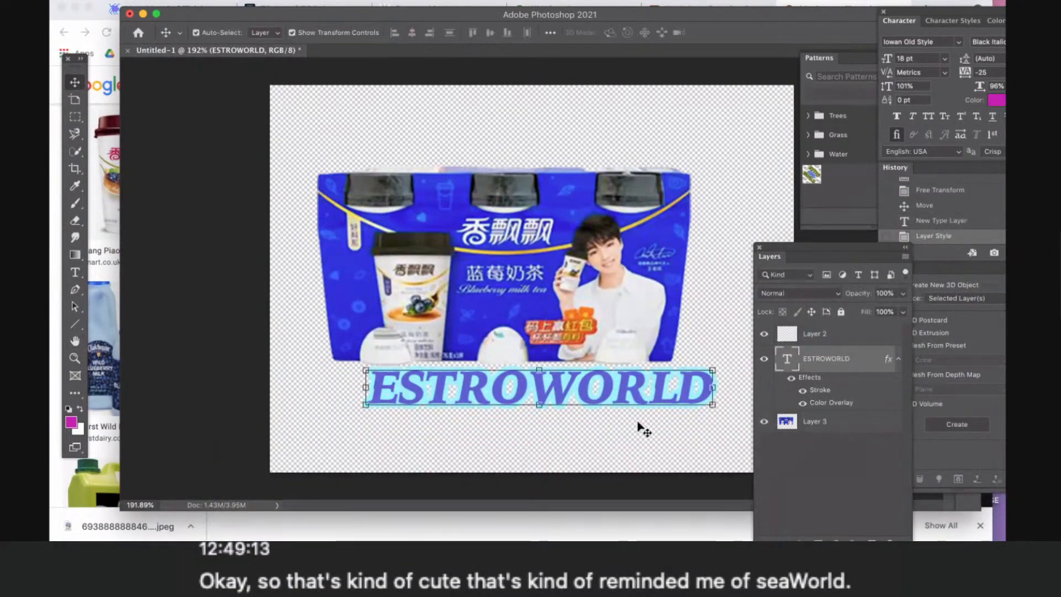
- Move the ESTROWORLD text onto the upper part of the milk tea pack and scale it down to 56.95%, centred horizontally
{"action": "left_click_drag", "start_coordinate": [609, 393], "coordinate": [575, 237]}
{"action": "left_click_drag", "start_coordinate": [672, 227], "coordinate": [672, 222]}
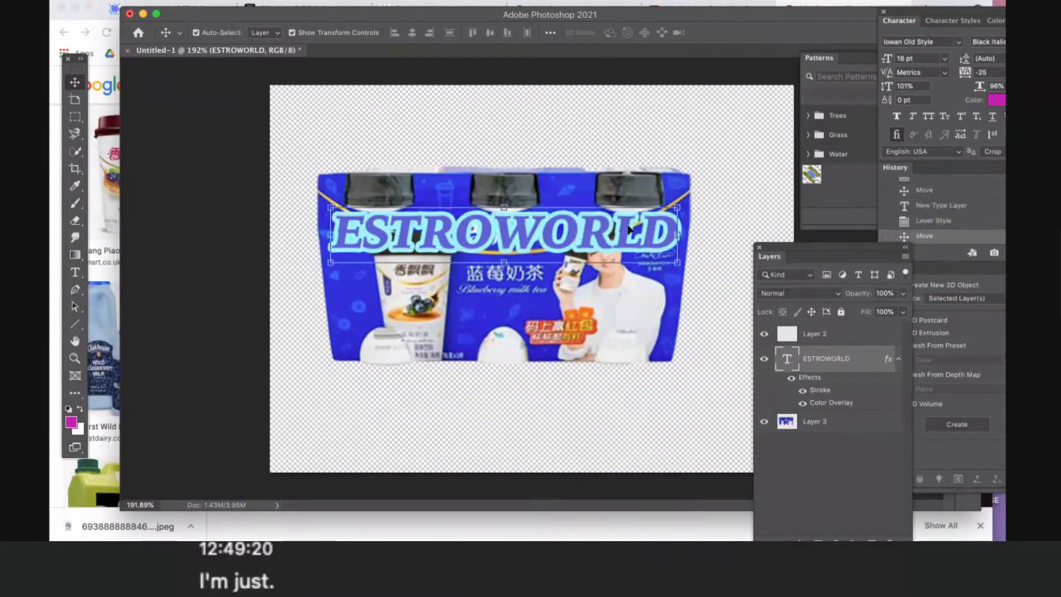
{"action": "key", "text": "ctrl+t"}
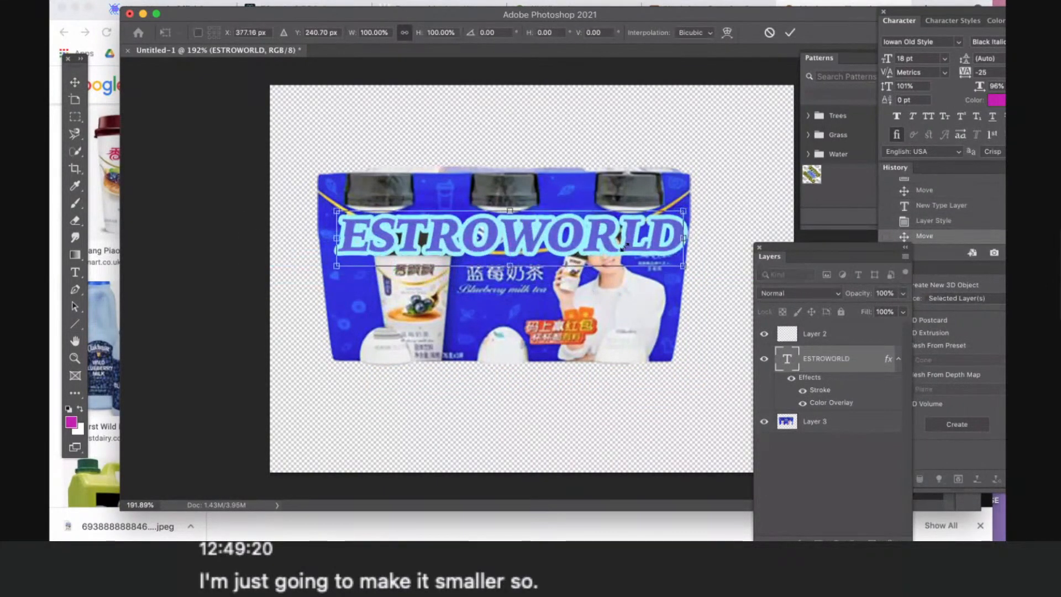
{"action": "left_click_drag", "start_coordinate": [678, 212], "coordinate": [622, 222]}
{"action": "left_click_drag", "start_coordinate": [512, 265], "coordinate": [565, 237]}
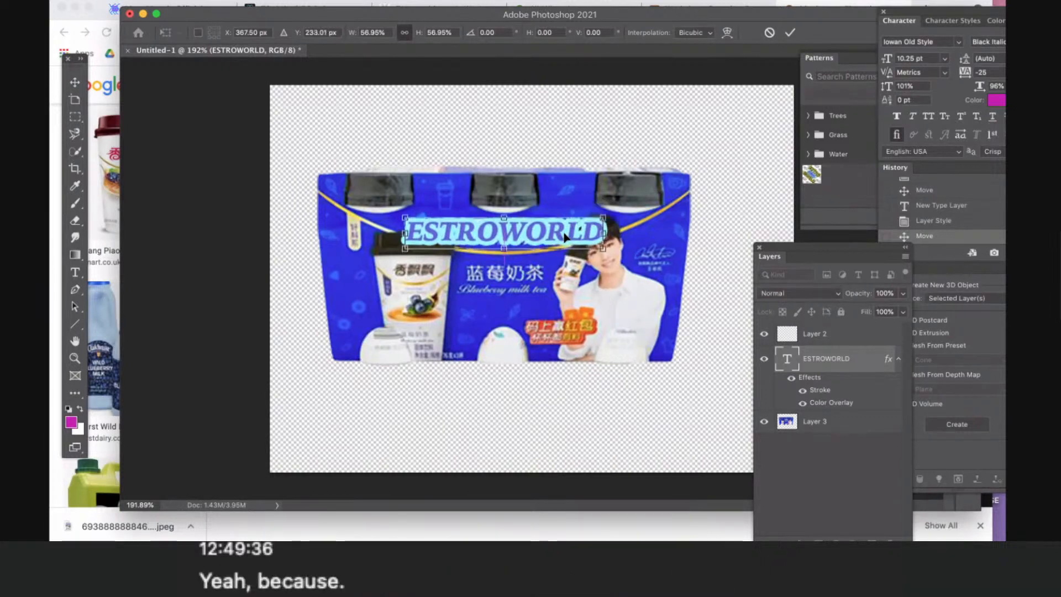
{"action": "key", "text": "Return"}
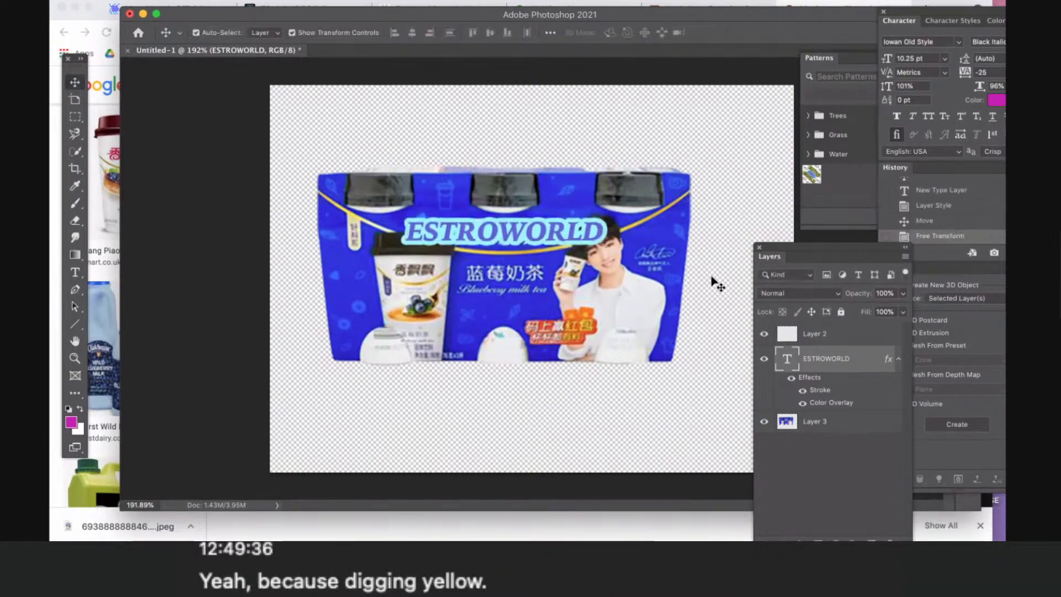
{"action": "left_click", "coordinate": [711, 278]}
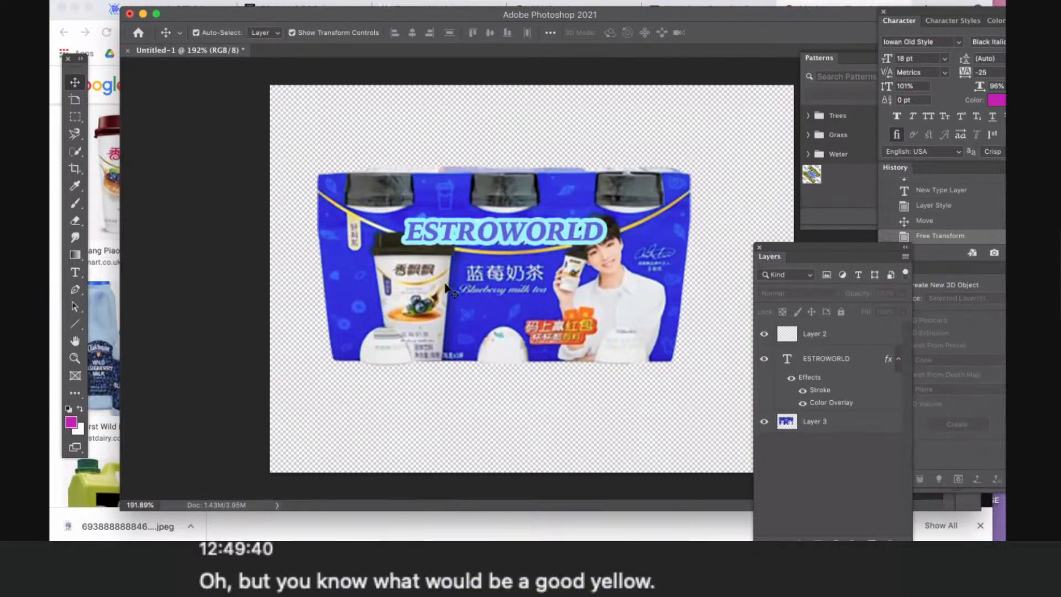
- Switch to Finder and open the ESTROWORLD INC folder
{"action": "left_click", "coordinate": [363, 532]}
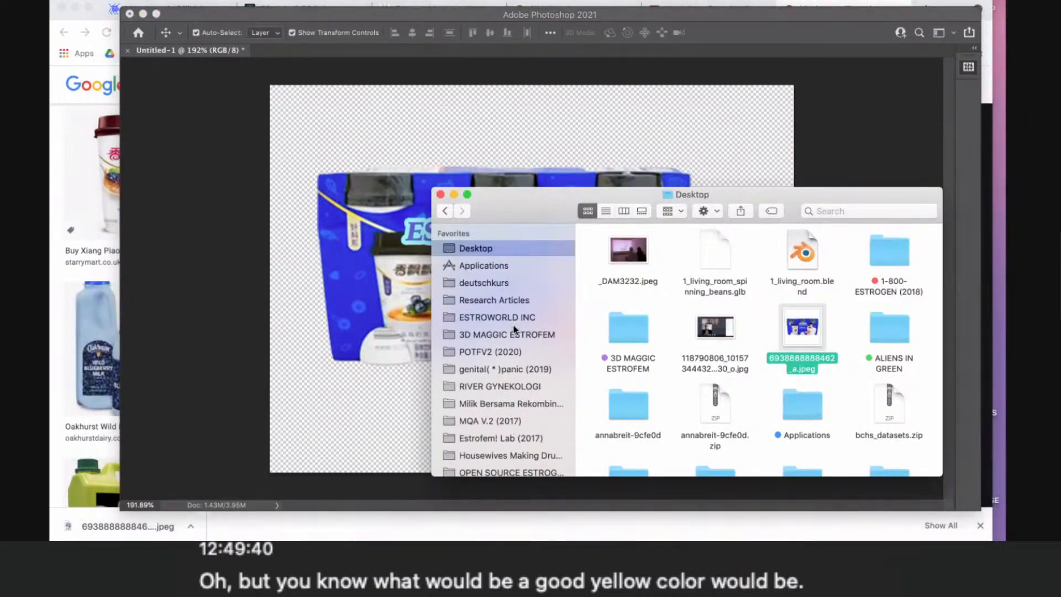
{"action": "left_click", "coordinate": [517, 335]}
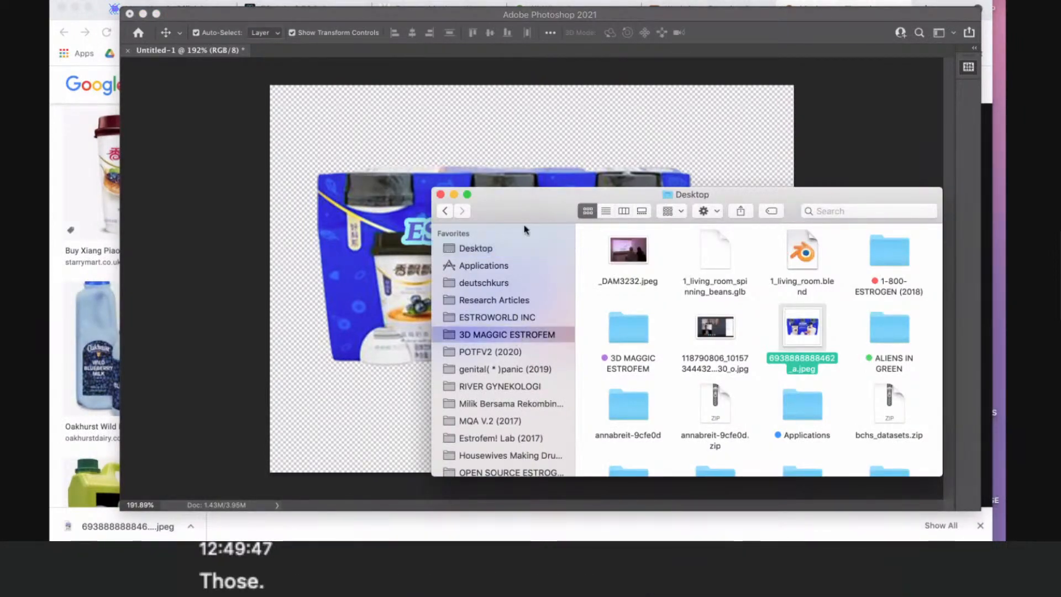
{"action": "left_click", "coordinate": [498, 317]}
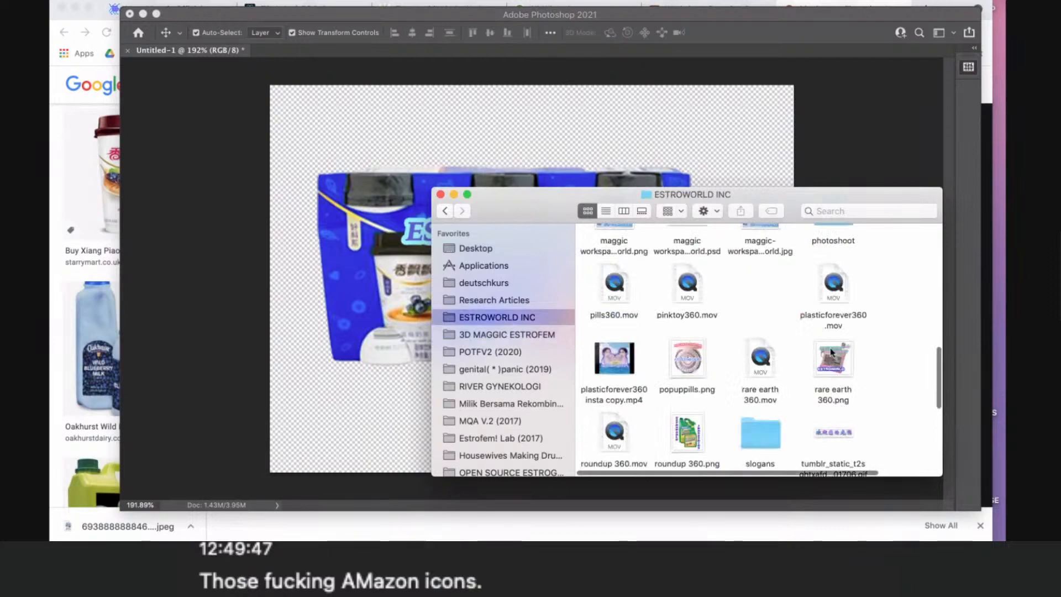
- Find buynowestroworld.psd in the ESTROWORLD INC folder and open it in Photoshop
{"action": "scroll", "coordinate": [829, 353], "scroll_direction": "down", "scroll_amount": 5}
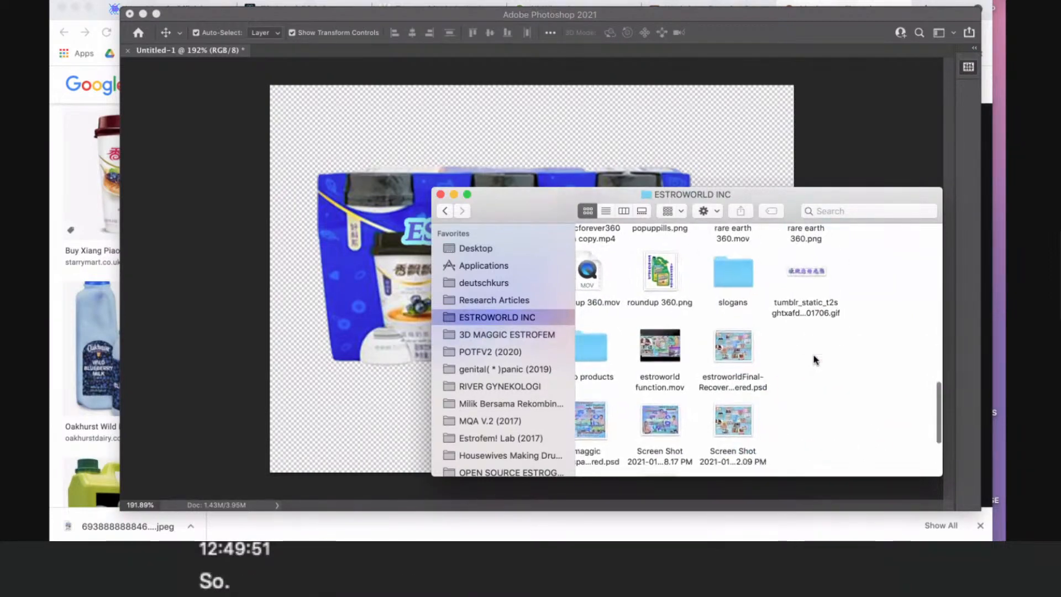
{"action": "scroll", "coordinate": [818, 356], "scroll_direction": "up", "scroll_amount": 3}
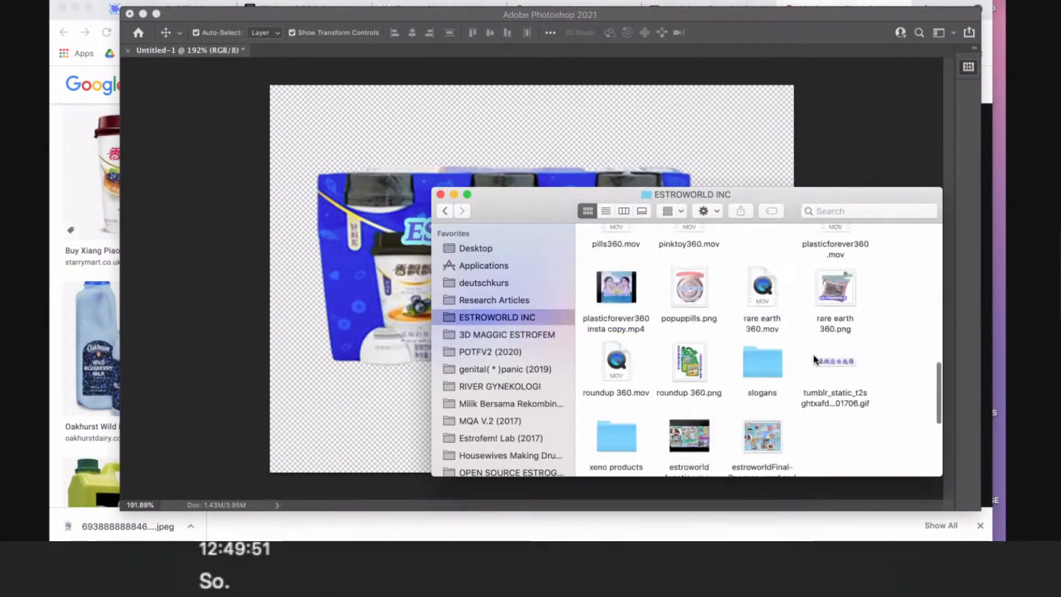
{"action": "scroll", "coordinate": [814, 359], "scroll_direction": "up", "scroll_amount": 10}
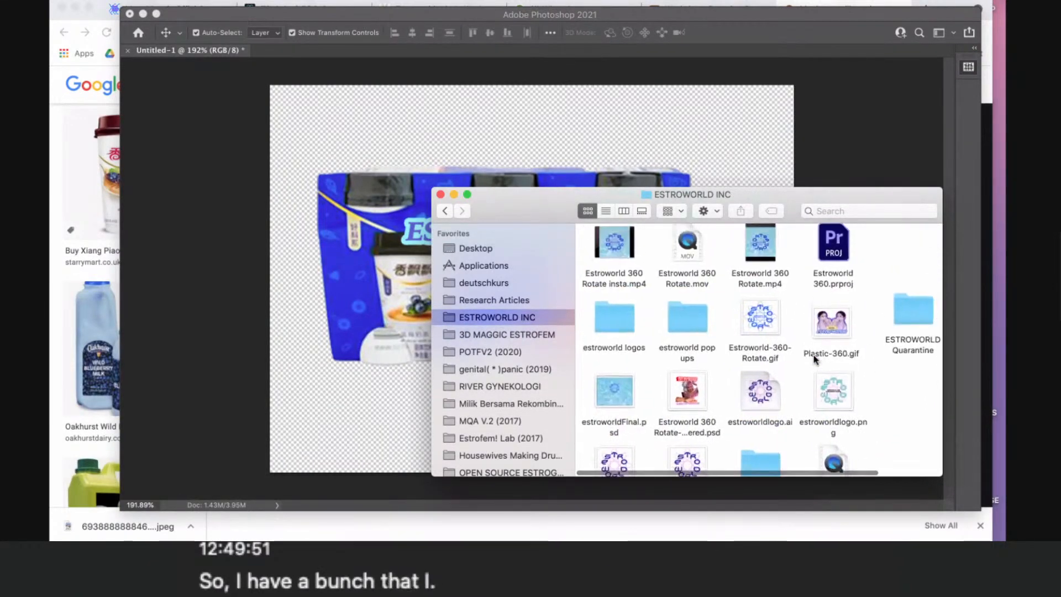
{"action": "scroll", "coordinate": [814, 359], "scroll_direction": "up", "scroll_amount": 5}
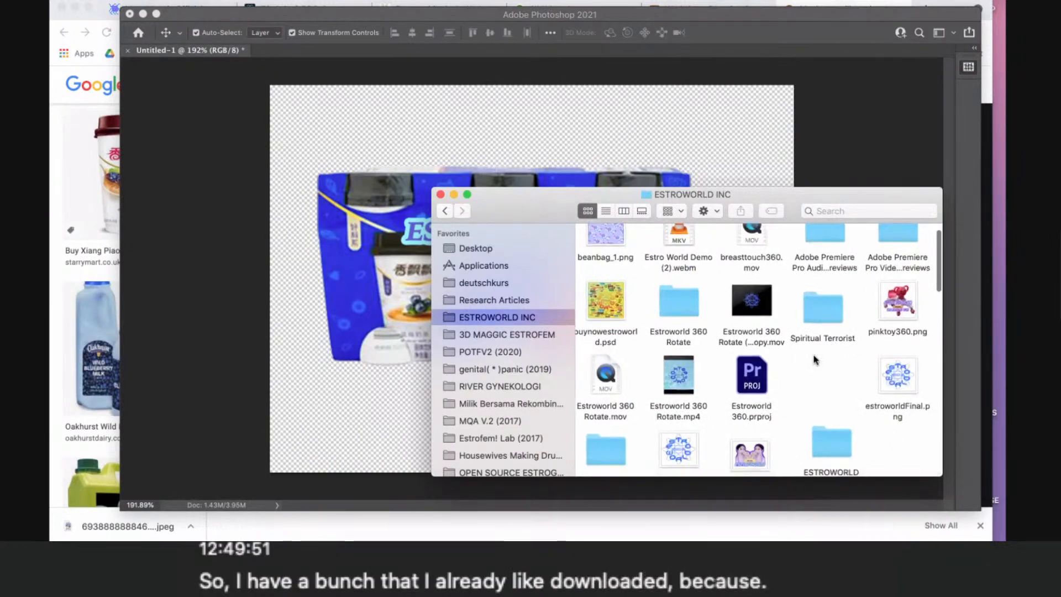
{"action": "scroll", "coordinate": [815, 359], "scroll_direction": "down", "scroll_amount": 3}
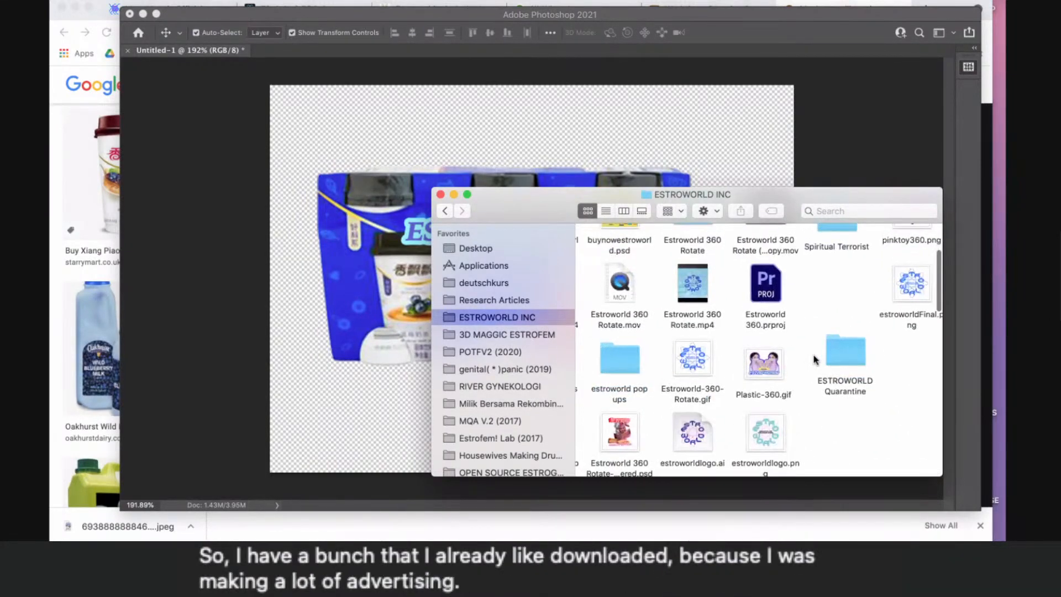
{"action": "scroll", "coordinate": [815, 359], "scroll_direction": "up", "scroll_amount": 2}
{"action": "scroll", "coordinate": [814, 360], "scroll_direction": "down", "scroll_amount": 5}
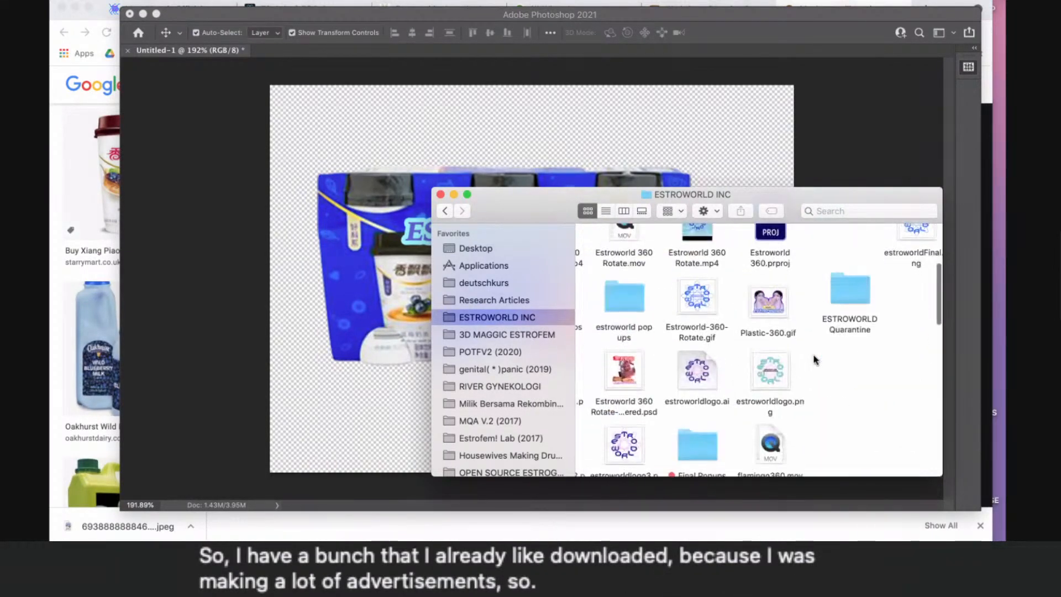
{"action": "scroll", "coordinate": [814, 359], "scroll_direction": "down", "scroll_amount": 8}
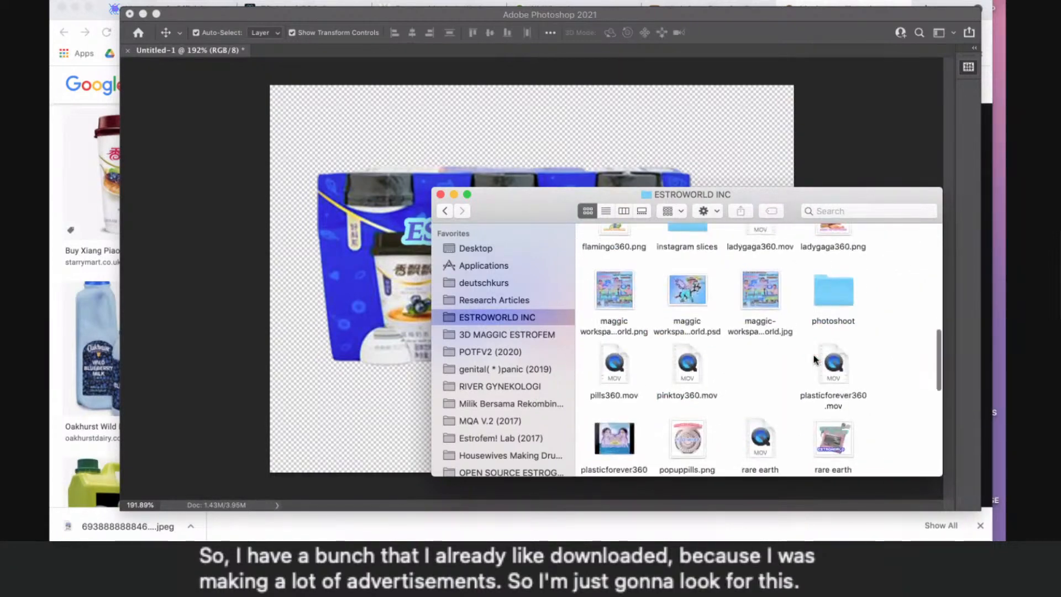
{"action": "scroll", "coordinate": [814, 359], "scroll_direction": "down", "scroll_amount": 10}
{"action": "scroll", "coordinate": [814, 359], "scroll_direction": "up", "scroll_amount": 20}
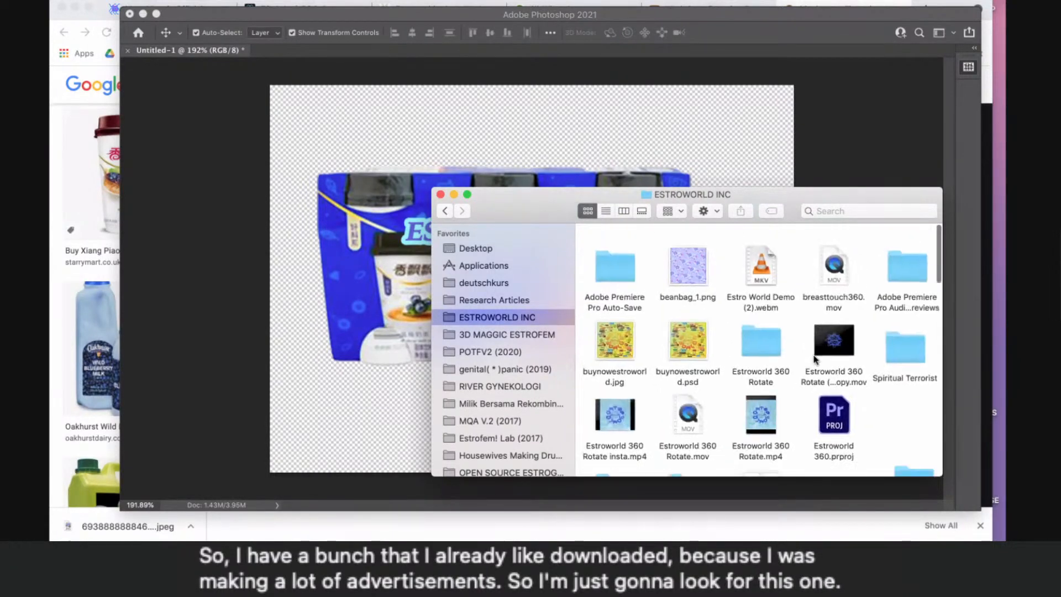
{"action": "left_click", "coordinate": [691, 326]}
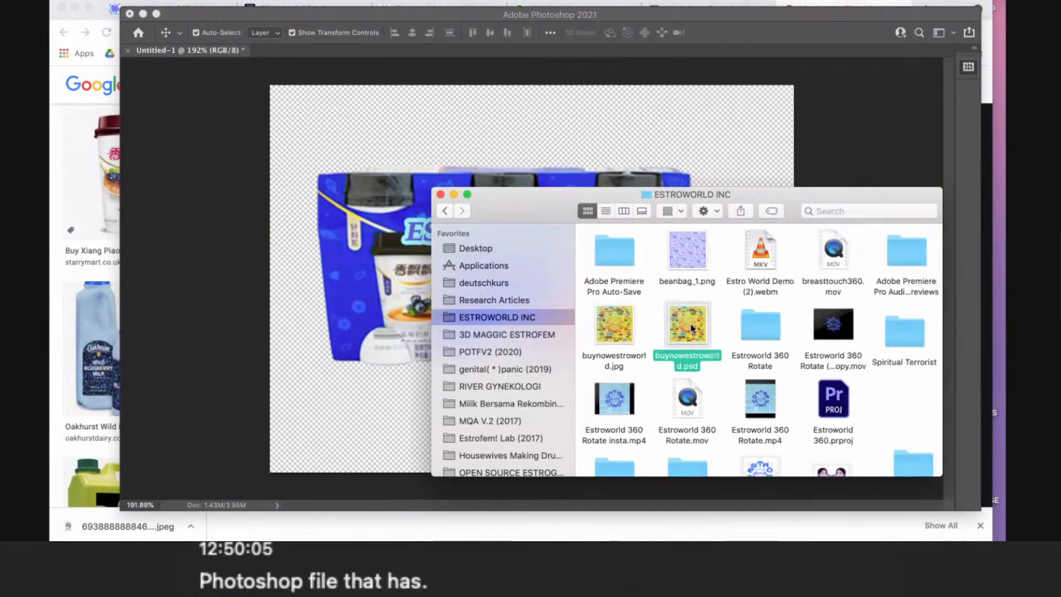
{"action": "double_click", "coordinate": [692, 326]}
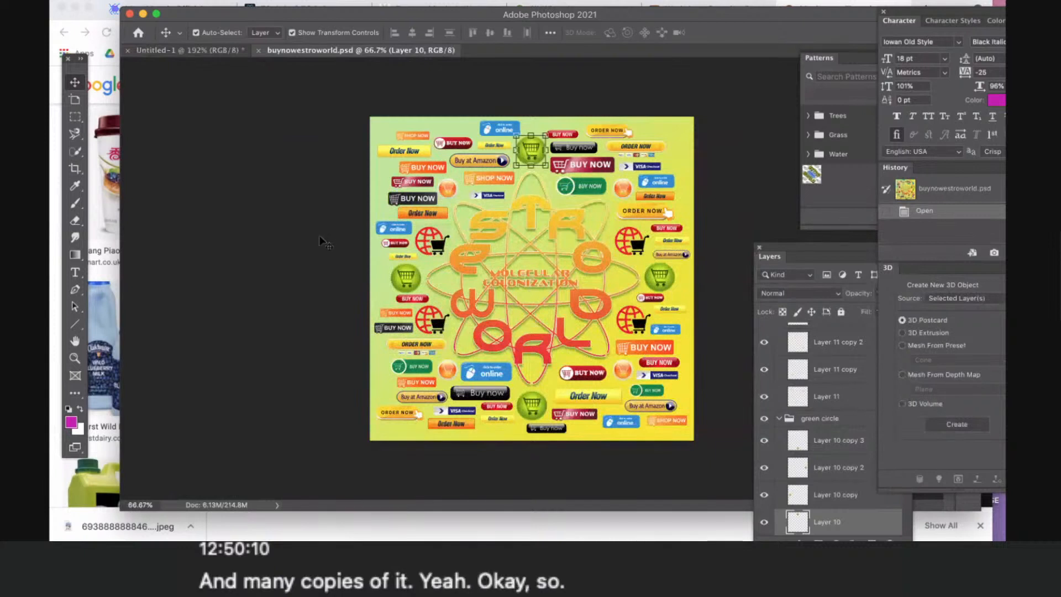
- Copy the yellow Order Now button from buynowestroworld.psd into Untitled-1, centred over the pack's lower edge
{"action": "left_click", "coordinate": [634, 169]}
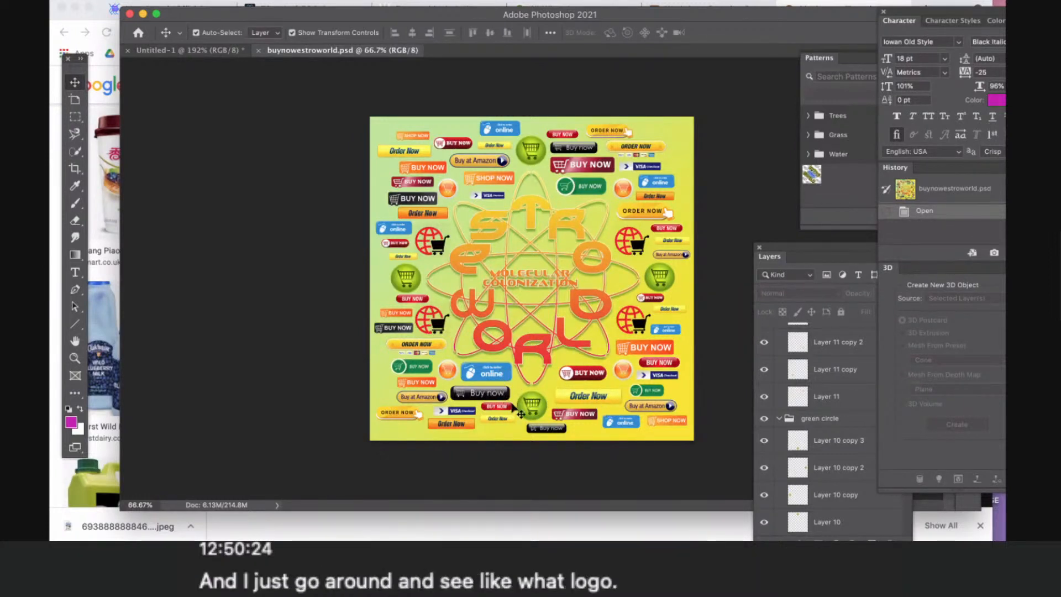
{"action": "left_click", "coordinate": [601, 399]}
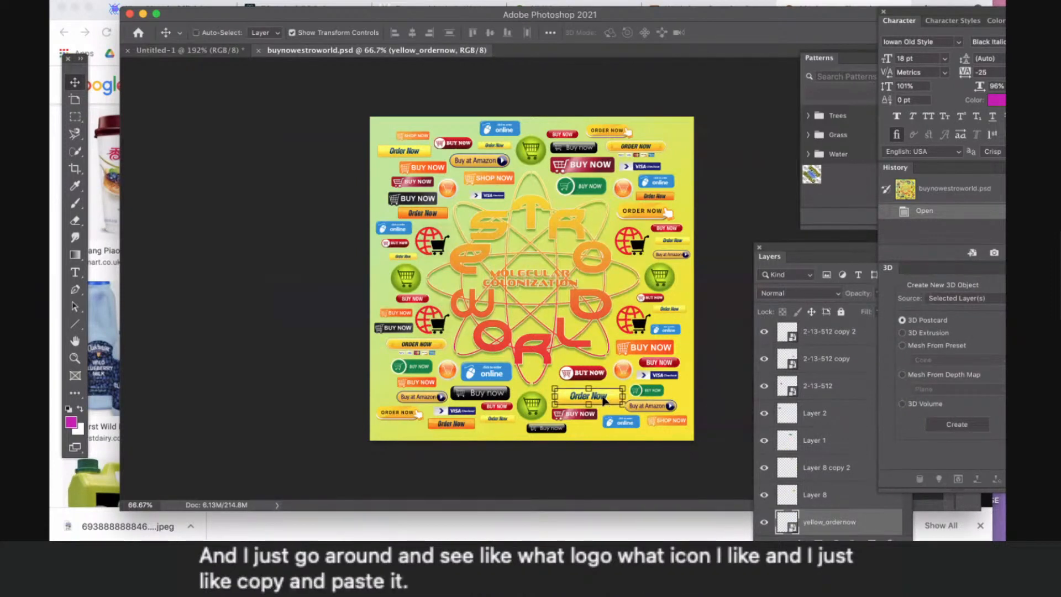
{"action": "left_click_drag", "start_coordinate": [604, 400], "coordinate": [551, 370]}
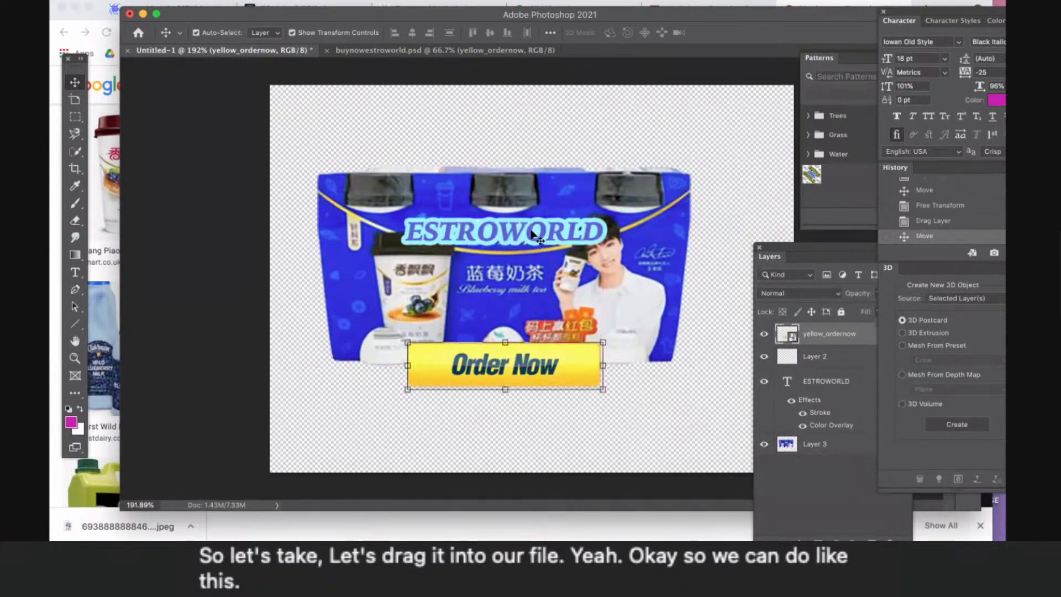
- Enlarge the ESTROWORLD text to 175.49% and place it across the pack's top edge, centred horizontally
{"action": "left_click", "coordinate": [532, 234]}
{"action": "left_click_drag", "start_coordinate": [395, 217], "coordinate": [331, 191]}
{"action": "left_click_drag", "start_coordinate": [560, 208], "coordinate": [595, 137]}
{"action": "left_click_drag", "start_coordinate": [470, 163], "coordinate": [471, 163]}
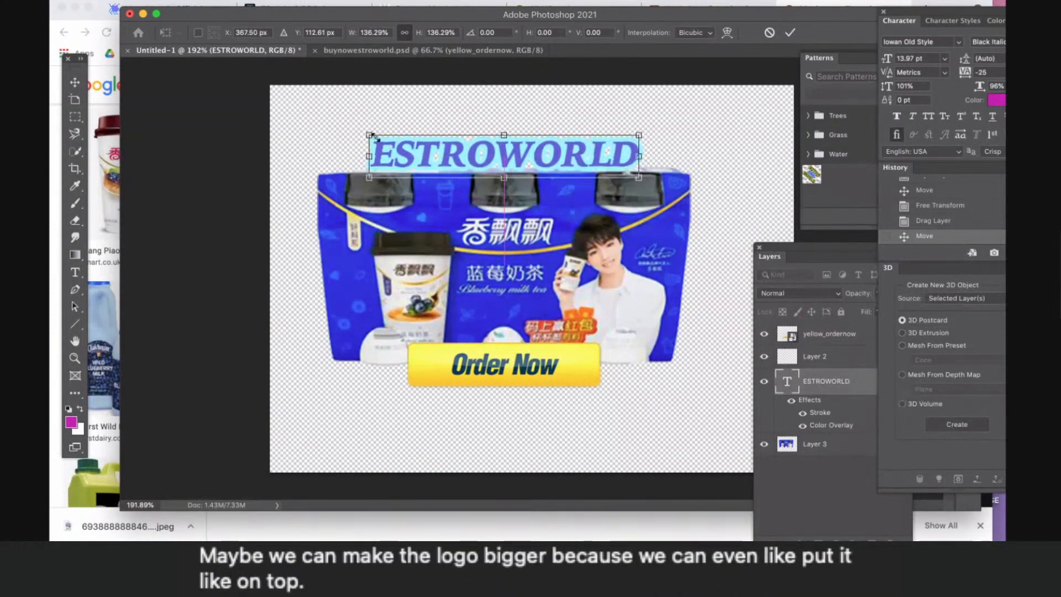
{"action": "left_click_drag", "start_coordinate": [333, 122], "coordinate": [325, 128]}
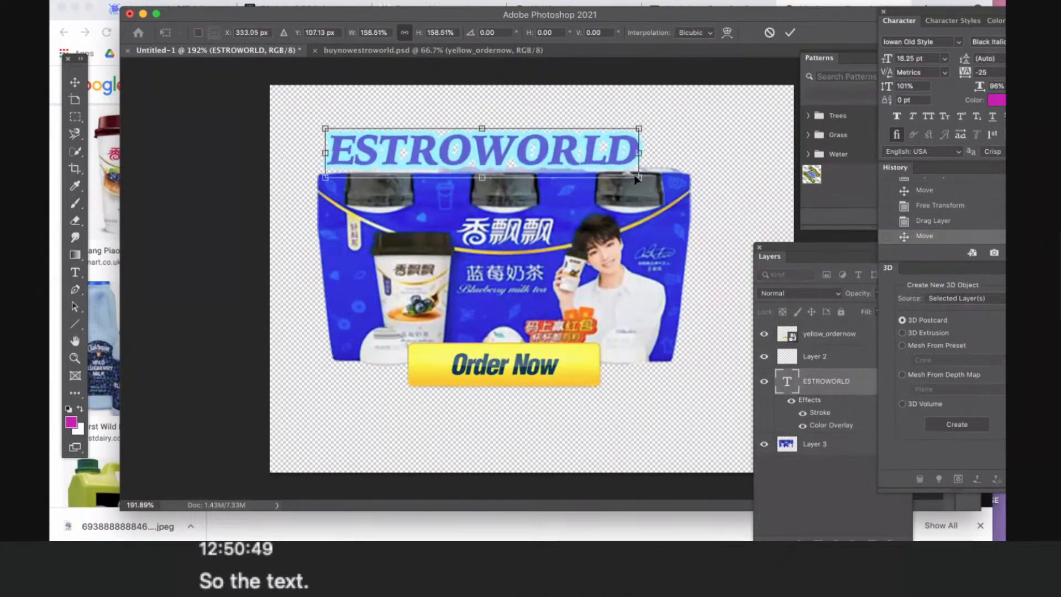
{"action": "left_click_drag", "start_coordinate": [669, 190], "coordinate": [673, 183]}
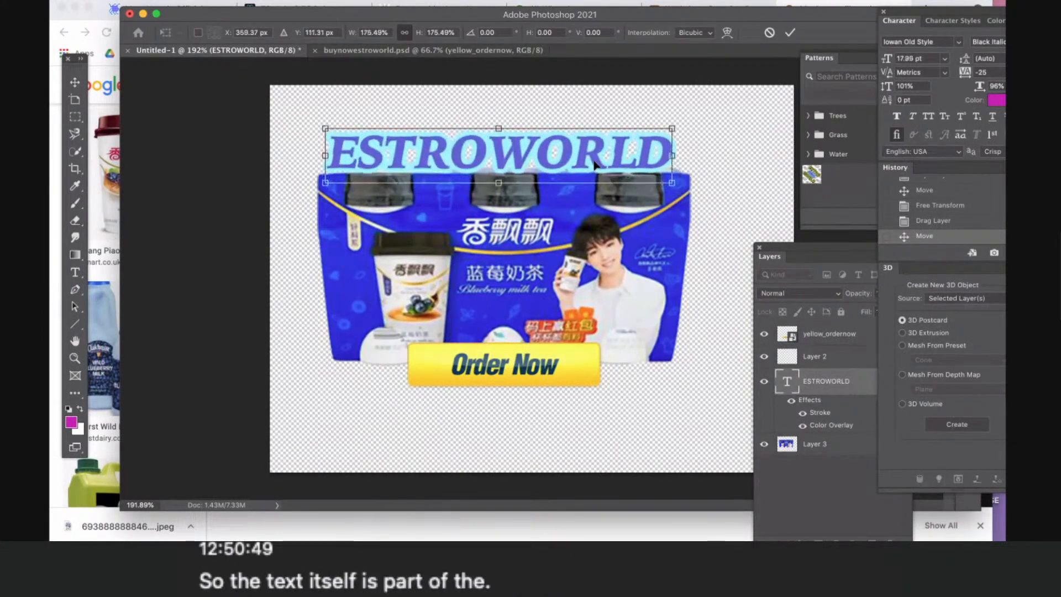
{"action": "left_click_drag", "start_coordinate": [595, 173], "coordinate": [598, 179]}
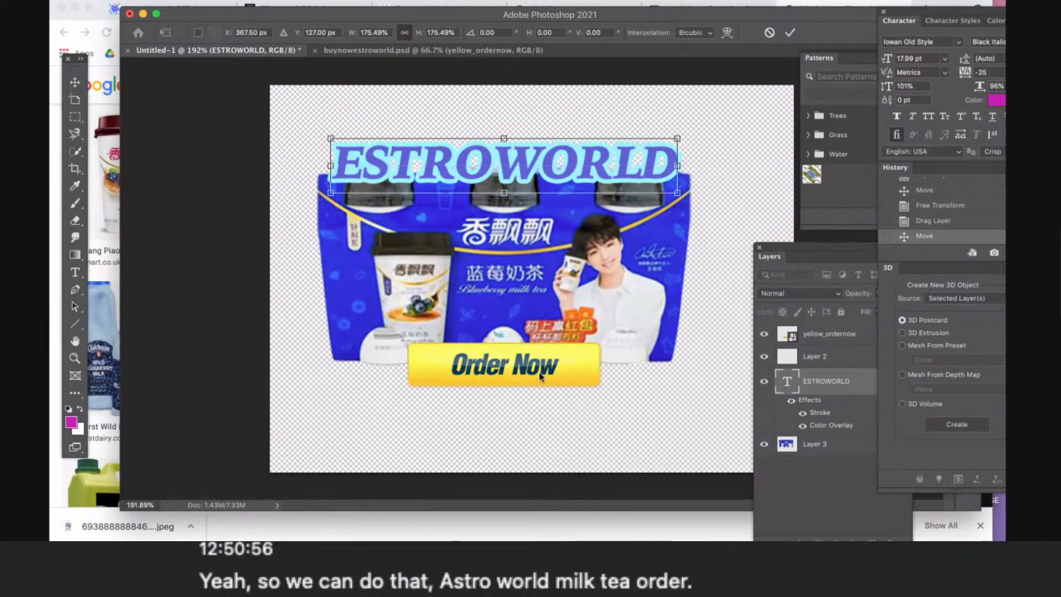
{"action": "key", "text": "Return"}
- Scale the Order Now button down to 17.37% and keep it centred over the pack's lower edge
{"action": "left_click", "coordinate": [590, 369]}
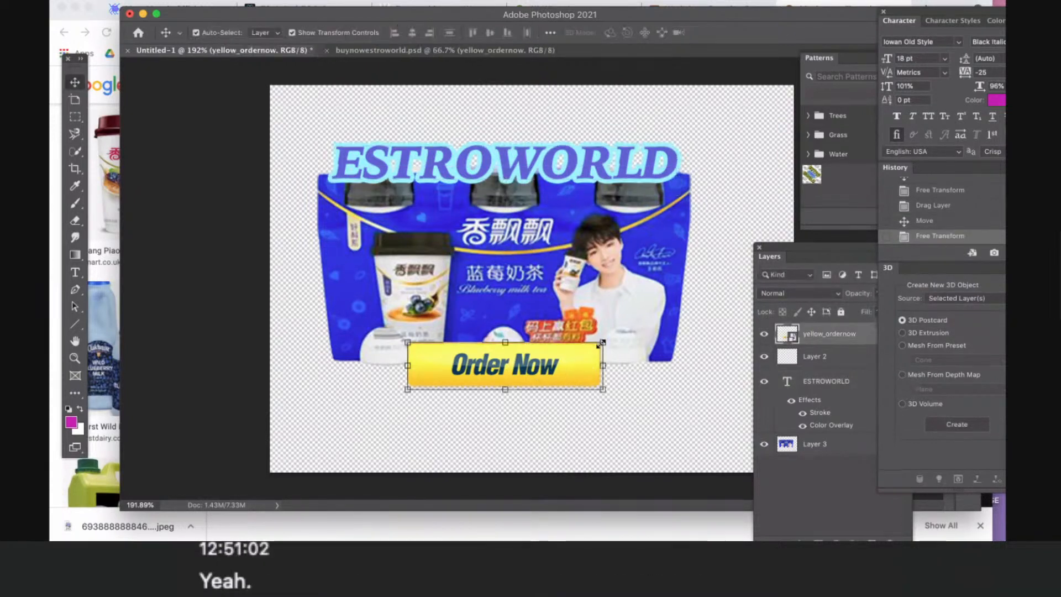
{"action": "left_click_drag", "start_coordinate": [602, 344], "coordinate": [568, 365]}
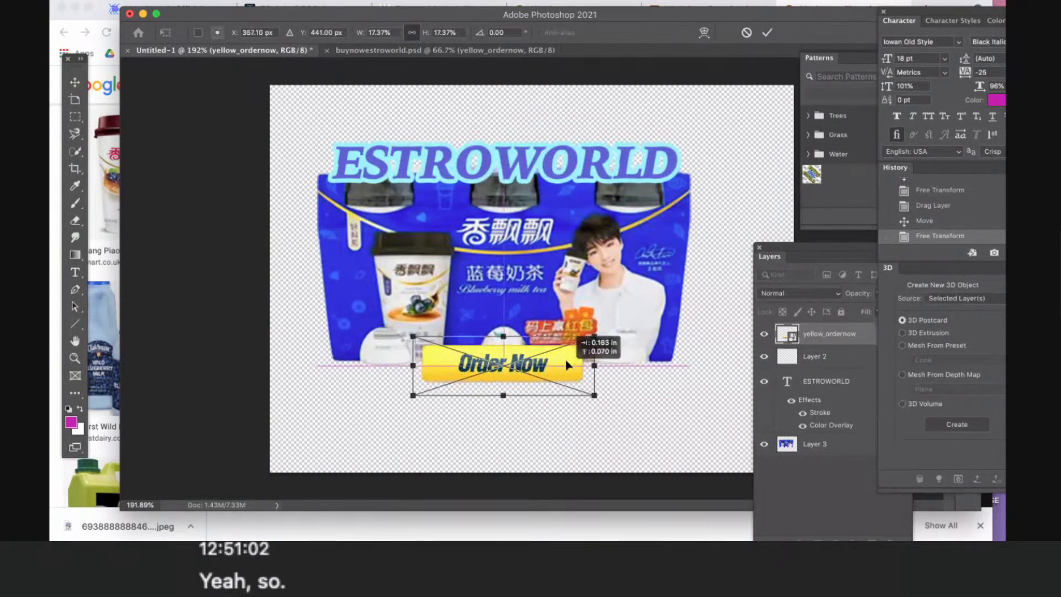
{"action": "left_click", "coordinate": [599, 416]}
{"action": "left_click", "coordinate": [599, 416]}
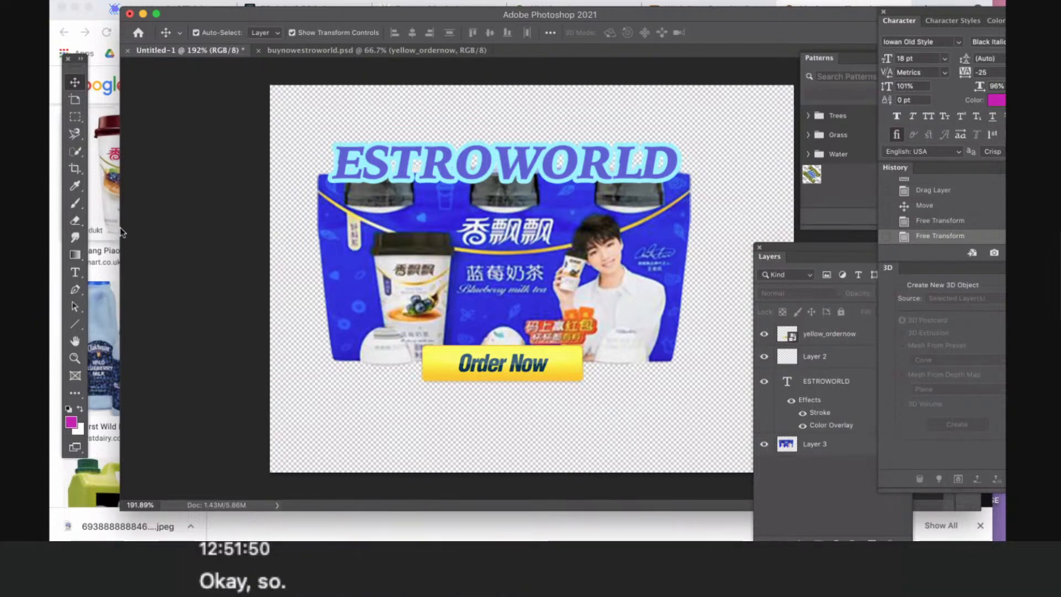
- Add a text layer reading "Live Forever" just below the Order Now button
{"action": "left_click", "coordinate": [75, 272]}
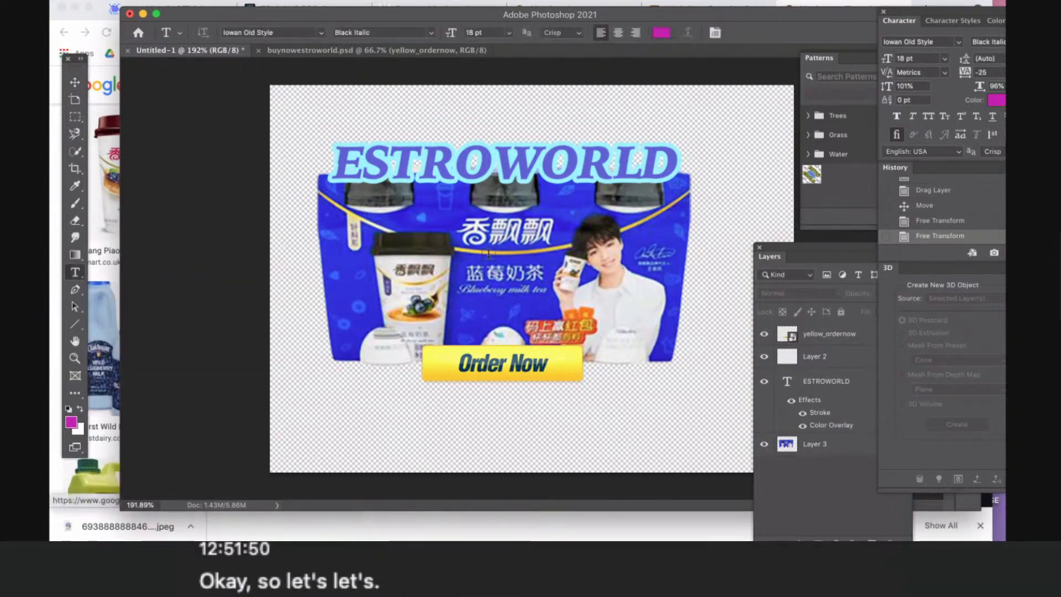
{"action": "left_click", "coordinate": [364, 412]}
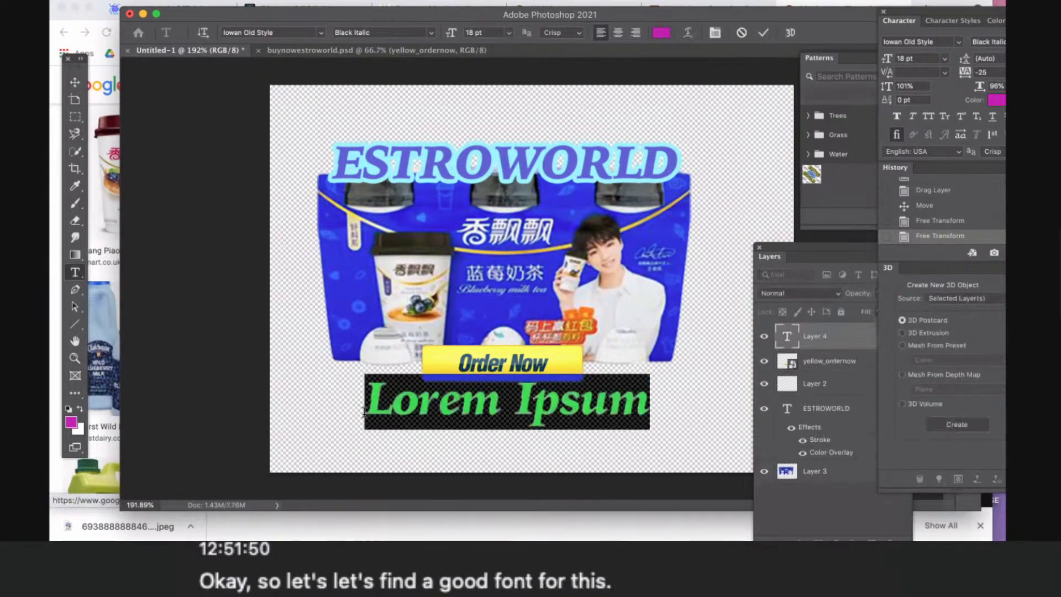
{"action": "type", "text": "lI"}
{"action": "key", "text": "BackSpace"}
{"action": "key", "text": "BackSpace"}
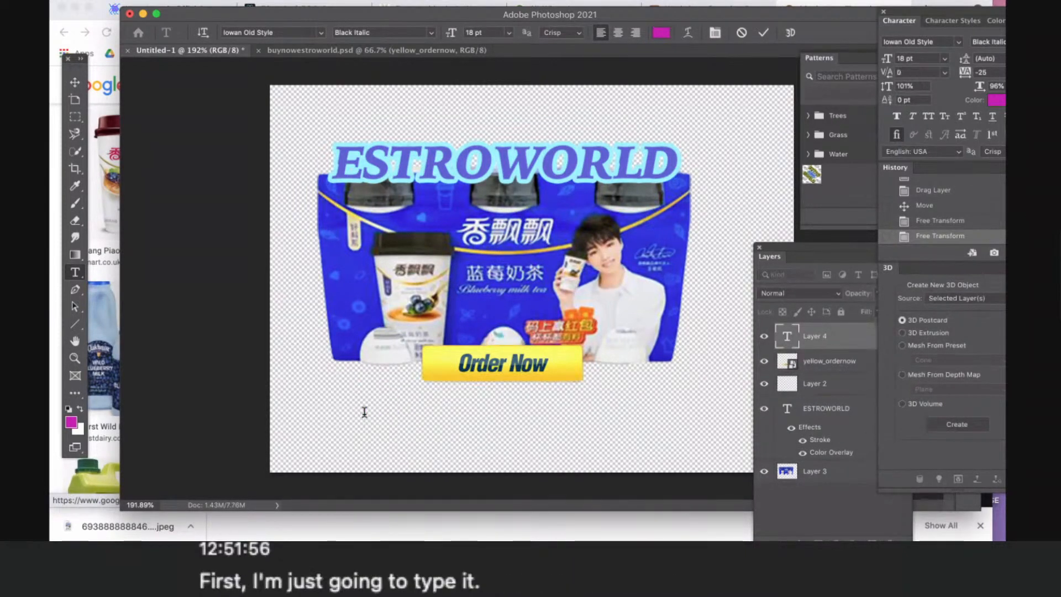
{"action": "type", "text": "Live Forever"}
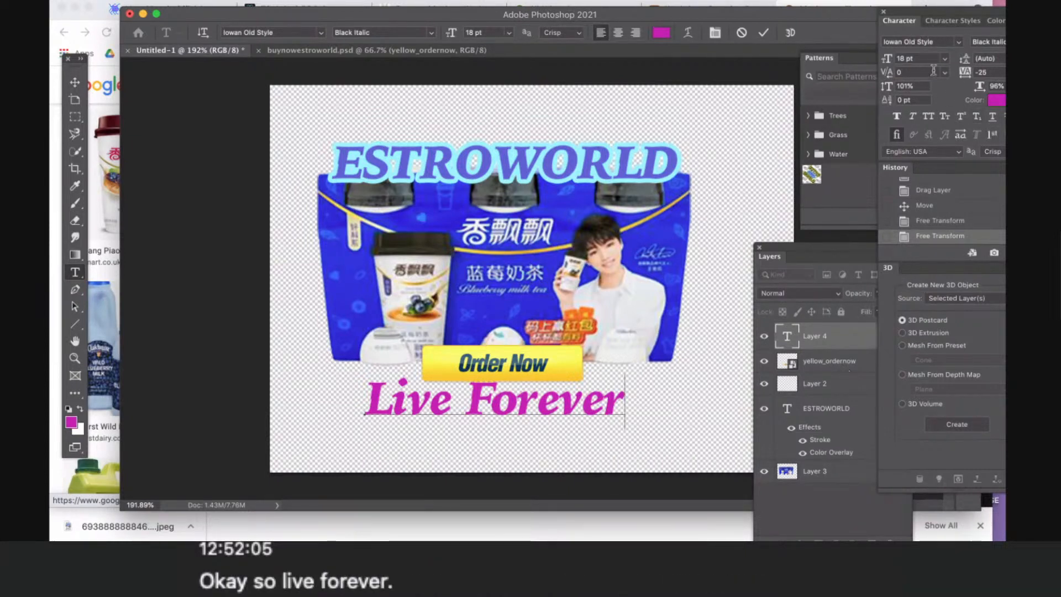
- Try out Aetherfox Expanded, Aetherfox Leftalic, Big Caslon and Beware as fonts for the Live Forever text
{"action": "left_click", "coordinate": [956, 42]}
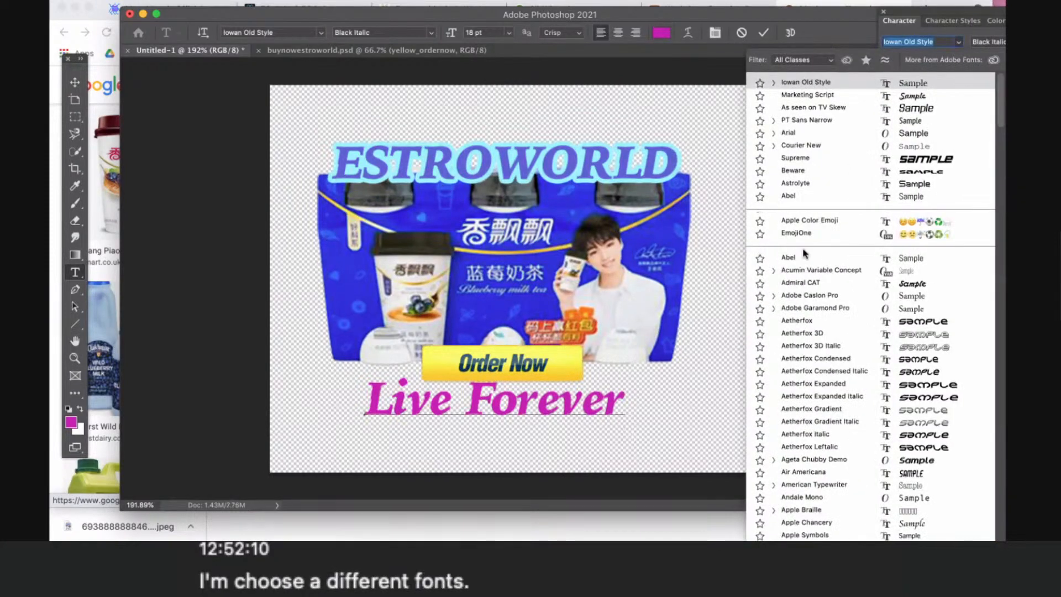
{"action": "scroll", "coordinate": [794, 343], "scroll_direction": "down", "scroll_amount": 3}
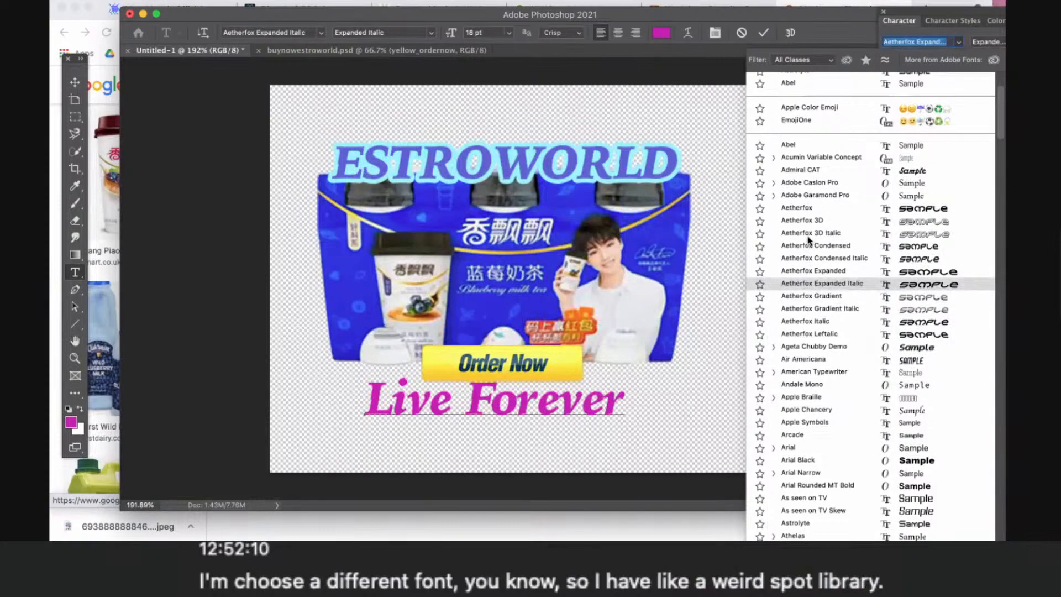
{"action": "left_click", "coordinate": [811, 271]}
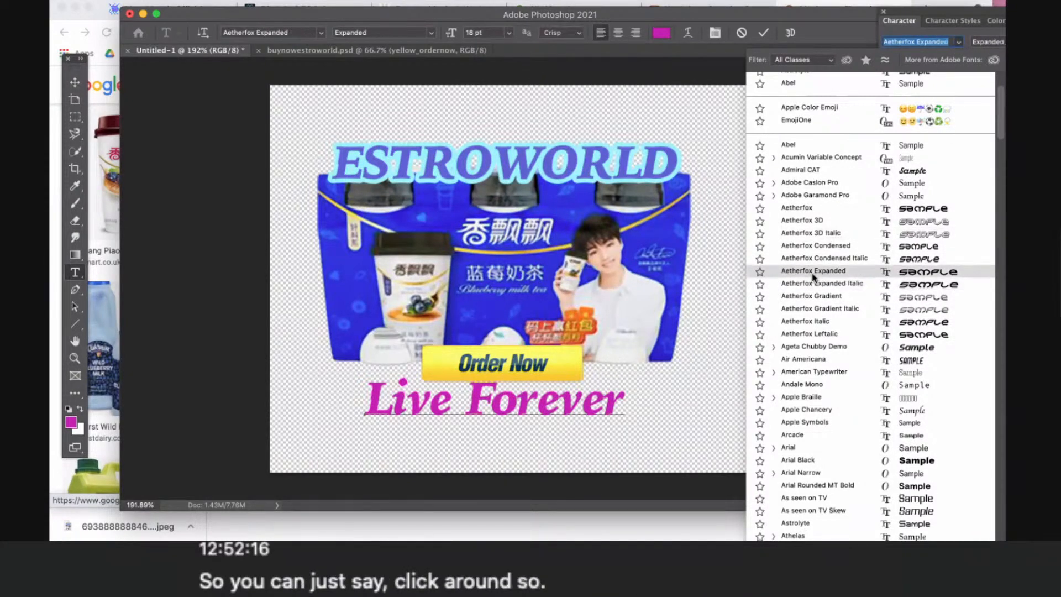
{"action": "left_click", "coordinate": [817, 333]}
{"action": "scroll", "coordinate": [817, 332], "scroll_direction": "down", "scroll_amount": 10}
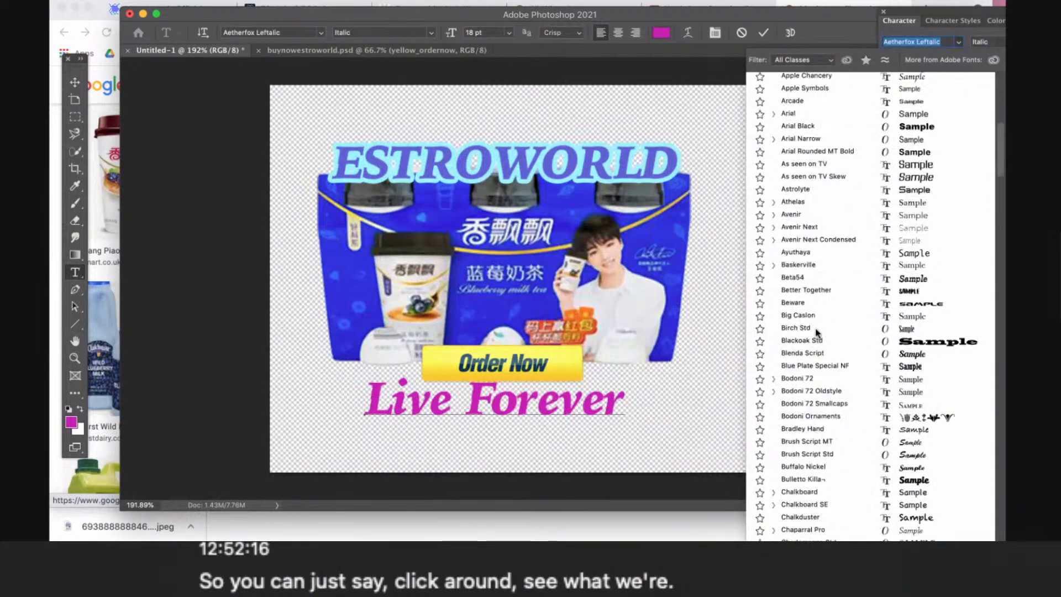
{"action": "left_click", "coordinate": [798, 315]}
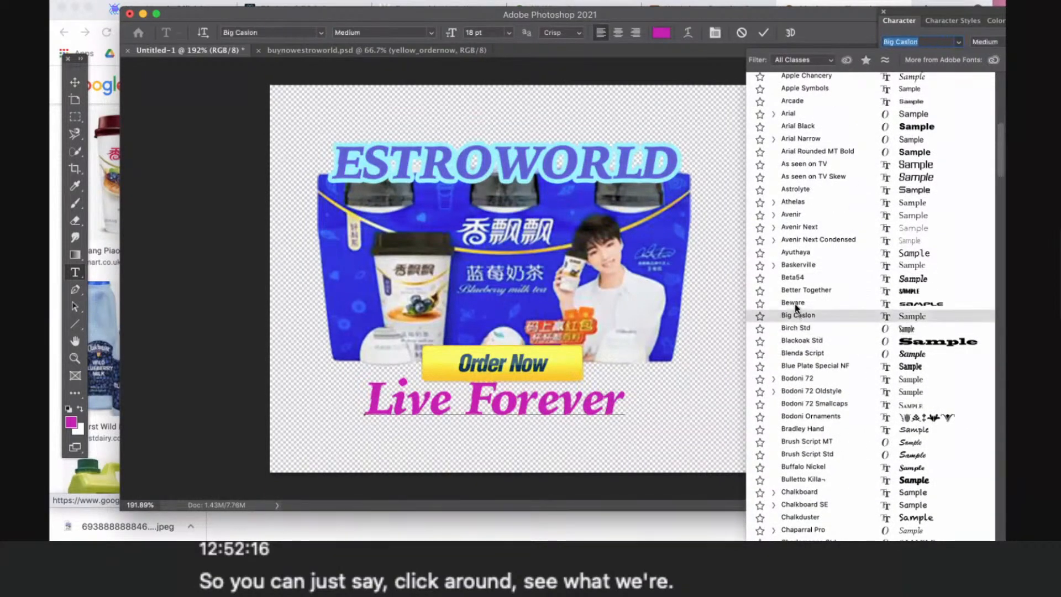
{"action": "left_click", "coordinate": [795, 303]}
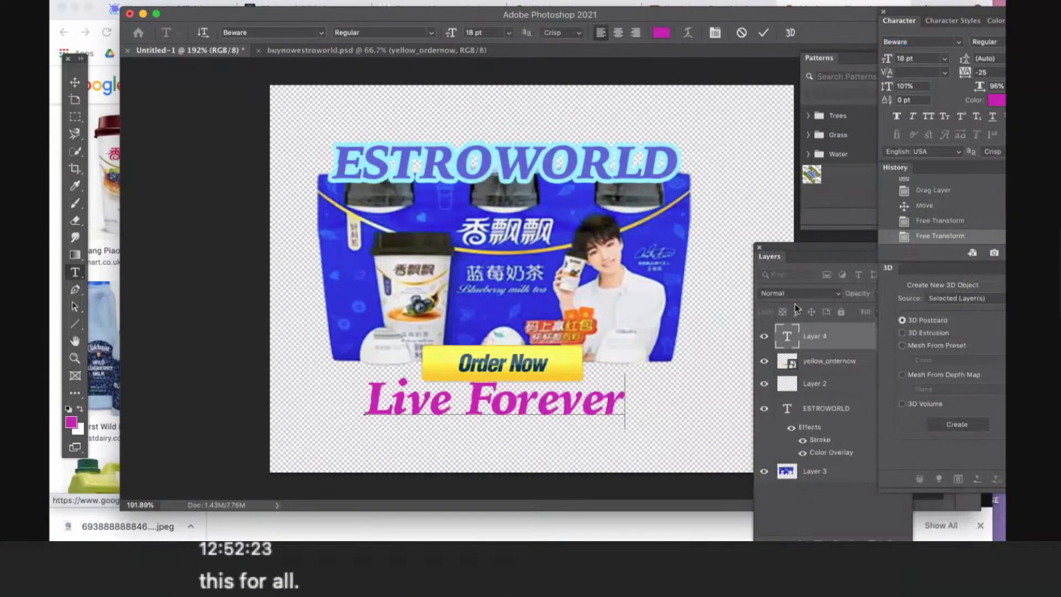
- Select the whole Live Forever text and change its font to Beware
{"action": "triple_click", "coordinate": [554, 402]}
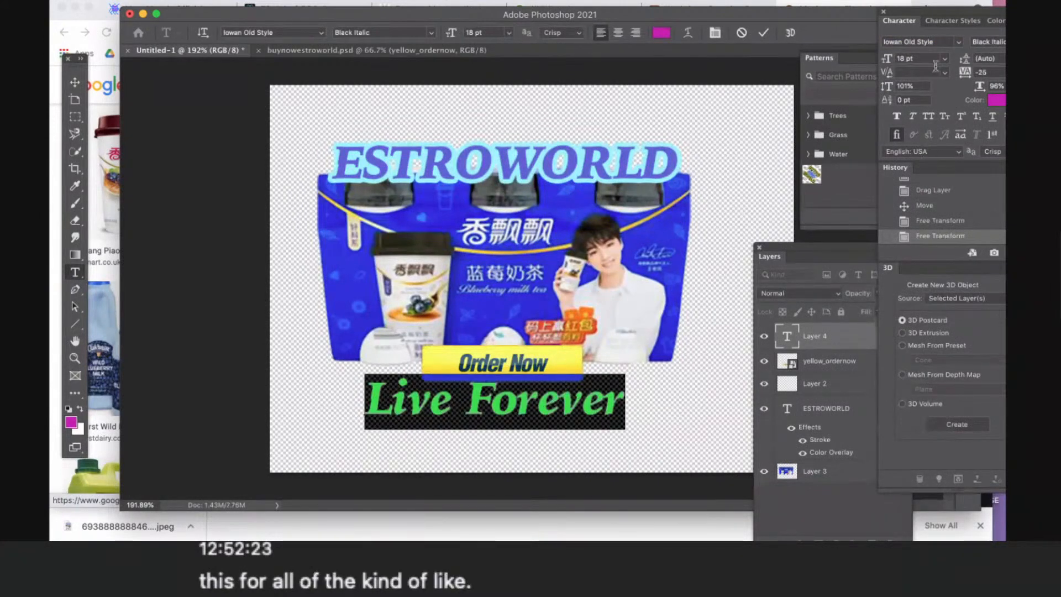
{"action": "left_click", "coordinate": [960, 42]}
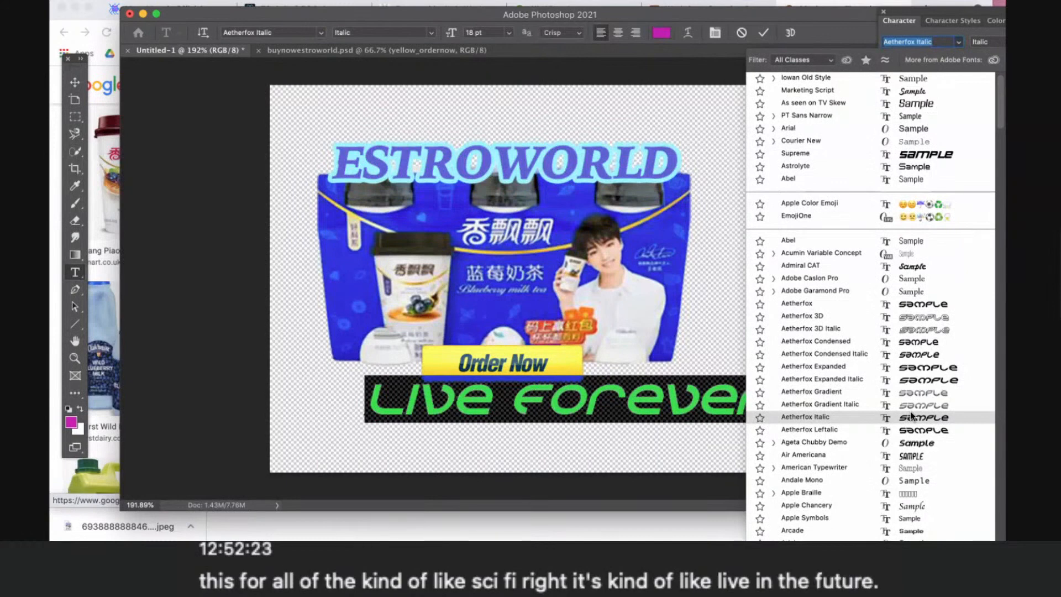
{"action": "scroll", "coordinate": [912, 416], "scroll_direction": "down", "scroll_amount": 5}
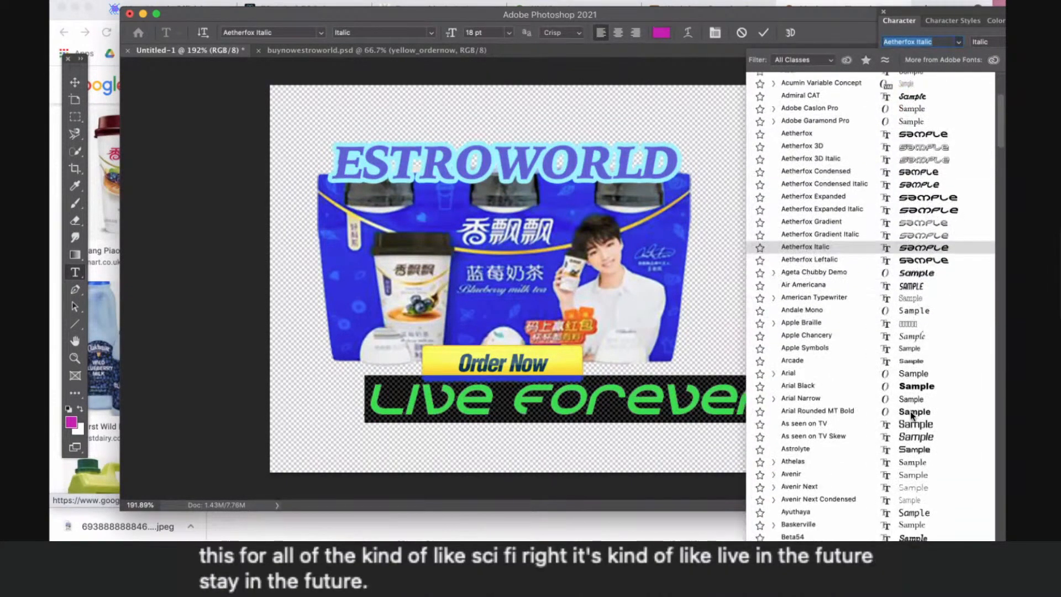
{"action": "scroll", "coordinate": [912, 415], "scroll_direction": "down", "scroll_amount": 4}
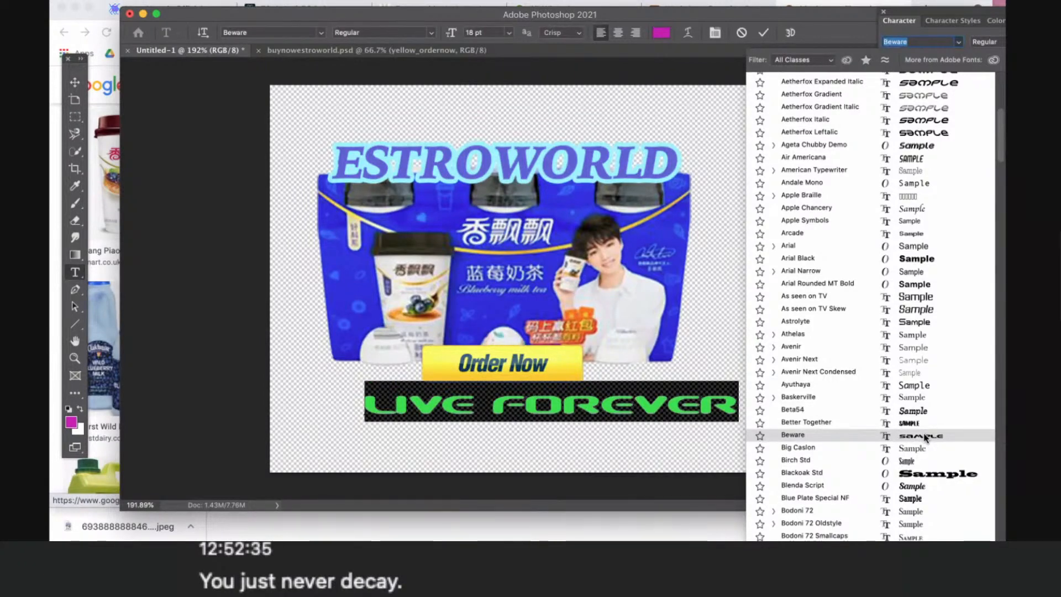
{"action": "left_click", "coordinate": [926, 438]}
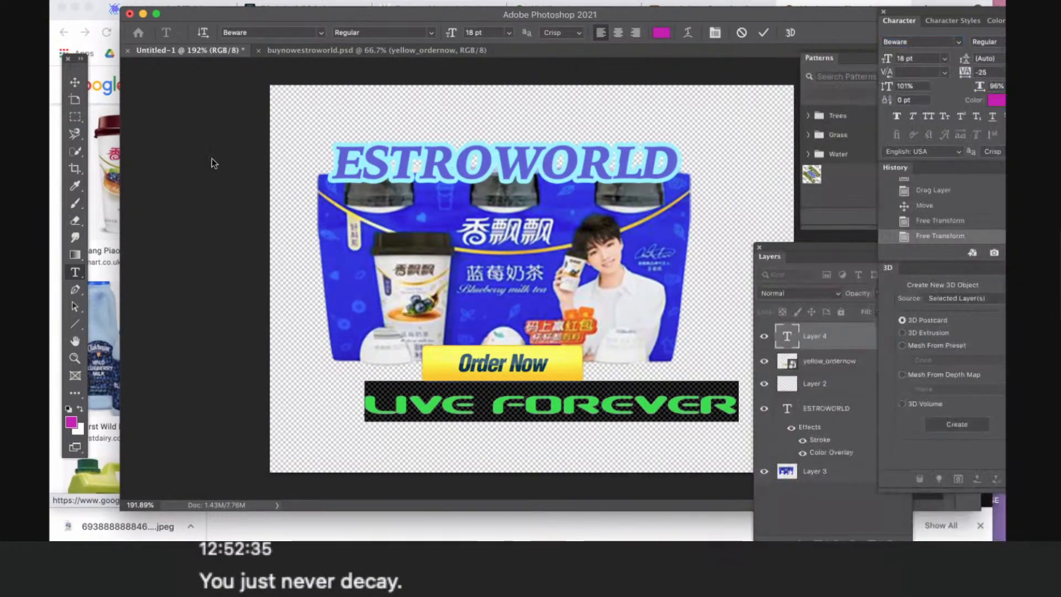
- Move the Live Forever text up and centre it under the pack, overlapping the Order Now button's lower edge
{"action": "left_click", "coordinate": [75, 82]}
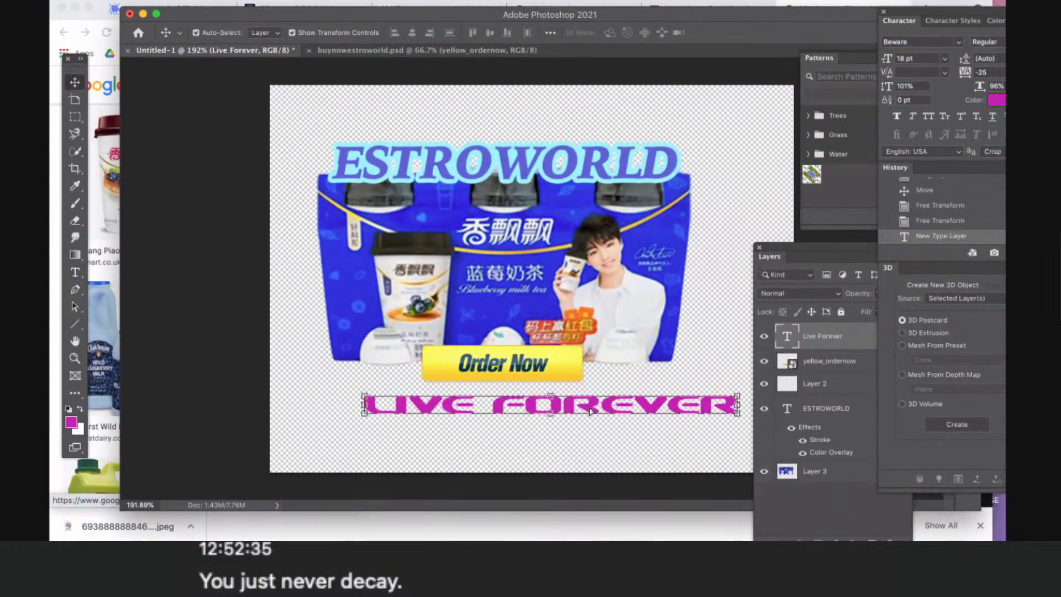
{"action": "left_click_drag", "start_coordinate": [590, 410], "coordinate": [548, 391]}
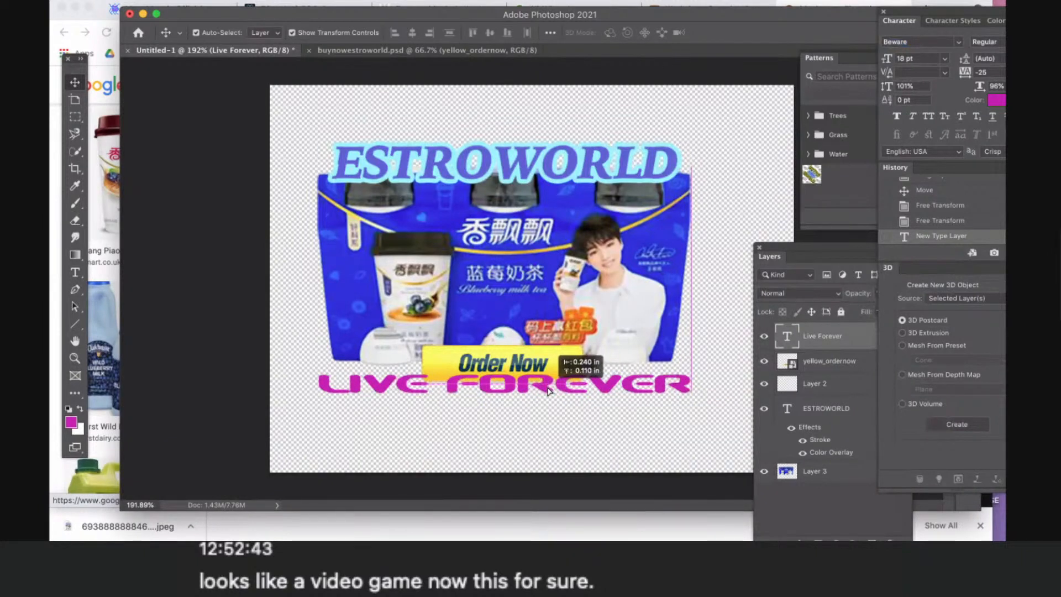
{"action": "left_click_drag", "start_coordinate": [549, 388], "coordinate": [548, 388]}
{"action": "left_click", "coordinate": [586, 435]}
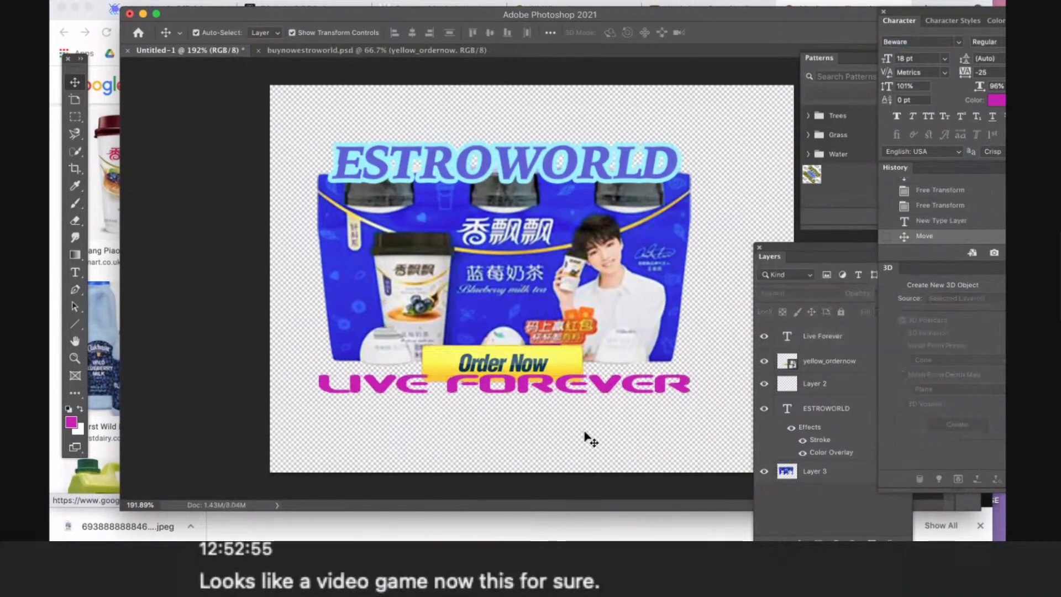
- Add a Stroke layer effect to the Live Forever text and set its colour to white
{"action": "left_click", "coordinate": [566, 392]}
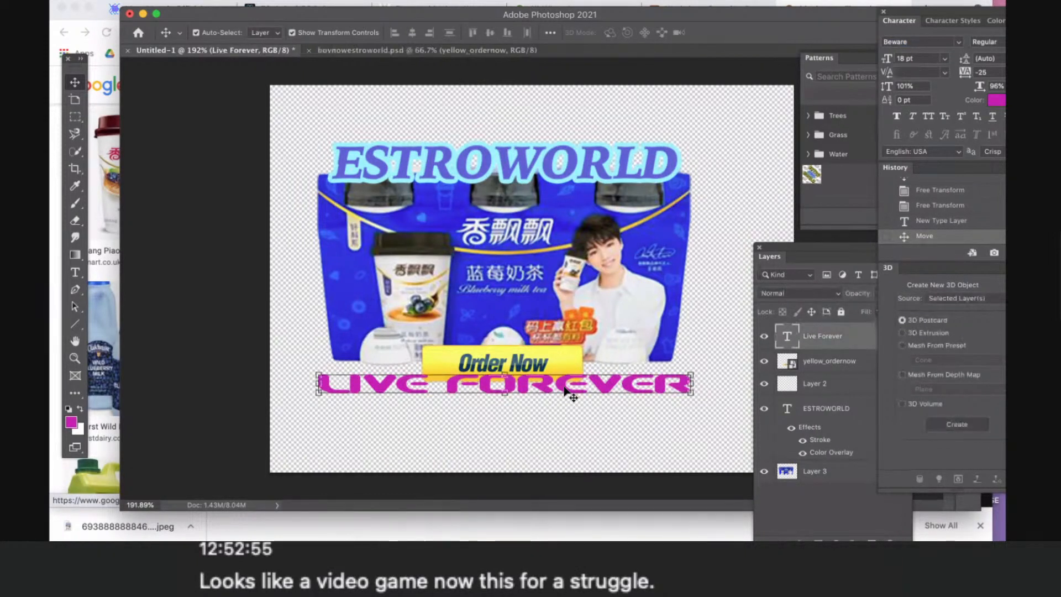
{"action": "left_click", "coordinate": [860, 336]}
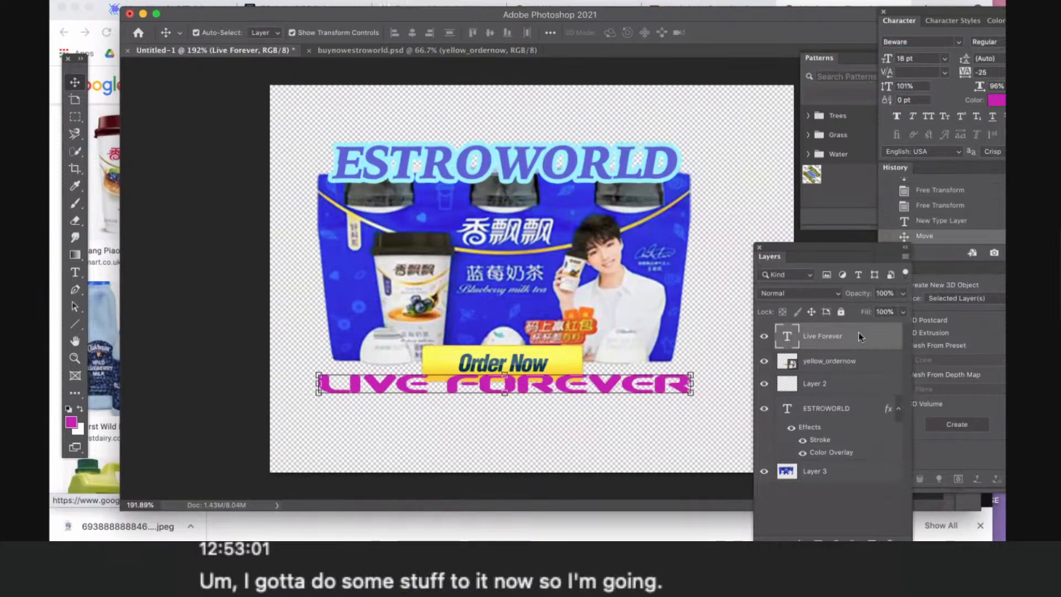
{"action": "double_click", "coordinate": [858, 333]}
{"action": "mouse_move", "coordinate": [501, 239]}
{"action": "left_mouse_down"}
{"action": "mouse_move", "coordinate": [947, 212]}
{"action": "mouse_move", "coordinate": [946, 184]}
{"action": "left_mouse_up"}
{"action": "left_click", "coordinate": [690, 294]}
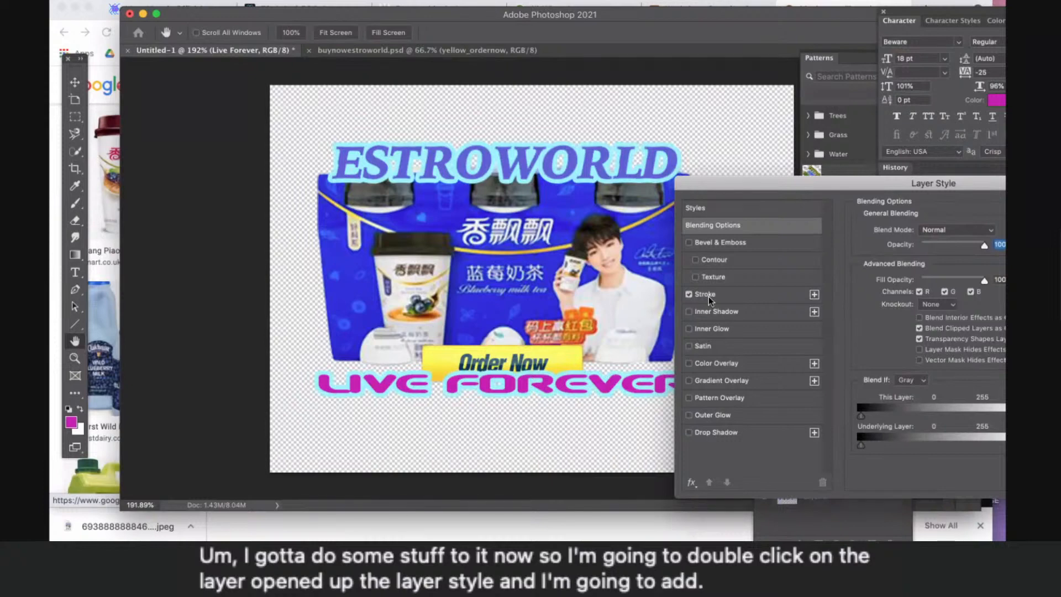
{"action": "left_click", "coordinate": [709, 297]}
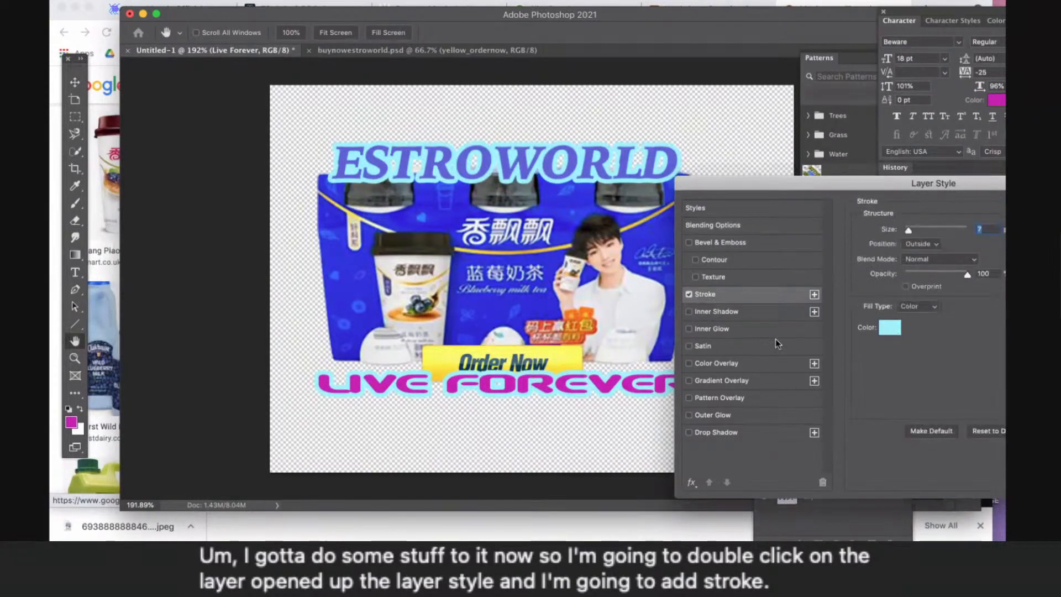
{"action": "left_click", "coordinate": [890, 327]}
{"action": "left_click", "coordinate": [659, 351]}
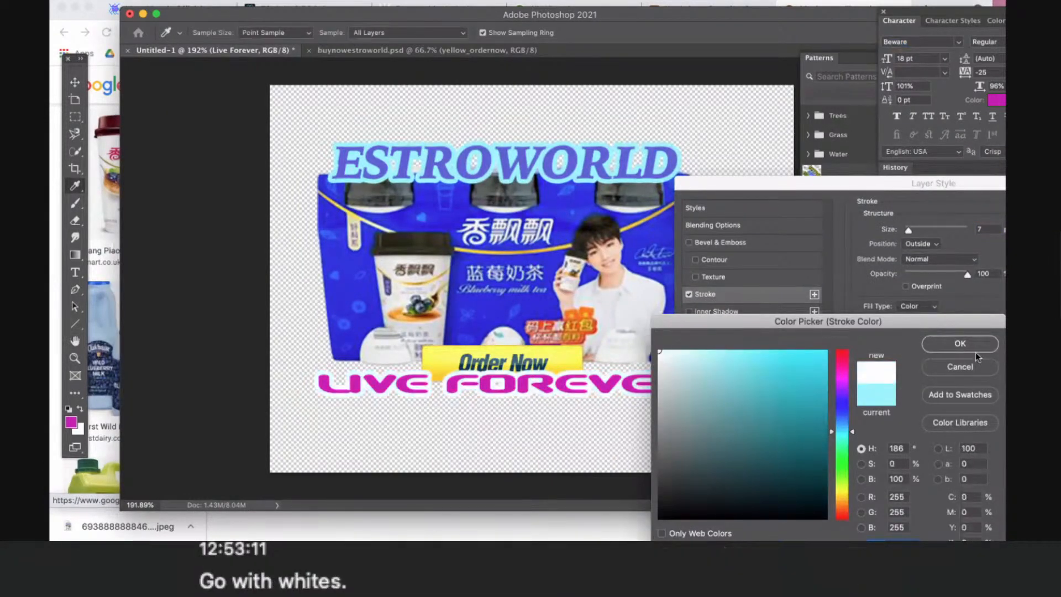
{"action": "left_click", "coordinate": [944, 347]}
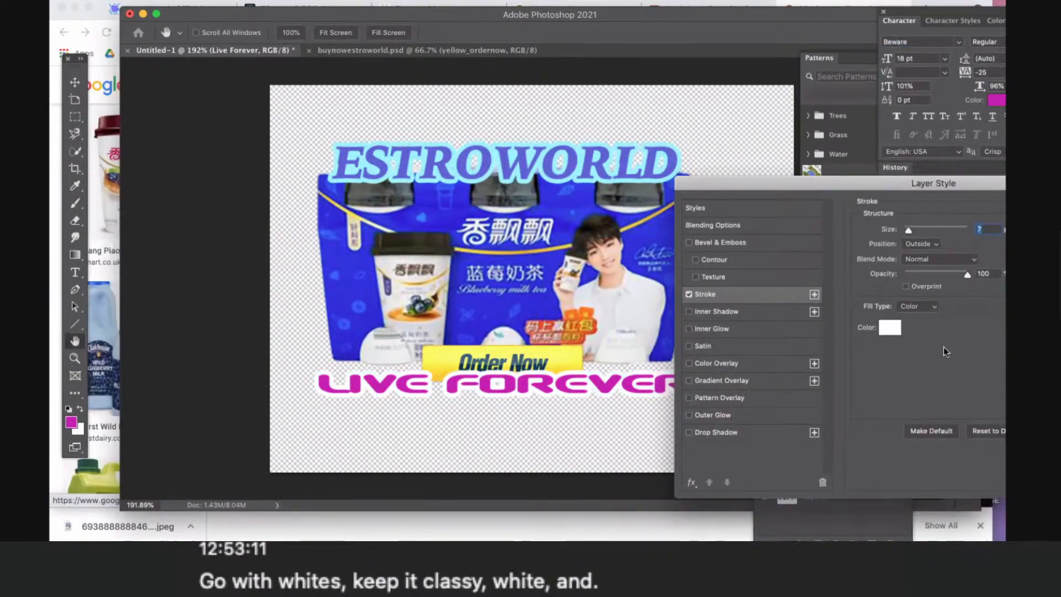
- Add a Gradient Overlay effect to the Live Forever text and expand the Purples group of gradient presets
{"action": "left_click", "coordinate": [712, 379]}
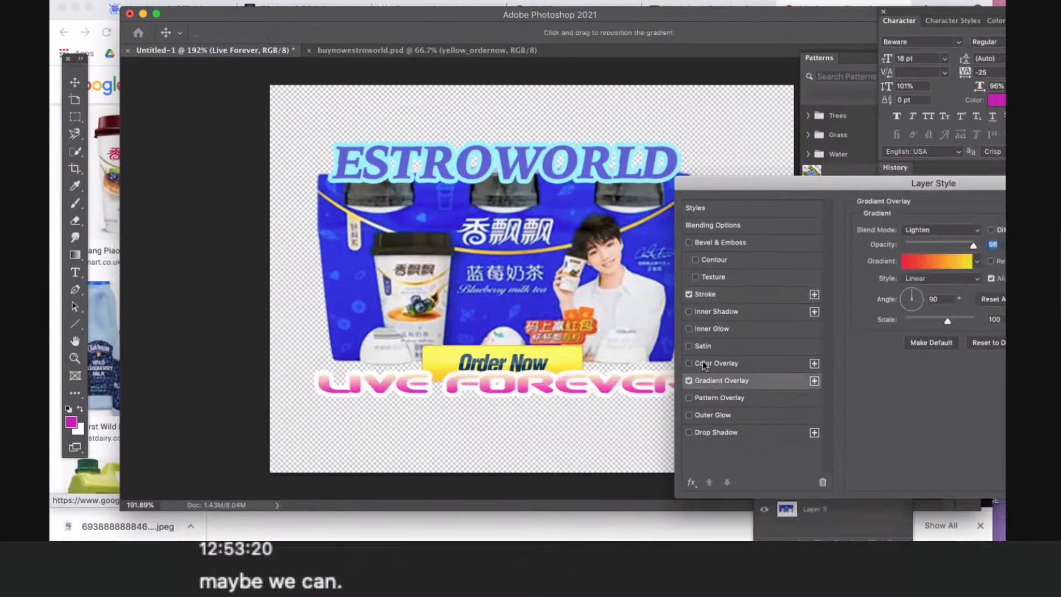
{"action": "left_click", "coordinate": [977, 264]}
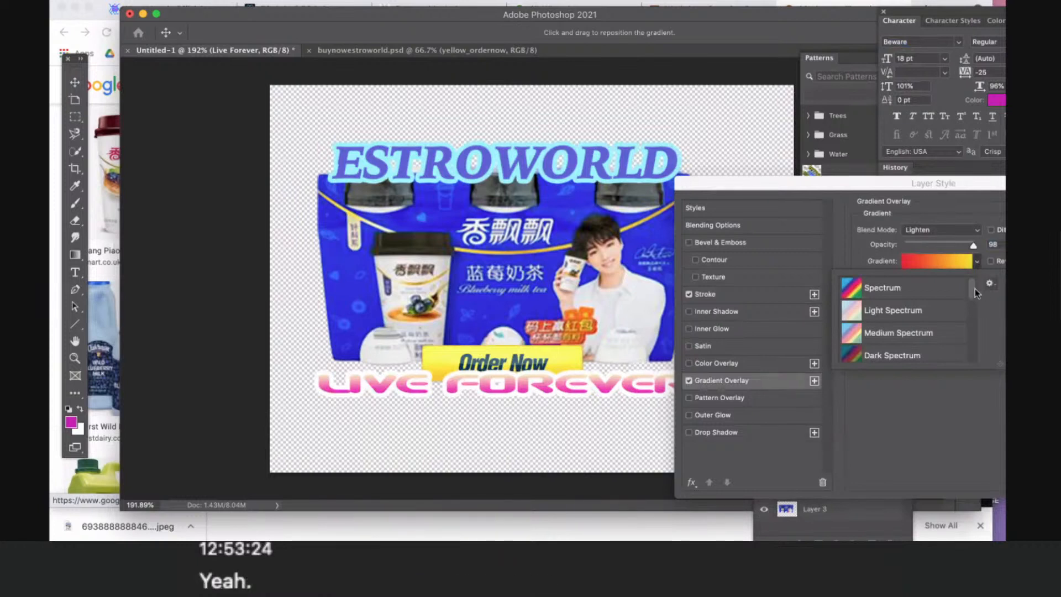
{"action": "left_click_drag", "start_coordinate": [975, 289], "coordinate": [970, 320]}
{"action": "left_click", "coordinate": [842, 290]}
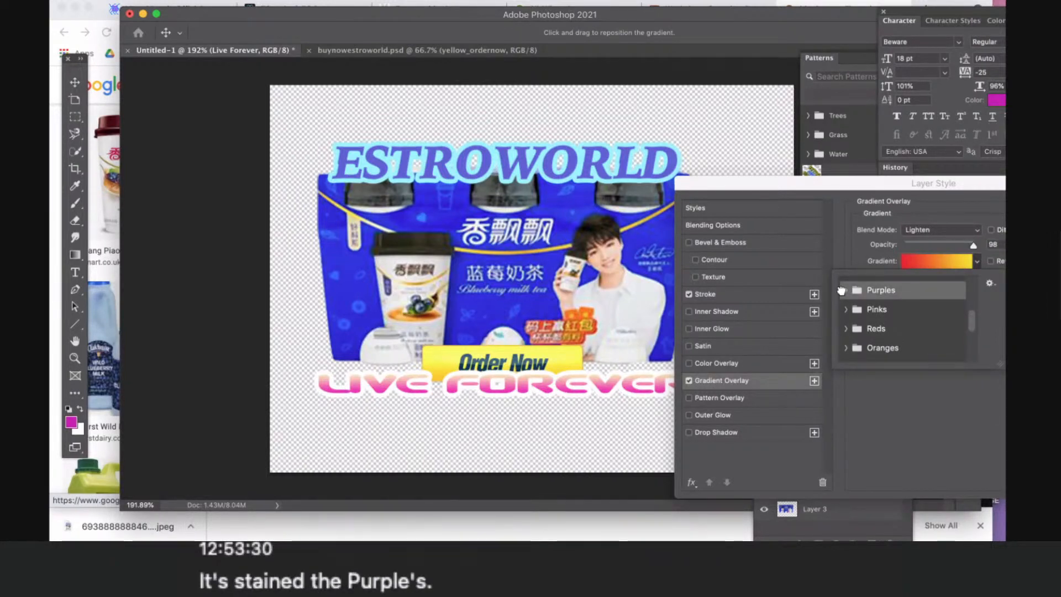
{"action": "left_click", "coordinate": [849, 292]}
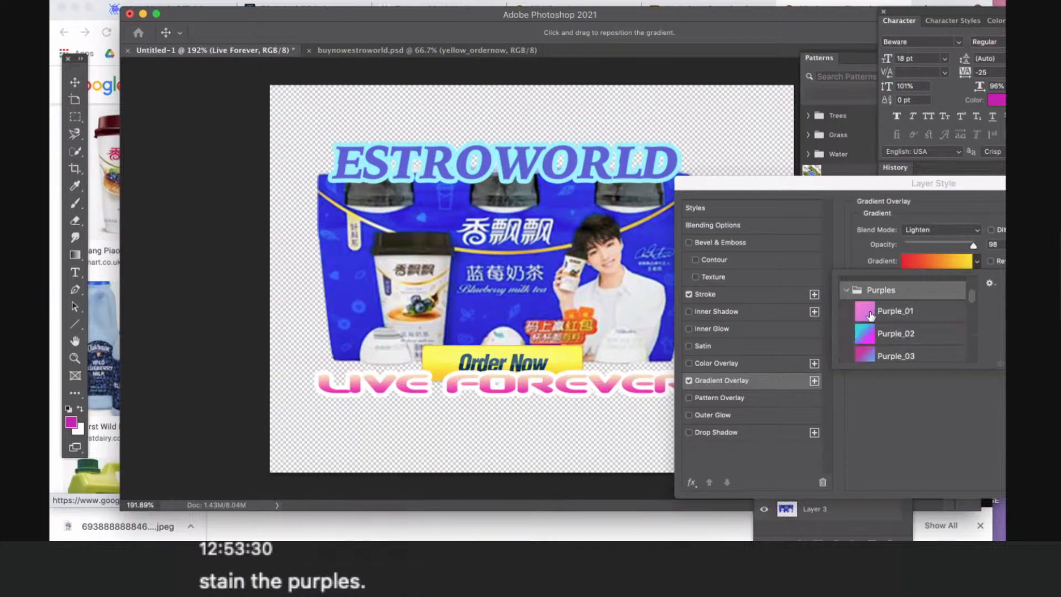
- Try the Purple_01 and Purple_02 gradients on the Live Forever text, settle on Purple_05 and accept the layer style
{"action": "left_click", "coordinate": [869, 311]}
{"action": "left_click", "coordinate": [866, 333]}
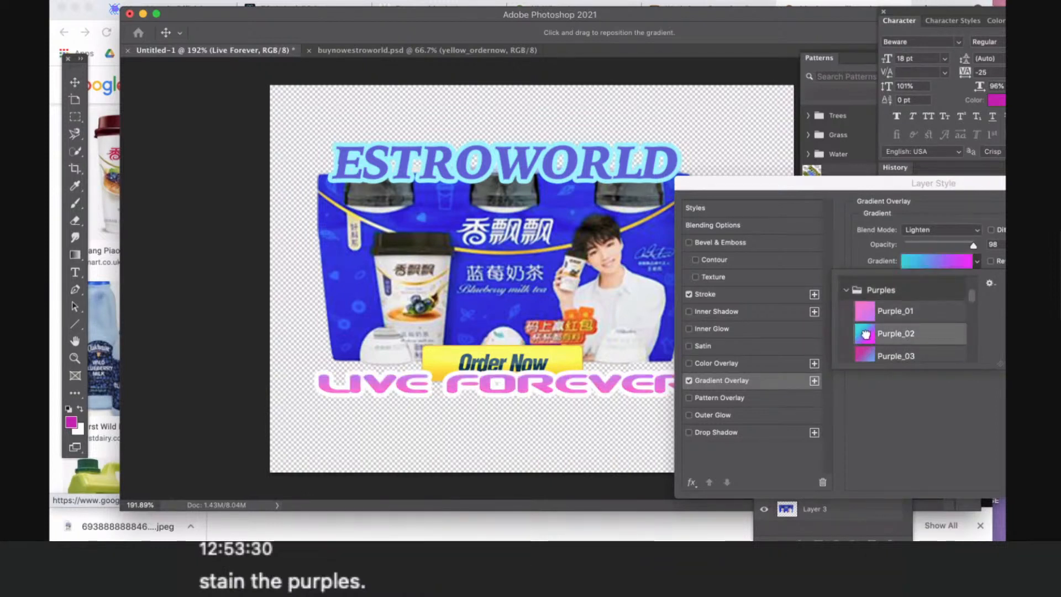
{"action": "scroll", "coordinate": [895, 336], "scroll_direction": "down", "scroll_amount": 4}
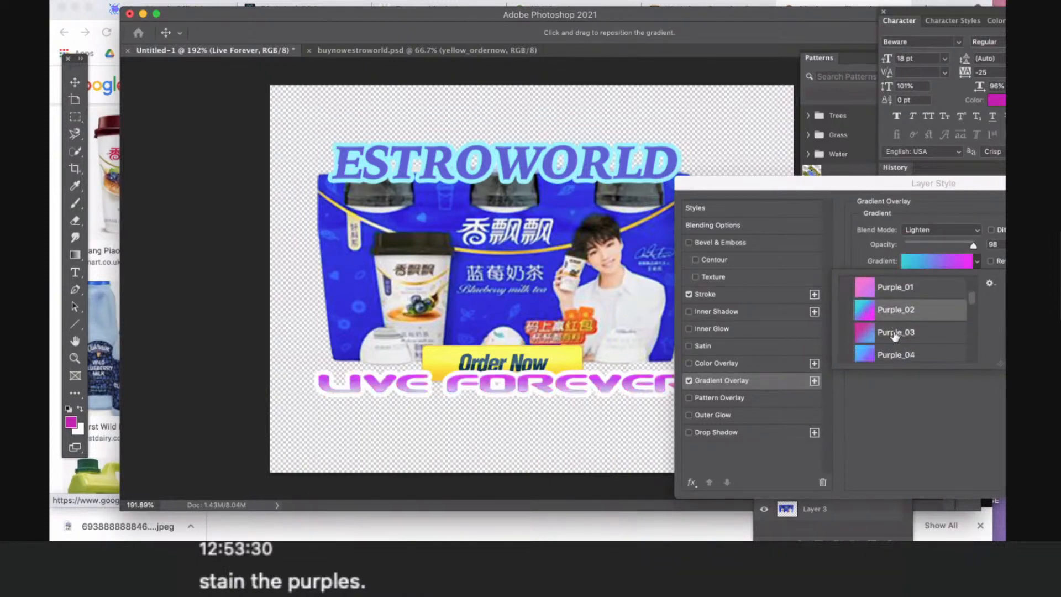
{"action": "left_click", "coordinate": [864, 314]}
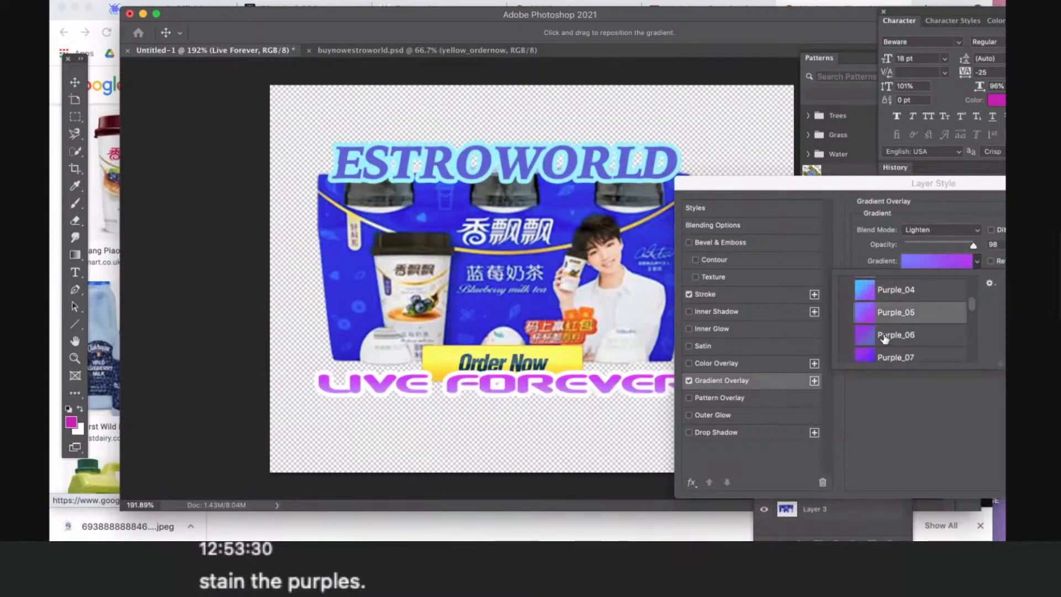
{"action": "scroll", "coordinate": [885, 338], "scroll_direction": "down", "scroll_amount": 1}
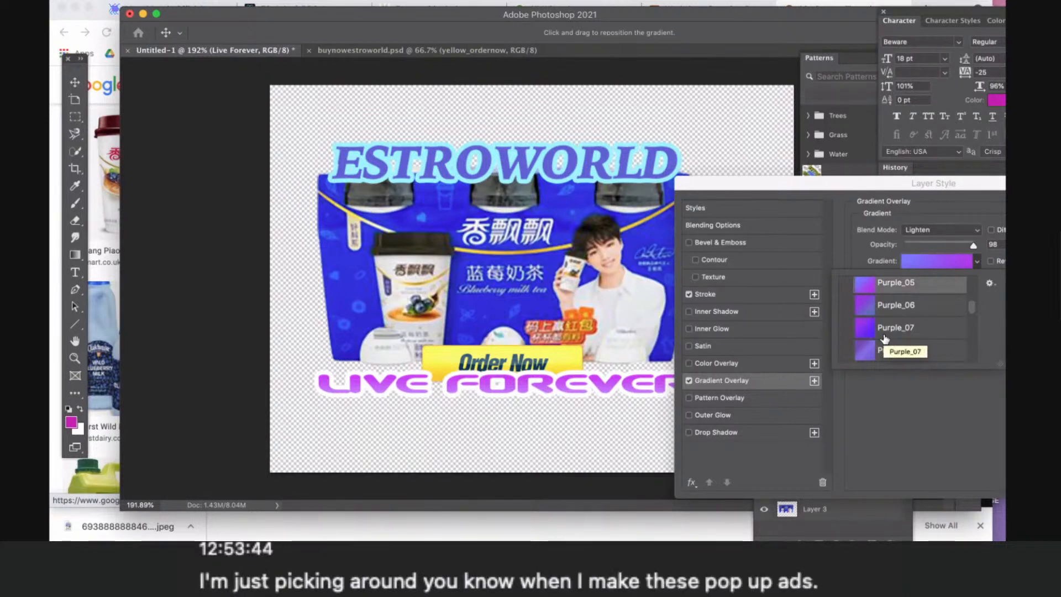
{"action": "left_click_drag", "start_coordinate": [841, 186], "coordinate": [683, 229]}
{"action": "left_click", "coordinate": [939, 257]}
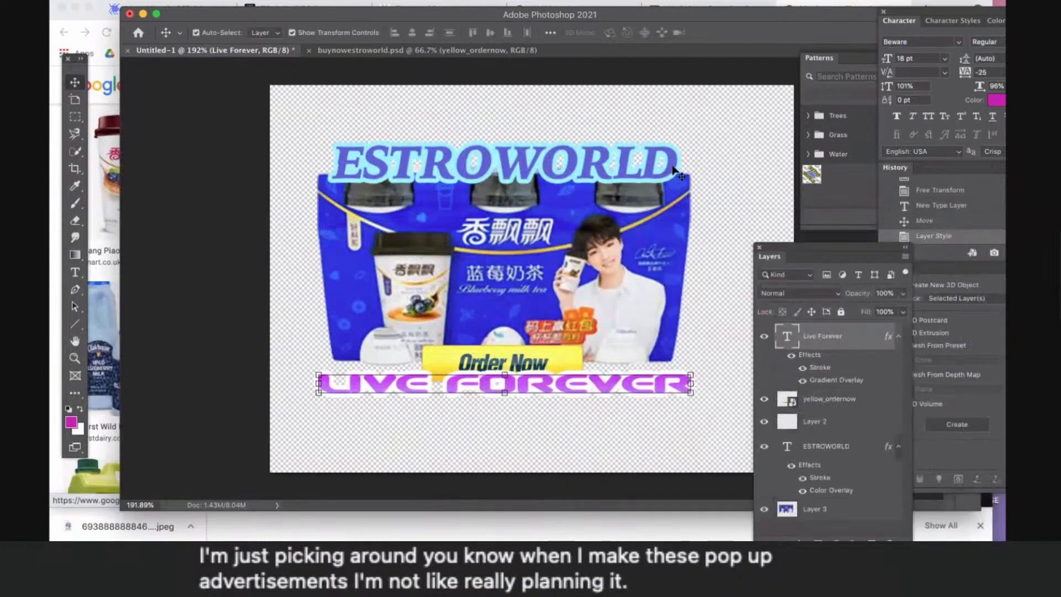
- Replace the Color Overlay effect on the ESTROWORLD text with a Gradient Overlay in its layer style
{"action": "left_click", "coordinate": [836, 447]}
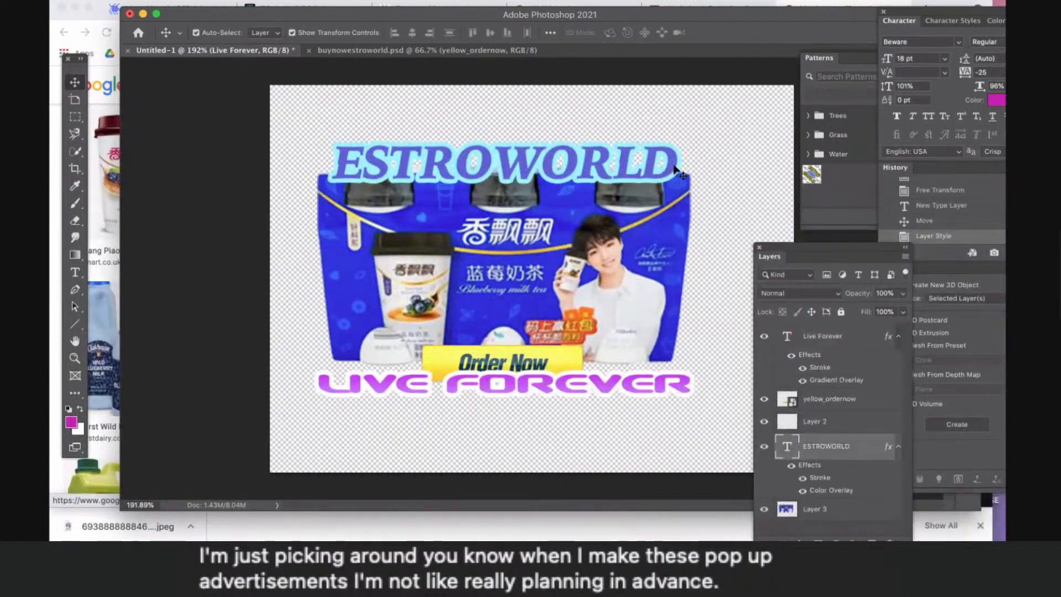
{"action": "double_click", "coordinate": [863, 452]}
{"action": "left_click_drag", "start_coordinate": [528, 229], "coordinate": [675, 176]}
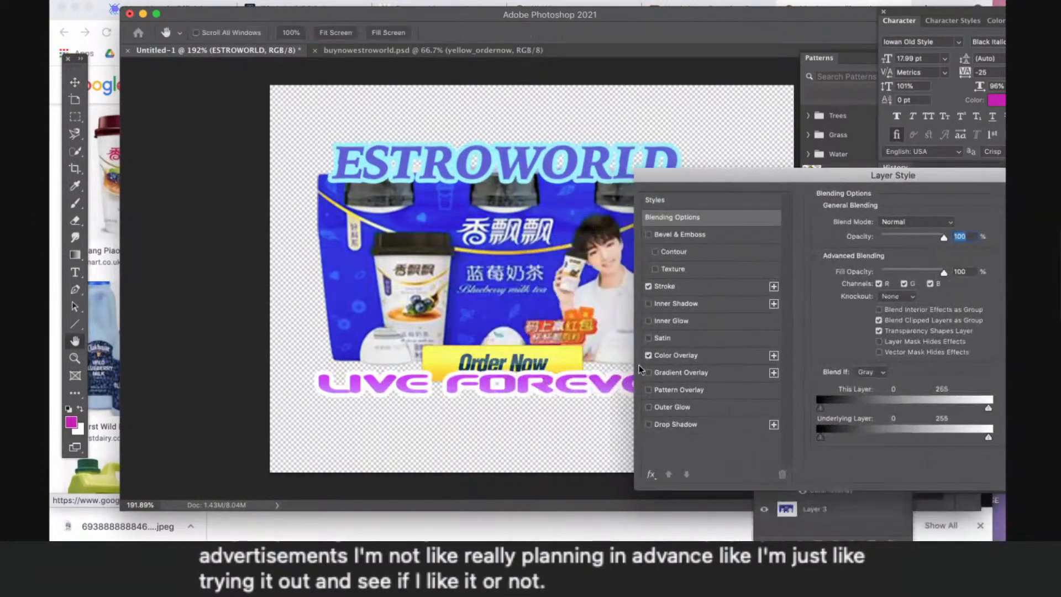
{"action": "left_click", "coordinate": [649, 373]}
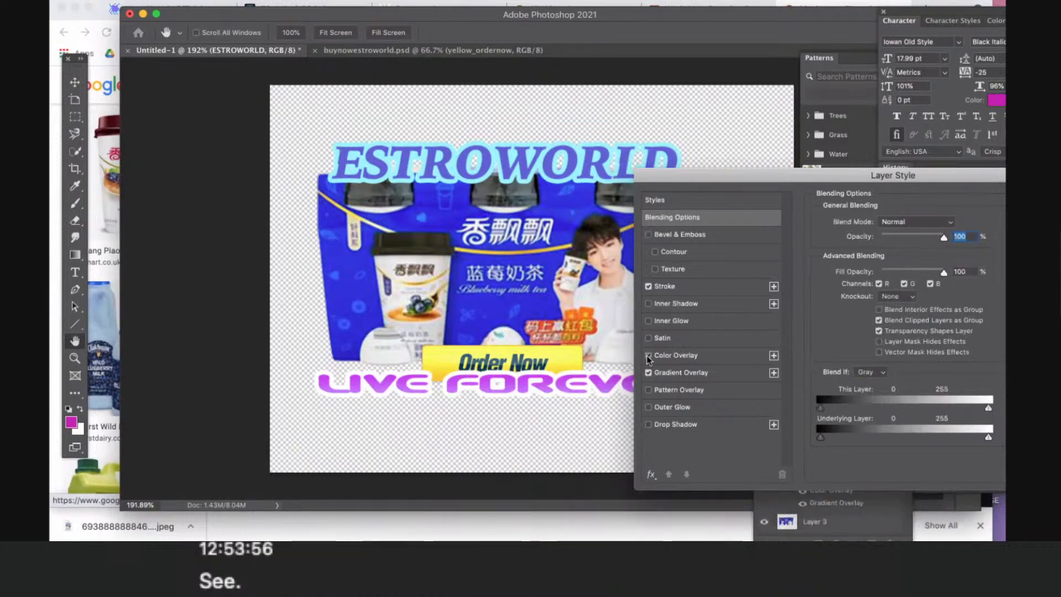
{"action": "left_click", "coordinate": [648, 356]}
{"action": "left_click", "coordinate": [679, 372]}
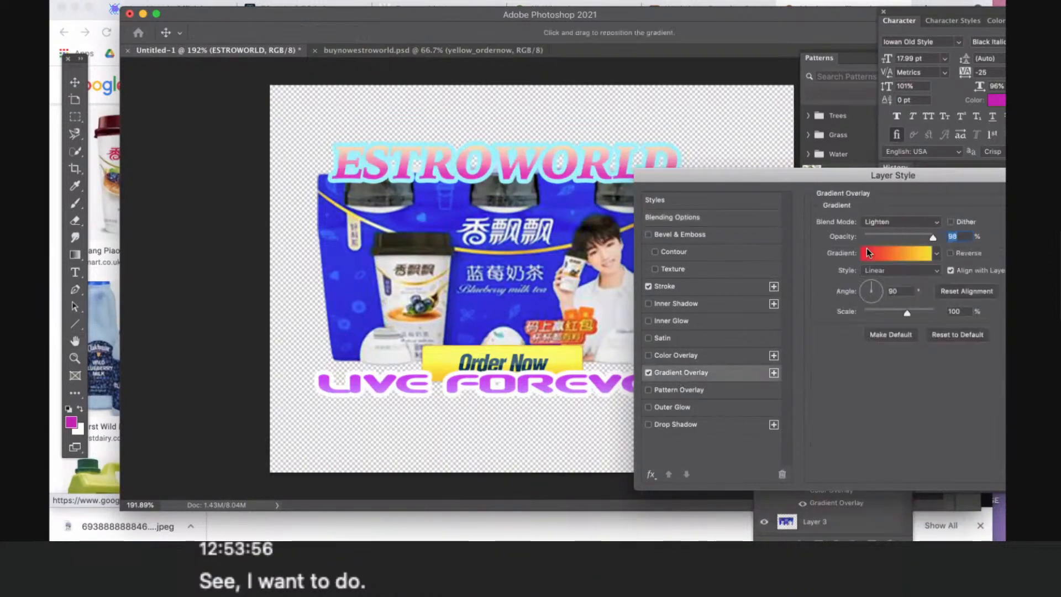
- Set the ESTROWORLD text's gradient overlay to the Purple_08 preset
{"action": "left_click", "coordinate": [936, 252]}
{"action": "left_click", "coordinate": [894, 343]}
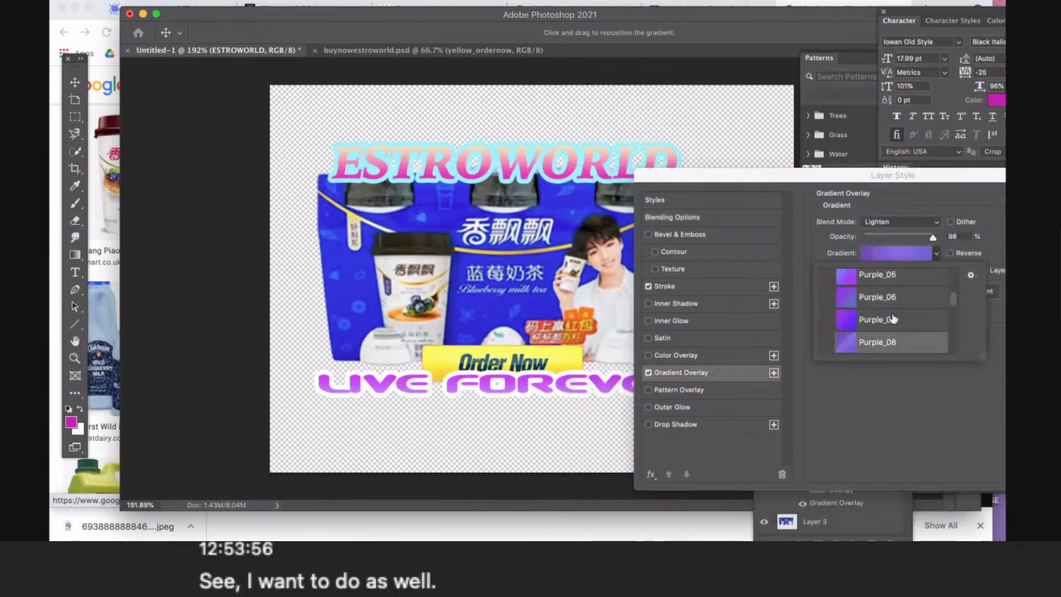
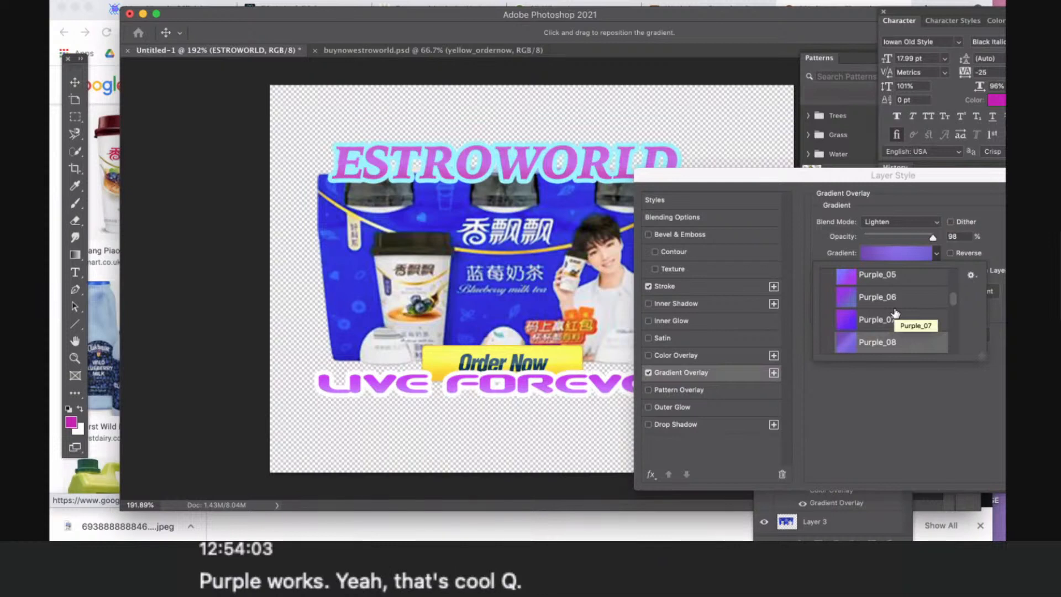
- Try the Purple_10 and Purple_09 gradients on the ESTROWORLD text and settle on Purple_11
{"action": "scroll", "coordinate": [895, 313], "scroll_direction": "down", "scroll_amount": 2}
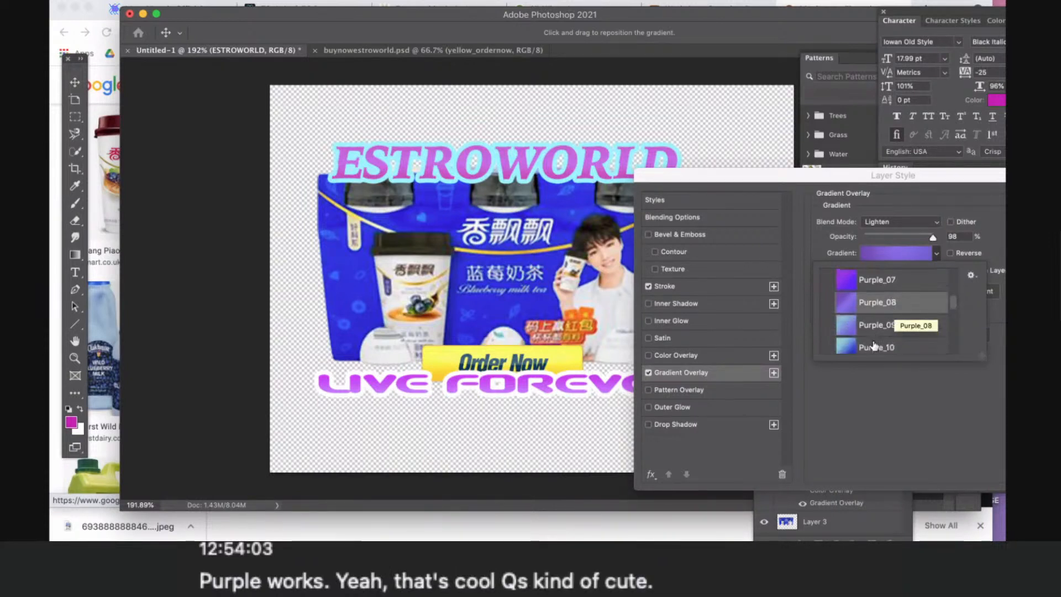
{"action": "left_click", "coordinate": [873, 343]}
{"action": "left_click", "coordinate": [872, 328]}
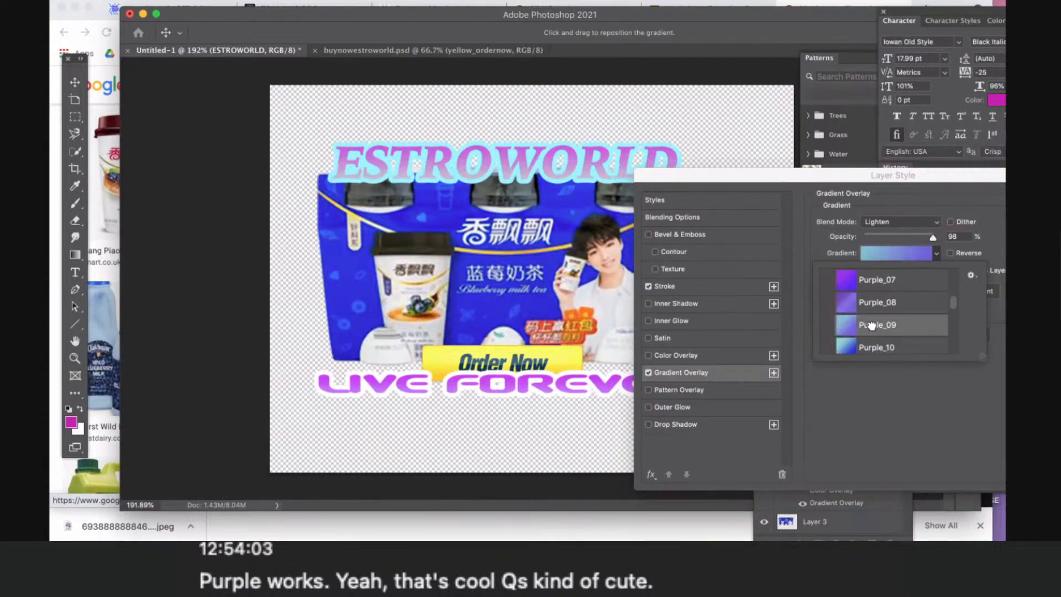
{"action": "scroll", "coordinate": [891, 319], "scroll_direction": "down", "scroll_amount": 3}
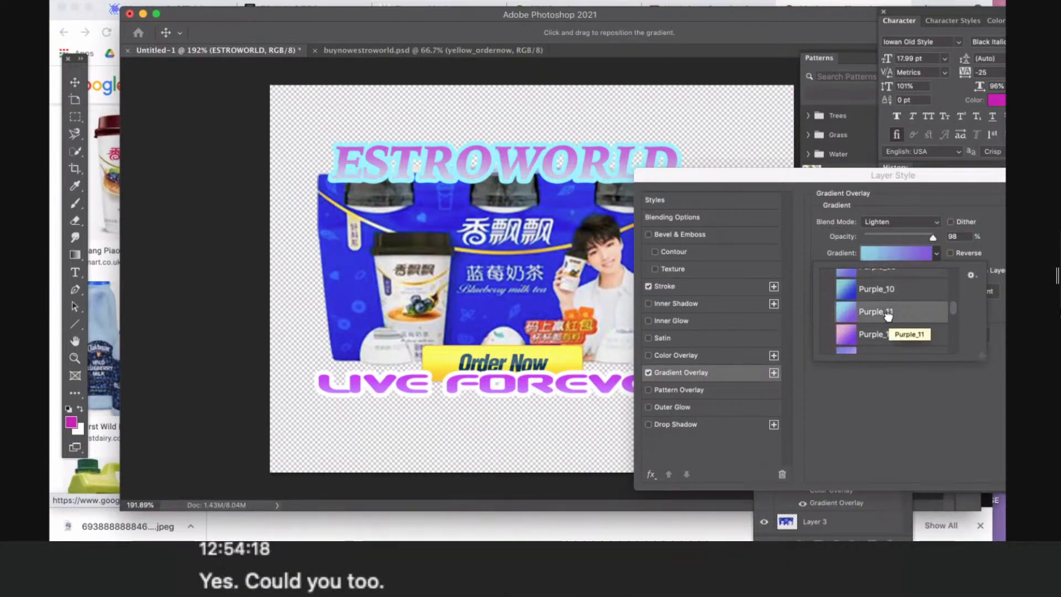
- Change the ESTROWORLD text's stroke color to white in its layer style
{"action": "left_click", "coordinate": [682, 286]}
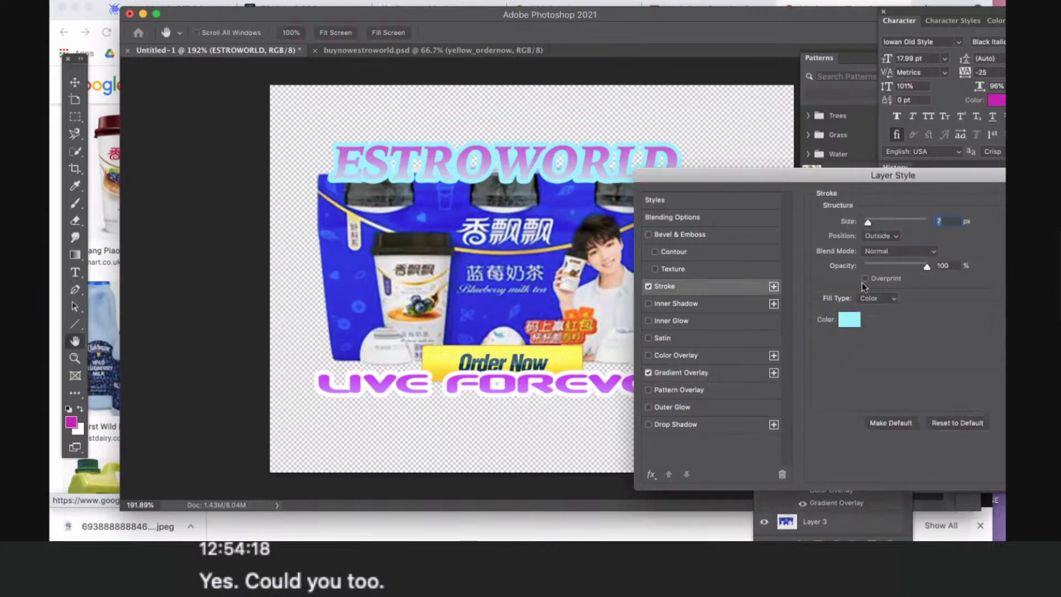
{"action": "left_click", "coordinate": [841, 321]}
{"action": "left_click_drag", "start_coordinate": [672, 354], "coordinate": [641, 349]}
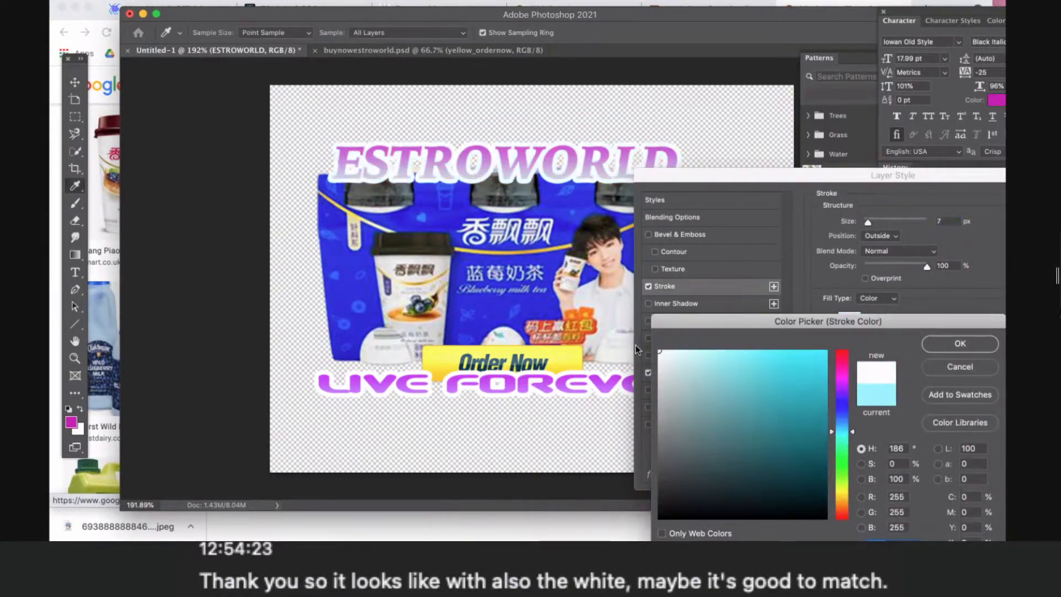
{"action": "left_click", "coordinate": [933, 347]}
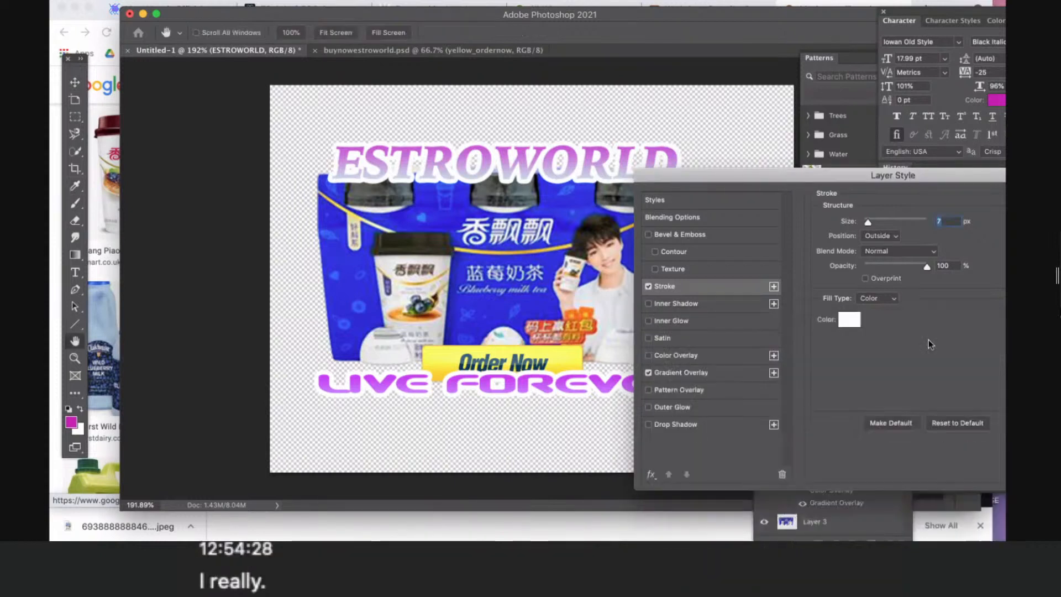
- Set the ESTROWORLD gradient overlay's opacity to 100% and move the gradient's cyan color stop to the 14% location
{"action": "left_click", "coordinate": [670, 374]}
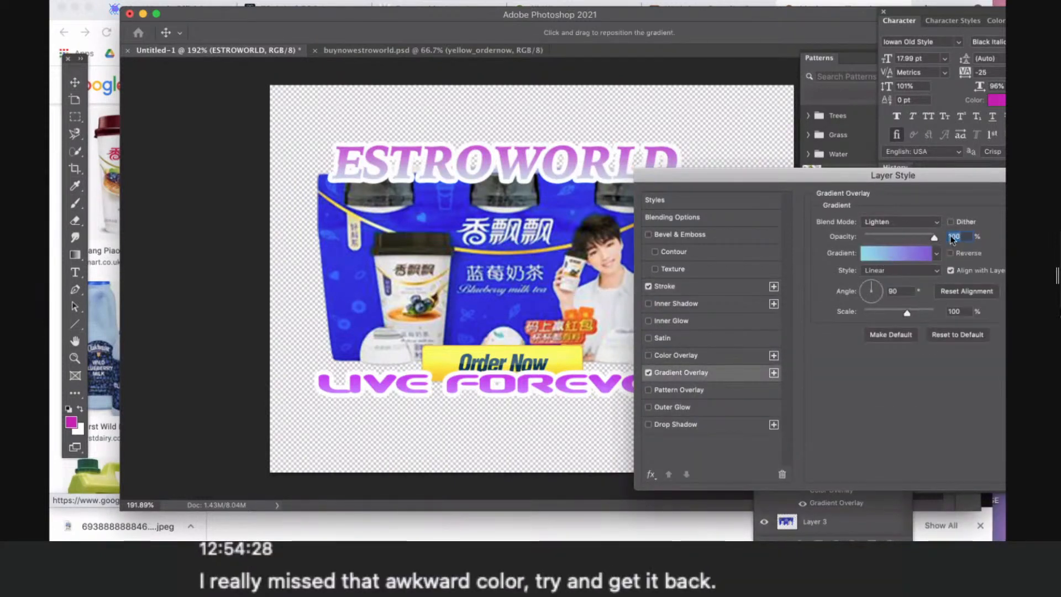
{"action": "left_click", "coordinate": [912, 252]}
{"action": "left_click_drag", "start_coordinate": [613, 466], "coordinate": [649, 468]}
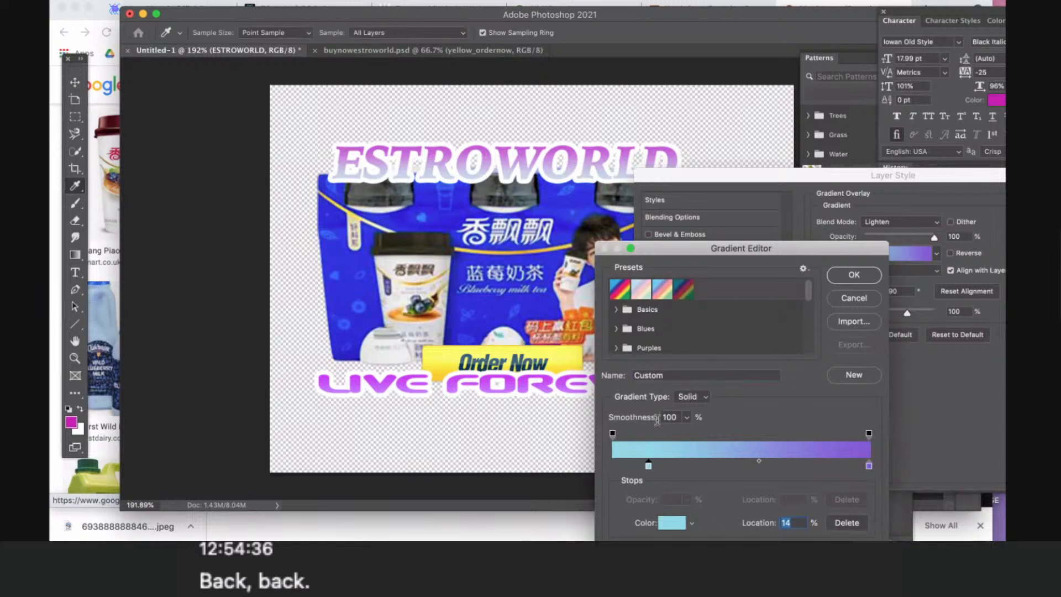
{"action": "left_click", "coordinate": [837, 276]}
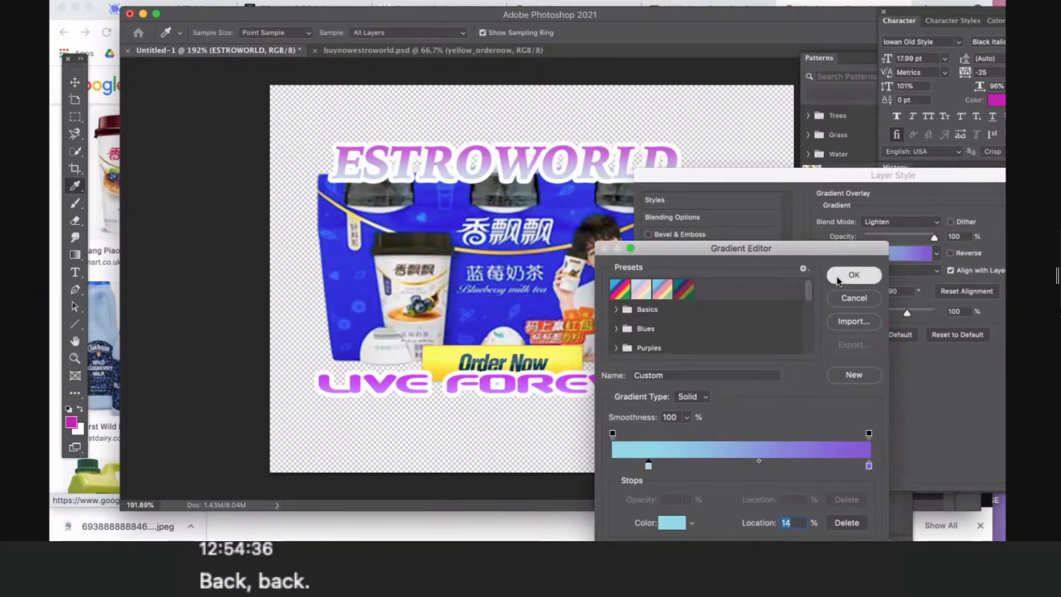
- Edit the gradient again, moving its cyan color stop to 42% and its starting opacity stop to 13%
{"action": "left_click", "coordinate": [901, 254]}
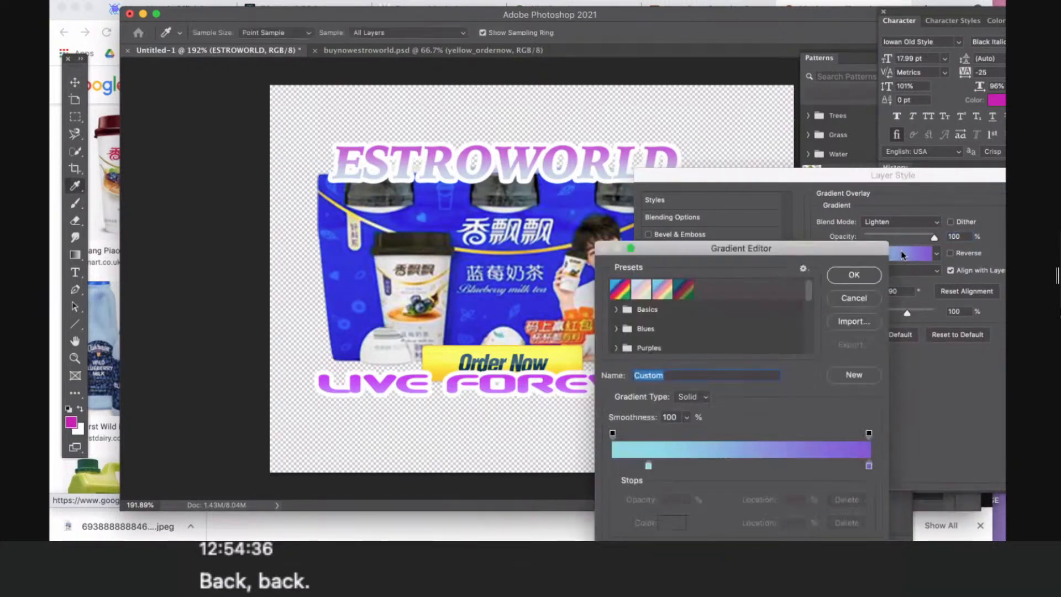
{"action": "left_click_drag", "start_coordinate": [649, 466], "coordinate": [723, 470]}
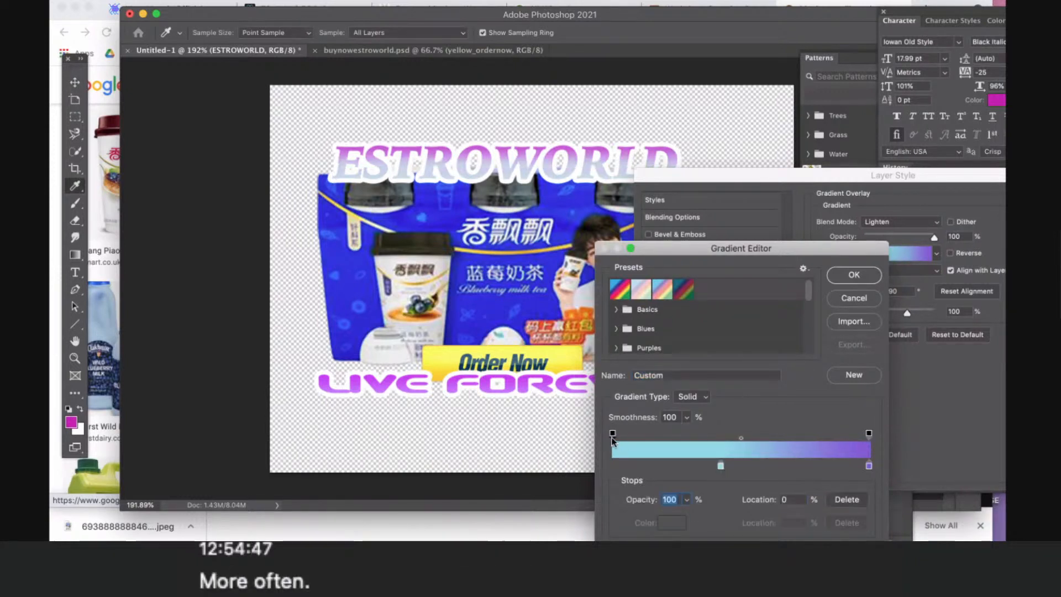
{"action": "left_click_drag", "start_coordinate": [612, 433], "coordinate": [646, 434]}
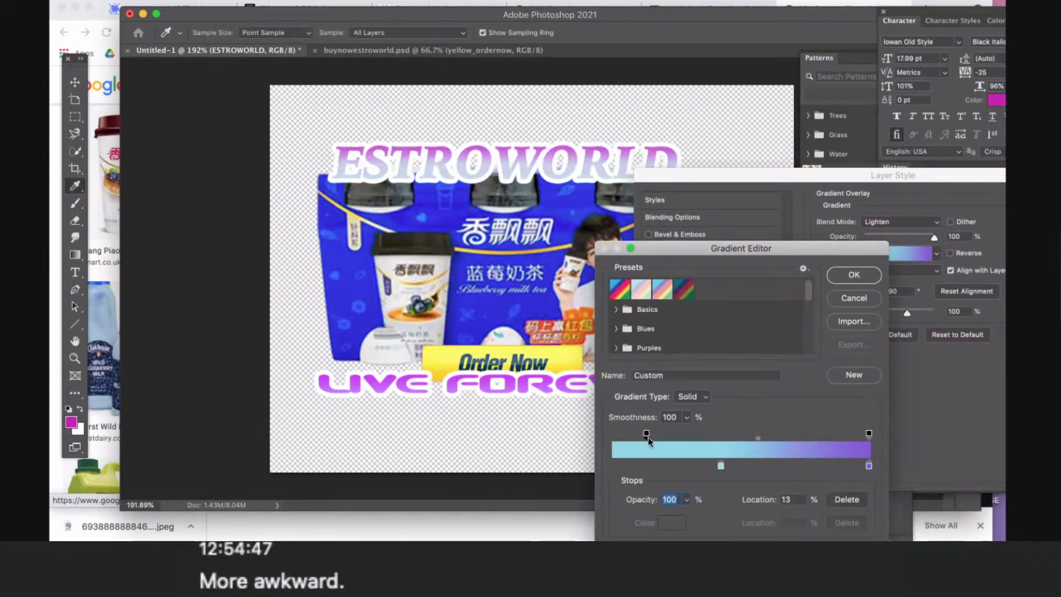
- Change the gradient's cyan stop to a brighter light cyan and accept the edited gradient
{"action": "double_click", "coordinate": [720, 466]}
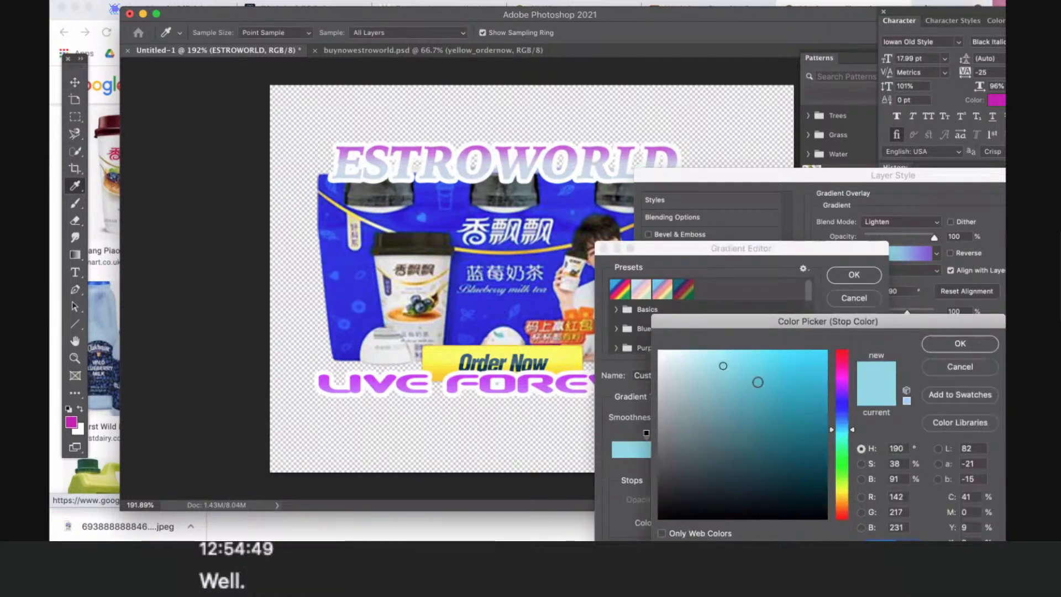
{"action": "left_click_drag", "start_coordinate": [757, 374], "coordinate": [772, 368]}
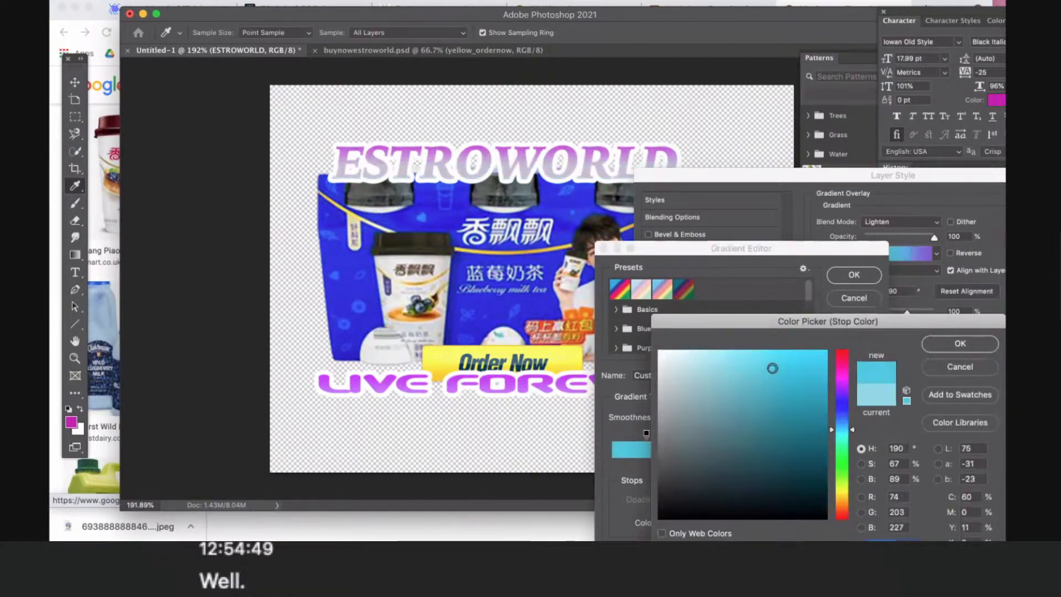
{"action": "left_click", "coordinate": [747, 355]}
{"action": "left_click", "coordinate": [943, 345]}
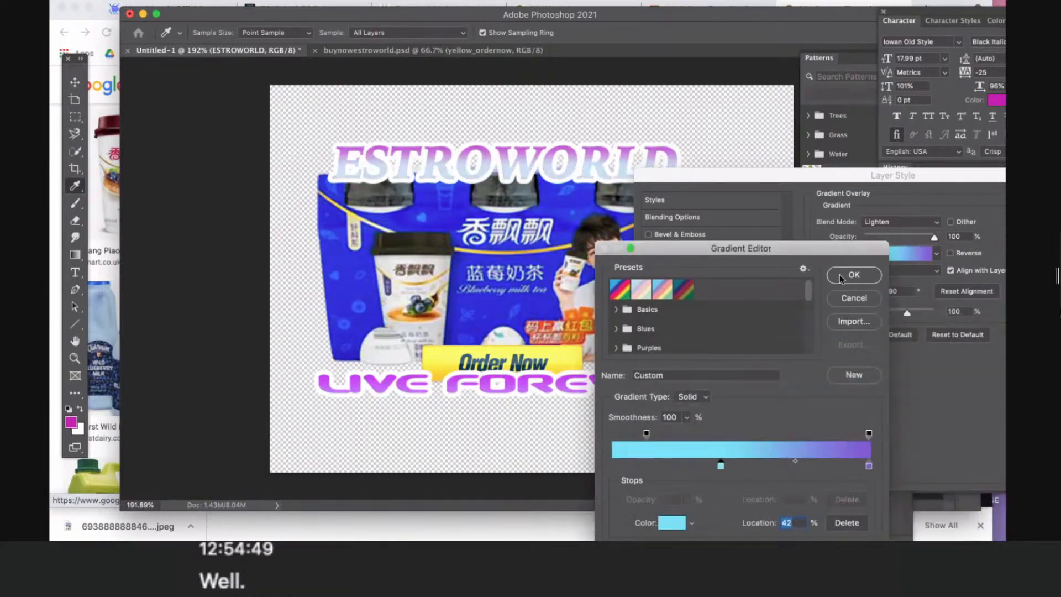
{"action": "left_click", "coordinate": [854, 275]}
- Set the gradient overlay's blend mode to Normal, move the cyan stop to 19% and accept the layer style
{"action": "left_click", "coordinate": [901, 222]}
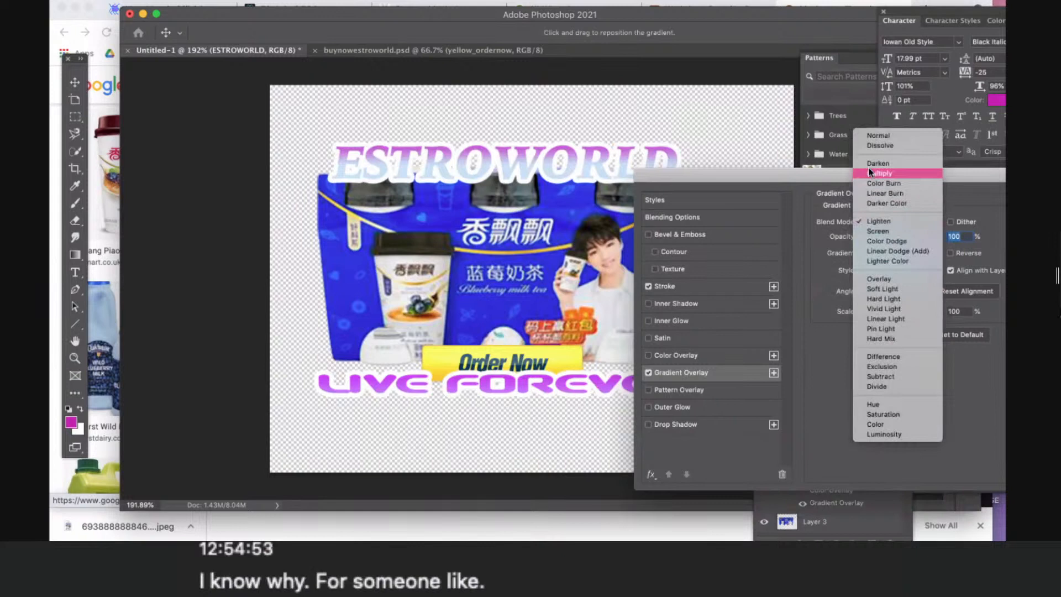
{"action": "left_click", "coordinate": [866, 136]}
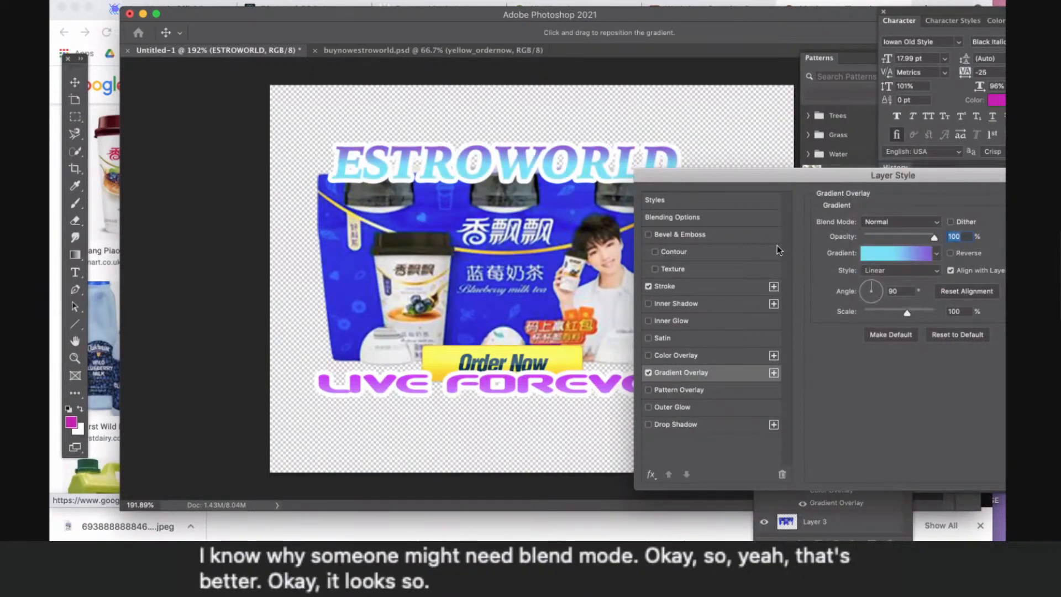
{"action": "left_click", "coordinate": [868, 256]}
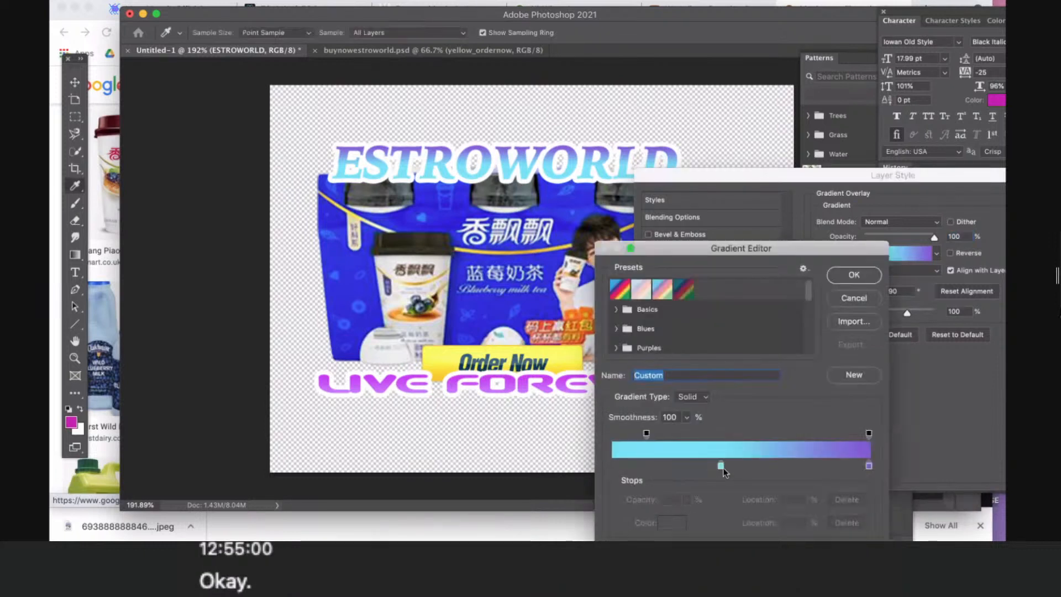
{"action": "left_click_drag", "start_coordinate": [722, 465], "coordinate": [663, 462]}
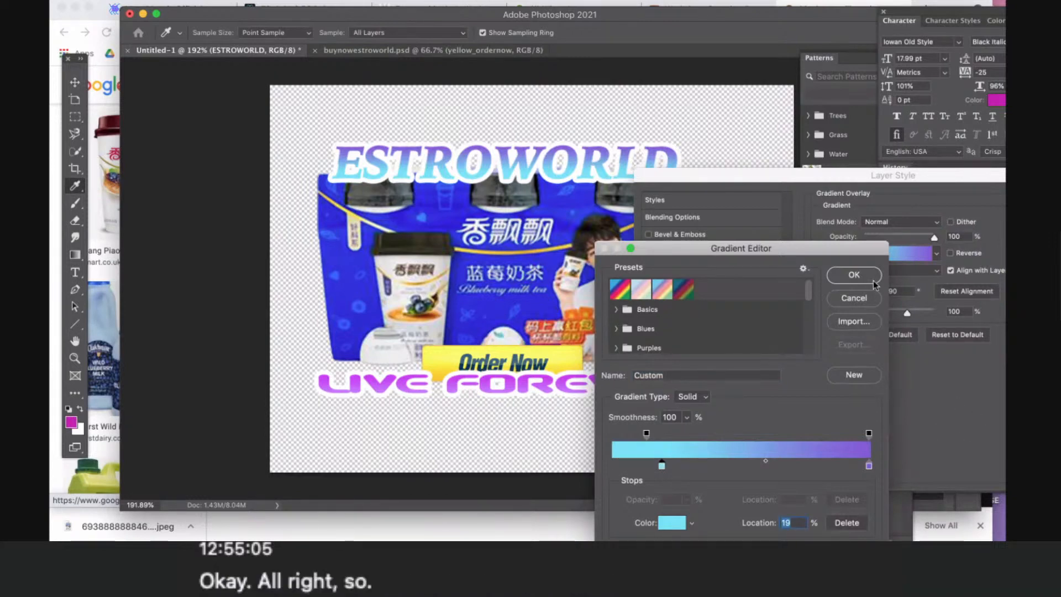
{"action": "left_click", "coordinate": [855, 274]}
{"action": "left_click_drag", "start_coordinate": [709, 182], "coordinate": [442, 241]}
{"action": "left_click", "coordinate": [852, 264]}
- Add a white 7 px outside stroke to the milk tea image on Layer 3
{"action": "left_click", "coordinate": [592, 267]}
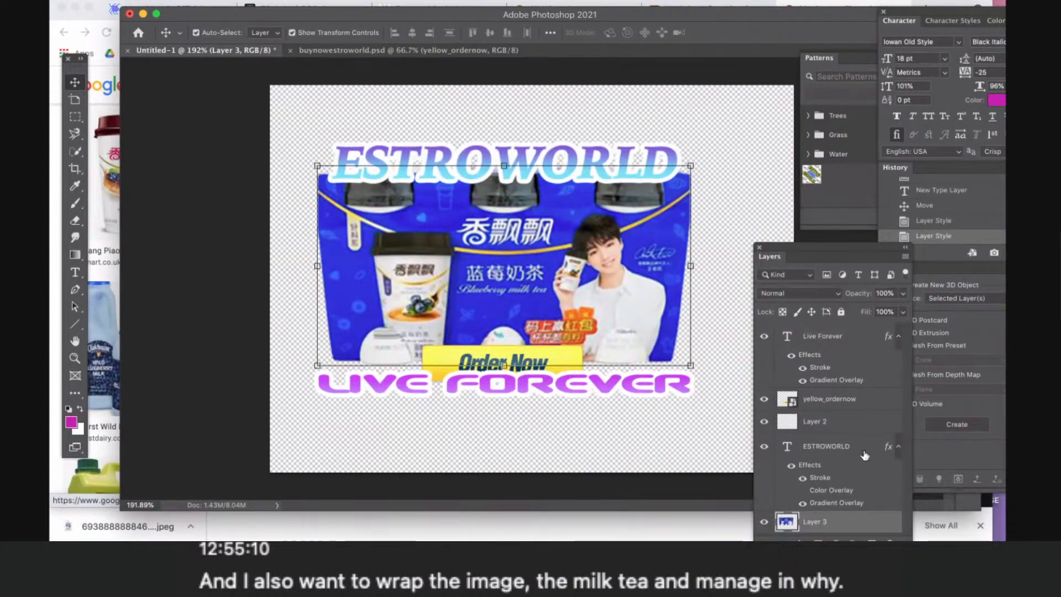
{"action": "double_click", "coordinate": [860, 522]}
{"action": "left_click_drag", "start_coordinate": [523, 232], "coordinate": [804, 224]}
{"action": "left_click", "coordinate": [686, 336]}
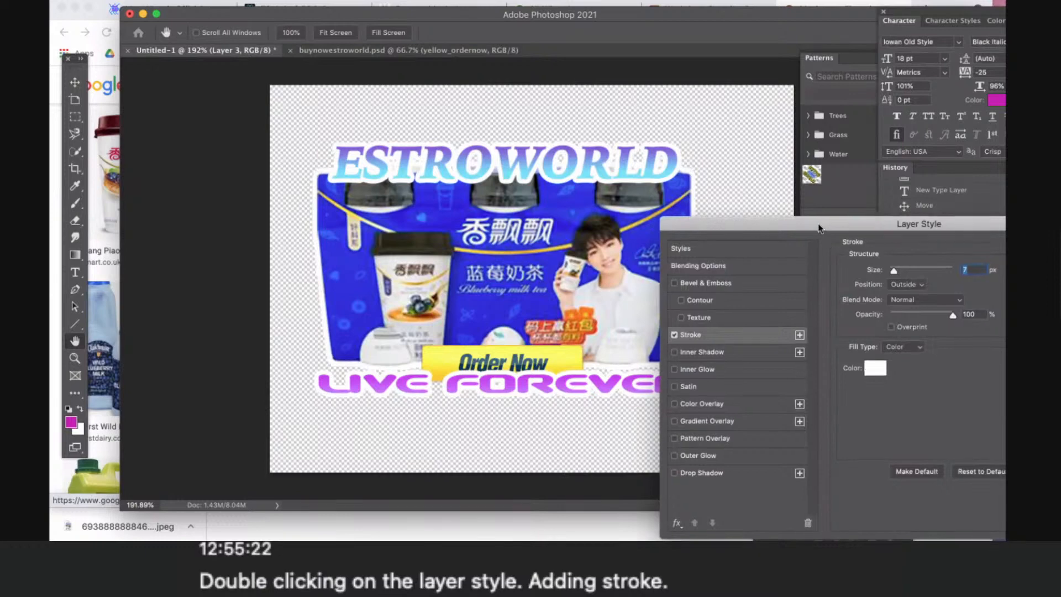
{"action": "left_click_drag", "start_coordinate": [825, 226], "coordinate": [548, 236]}
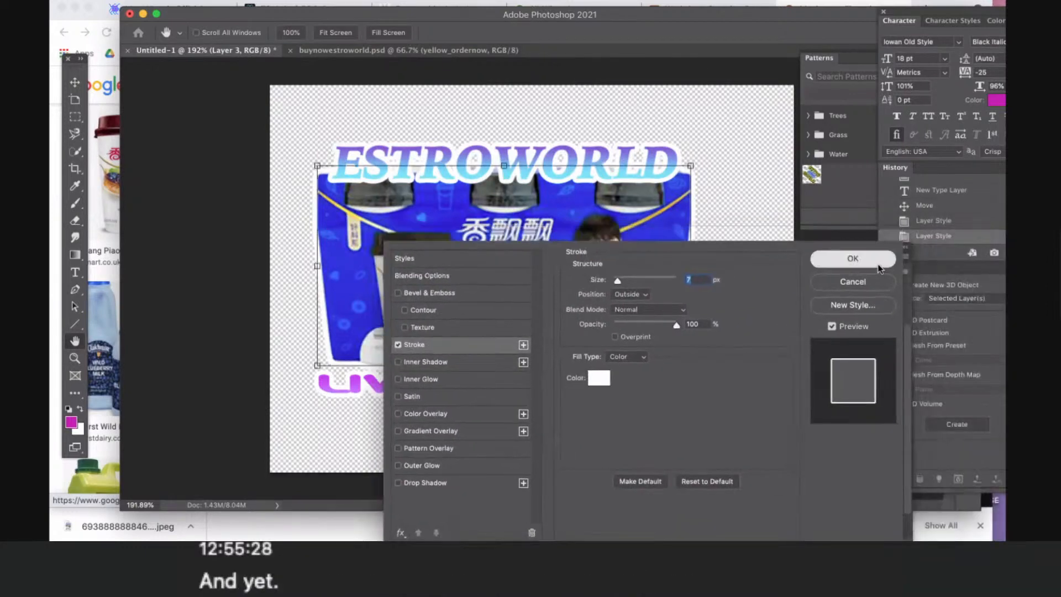
{"action": "left_click", "coordinate": [878, 260]}
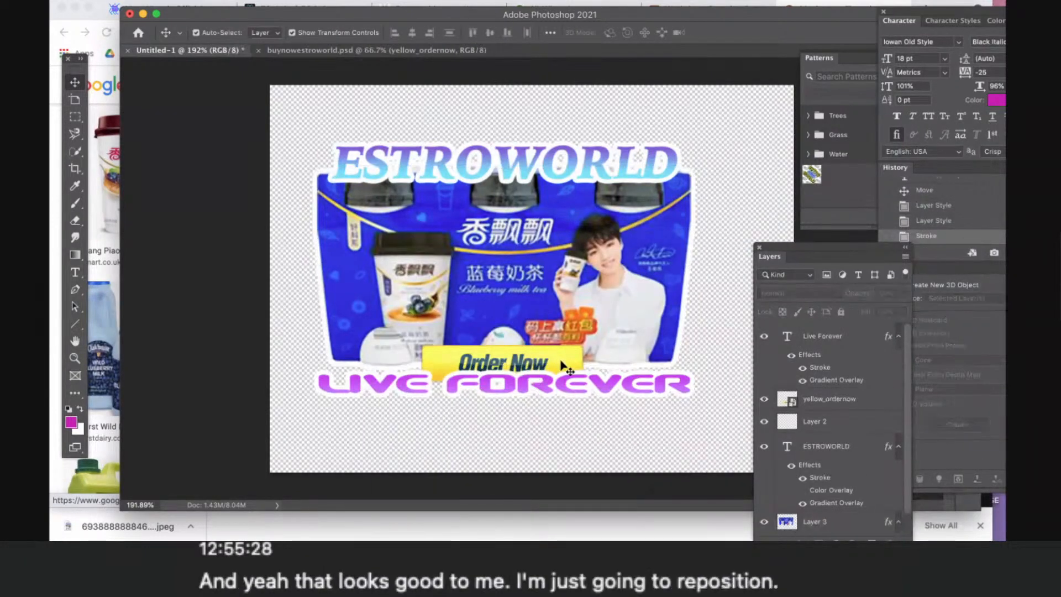
- Move the Order Now button up onto the milk tea image and raise the Live Forever text against the image's lower edge
{"action": "left_click_drag", "start_coordinate": [566, 357], "coordinate": [560, 337]}
{"action": "left_click_drag", "start_coordinate": [571, 389], "coordinate": [565, 376]}
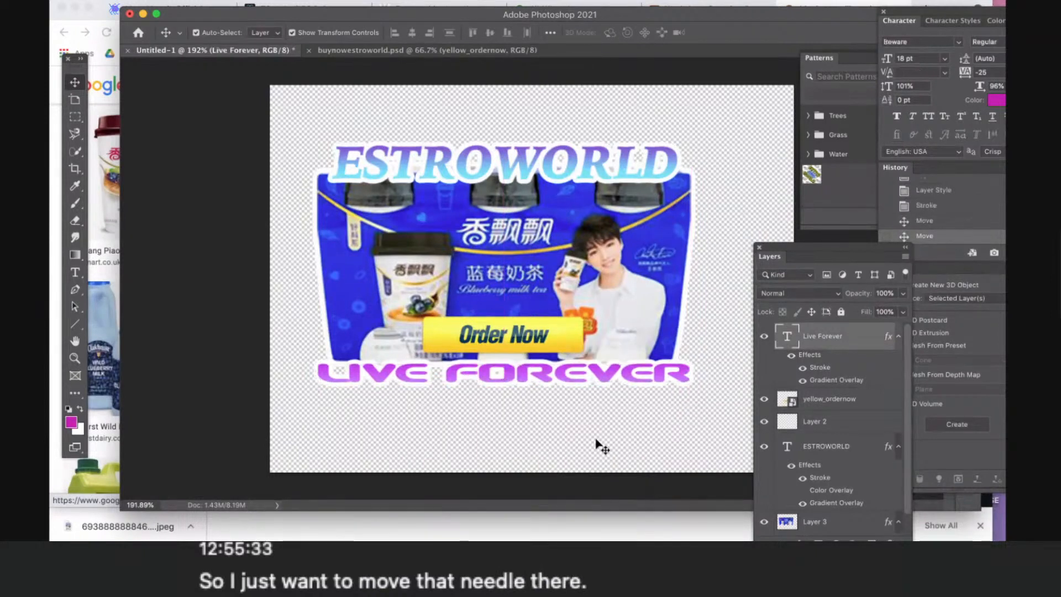
{"action": "left_click", "coordinate": [596, 440]}
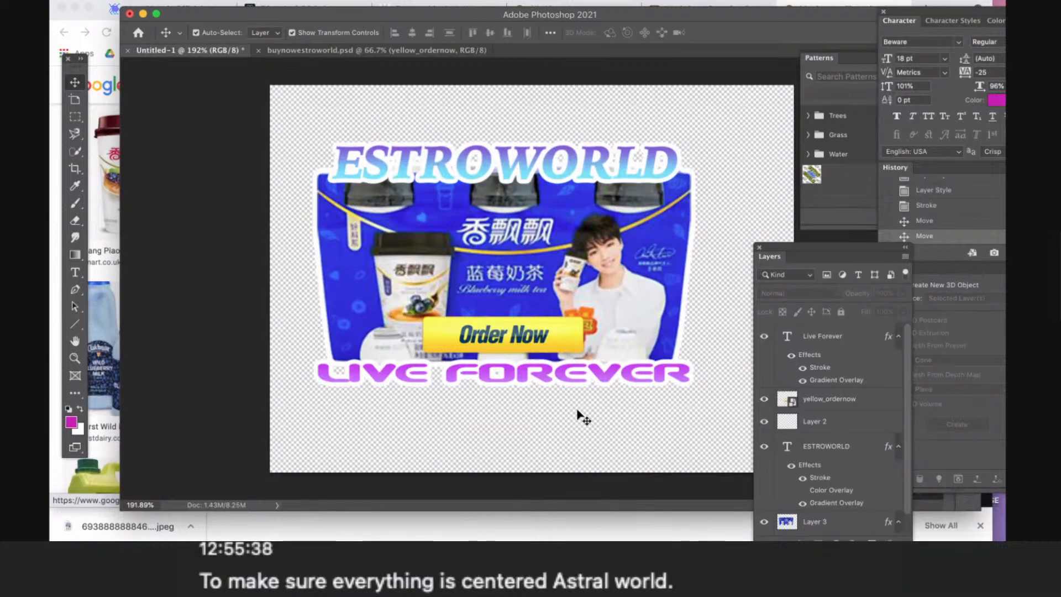
- Scale the Order Now button down to about 12.32%, keeping it centered on the milk tea image
{"action": "left_click", "coordinate": [587, 332]}
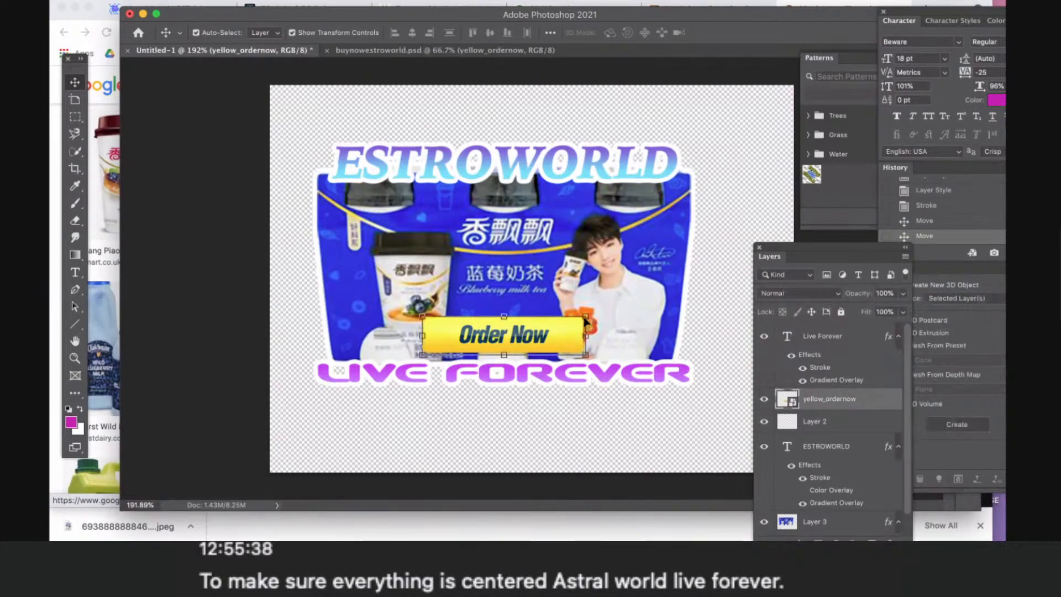
{"action": "left_click_drag", "start_coordinate": [586, 321], "coordinate": [552, 351]}
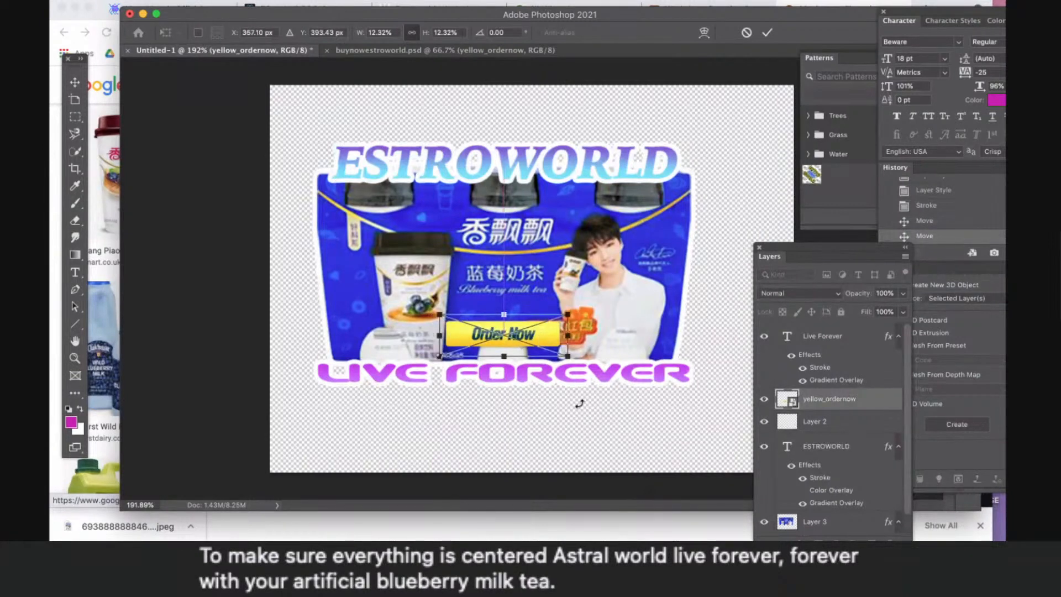
{"action": "key", "text": "Return"}
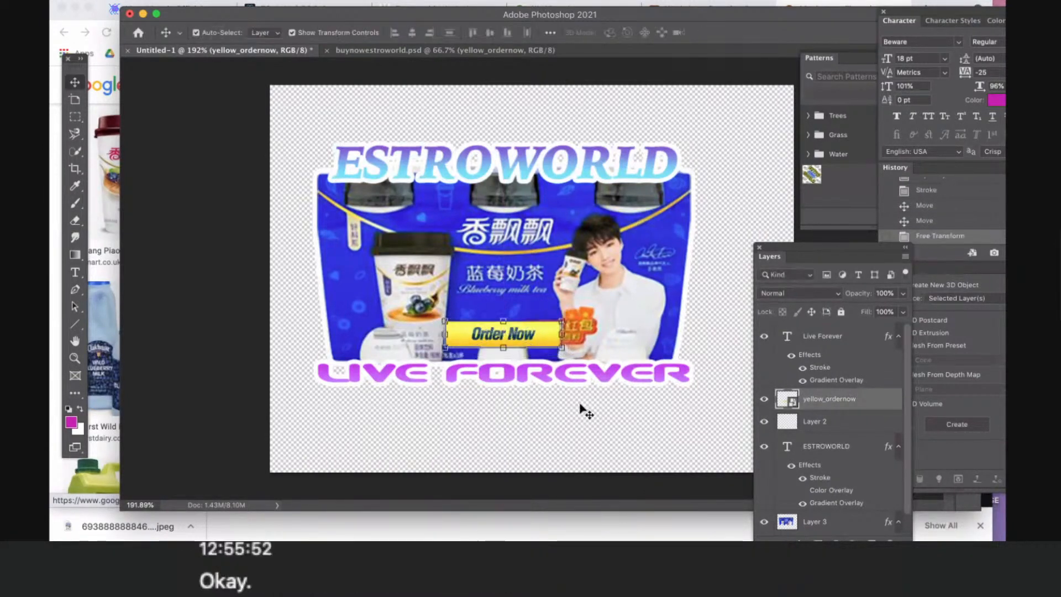
{"action": "left_click", "coordinate": [580, 405]}
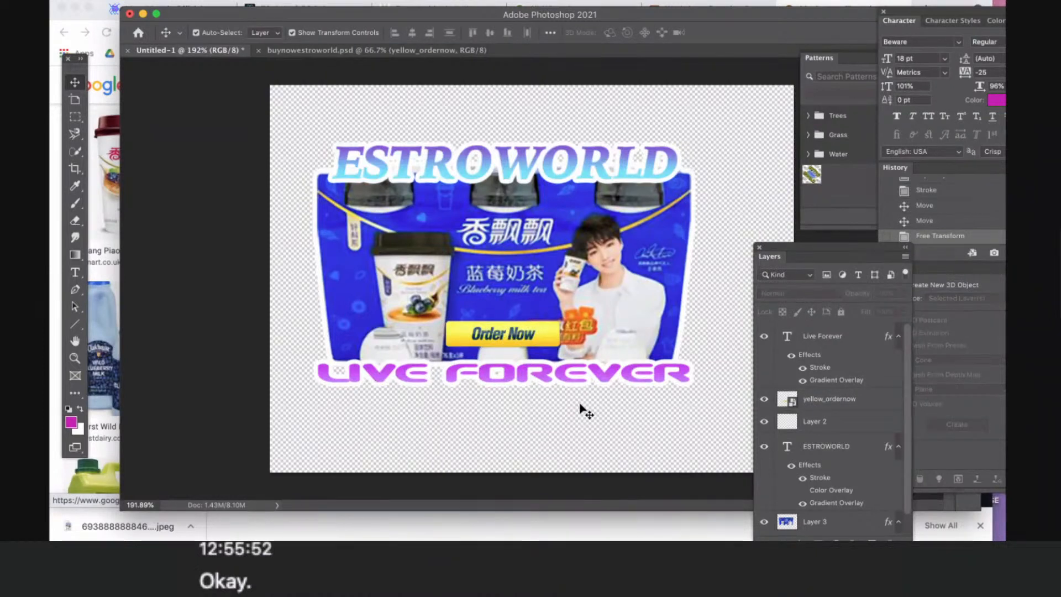
- Enlarge the Order Now button to about 13.72% and recenter it just above the Live Forever text
{"action": "left_click", "coordinate": [467, 326]}
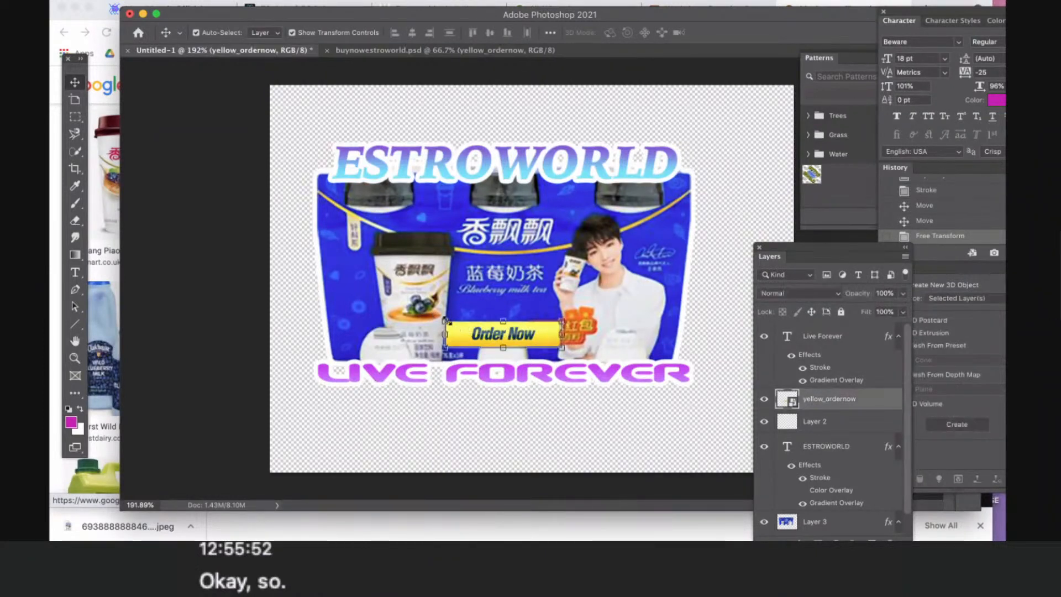
{"action": "key", "text": "ctrl+t"}
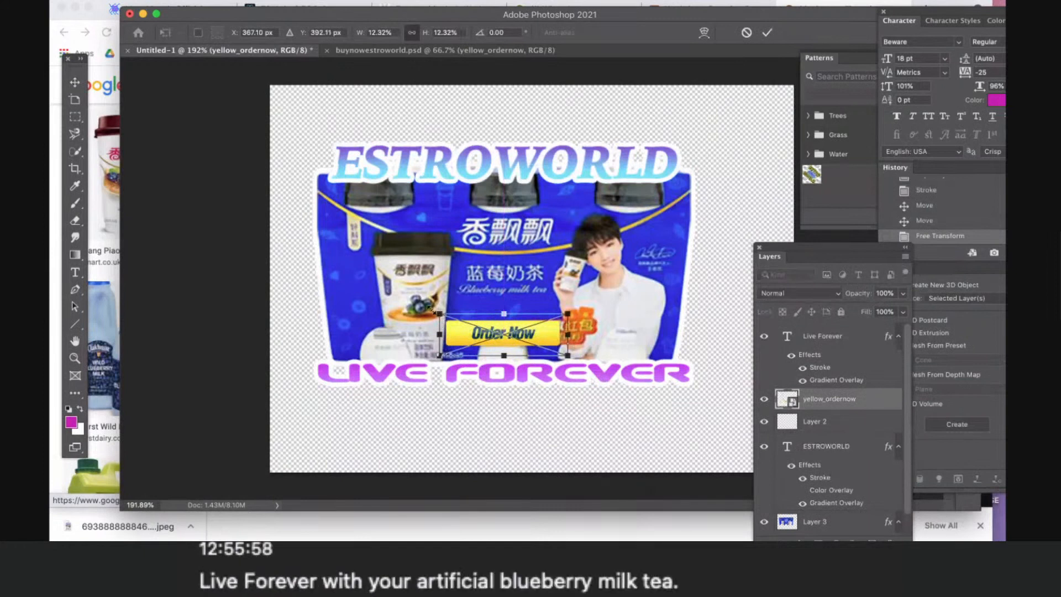
{"action": "left_click_drag", "start_coordinate": [440, 314], "coordinate": [425, 309]}
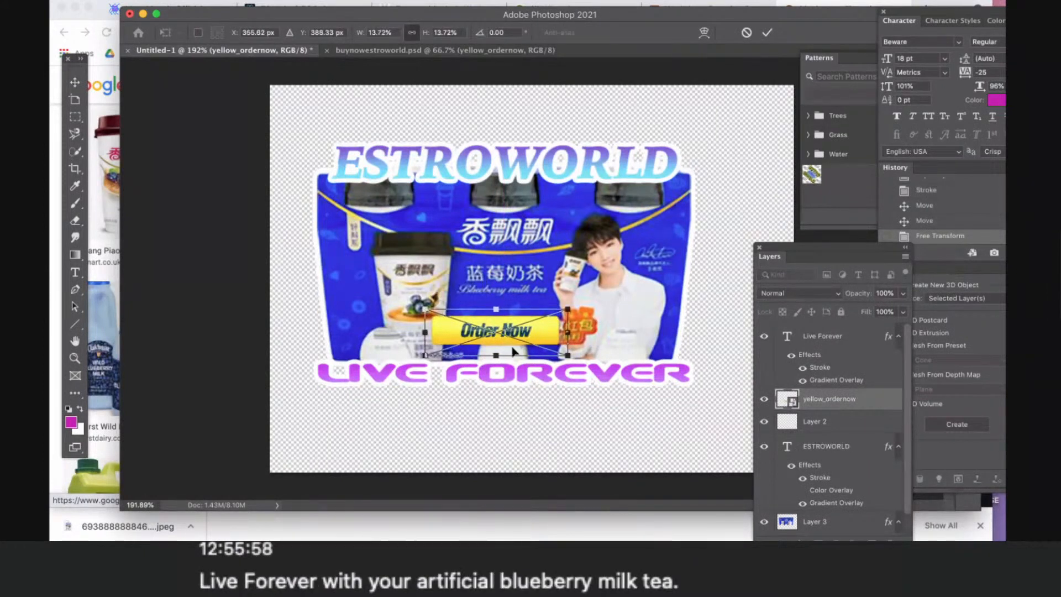
{"action": "left_click_drag", "start_coordinate": [546, 337], "coordinate": [547, 339]}
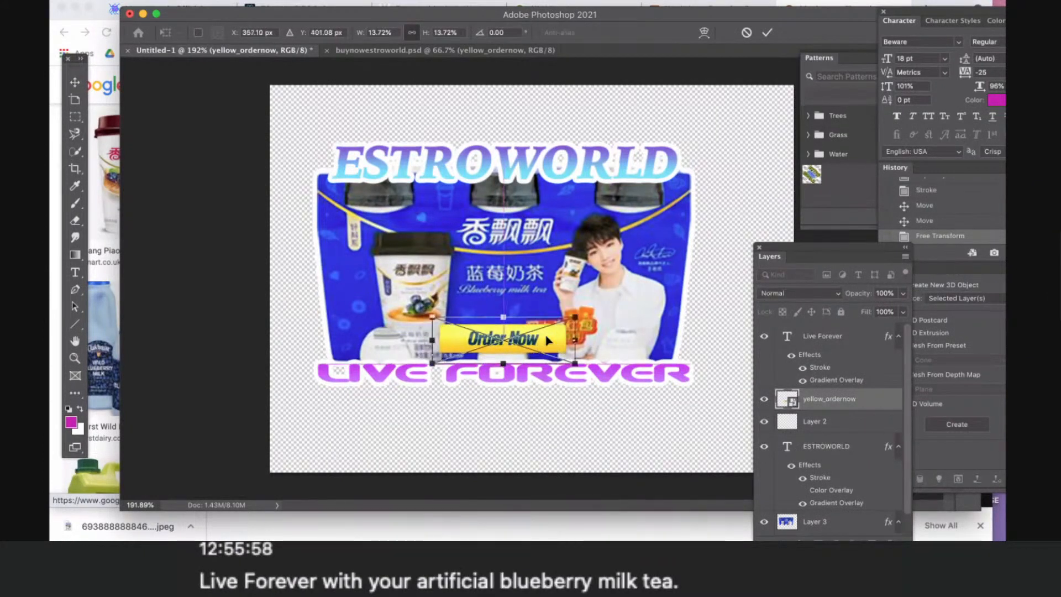
{"action": "key", "text": "Return"}
{"action": "left_click", "coordinate": [616, 449]}
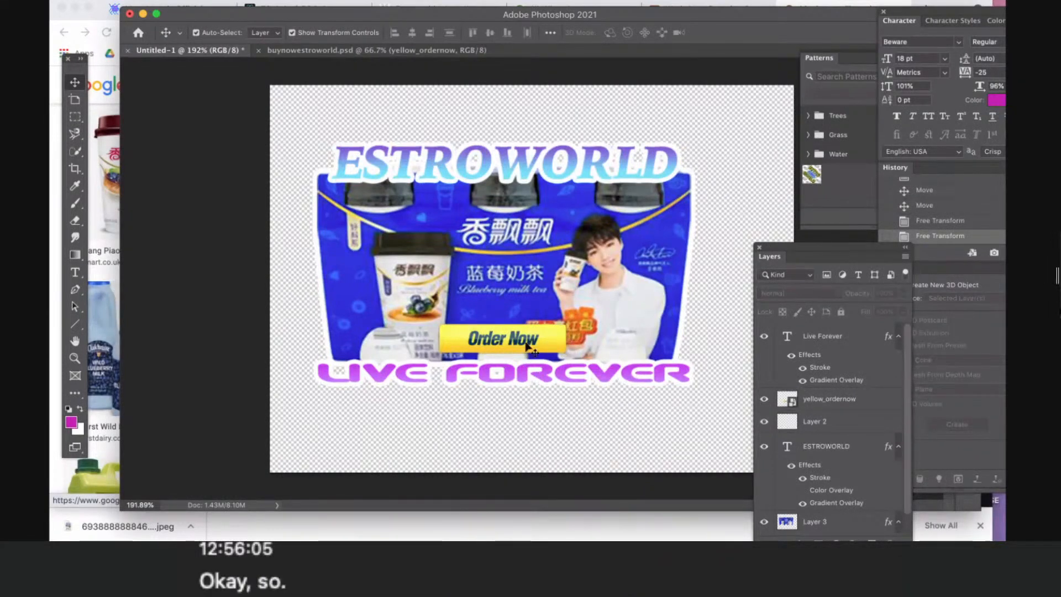
{"action": "left_click_drag", "start_coordinate": [530, 342], "coordinate": [528, 341]}
{"action": "left_click", "coordinate": [602, 416]}
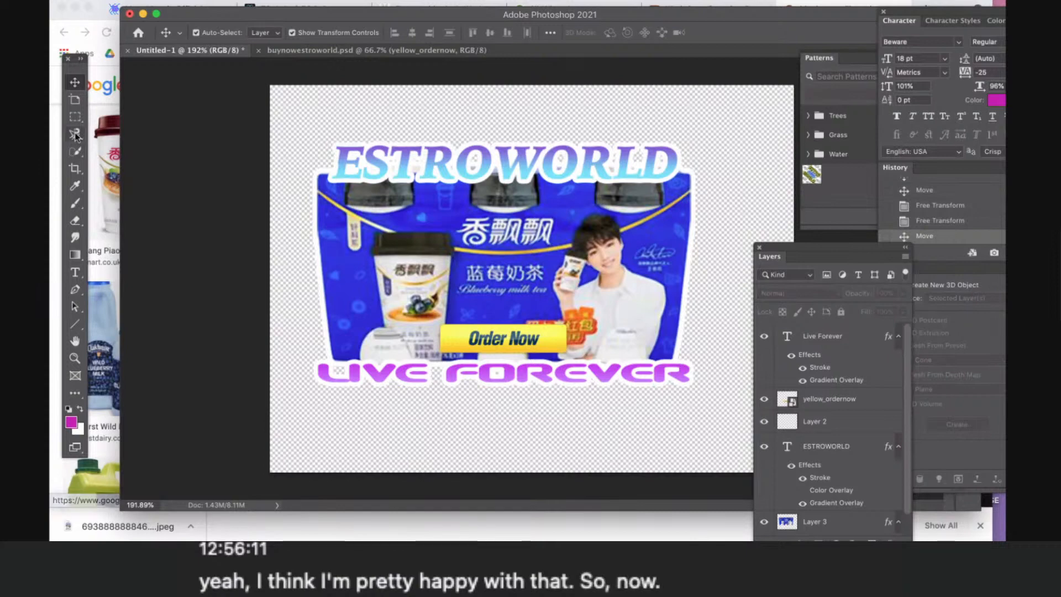
- Crop the canvas closer around the milk tea advertisement, trimming the empty transparent space on all sides
{"action": "left_click", "coordinate": [78, 172]}
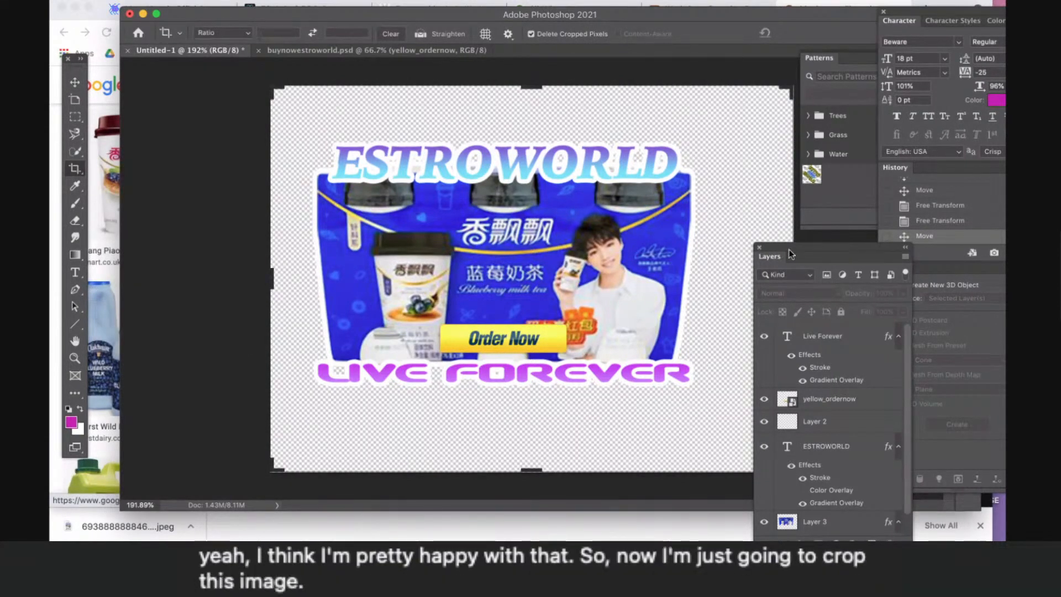
{"action": "left_click_drag", "start_coordinate": [791, 250], "coordinate": [869, 213]}
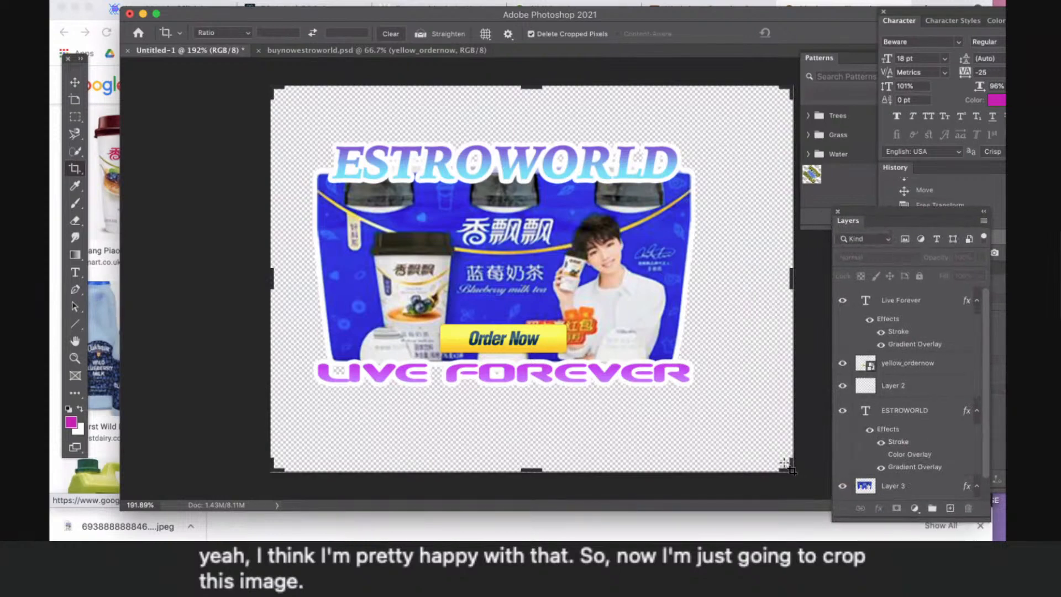
{"action": "left_click_drag", "start_coordinate": [789, 468], "coordinate": [755, 438]}
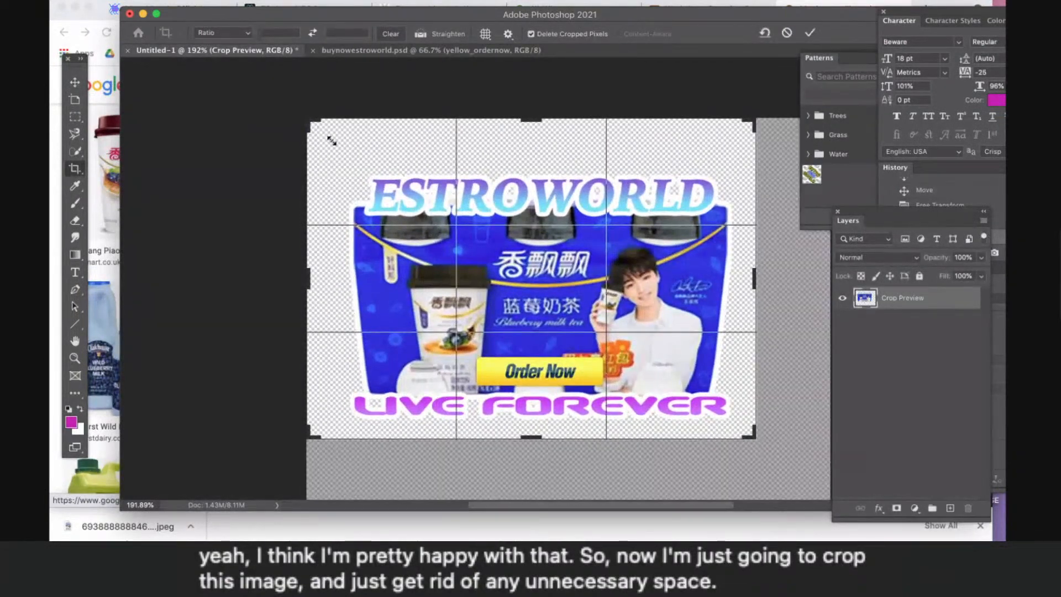
{"action": "mouse_move", "coordinate": [331, 141]}
{"action": "left_mouse_down"}
{"action": "mouse_move", "coordinate": [326, 120]}
{"action": "mouse_move", "coordinate": [325, 139]}
{"action": "left_mouse_up"}
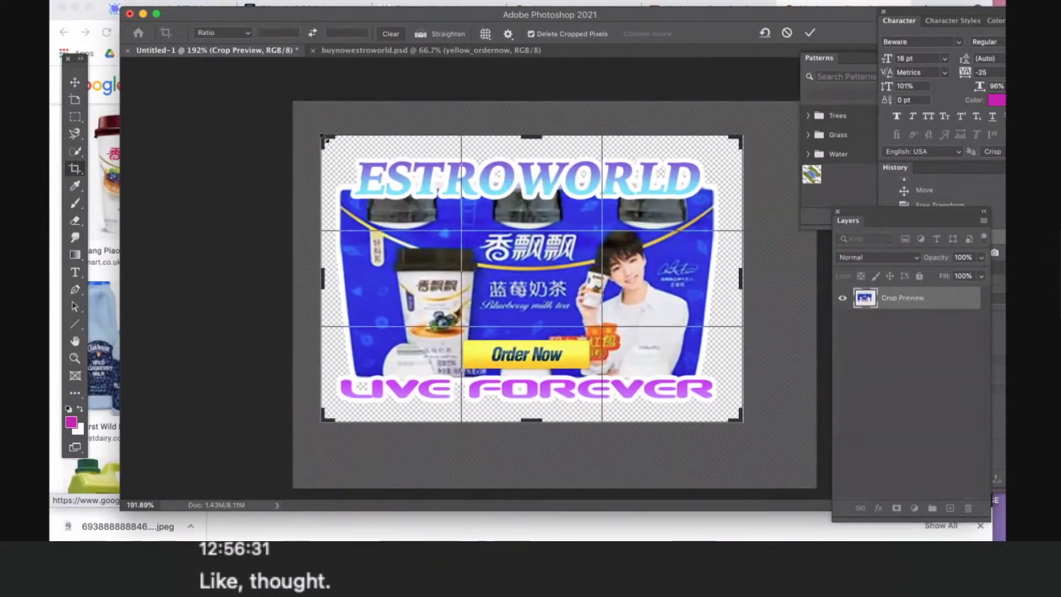
{"action": "key", "text": "Return"}
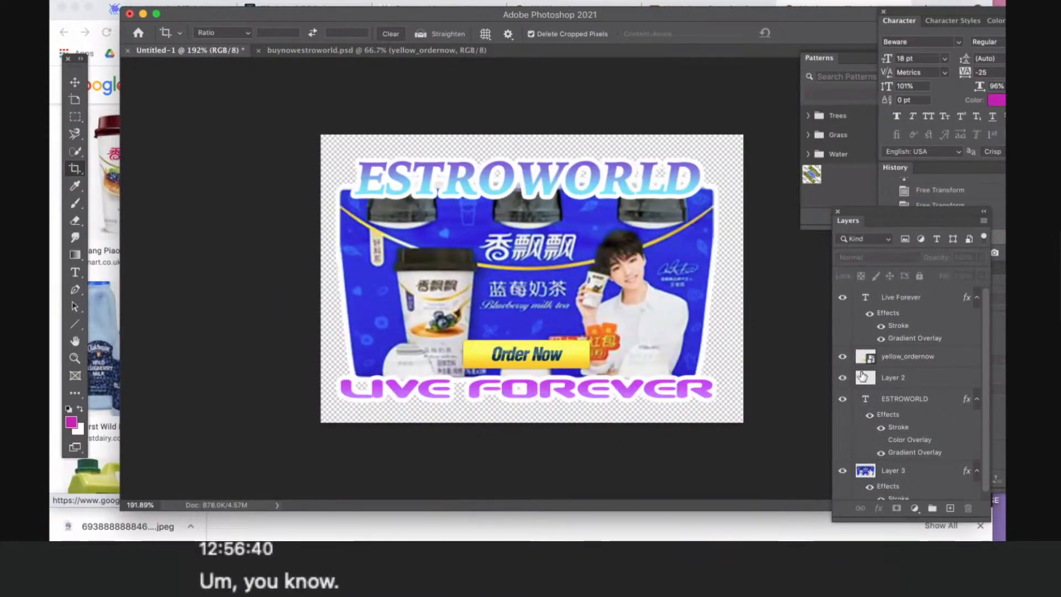
- Change the fill type of Layer 3's stroke around the milk tea image to Gradient
{"action": "left_click", "coordinate": [75, 82]}
{"action": "scroll", "coordinate": [897, 449], "scroll_direction": "down", "scroll_amount": 1}
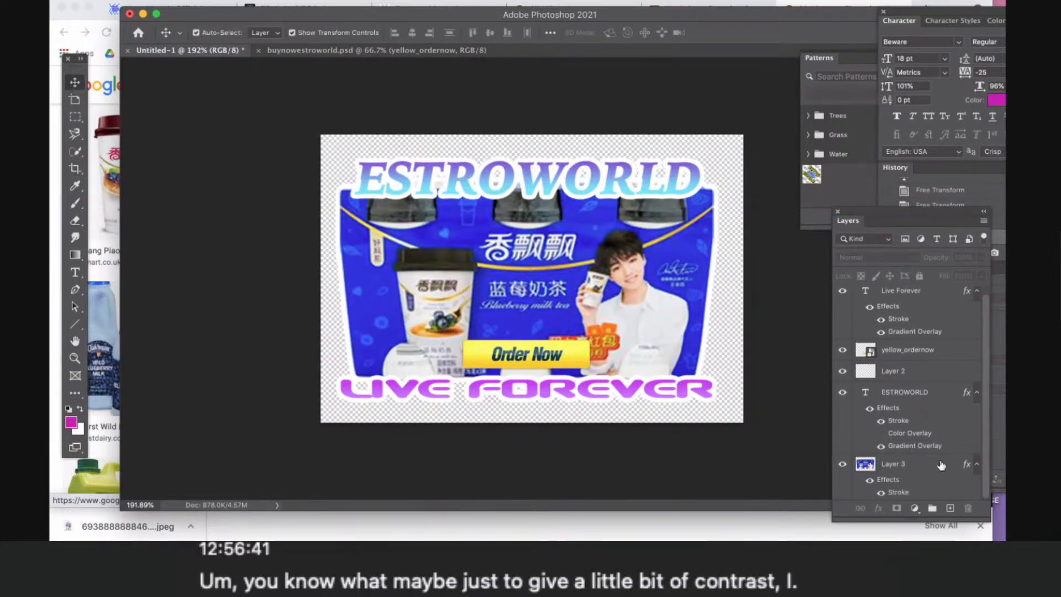
{"action": "left_click", "coordinate": [922, 491]}
{"action": "double_click", "coordinate": [922, 491]}
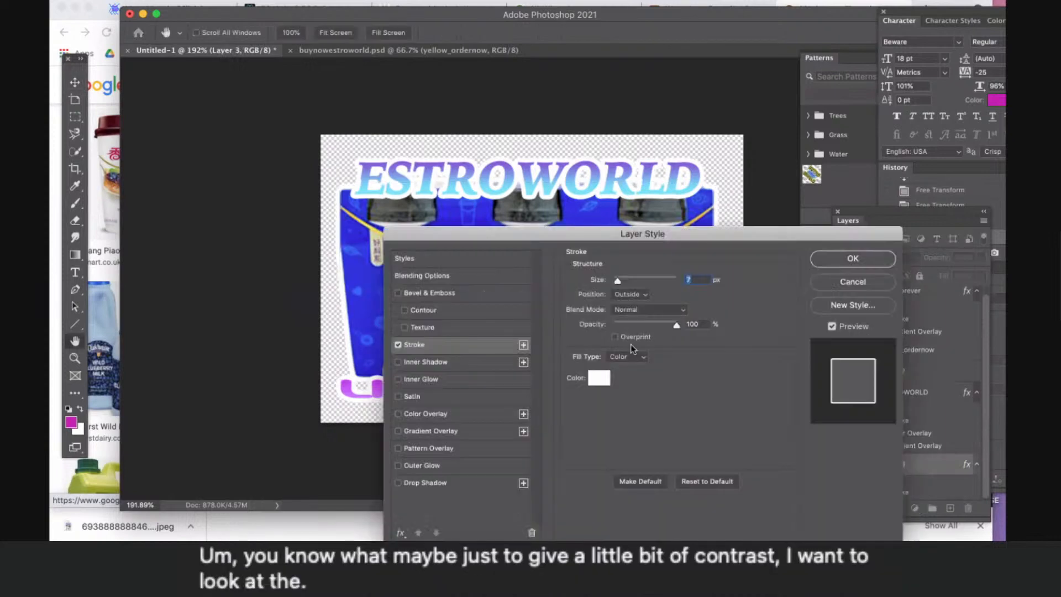
{"action": "mouse_move", "coordinate": [549, 230]}
{"action": "left_mouse_down"}
{"action": "mouse_move", "coordinate": [809, 360]}
{"action": "mouse_move", "coordinate": [839, 144]}
{"action": "left_mouse_up"}
{"action": "left_click_drag", "start_coordinate": [781, 187], "coordinate": [781, 189]}
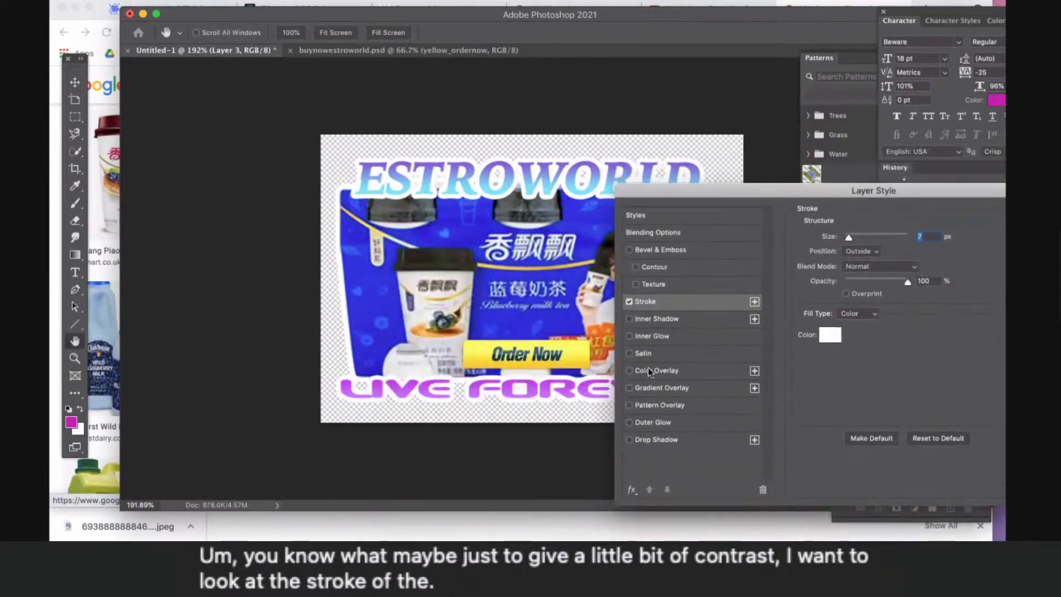
{"action": "left_click", "coordinate": [630, 388]}
{"action": "left_click", "coordinate": [630, 388]}
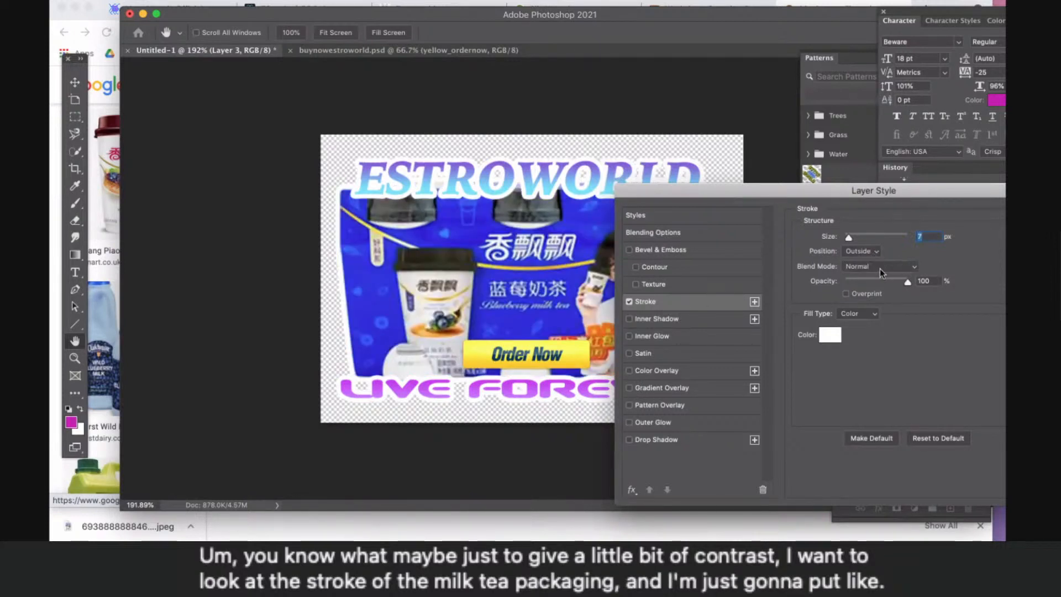
{"action": "left_click", "coordinate": [872, 314]}
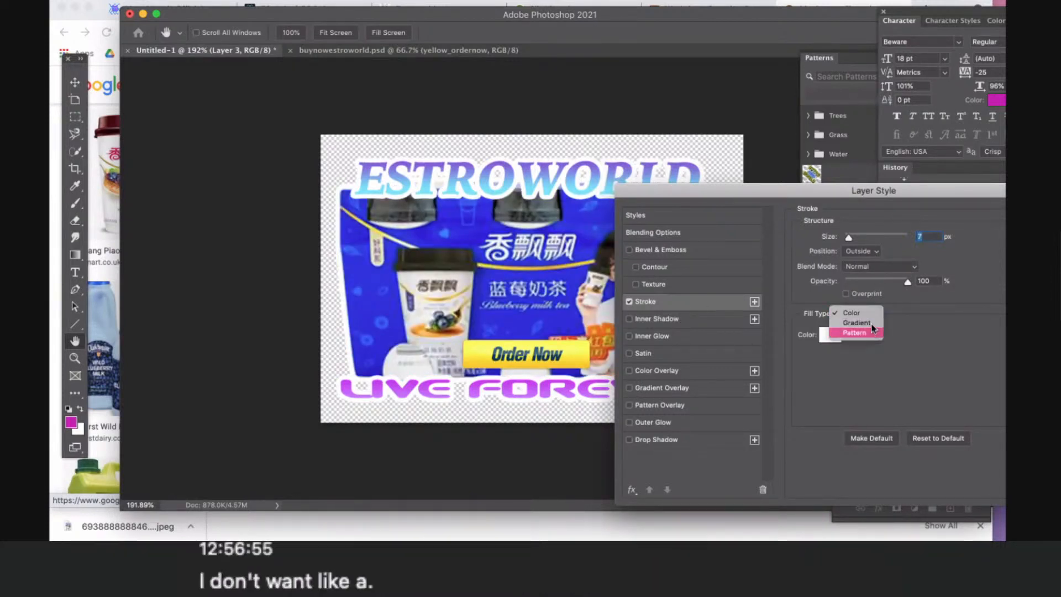
{"action": "left_click", "coordinate": [873, 328]}
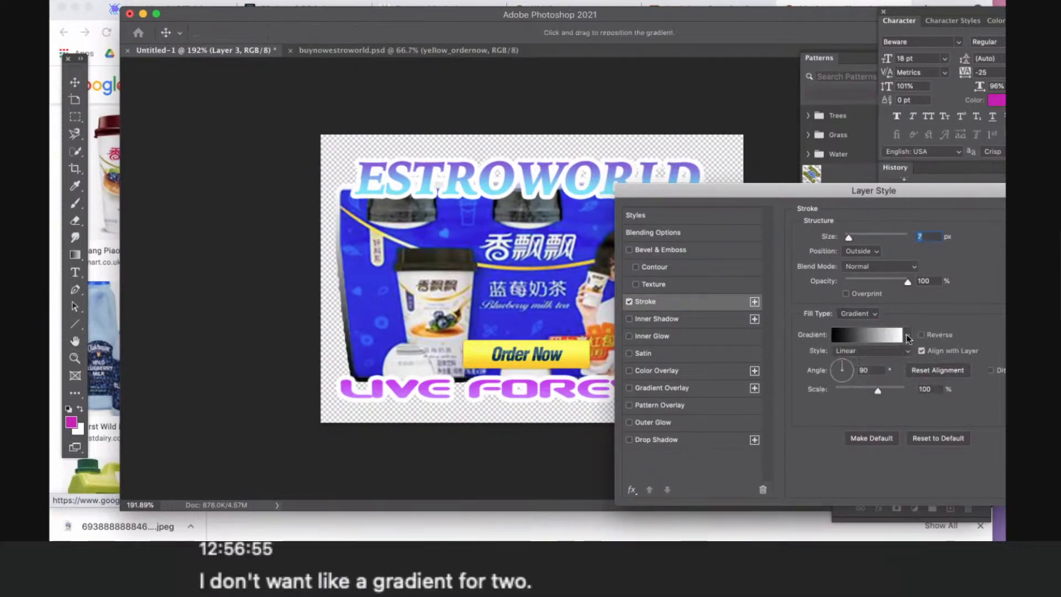
- Try the Purple_12, Purple_21, Purple_19, Purple_20 and Purple_23 gradient presets on the milk tea image's stroke
{"action": "left_click", "coordinate": [908, 335]}
{"action": "left_click", "coordinate": [818, 417]}
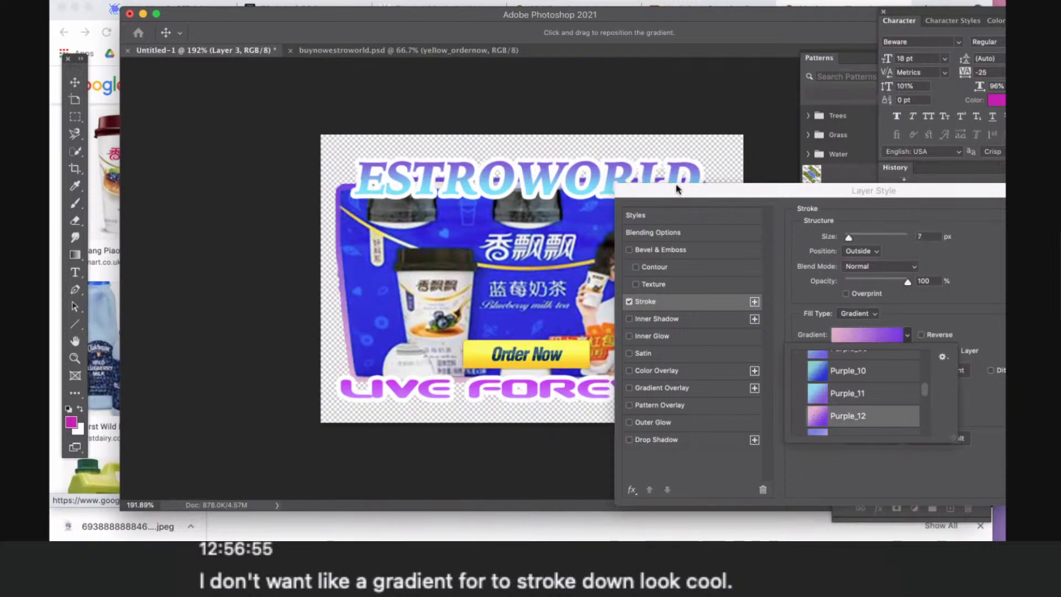
{"action": "left_click_drag", "start_coordinate": [676, 189], "coordinate": [753, 168]}
{"action": "left_click", "coordinate": [981, 316]}
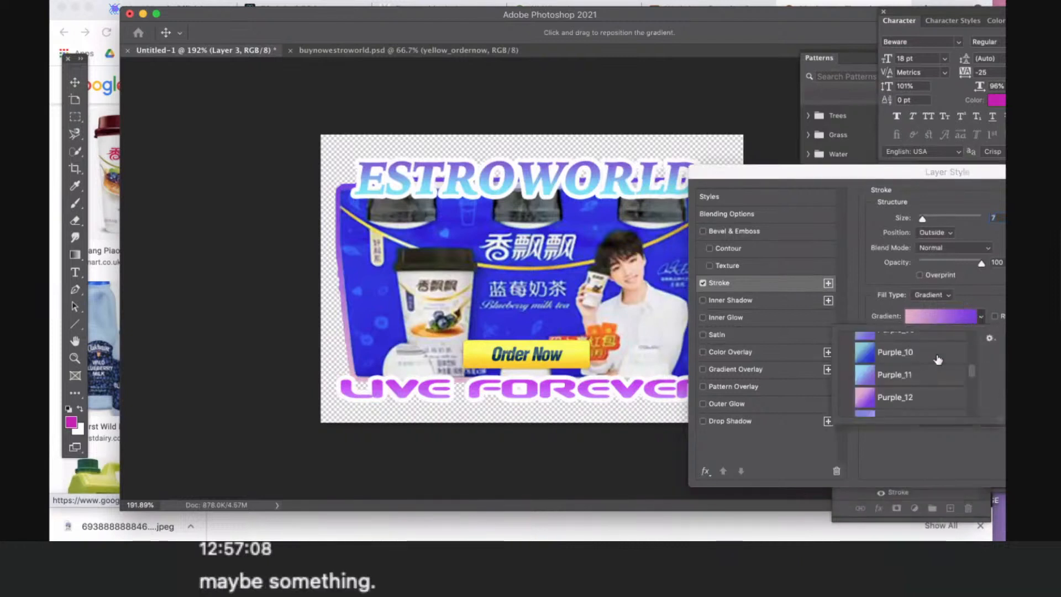
{"action": "scroll", "coordinate": [938, 360], "scroll_direction": "down", "scroll_amount": 5}
{"action": "left_click", "coordinate": [883, 395]}
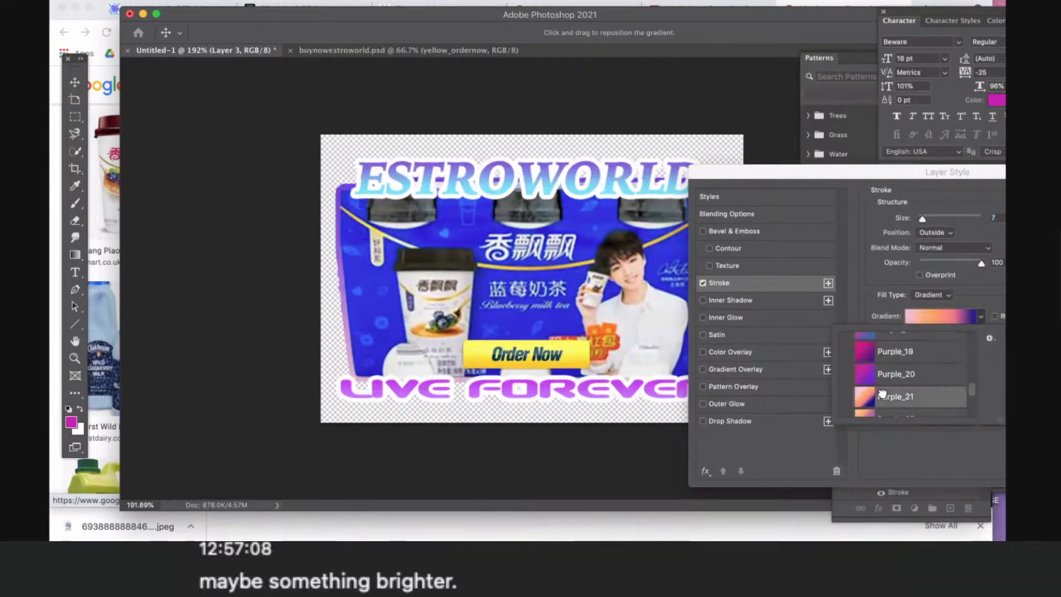
{"action": "left_click", "coordinate": [894, 357]}
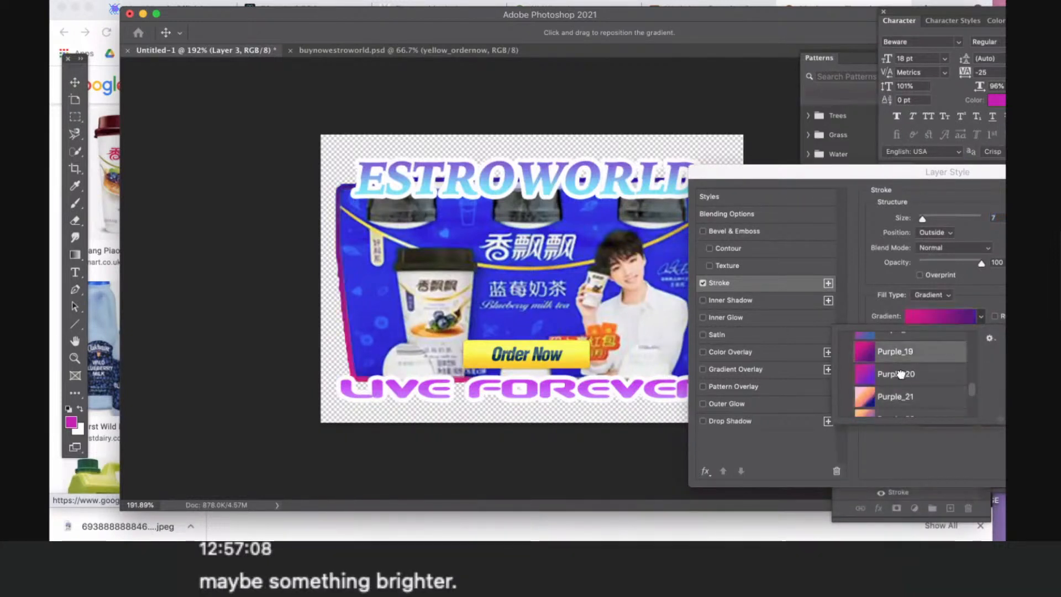
{"action": "scroll", "coordinate": [901, 375], "scroll_direction": "down", "scroll_amount": 8}
{"action": "scroll", "coordinate": [901, 376], "scroll_direction": "up", "scroll_amount": 3}
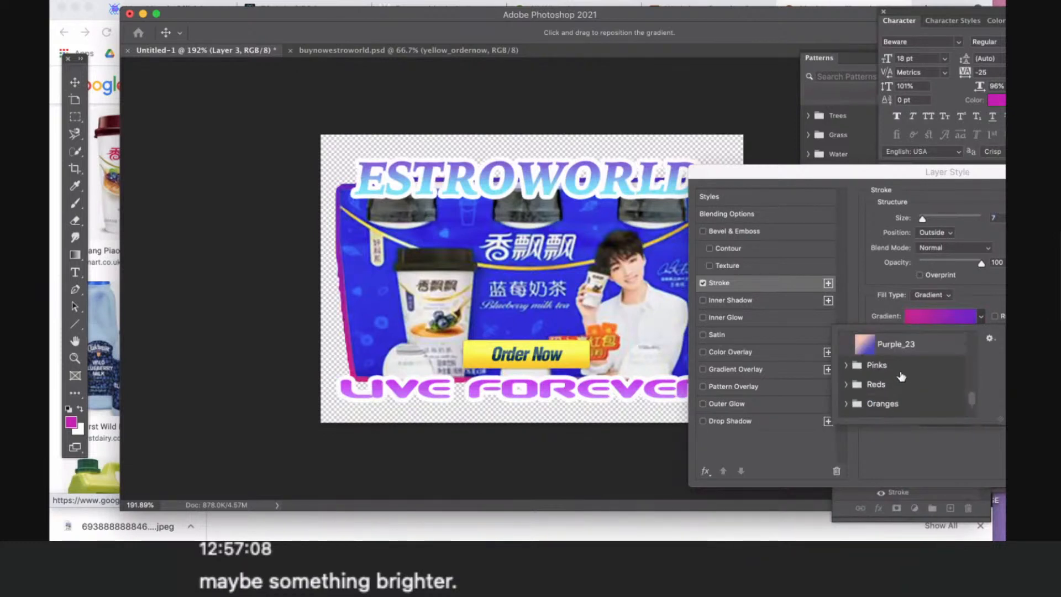
{"action": "scroll", "coordinate": [901, 376], "scroll_direction": "up", "scroll_amount": 3}
{"action": "left_click", "coordinate": [900, 403]}
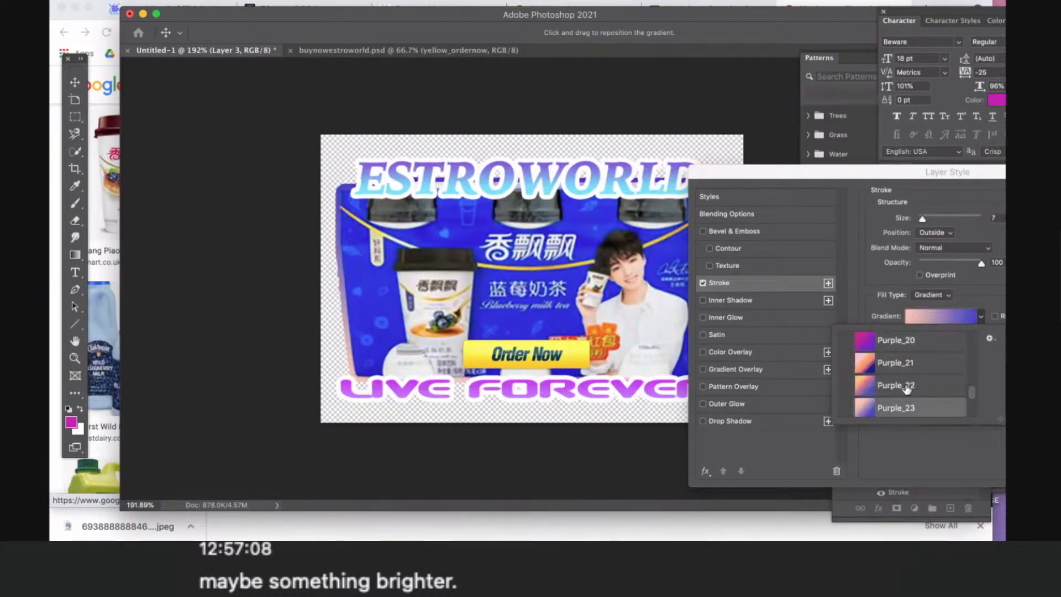
- Browse the Iridescent gradient presets, try Iridescent_18, and choose Iridescent_11 for the milk tea image's stroke
{"action": "scroll", "coordinate": [907, 390], "scroll_direction": "up", "scroll_amount": 10}
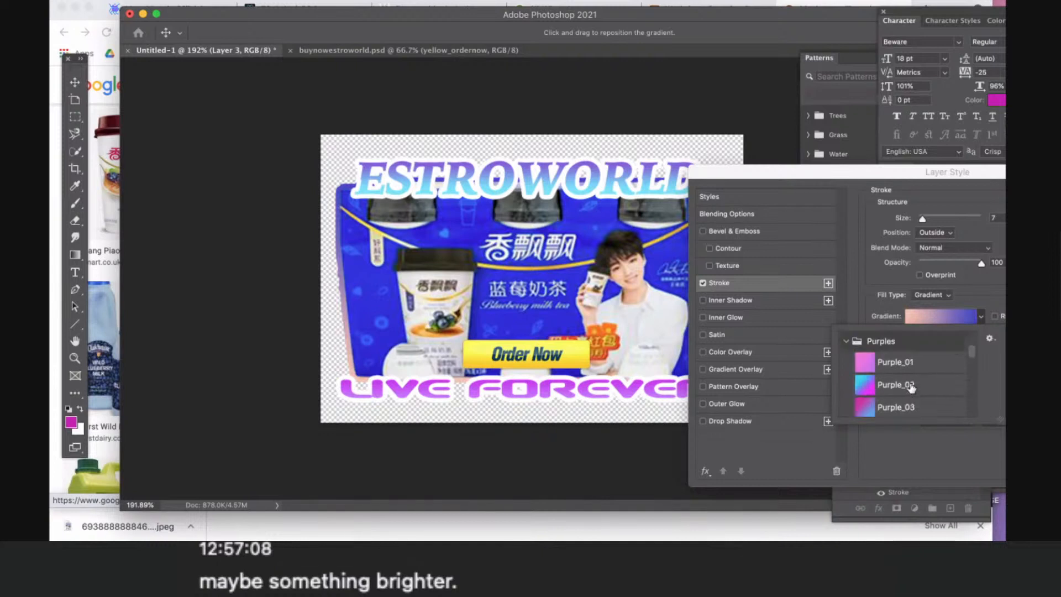
{"action": "scroll", "coordinate": [912, 389], "scroll_direction": "up", "scroll_amount": 3}
{"action": "scroll", "coordinate": [912, 388], "scroll_direction": "down", "scroll_amount": 14}
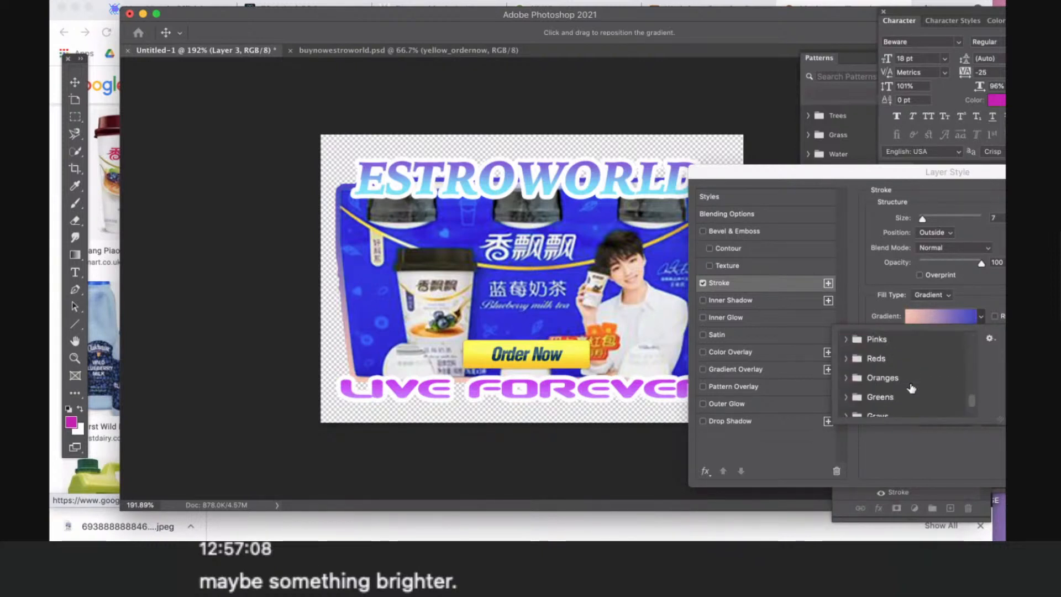
{"action": "scroll", "coordinate": [911, 389], "scroll_direction": "down", "scroll_amount": 5}
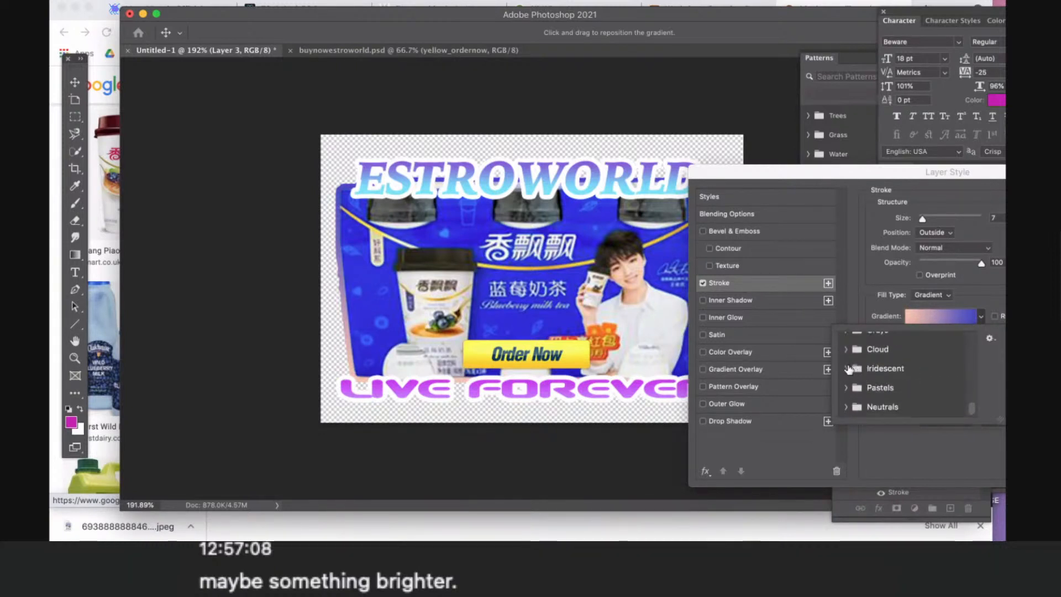
{"action": "left_click", "coordinate": [847, 368]}
{"action": "scroll", "coordinate": [903, 387], "scroll_direction": "down", "scroll_amount": 10}
{"action": "scroll", "coordinate": [904, 387], "scroll_direction": "up", "scroll_amount": 4}
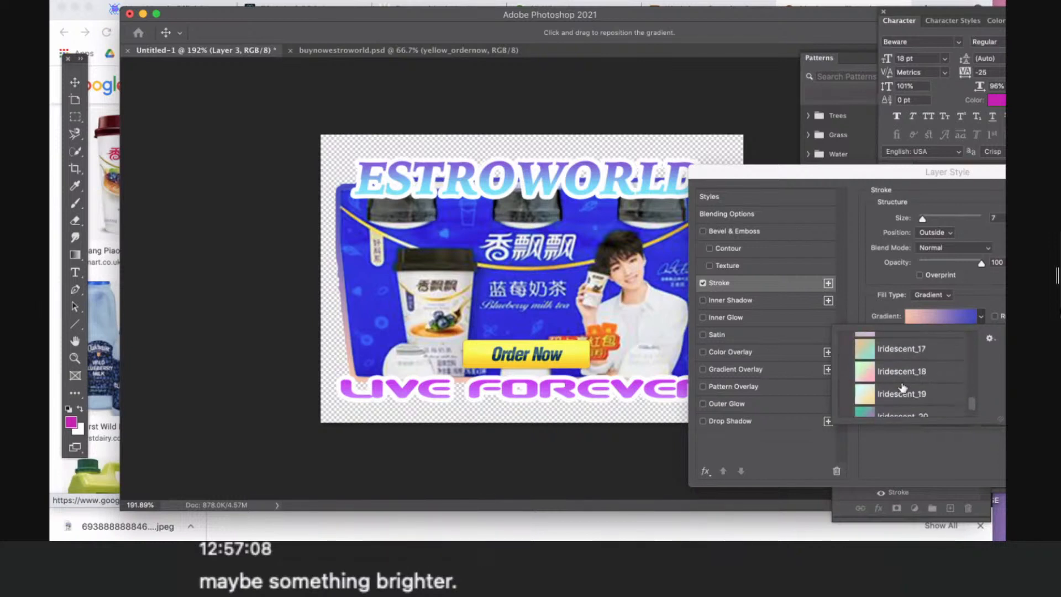
{"action": "scroll", "coordinate": [903, 387], "scroll_direction": "up", "scroll_amount": 1}
{"action": "left_click", "coordinate": [896, 376]}
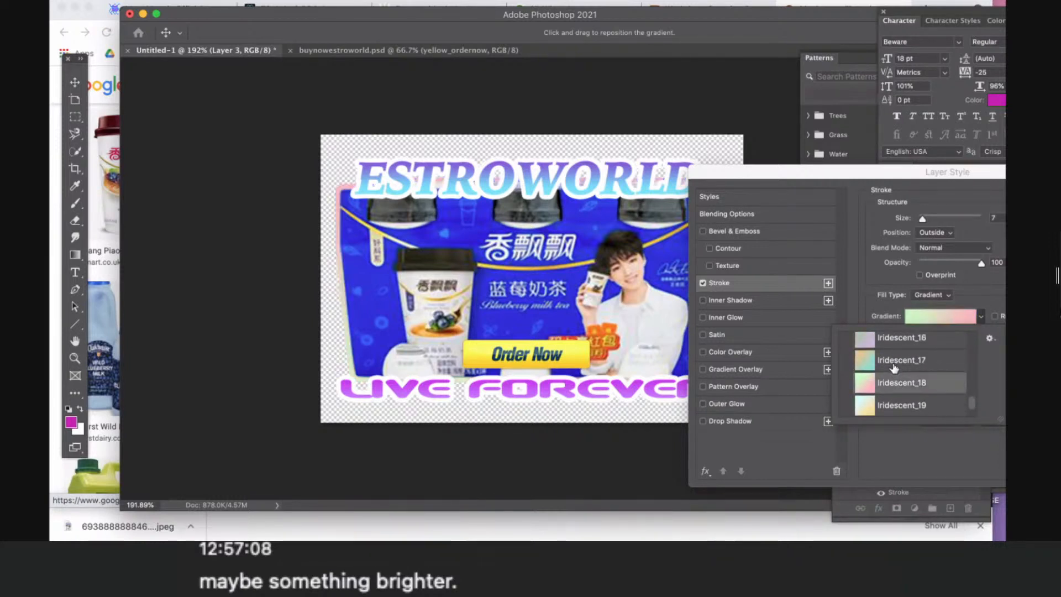
{"action": "scroll", "coordinate": [906, 382], "scroll_direction": "down", "scroll_amount": 3}
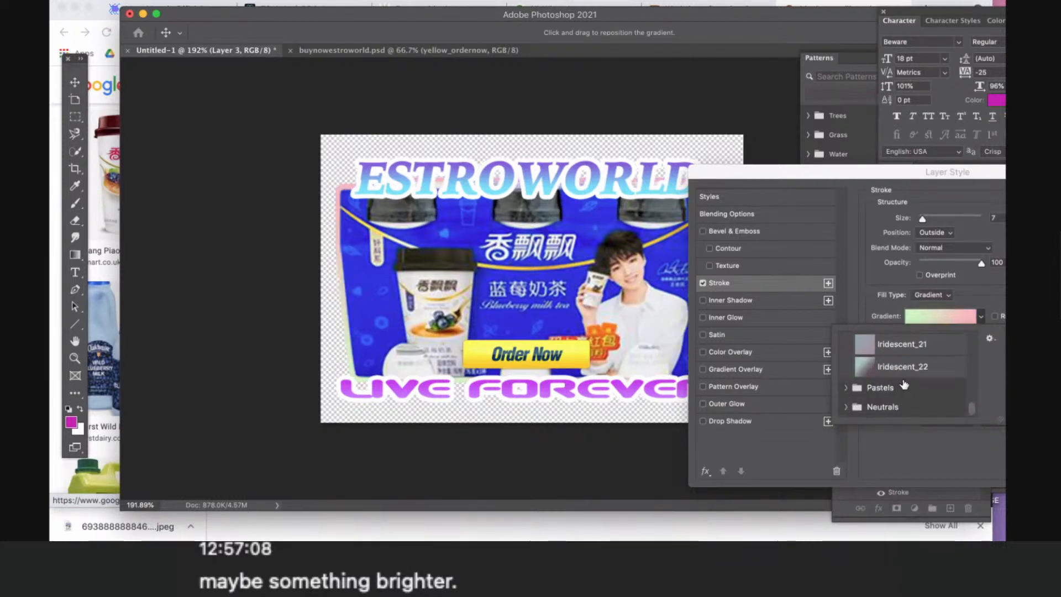
{"action": "scroll", "coordinate": [904, 384], "scroll_direction": "up", "scroll_amount": 7}
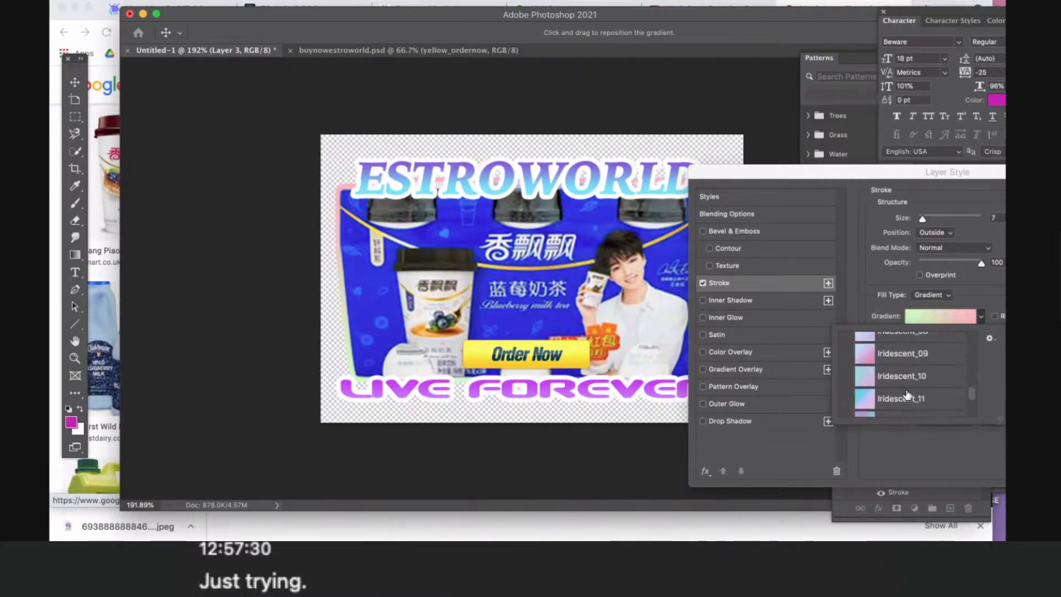
{"action": "left_click", "coordinate": [907, 395]}
- Check the gradient stroke against the whole design, keep its size at 7 px and apply the layer style
{"action": "left_click_drag", "start_coordinate": [727, 176], "coordinate": [927, 355]}
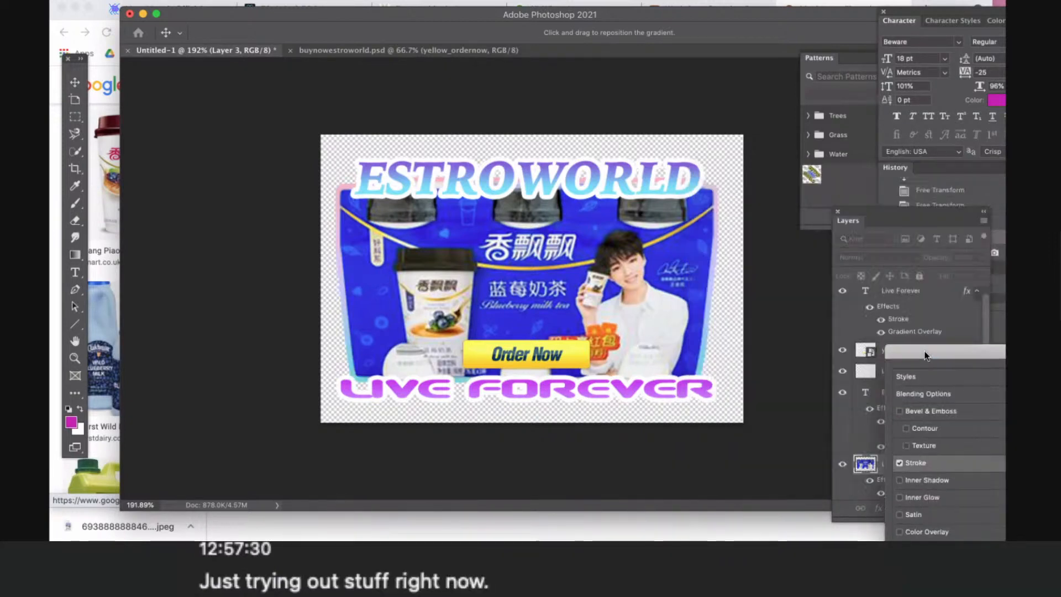
{"action": "left_click_drag", "start_coordinate": [602, 224], "coordinate": [357, 168]}
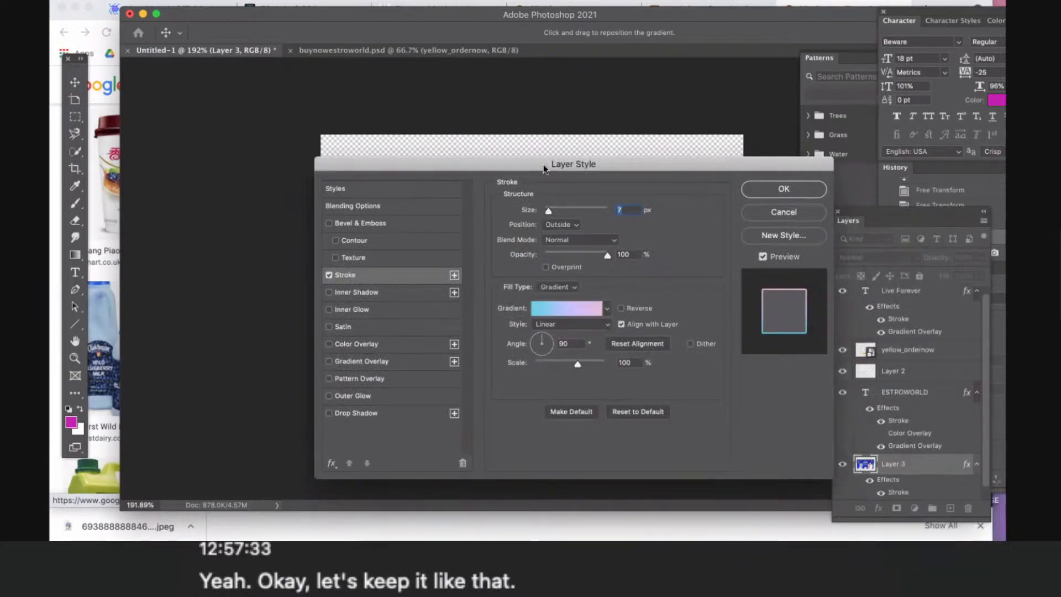
{"action": "left_click_drag", "start_coordinate": [543, 164], "coordinate": [867, 228]}
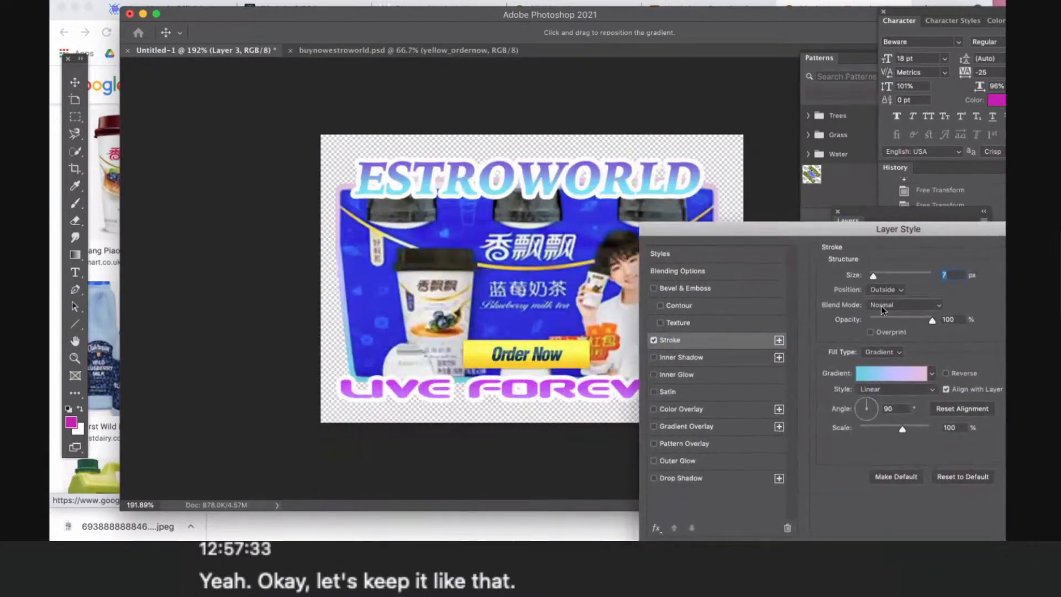
{"action": "left_click_drag", "start_coordinate": [878, 277], "coordinate": [873, 277]}
{"action": "left_click_drag", "start_coordinate": [796, 229], "coordinate": [597, 271]}
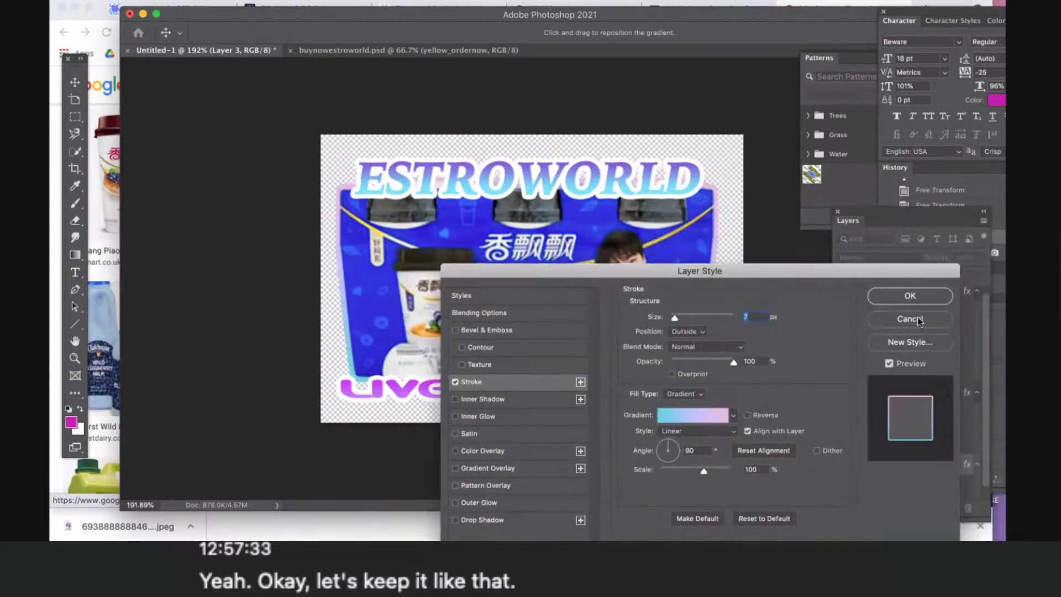
{"action": "left_click", "coordinate": [886, 297]}
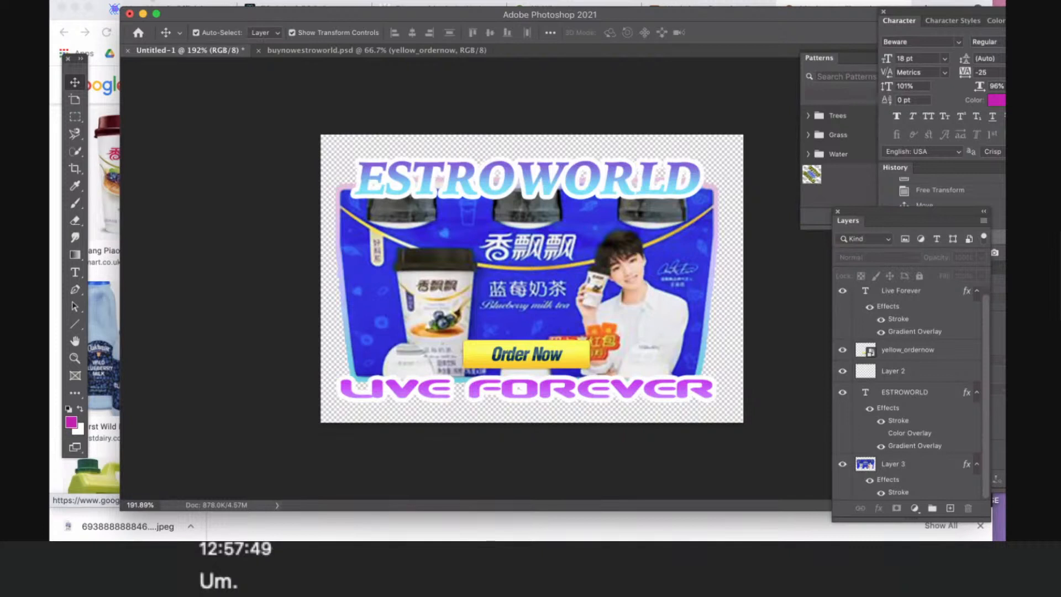
{"action": "left_click", "coordinate": [171, 3]}
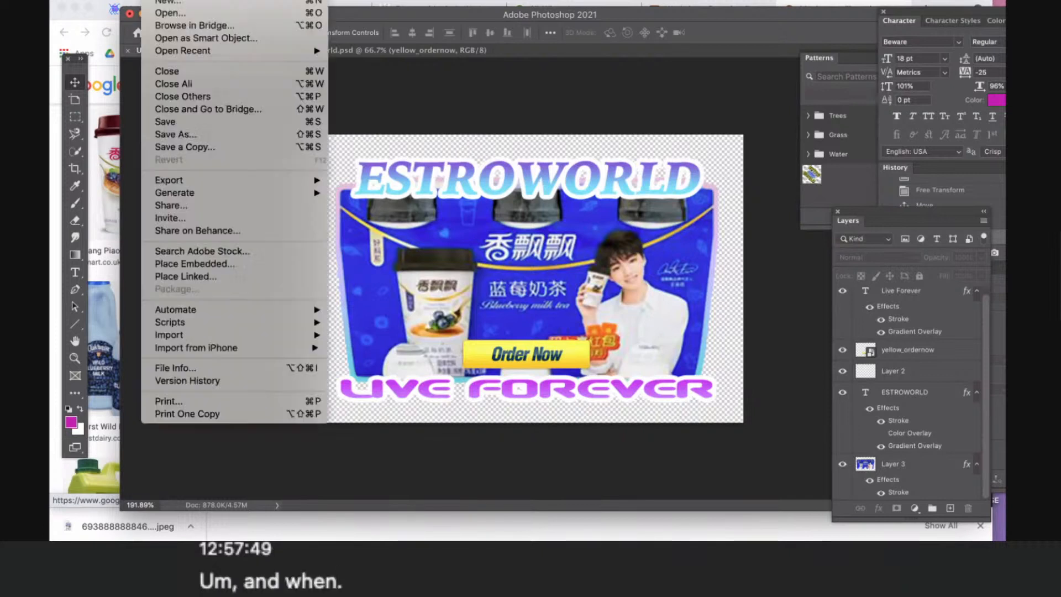
{"action": "mouse_move", "coordinate": [288, 181]}
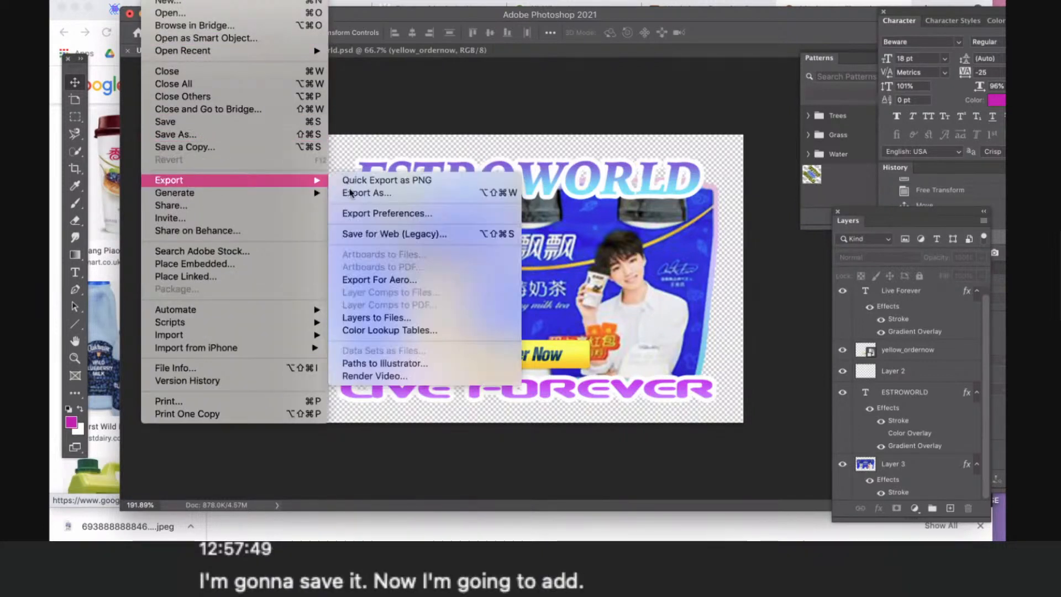
{"action": "left_click", "coordinate": [200, 134]}
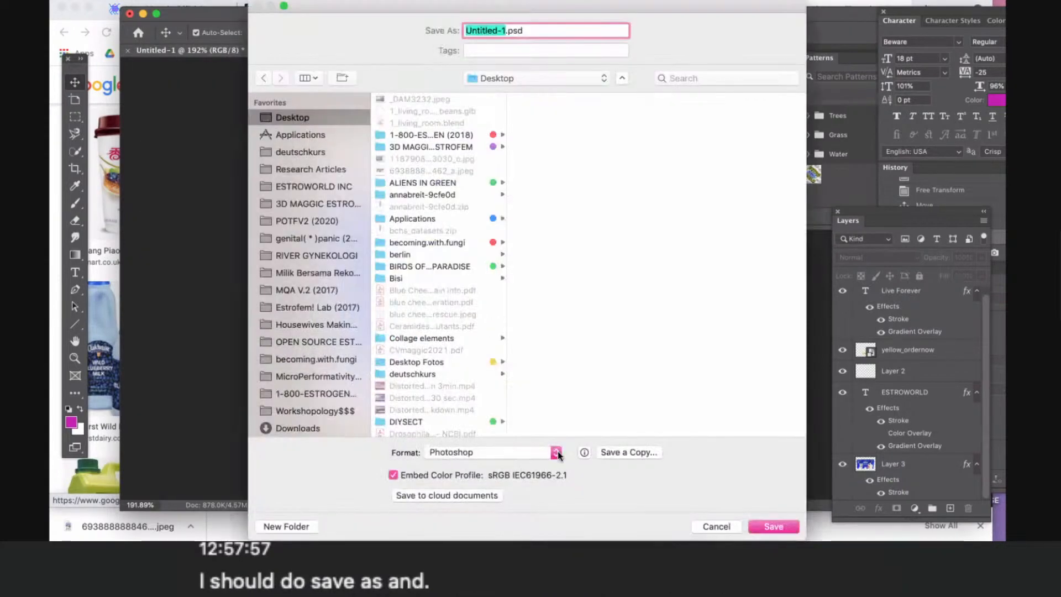
{"action": "left_click", "coordinate": [556, 456]}
{"action": "left_click", "coordinate": [604, 495]}
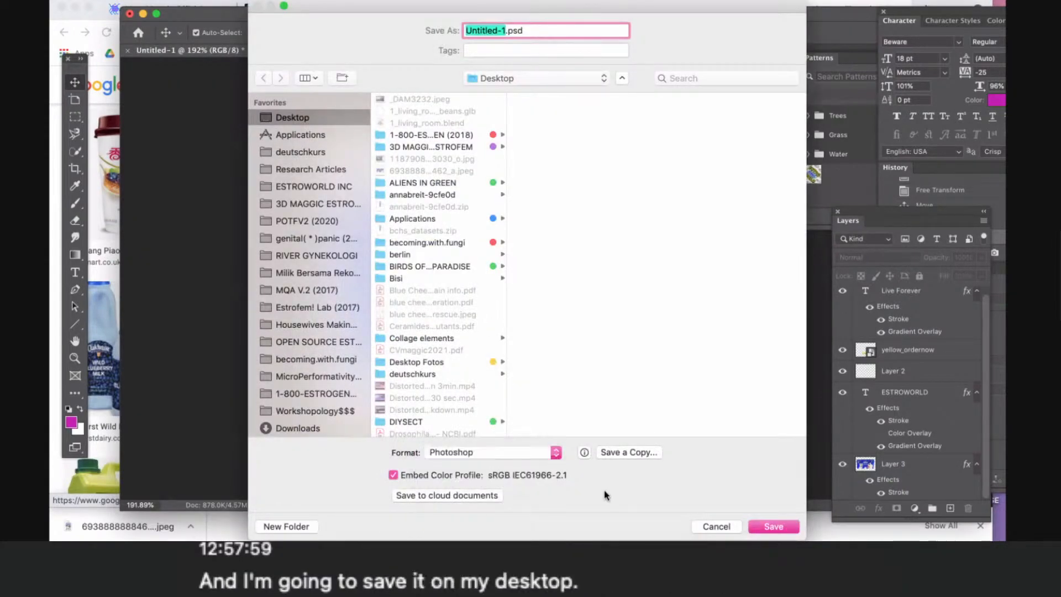
{"action": "left_click", "coordinate": [556, 453]}
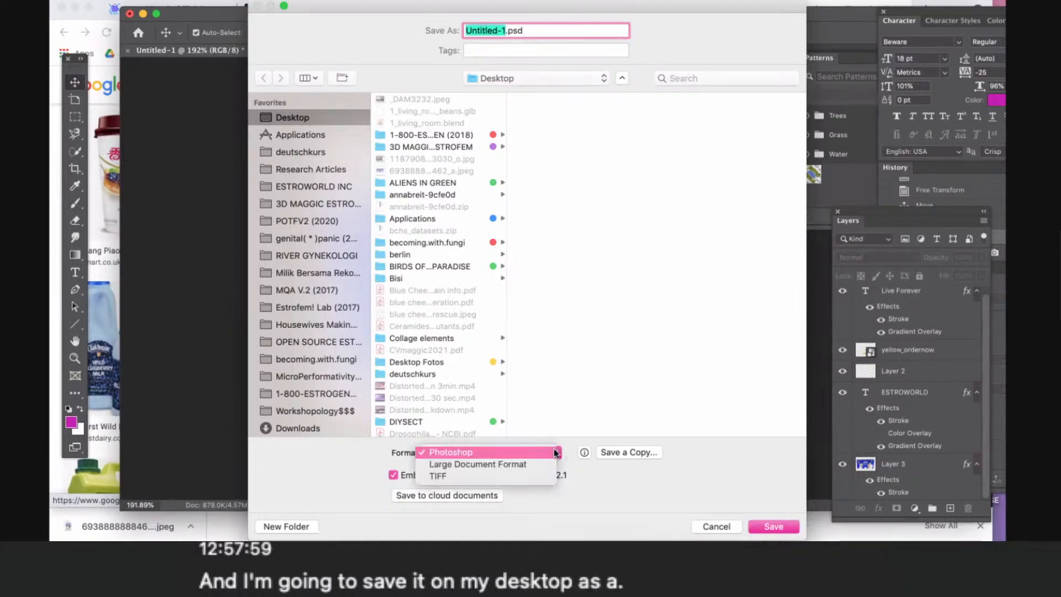
{"action": "left_click", "coordinate": [636, 506]}
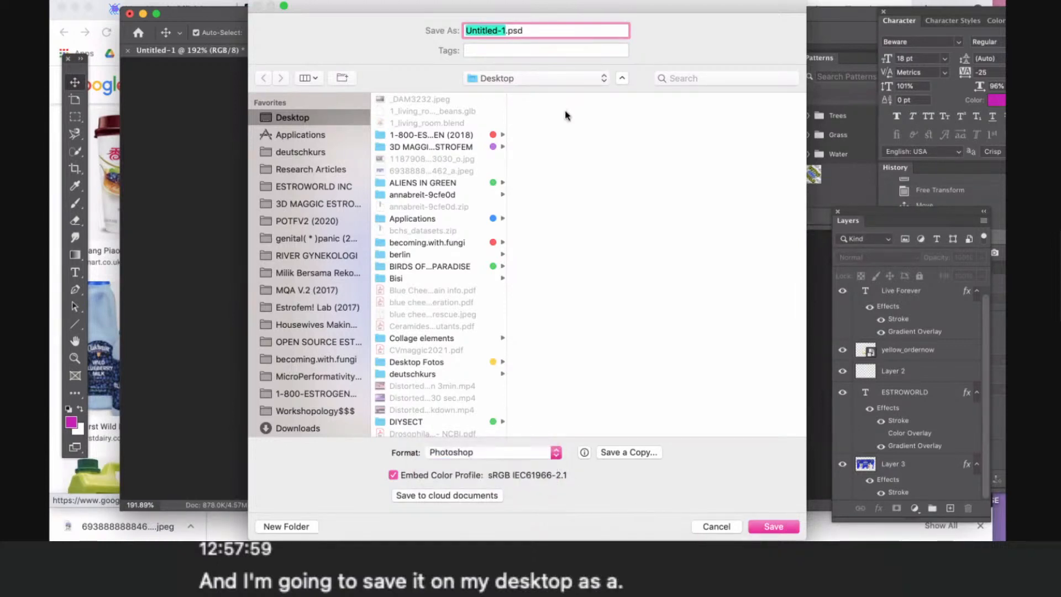
{"action": "left_click", "coordinate": [725, 526]}
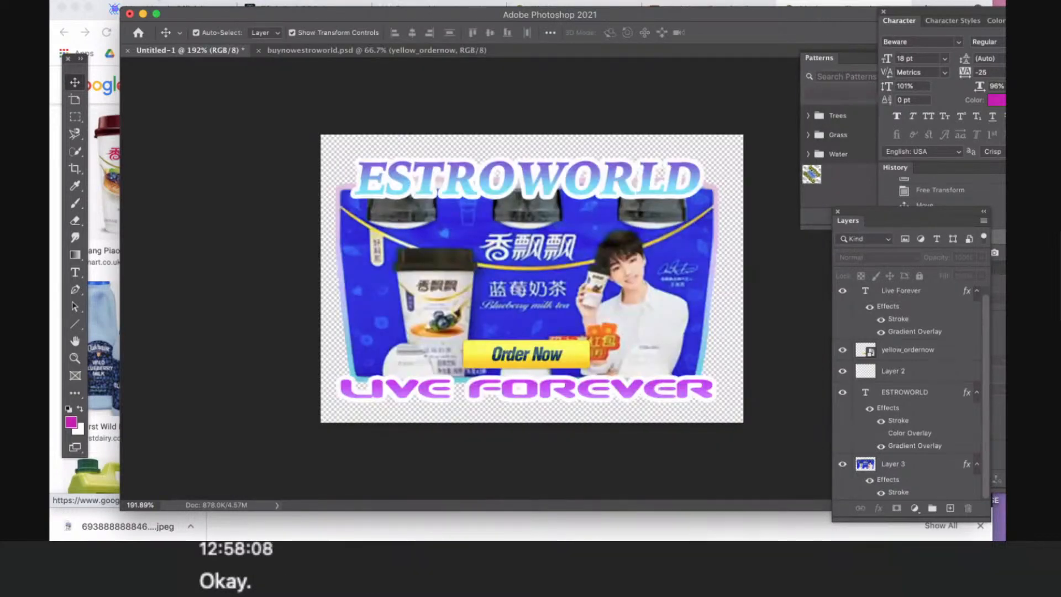
{"action": "left_click", "coordinate": [151, 0]}
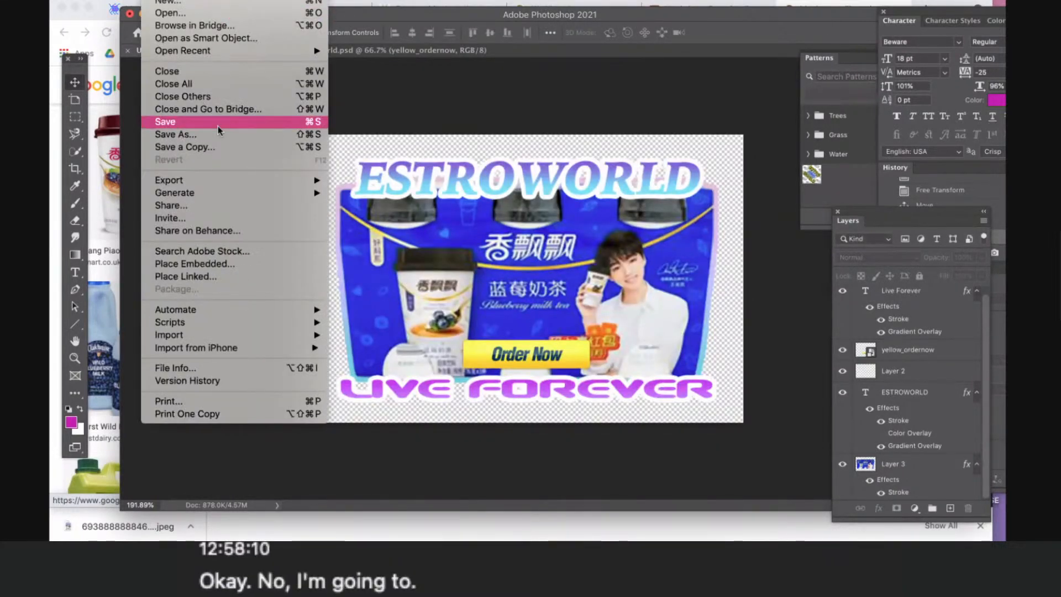
{"action": "left_click", "coordinate": [218, 127]}
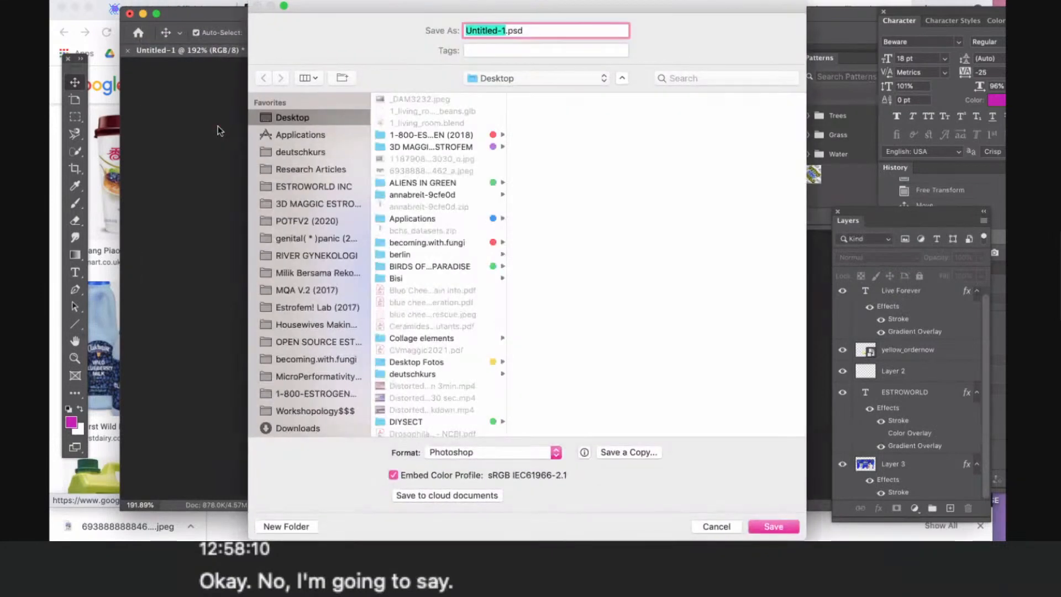
{"action": "left_click", "coordinate": [556, 453]}
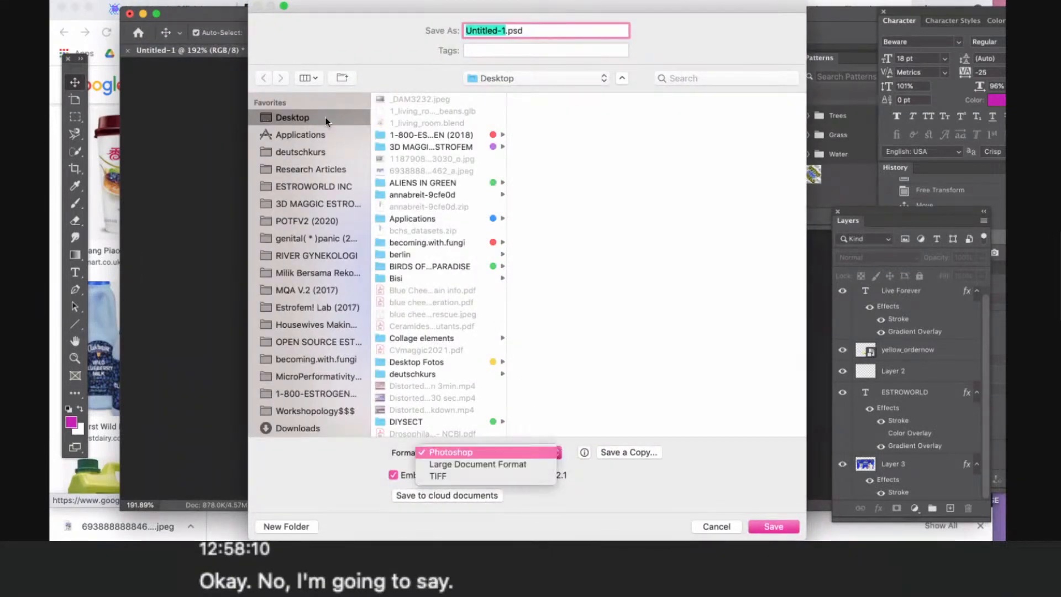
{"action": "left_click", "coordinate": [279, 54]}
{"action": "left_click_drag", "start_coordinate": [368, 7], "coordinate": [378, 180]}
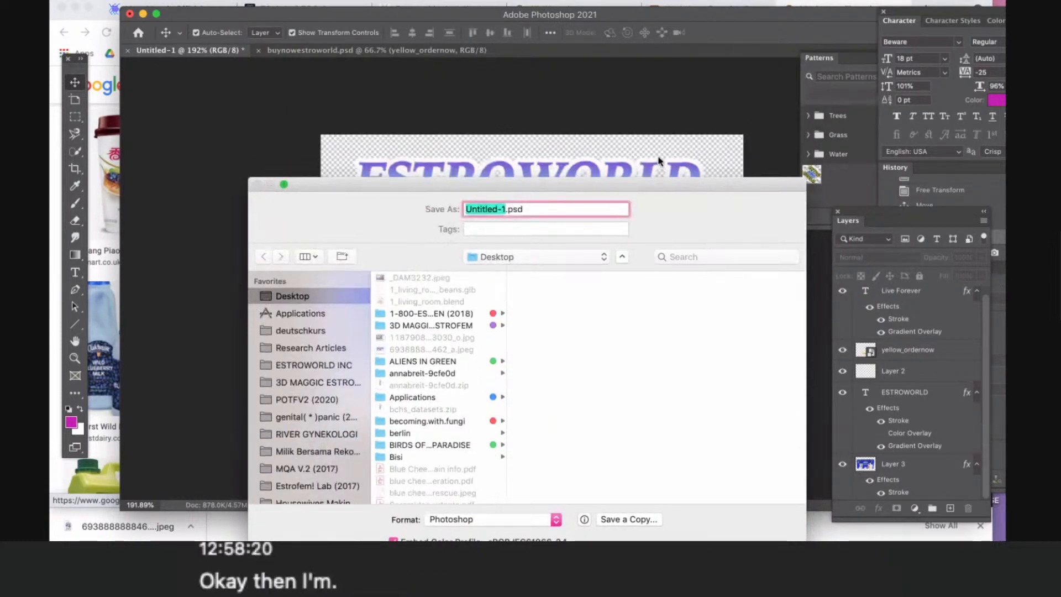
{"action": "left_click_drag", "start_coordinate": [695, 185], "coordinate": [666, 25]}
{"action": "left_click", "coordinate": [688, 441]}
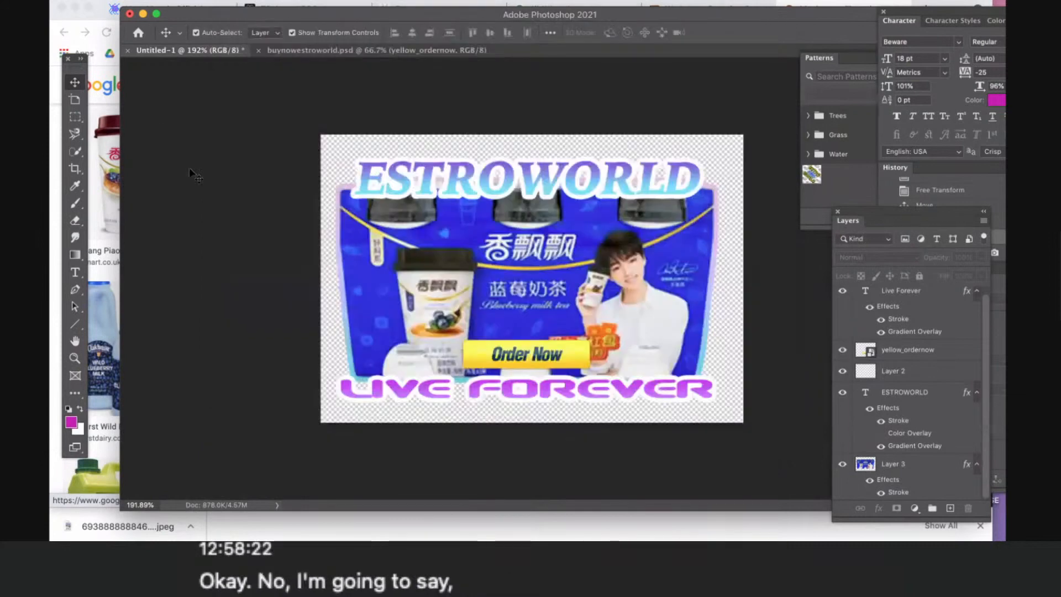
- Set up a Save for Web (Legacy) export of the milk tea design in PNG-24 format
{"action": "left_click", "coordinate": [150, 1]}
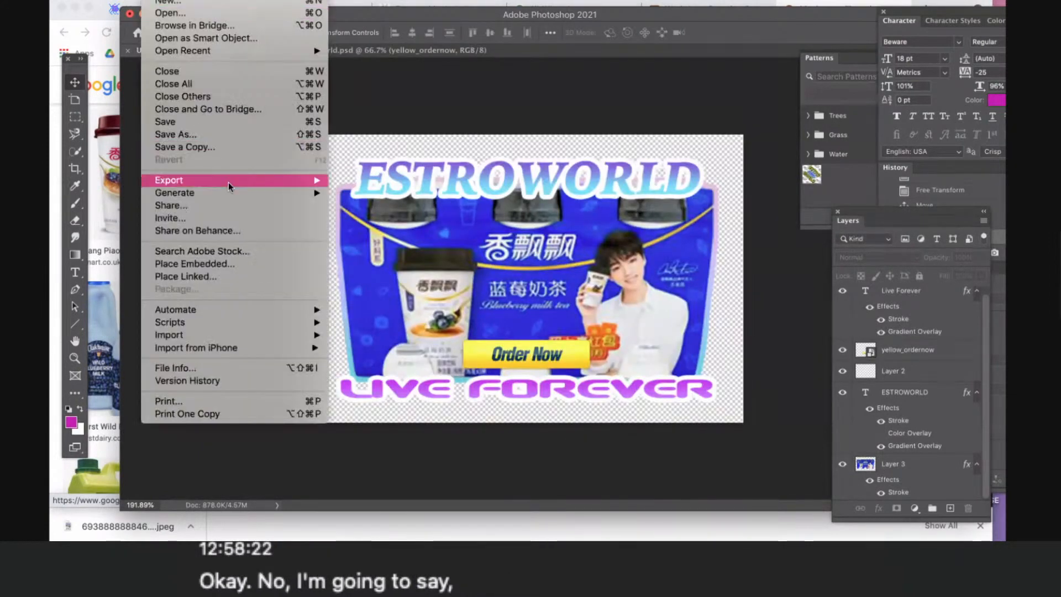
{"action": "mouse_move", "coordinate": [228, 181]}
{"action": "left_click", "coordinate": [436, 233]}
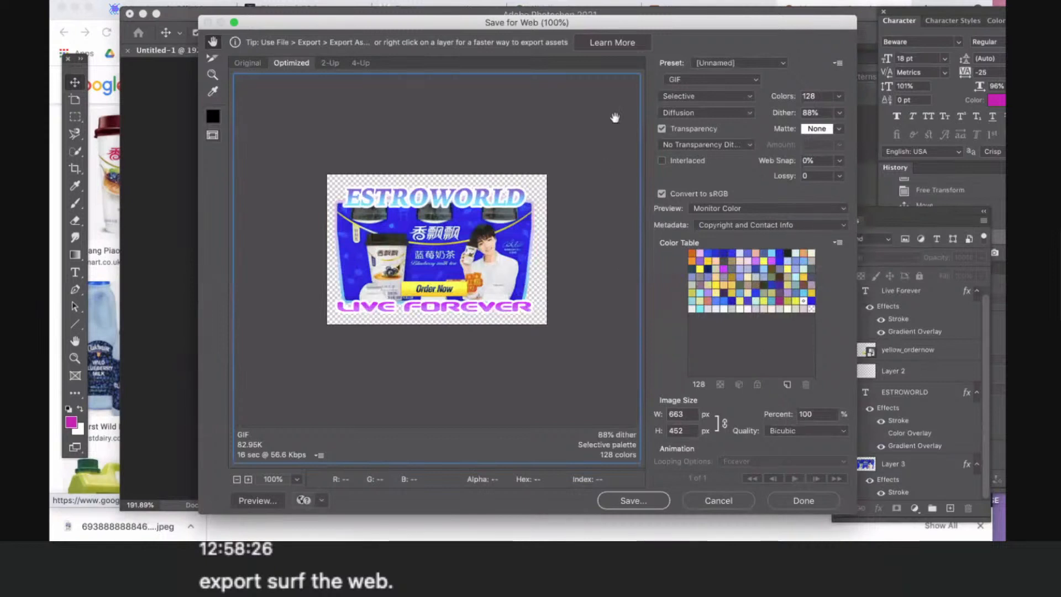
{"action": "left_click", "coordinate": [694, 77]}
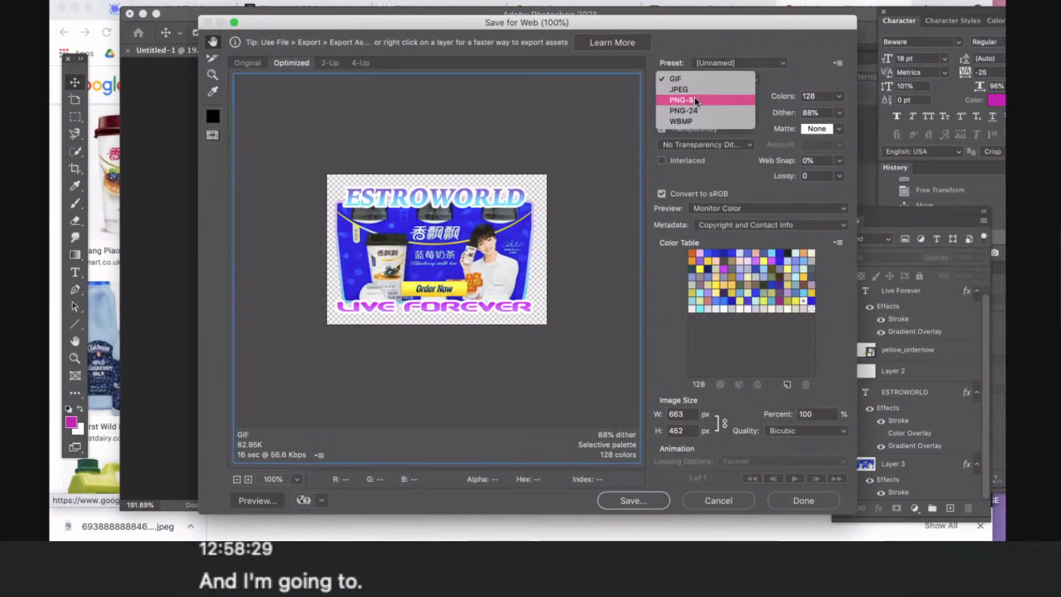
{"action": "left_click", "coordinate": [701, 110]}
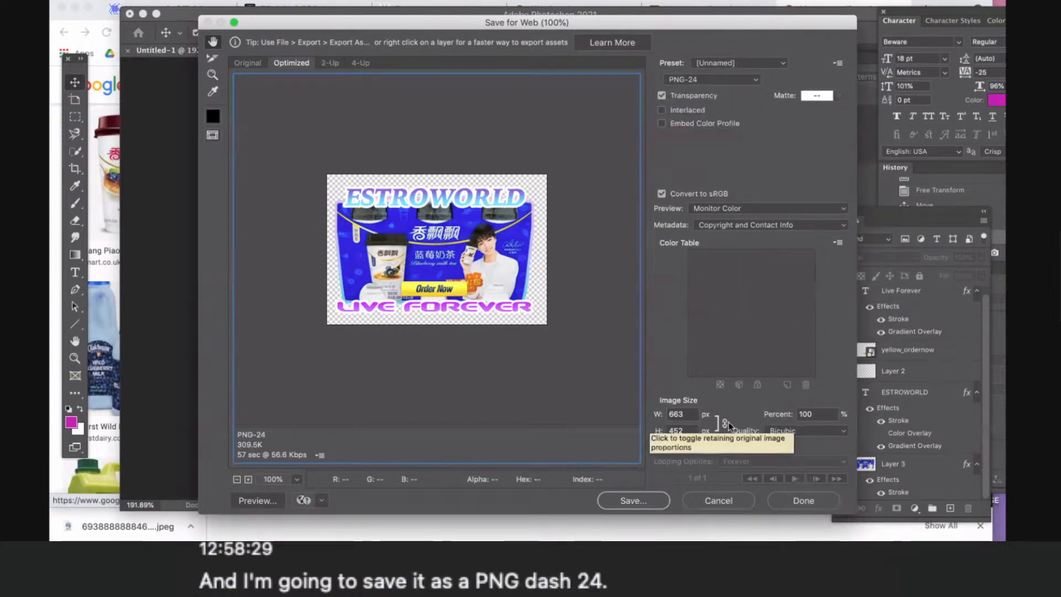
- Save the web export to the Desktop under the name milktea-1.png
{"action": "left_click", "coordinate": [658, 501]}
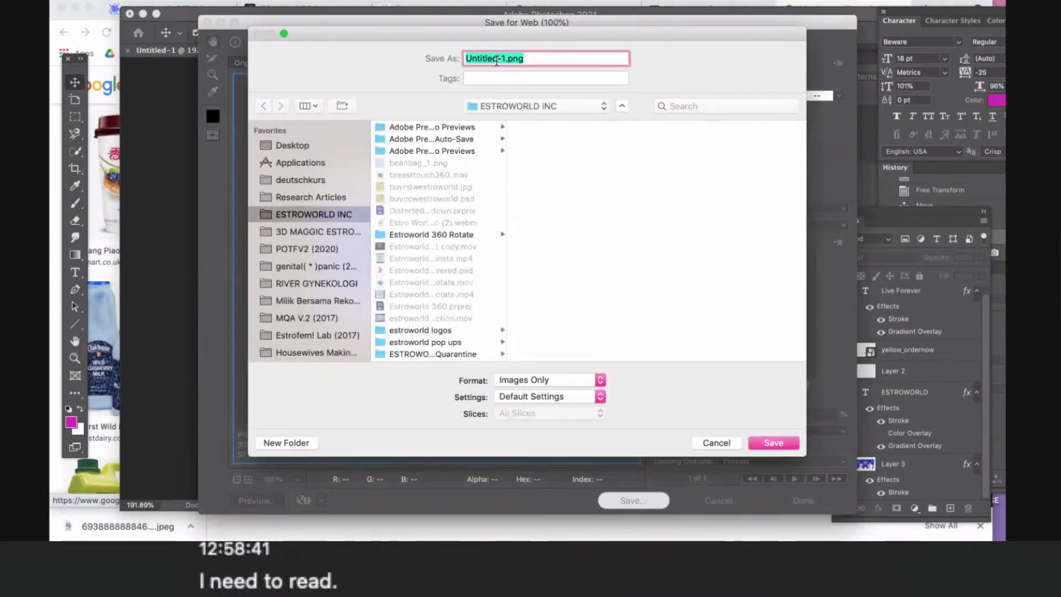
{"action": "left_click", "coordinate": [497, 60]}
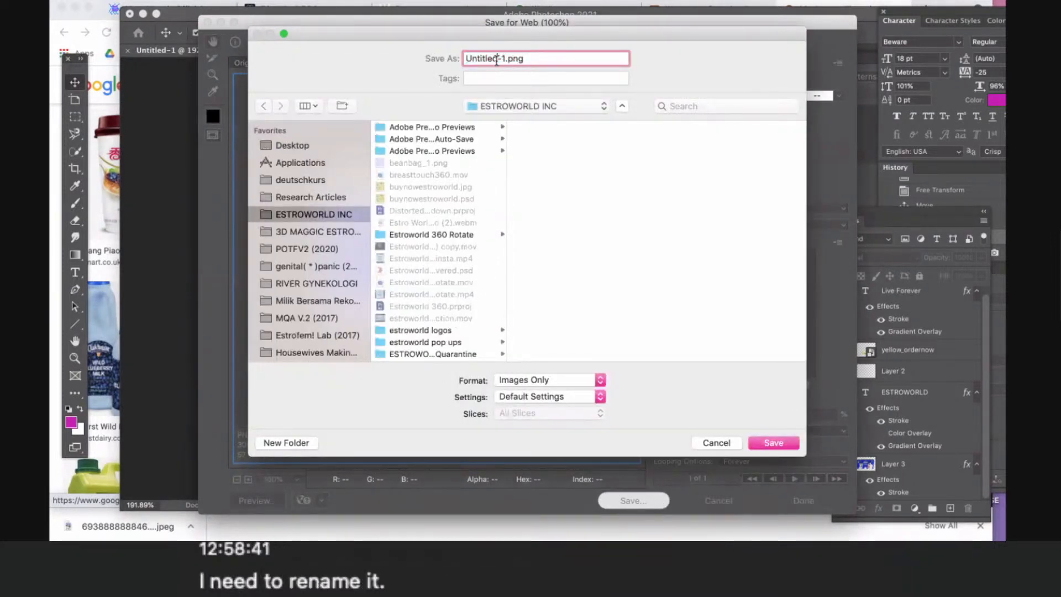
{"action": "key", "text": "BackSpace"}
{"action": "key", "text": "BackSpace"}
{"action": "key", "text": "BackSpace"}
{"action": "key", "text": "BackSpace"}
{"action": "key", "text": "BackSpace"}
{"action": "key", "text": "BackSpace"}
{"action": "key", "text": "BackSpace"}
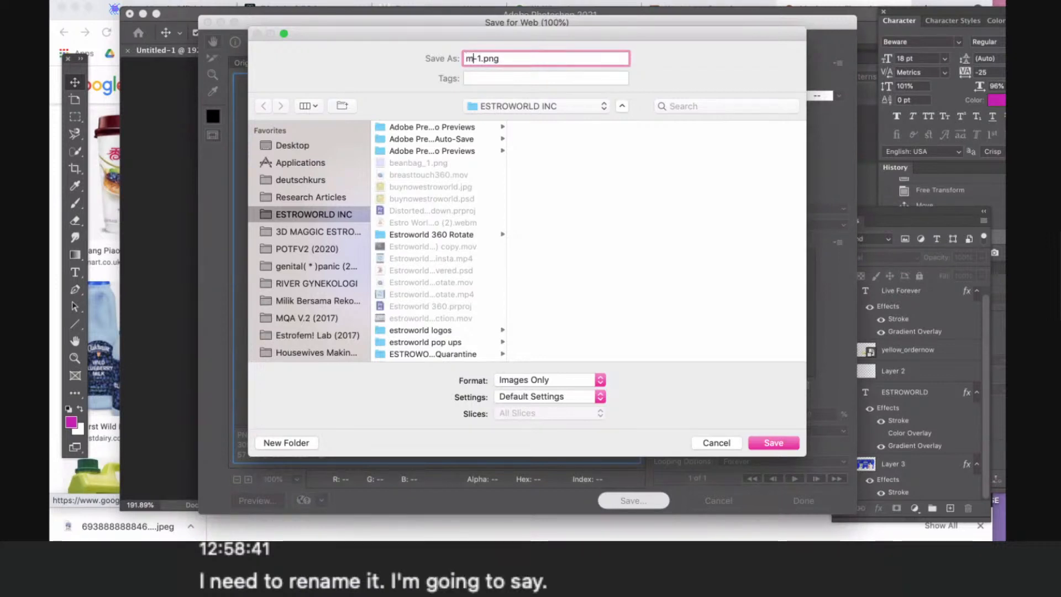
{"action": "type", "text": "milktea"}
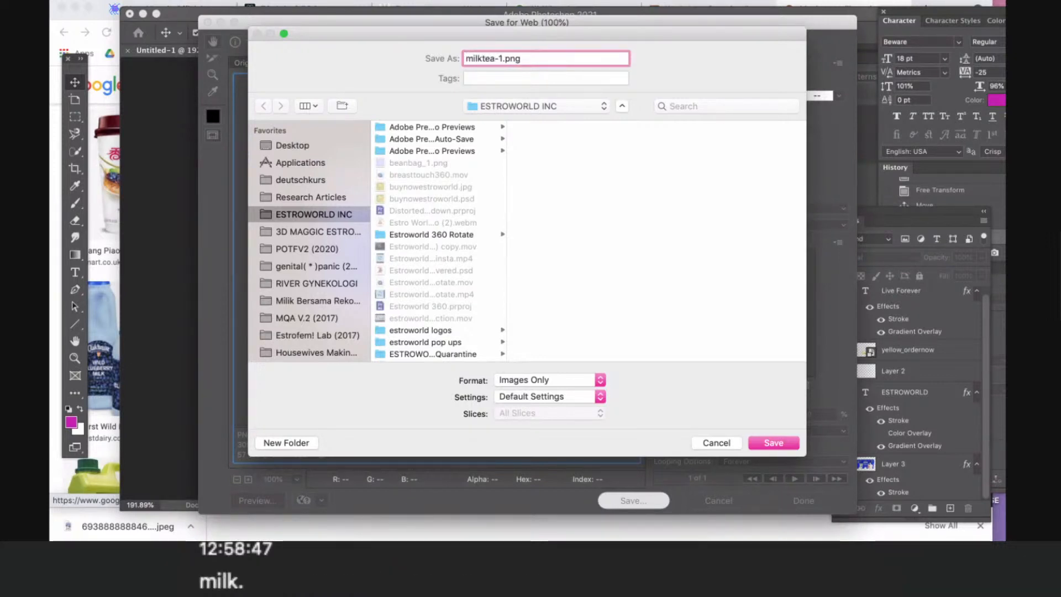
{"action": "left_click", "coordinate": [302, 145]}
{"action": "key", "text": "Return"}
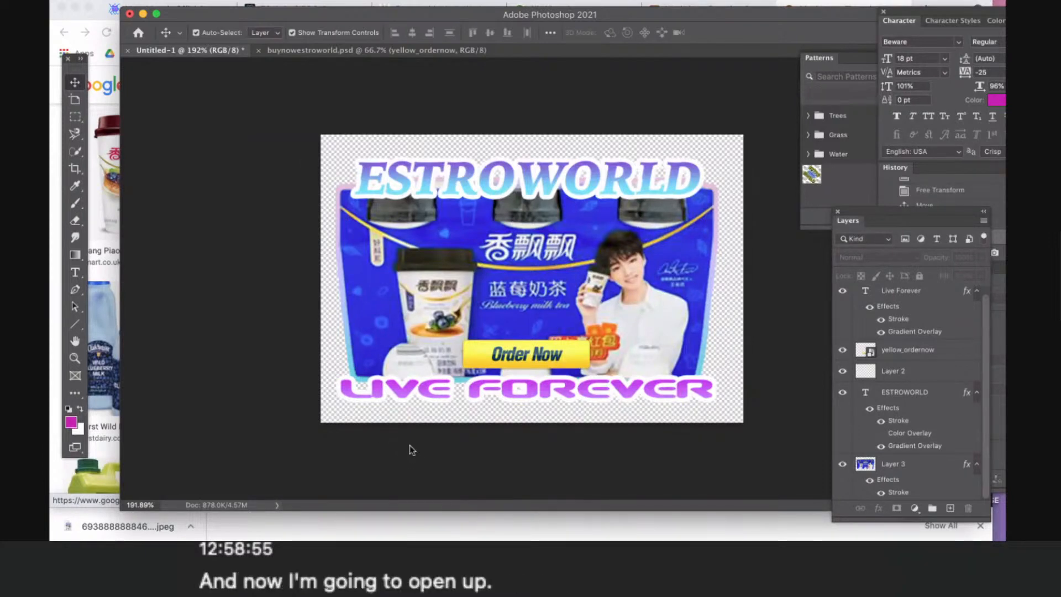
- Launch Adobe After Effects 2021 from the installed applications
{"action": "key", "text": "F4"}
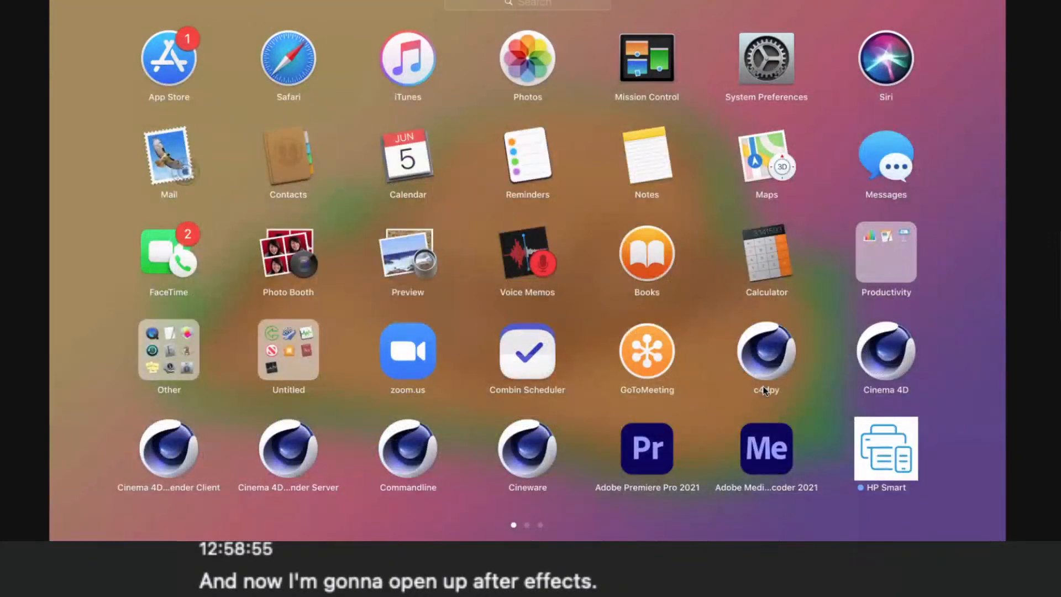
{"action": "scroll", "coordinate": [764, 390], "scroll_direction": "right", "scroll_amount": 5}
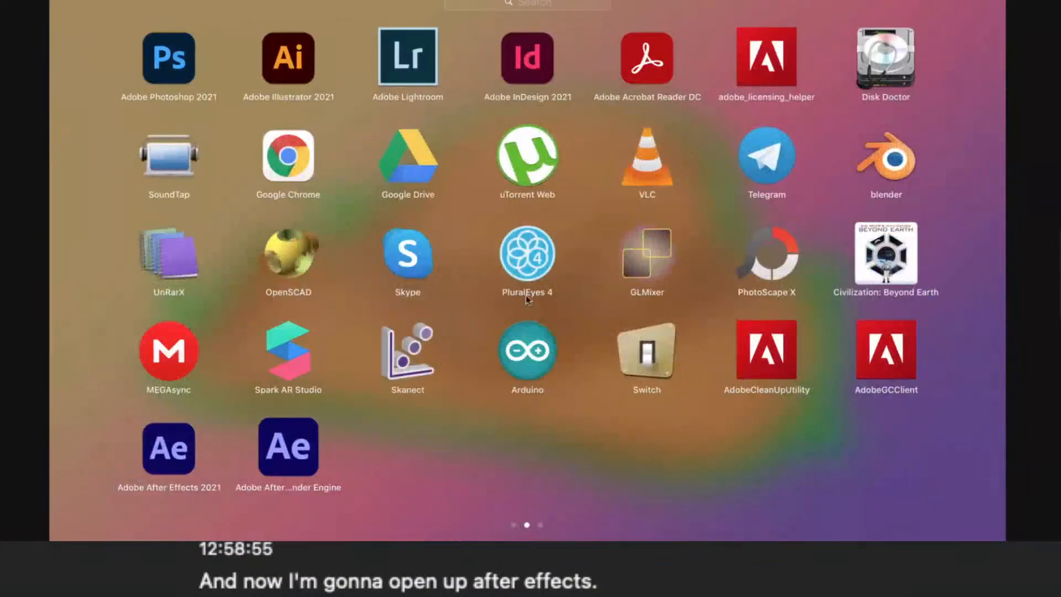
{"action": "left_click", "coordinate": [171, 450]}
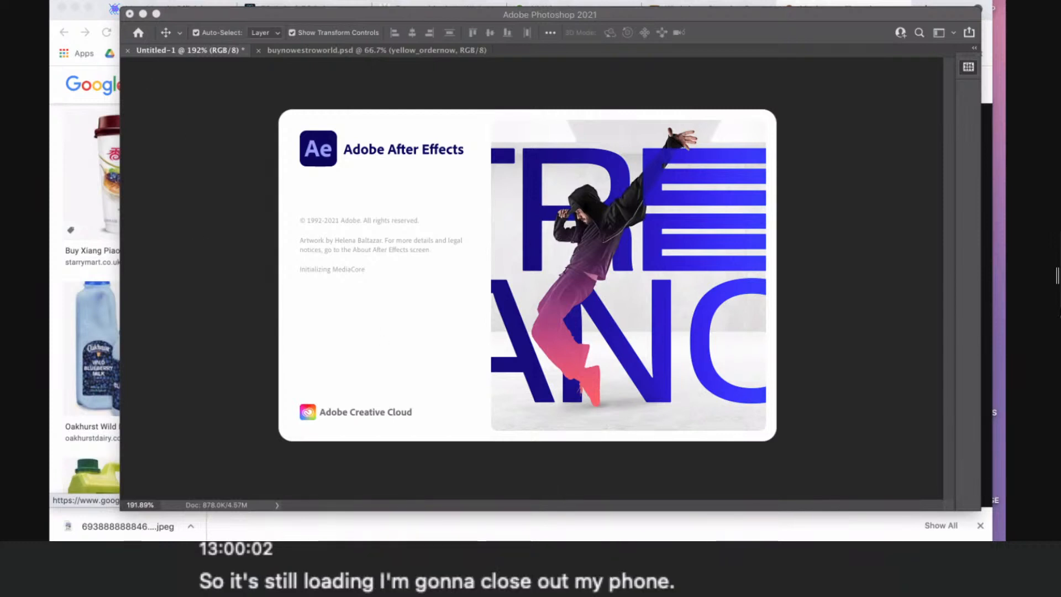
- Quit Photoshop, saving the design to the Desktop as milktea.psd in Photoshop format with Maximize Compatibility on
{"action": "right_click", "coordinate": [645, 534]}
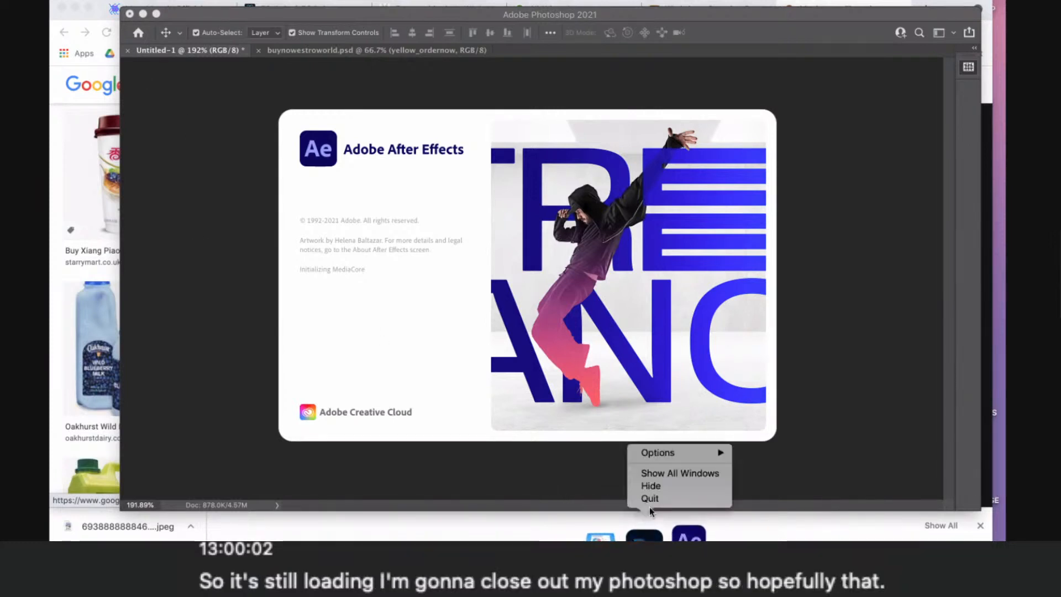
{"action": "left_click", "coordinate": [653, 498]}
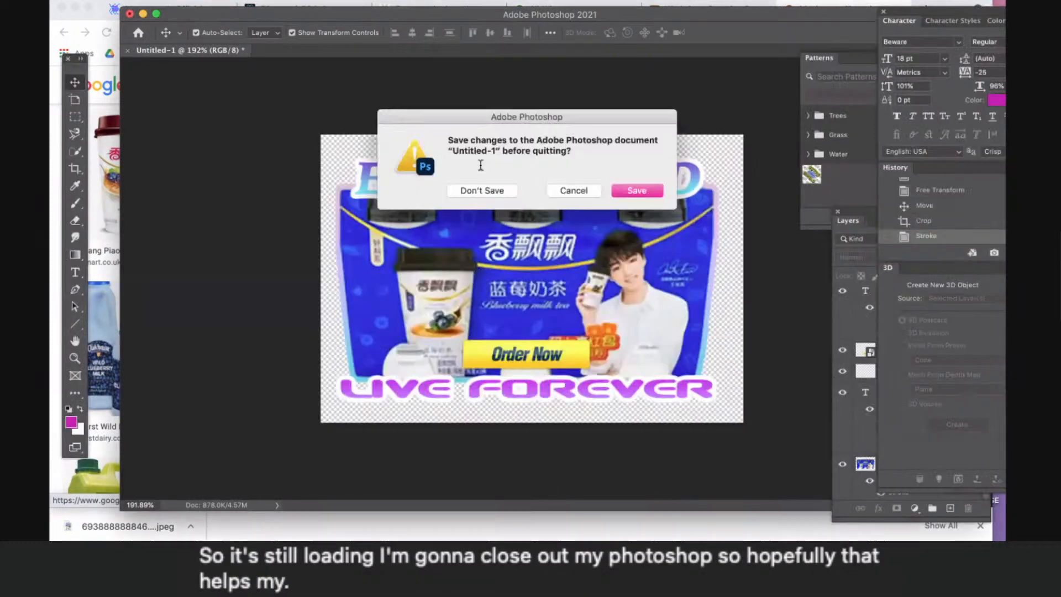
{"action": "left_click", "coordinate": [622, 192]}
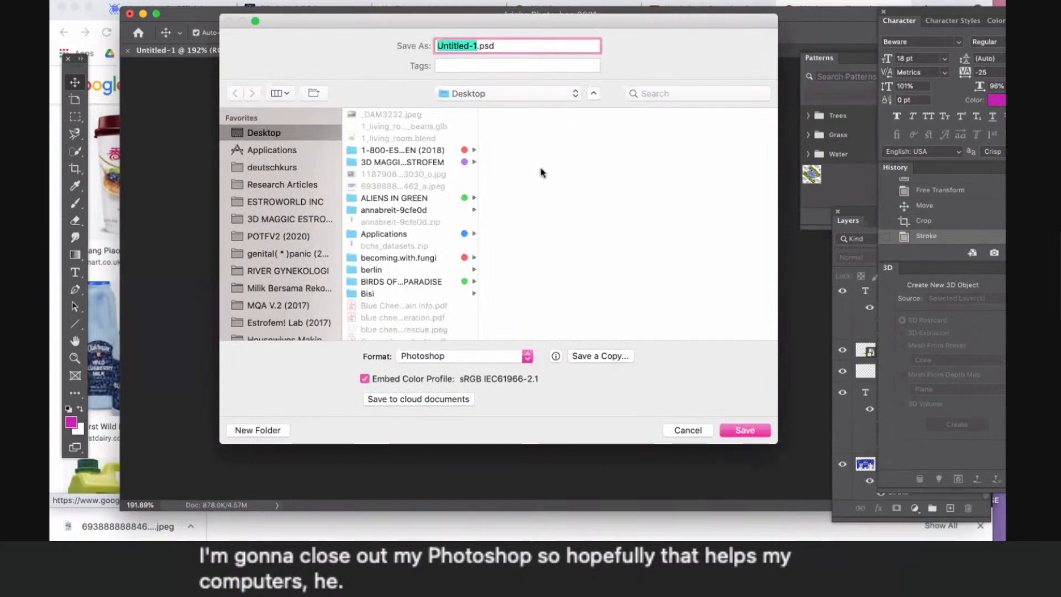
{"action": "type", "text": "milktea"}
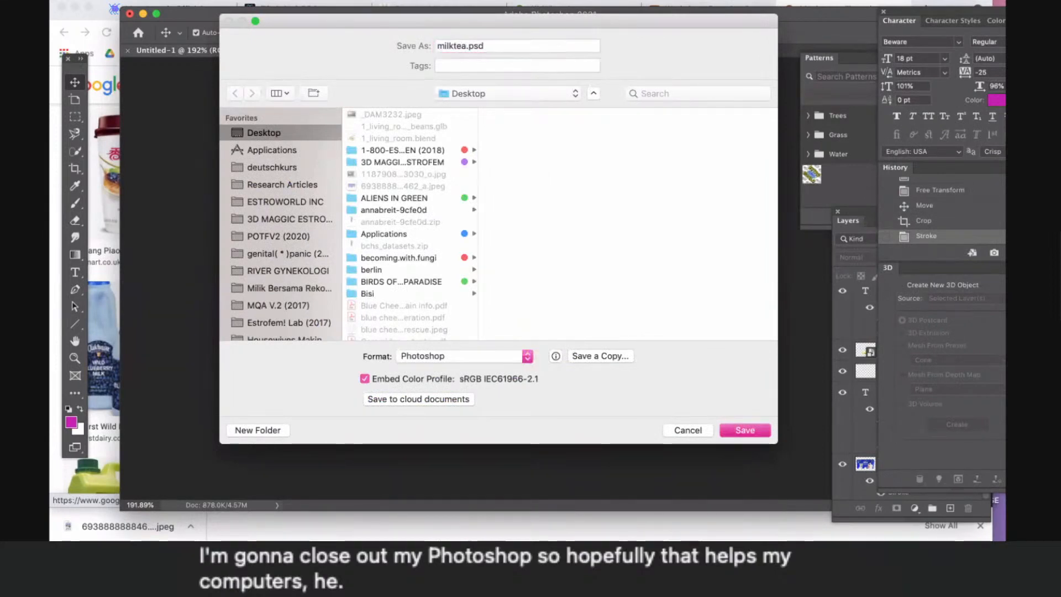
{"action": "key", "text": "Return"}
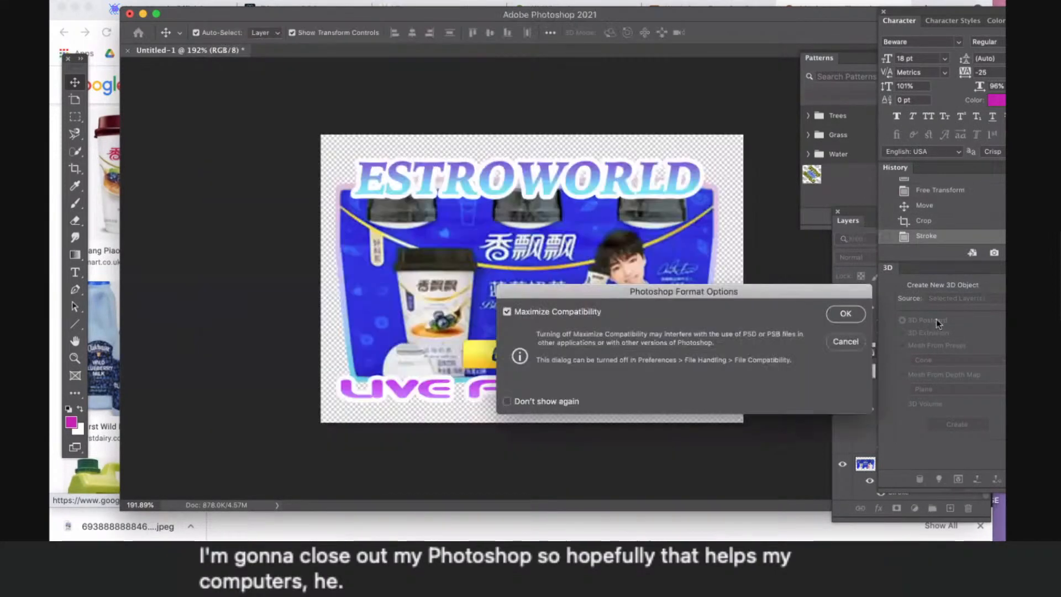
{"action": "left_click", "coordinate": [849, 316]}
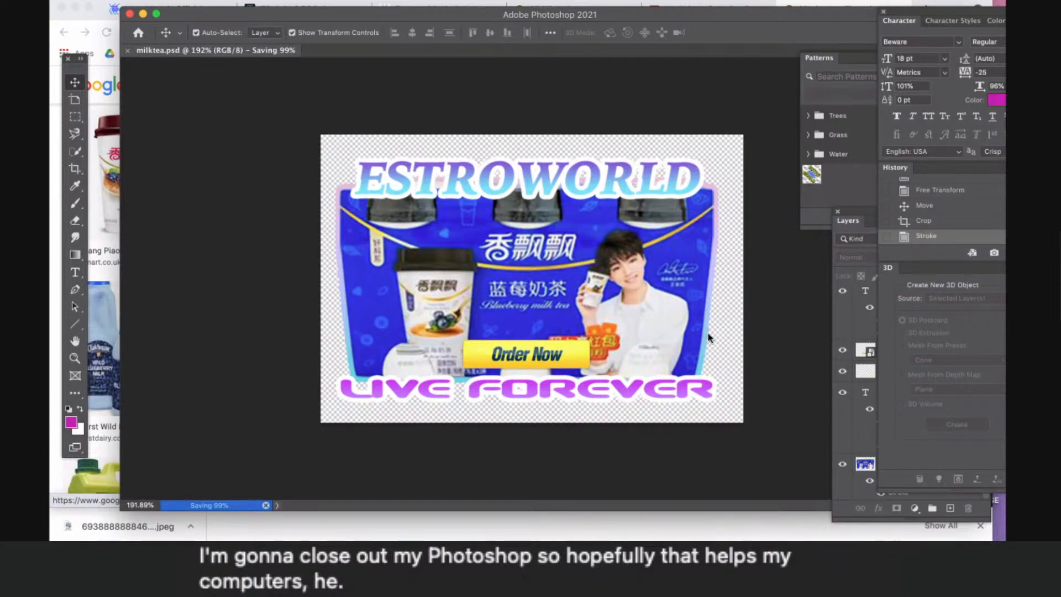
{"action": "key", "text": "super+q"}
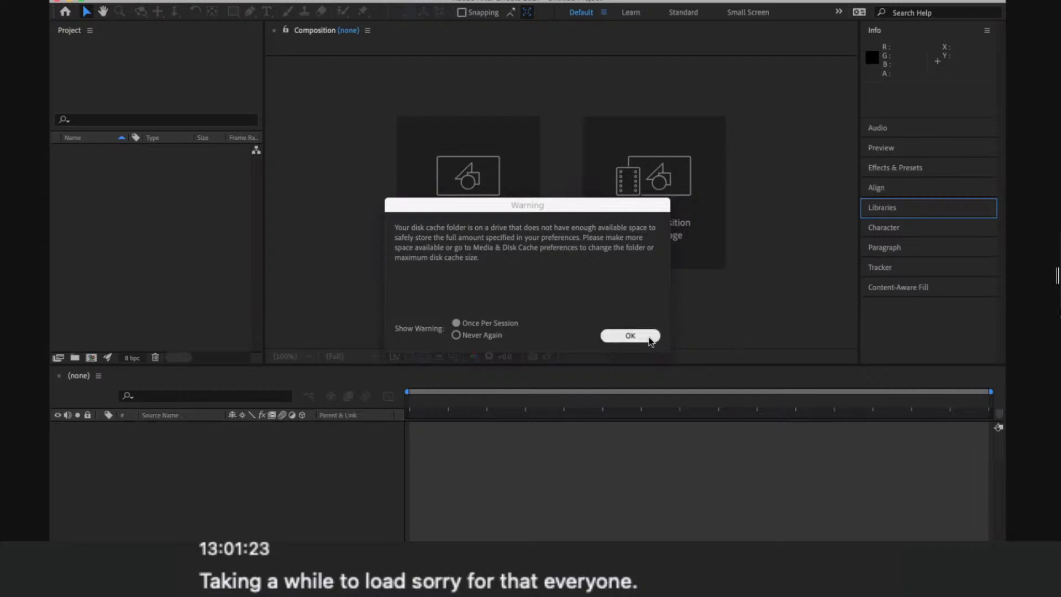
- Dismiss the After Effects startup messages, deny microphone access and start a new project
{"action": "left_click", "coordinate": [630, 335]}
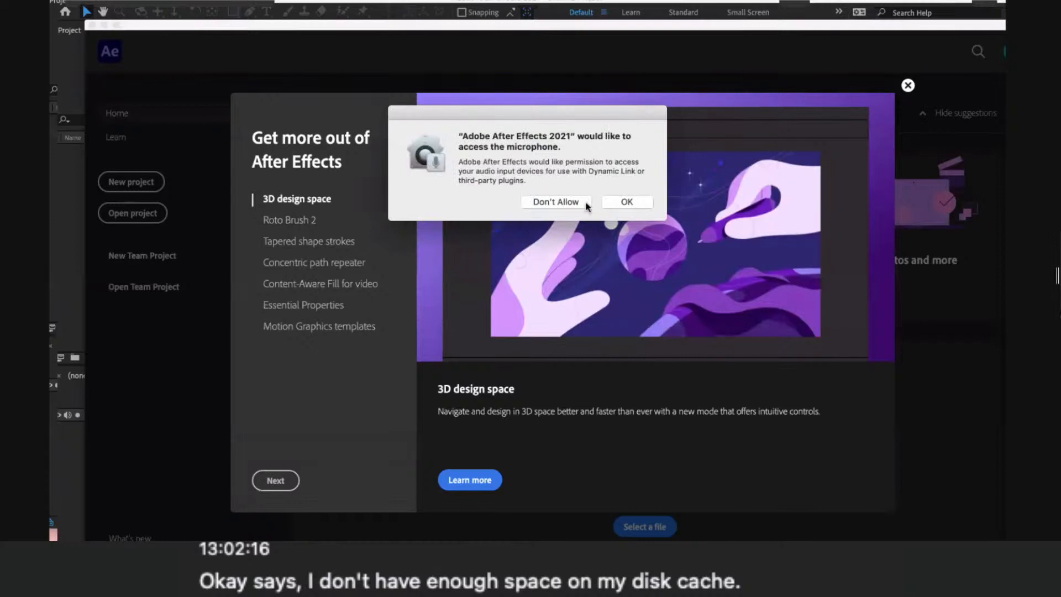
{"action": "left_click", "coordinate": [586, 203]}
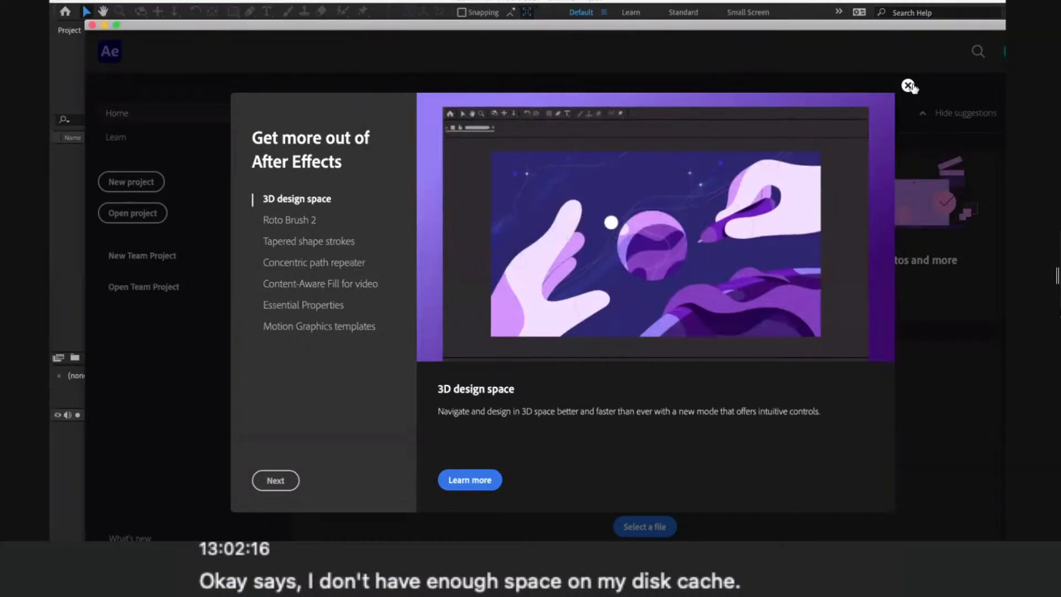
{"action": "left_click", "coordinate": [908, 86]}
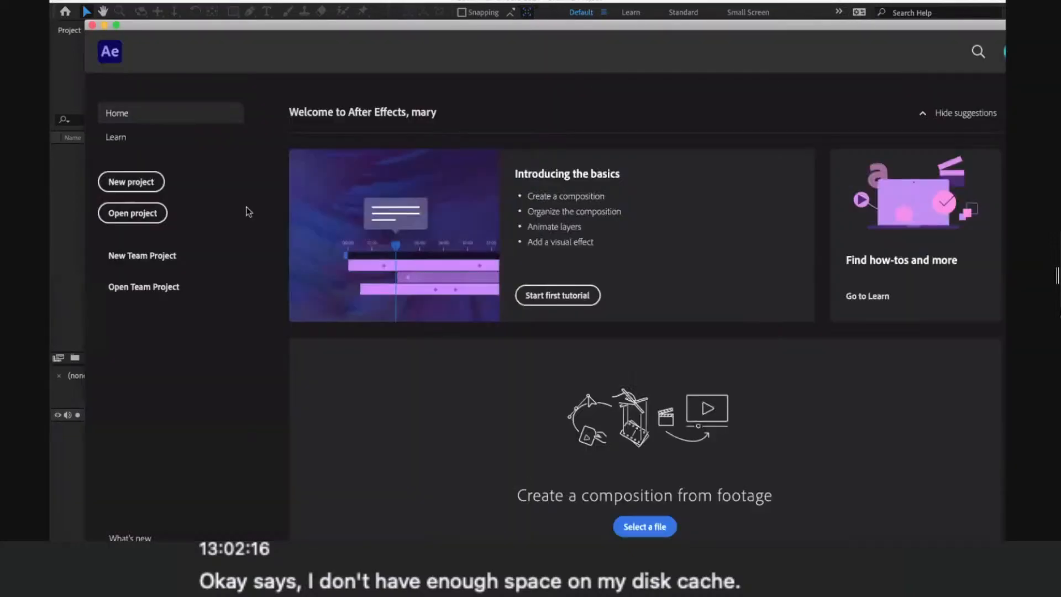
{"action": "left_click", "coordinate": [148, 184]}
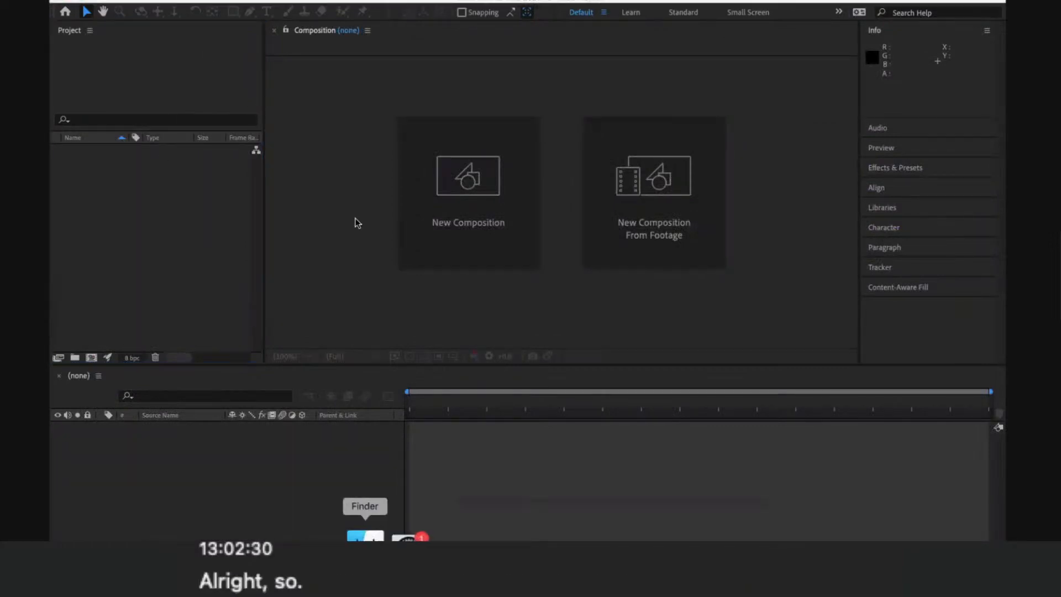
{"action": "left_click", "coordinate": [364, 534]}
{"action": "left_click_drag", "start_coordinate": [467, 194], "coordinate": [320, 157]}
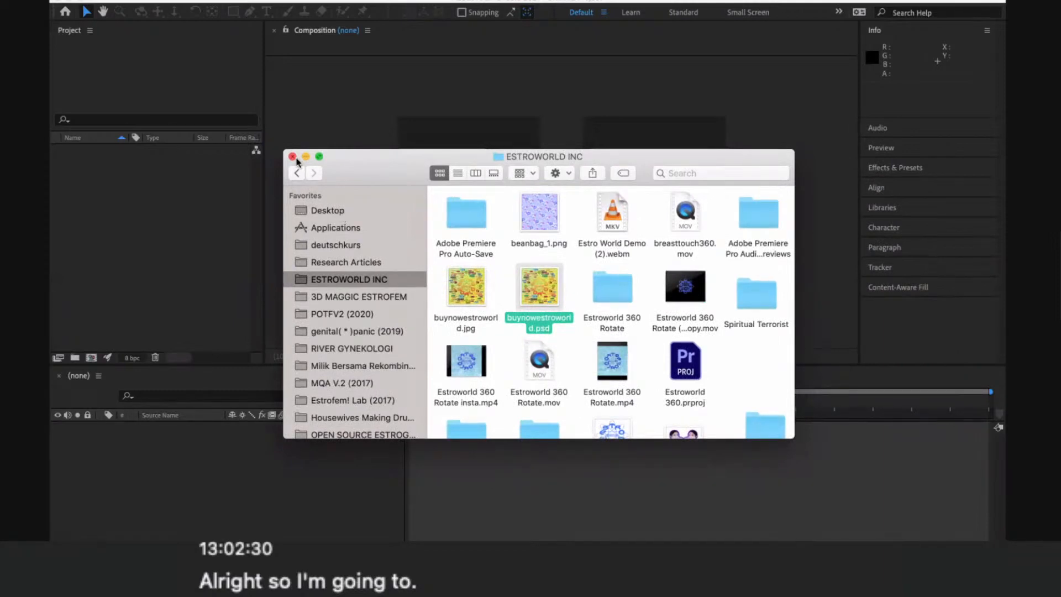
{"action": "left_click", "coordinate": [243, 93]}
{"action": "left_click", "coordinate": [133, 1]}
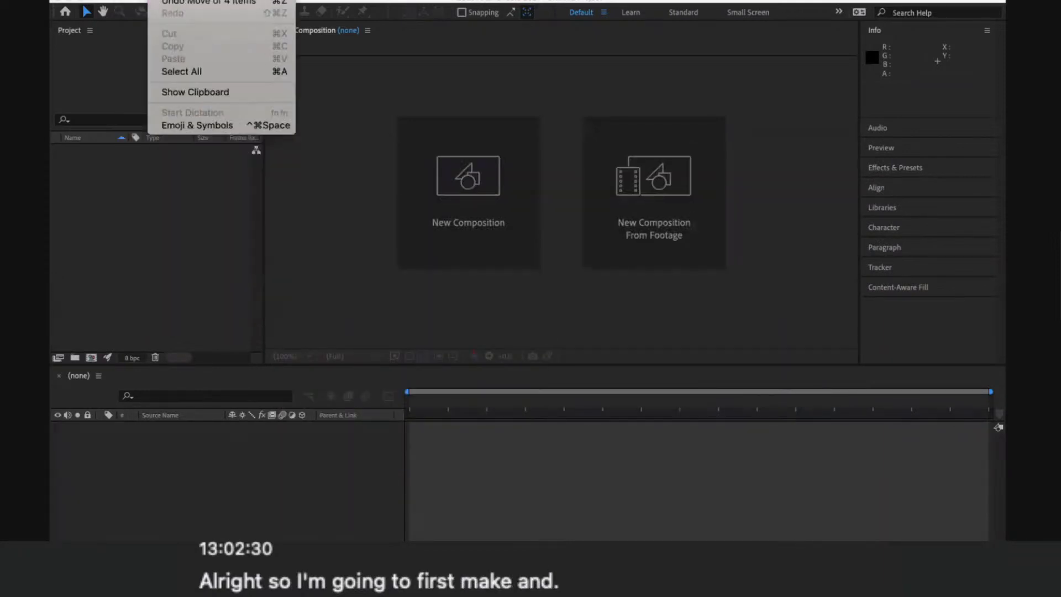
{"action": "left_click", "coordinate": [126, 3]}
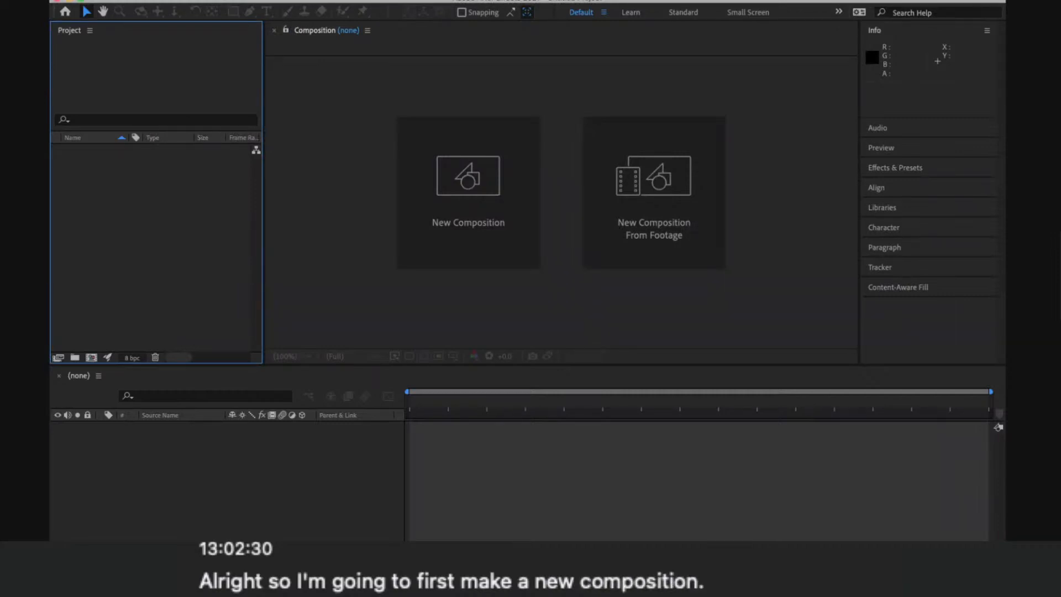
- Create a new composition named milktea with the HDTV 1080 29.97 preset
{"action": "left_click", "coordinate": [257, 1]}
{"action": "left_click", "coordinate": [259, 5]}
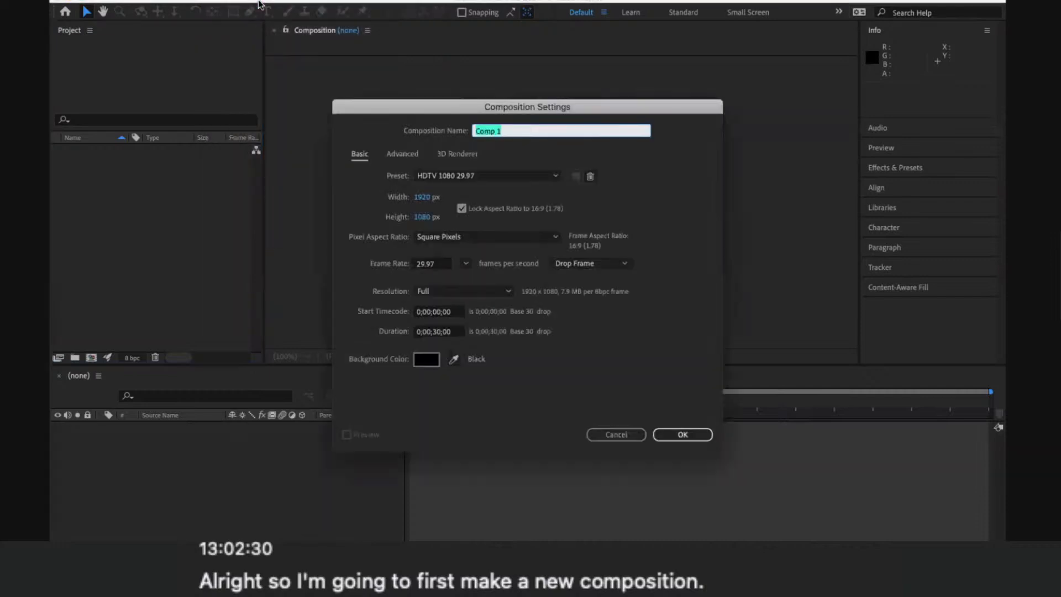
{"action": "type", "text": "m"}
{"action": "type", "text": "ilktea"}
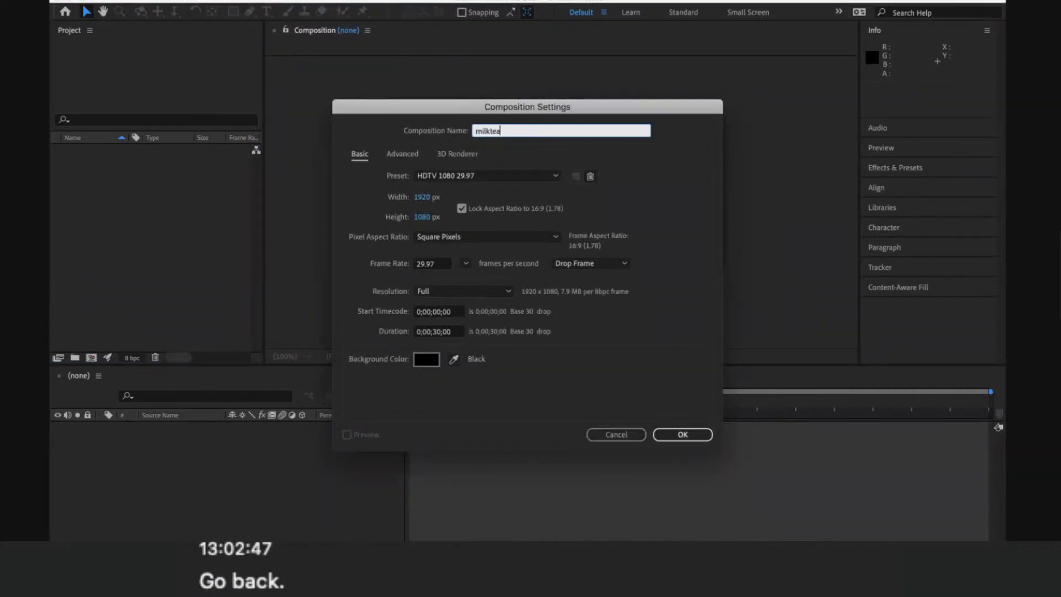
{"action": "key", "text": "Return"}
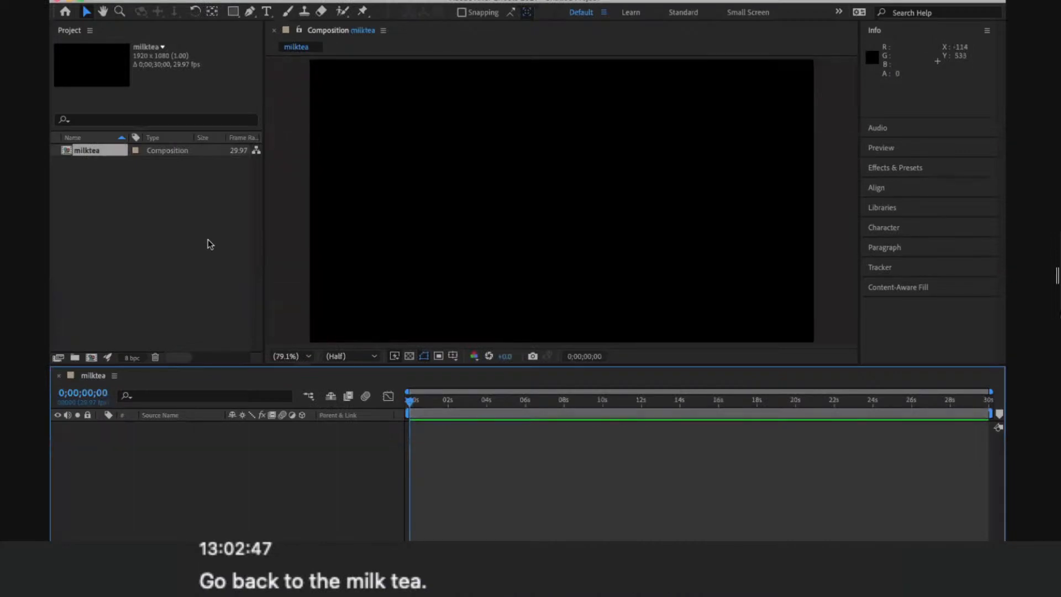
- Start opening an existing After Effects project, discarding the unsaved changes to the untitled project
{"action": "left_click", "coordinate": [159, 0]}
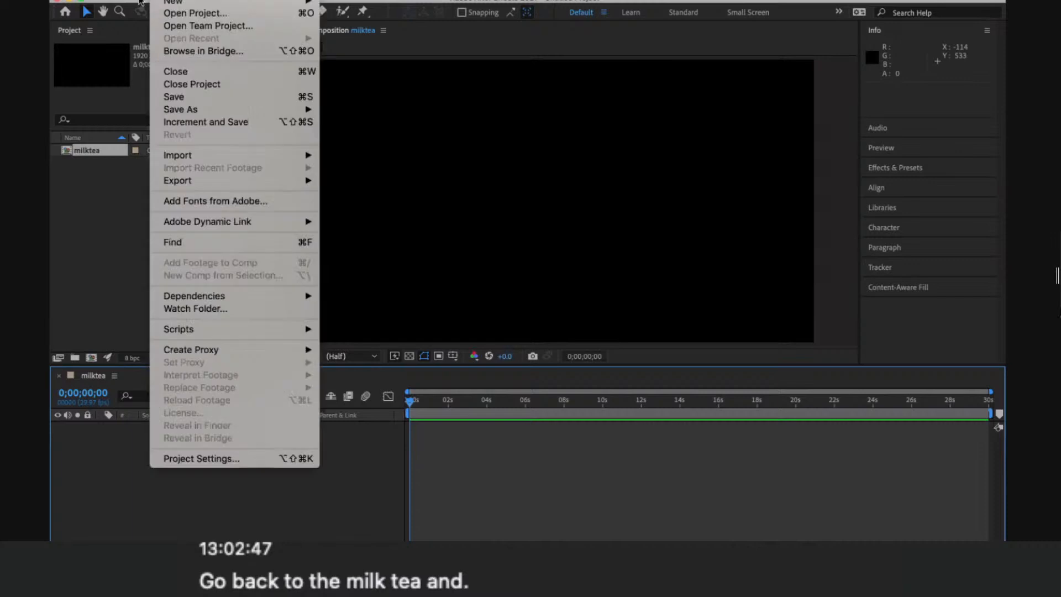
{"action": "left_click", "coordinate": [113, 0]}
{"action": "left_click", "coordinate": [113, 0]}
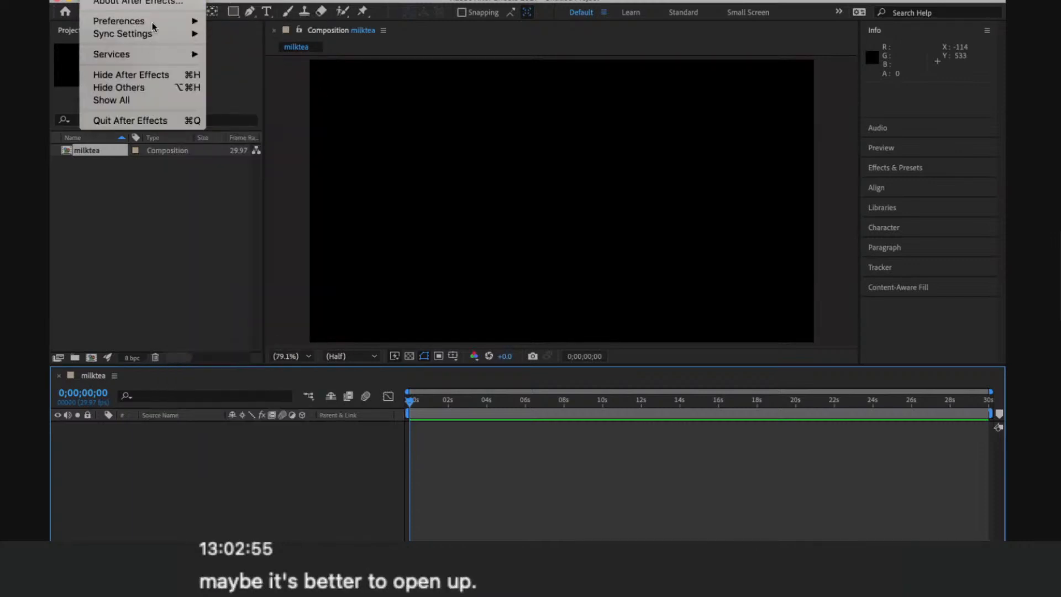
{"action": "mouse_move", "coordinate": [159, 0]}
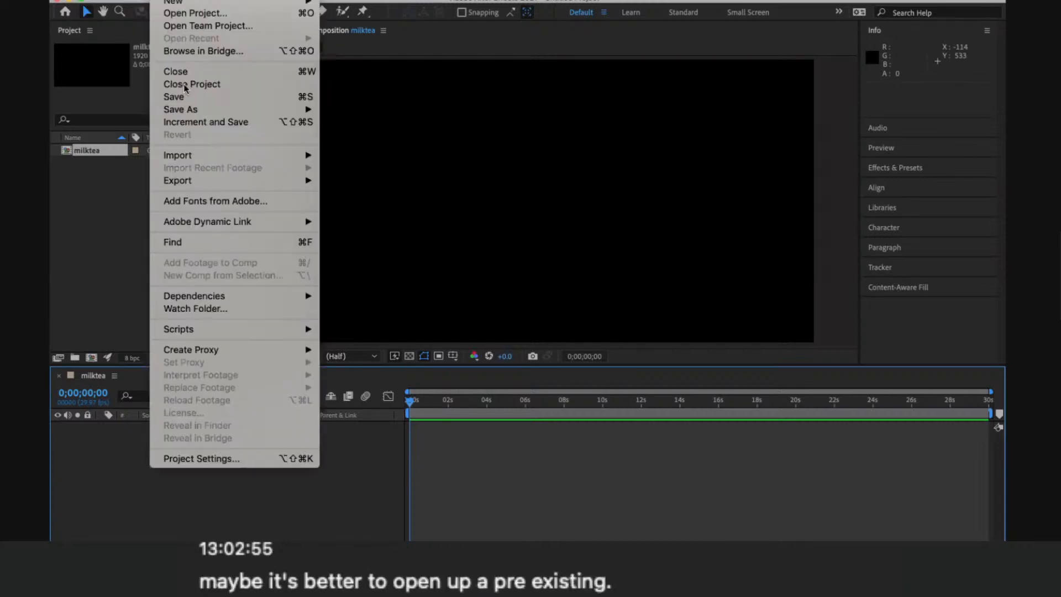
{"action": "left_click", "coordinate": [187, 13]}
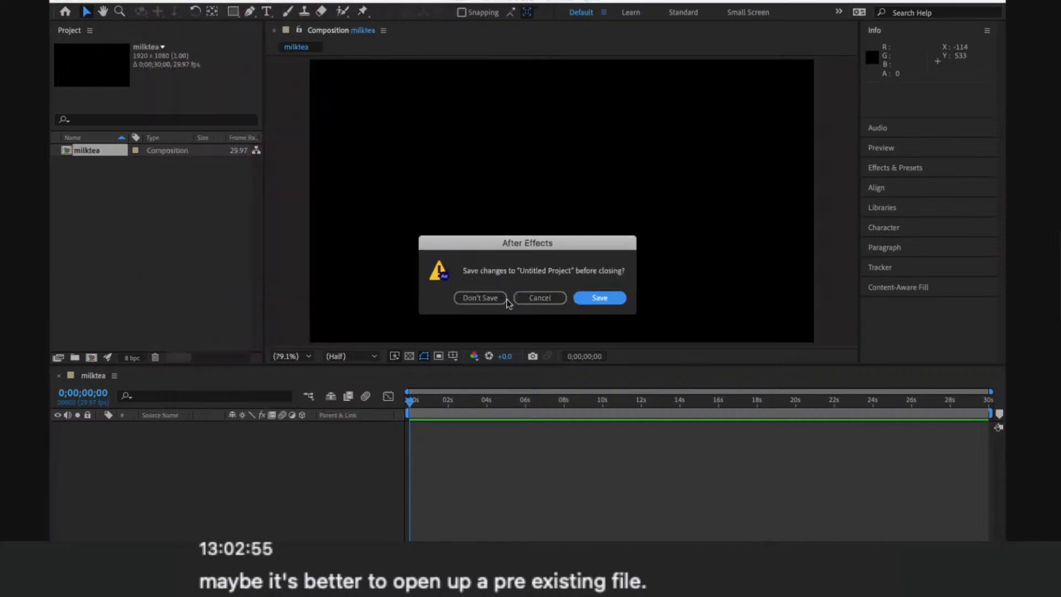
{"action": "left_click", "coordinate": [494, 299]}
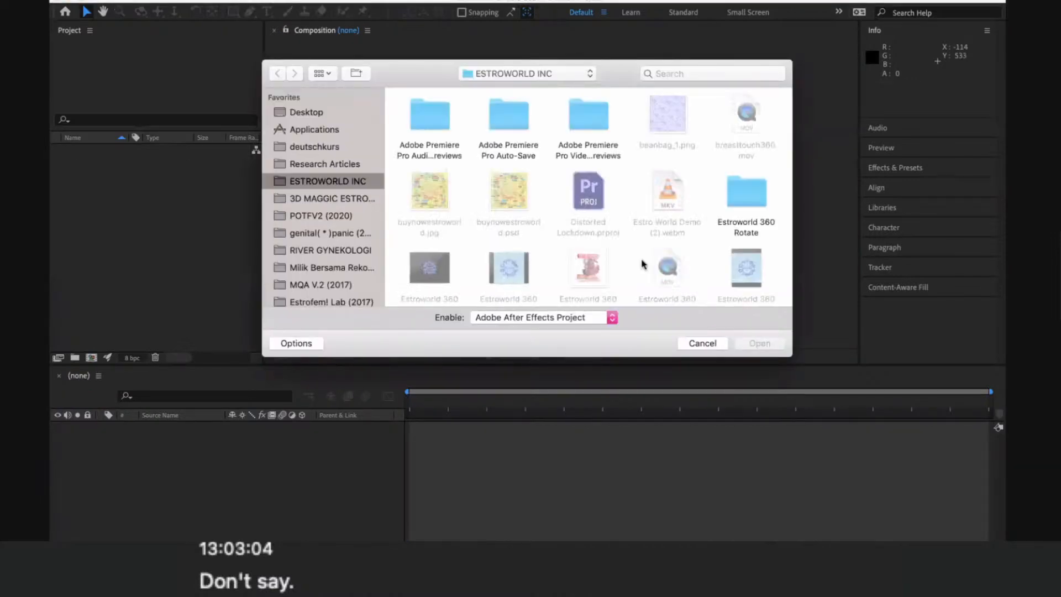
- Look through the ESTROWORLD INC folder for an existing After Effects project file
{"action": "scroll", "coordinate": [643, 264], "scroll_direction": "down", "scroll_amount": 10}
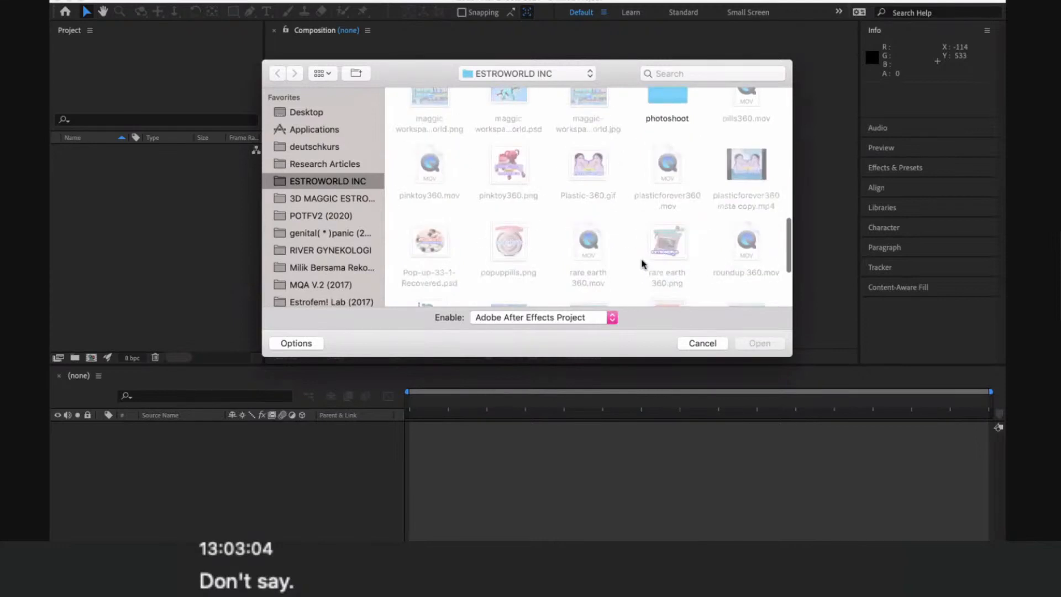
{"action": "scroll", "coordinate": [643, 264], "scroll_direction": "down", "scroll_amount": 5}
{"action": "scroll", "coordinate": [643, 264], "scroll_direction": "up", "scroll_amount": 6}
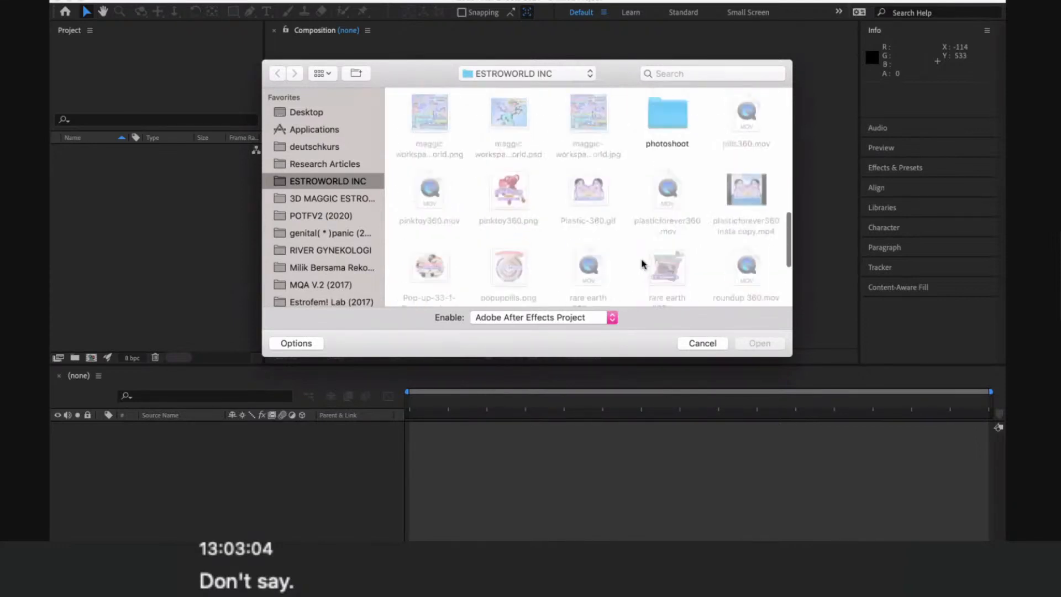
{"action": "scroll", "coordinate": [643, 264], "scroll_direction": "up", "scroll_amount": 6}
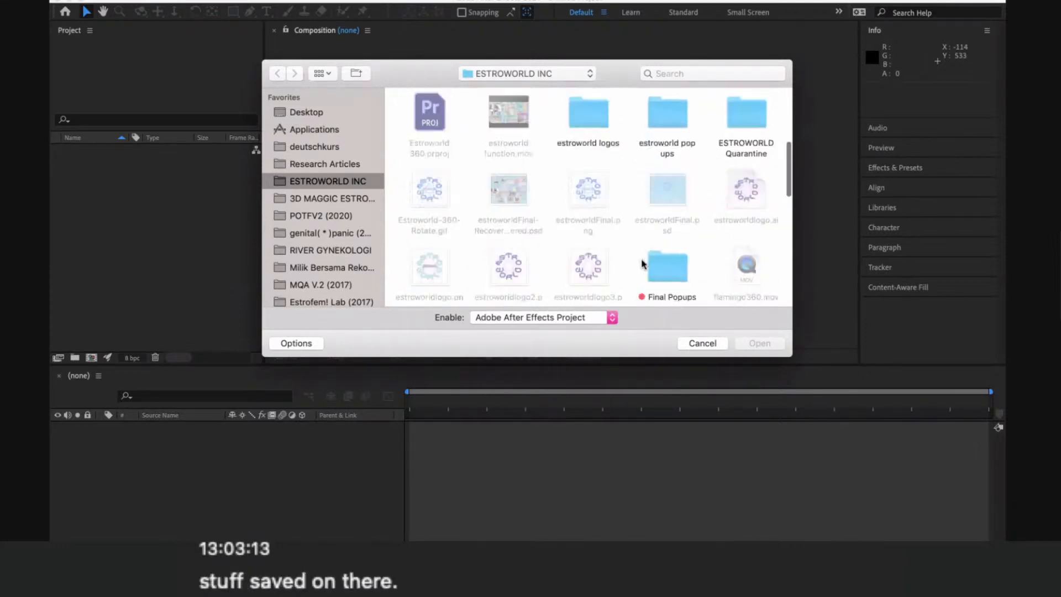
{"action": "scroll", "coordinate": [643, 265], "scroll_direction": "up", "scroll_amount": 2}
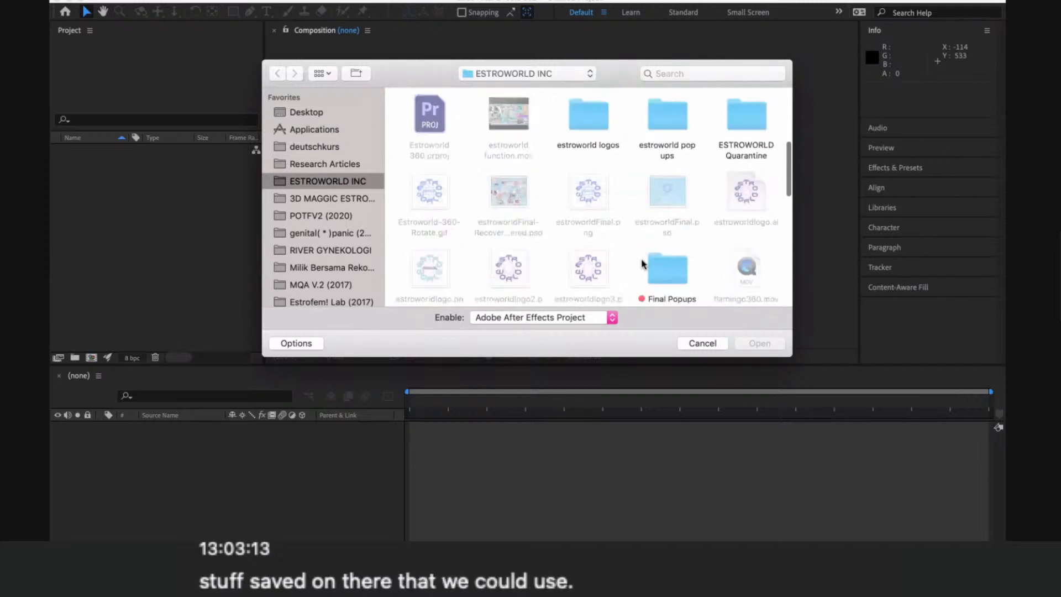
{"action": "scroll", "coordinate": [643, 264], "scroll_direction": "up", "scroll_amount": 5}
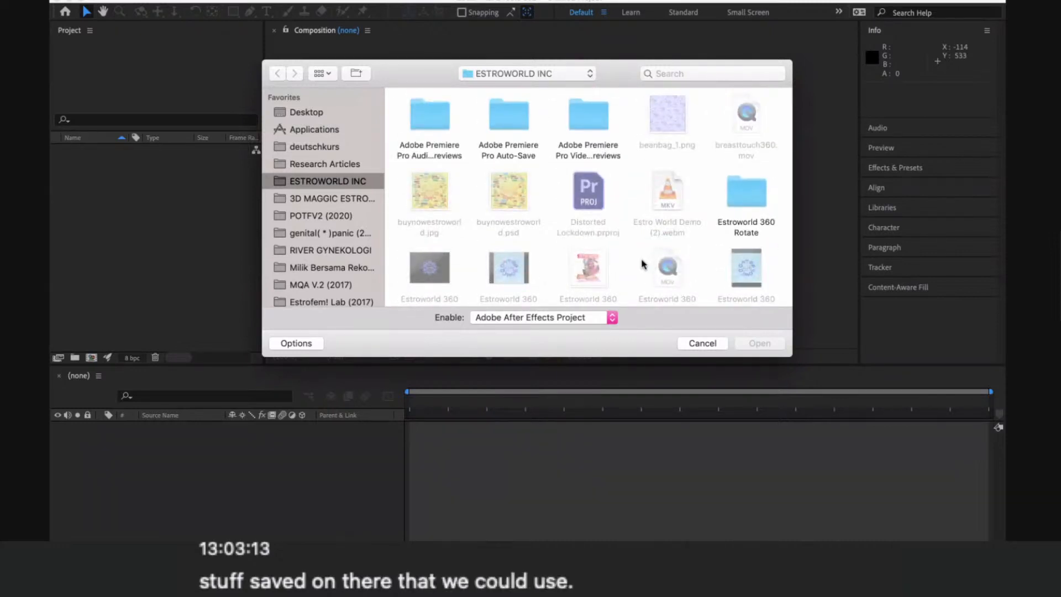
{"action": "scroll", "coordinate": [642, 261], "scroll_direction": "down", "scroll_amount": 5}
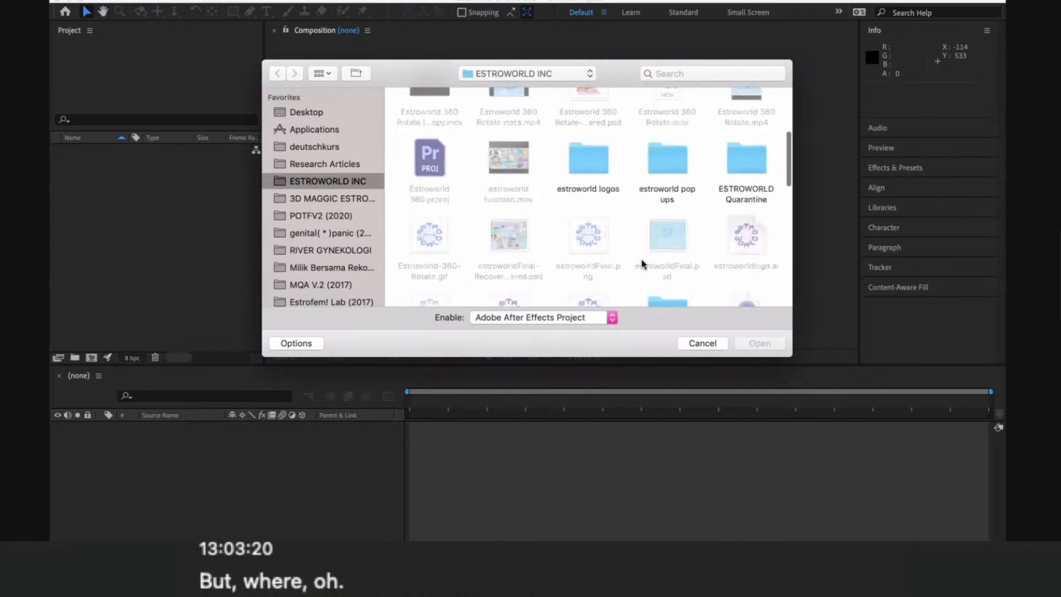
{"action": "scroll", "coordinate": [642, 262], "scroll_direction": "down", "scroll_amount": 5}
{"action": "scroll", "coordinate": [642, 264], "scroll_direction": "down", "scroll_amount": 10}
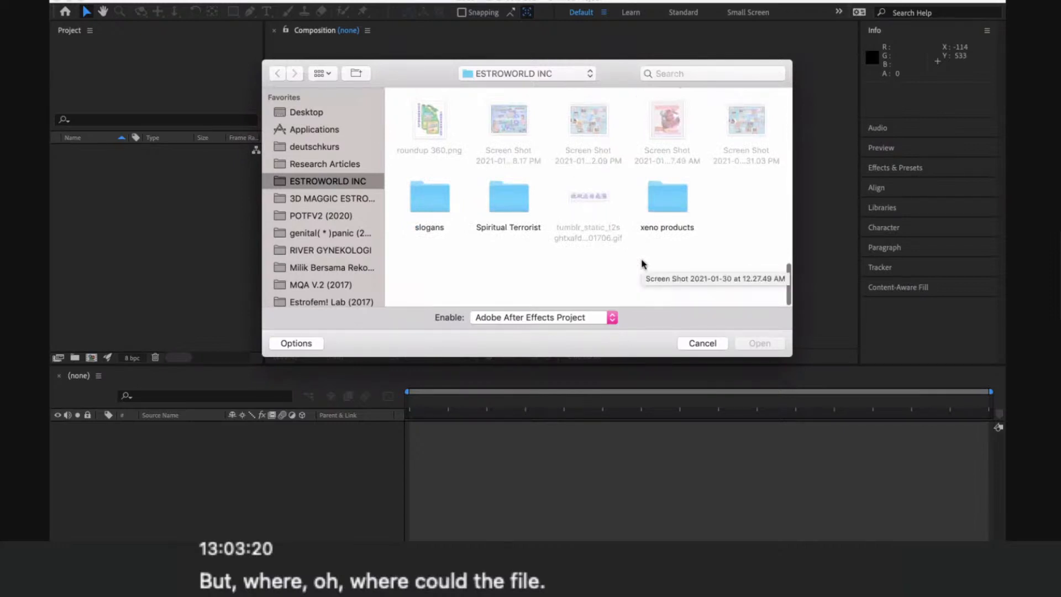
{"action": "scroll", "coordinate": [641, 263], "scroll_direction": "up", "scroll_amount": 5}
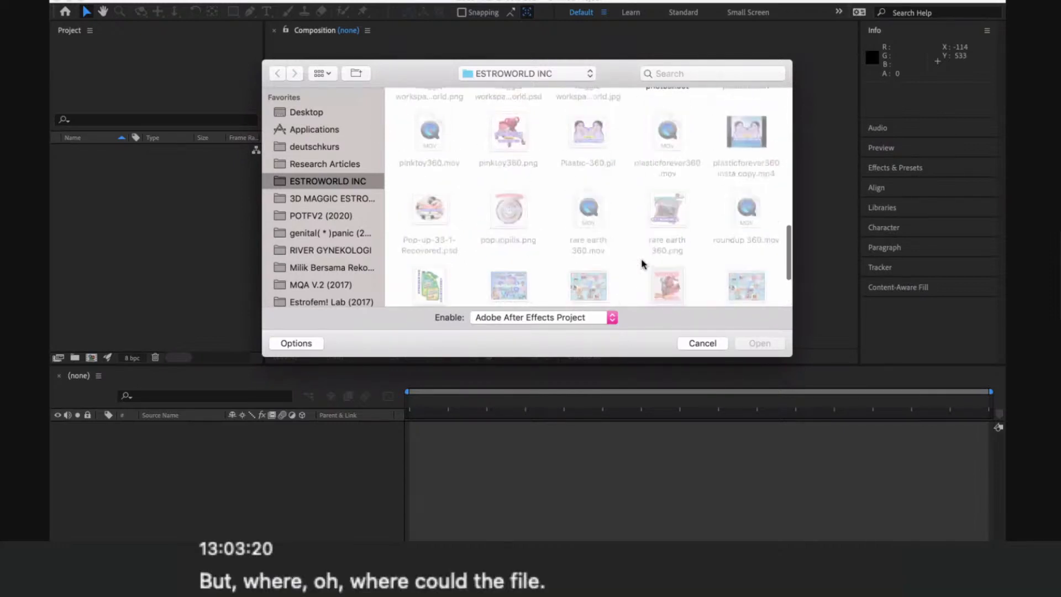
{"action": "scroll", "coordinate": [642, 263], "scroll_direction": "up", "scroll_amount": 4}
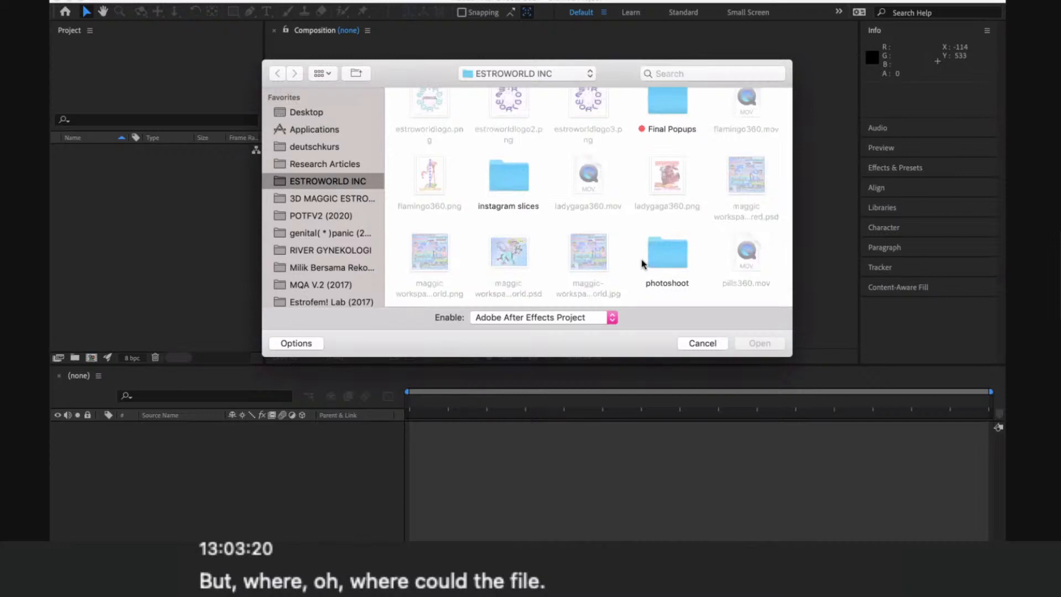
{"action": "scroll", "coordinate": [642, 264], "scroll_direction": "up", "scroll_amount": 5}
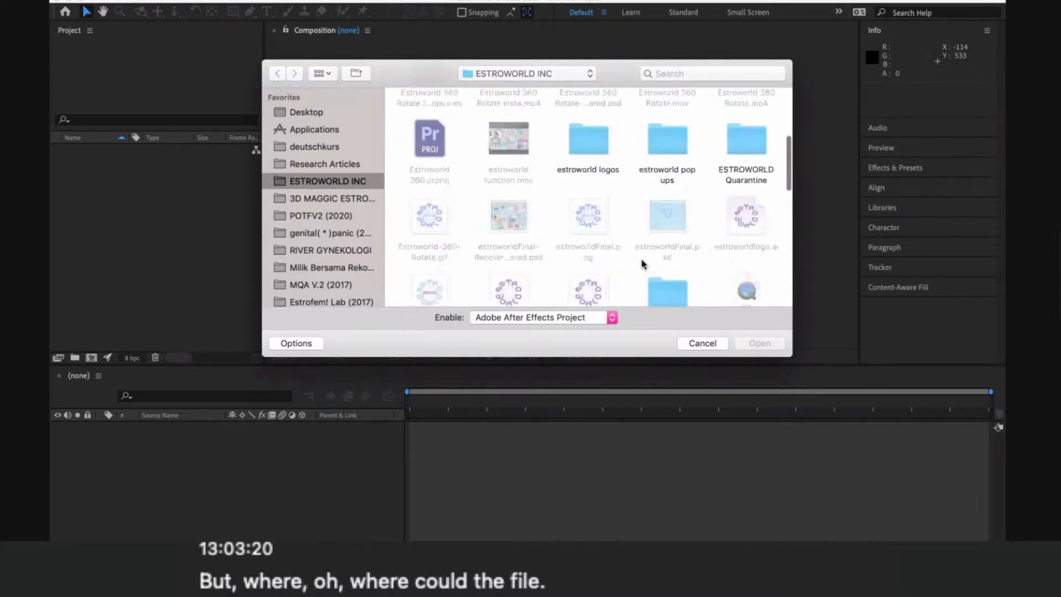
{"action": "scroll", "coordinate": [642, 264], "scroll_direction": "up", "scroll_amount": 1}
{"action": "scroll", "coordinate": [642, 264], "scroll_direction": "up", "scroll_amount": 3}
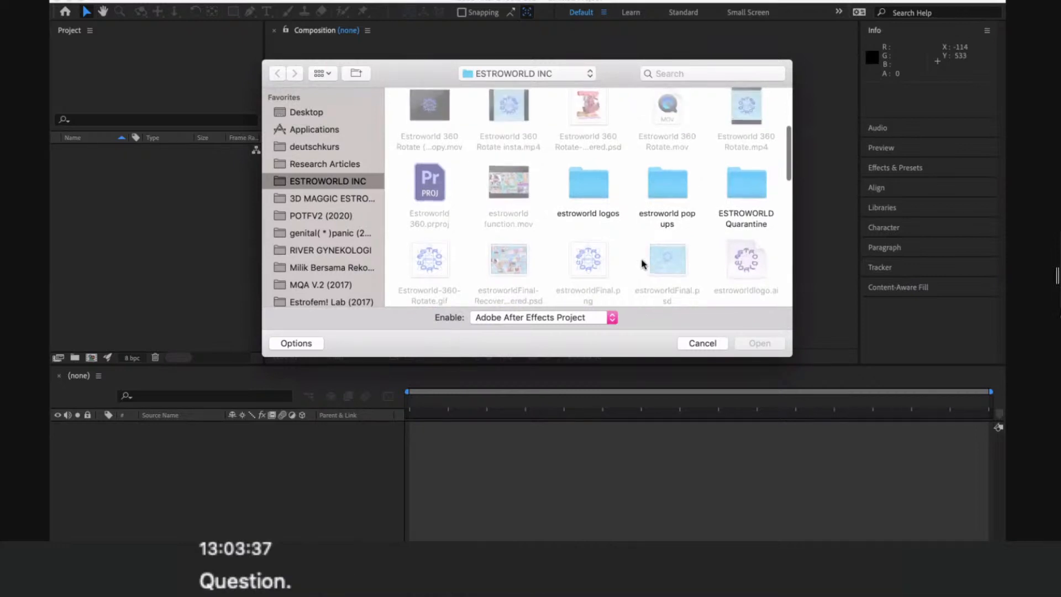
{"action": "scroll", "coordinate": [642, 263], "scroll_direction": "up", "scroll_amount": 8}
{"action": "scroll", "coordinate": [641, 264], "scroll_direction": "up", "scroll_amount": 3}
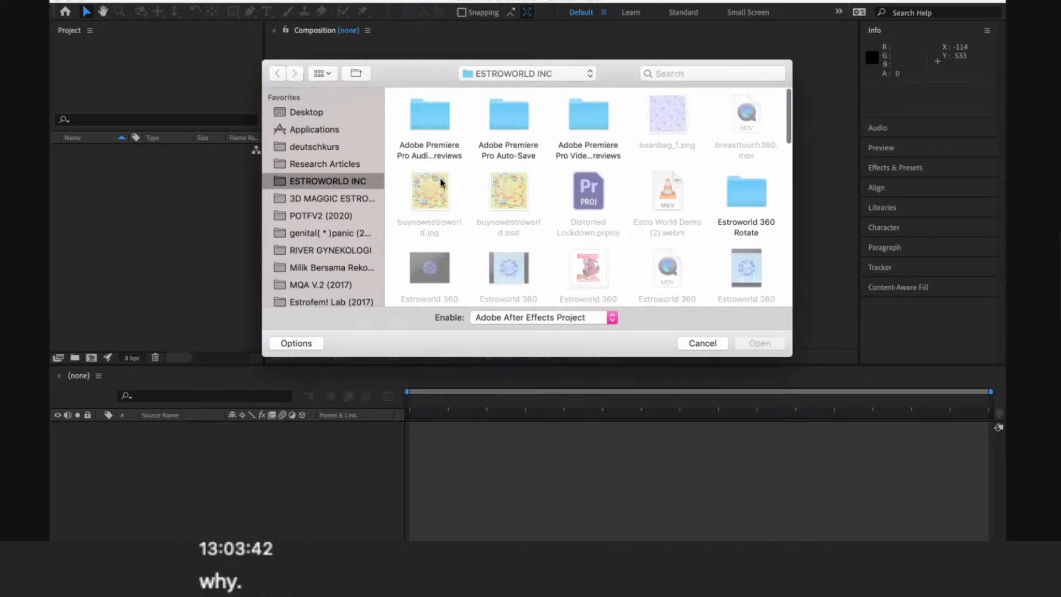
{"action": "scroll", "coordinate": [470, 233], "scroll_direction": "down", "scroll_amount": 15}
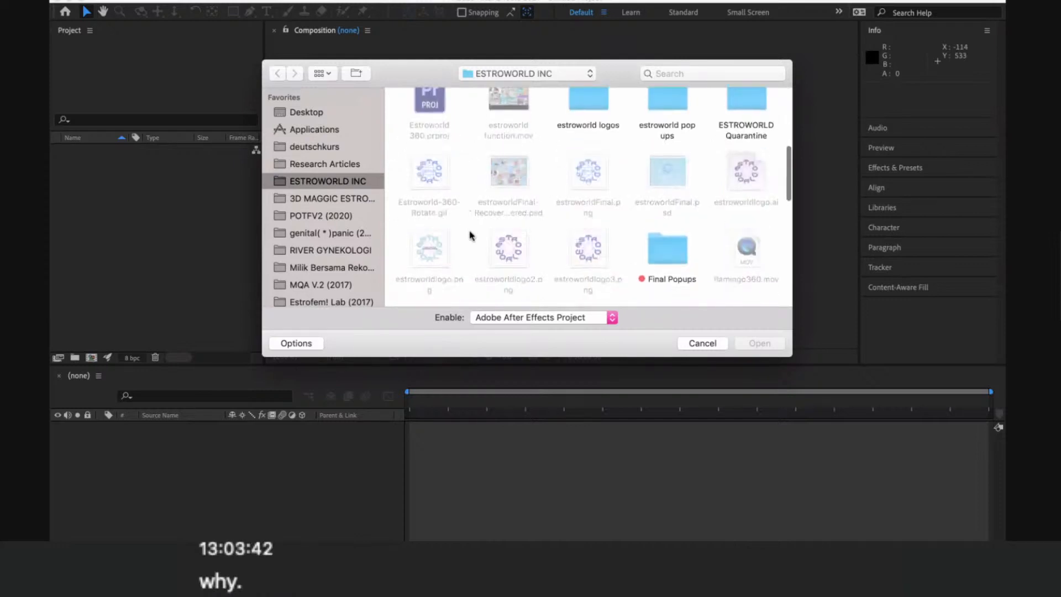
{"action": "scroll", "coordinate": [470, 237], "scroll_direction": "down", "scroll_amount": 1}
{"action": "scroll", "coordinate": [470, 236], "scroll_direction": "down", "scroll_amount": 3}
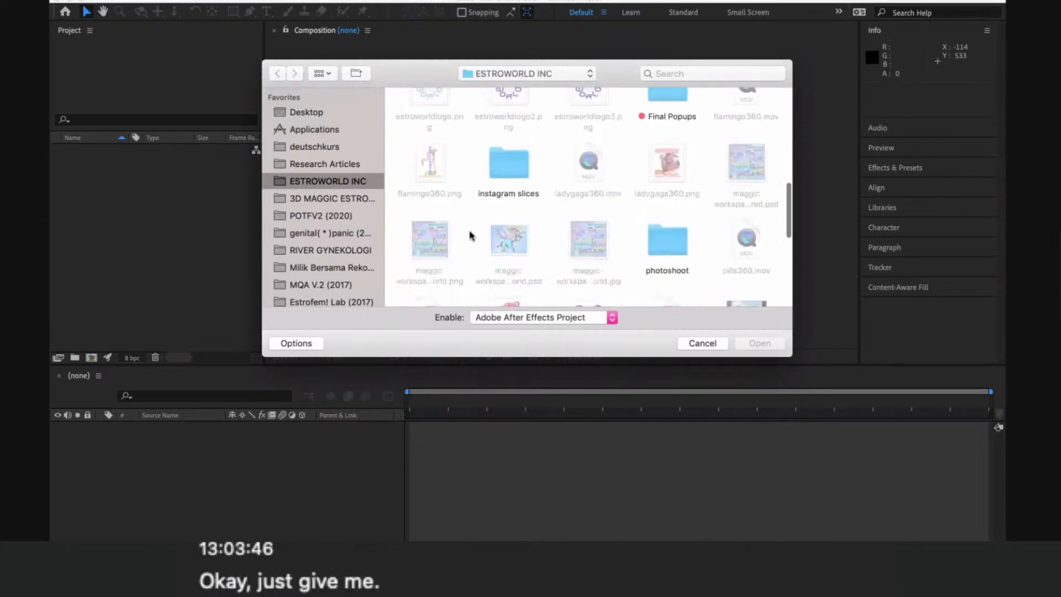
{"action": "scroll", "coordinate": [470, 236], "scroll_direction": "down", "scroll_amount": 5}
{"action": "scroll", "coordinate": [470, 236], "scroll_direction": "down", "scroll_amount": 3}
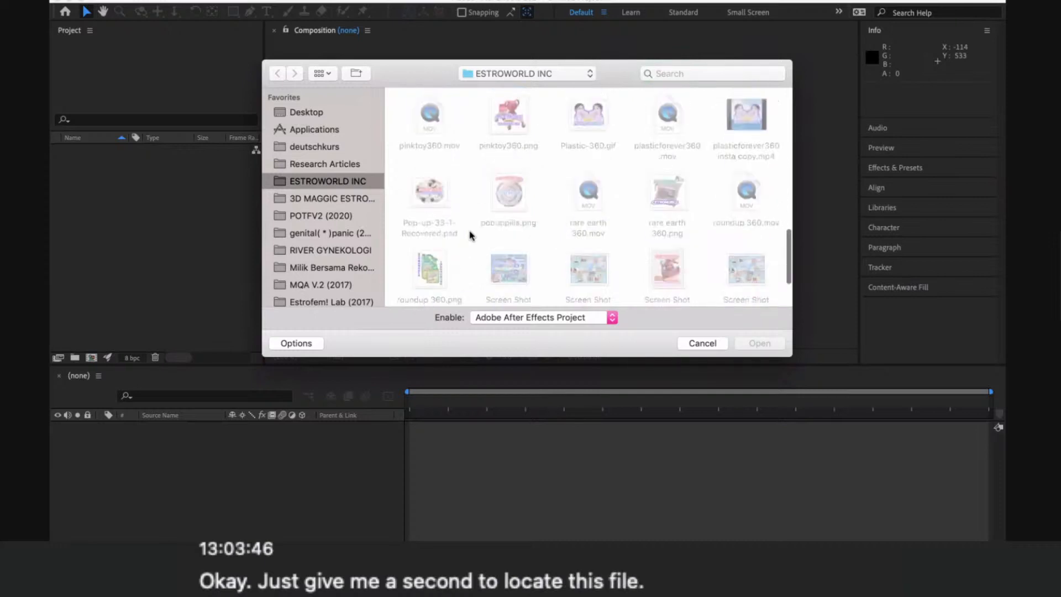
{"action": "scroll", "coordinate": [470, 236], "scroll_direction": "down", "scroll_amount": 3}
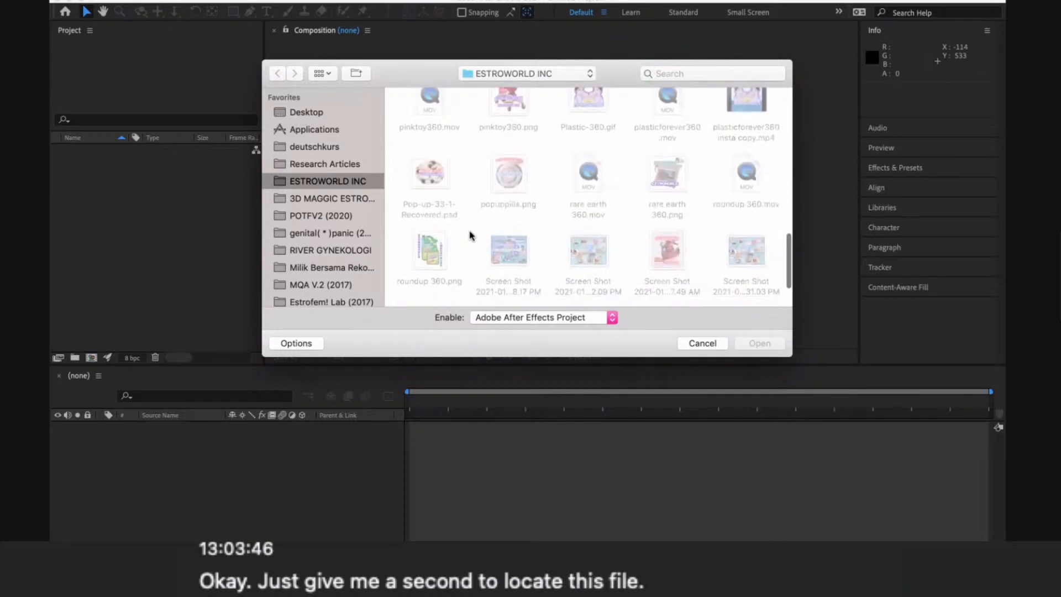
{"action": "scroll", "coordinate": [467, 257], "scroll_direction": "up", "scroll_amount": 1}
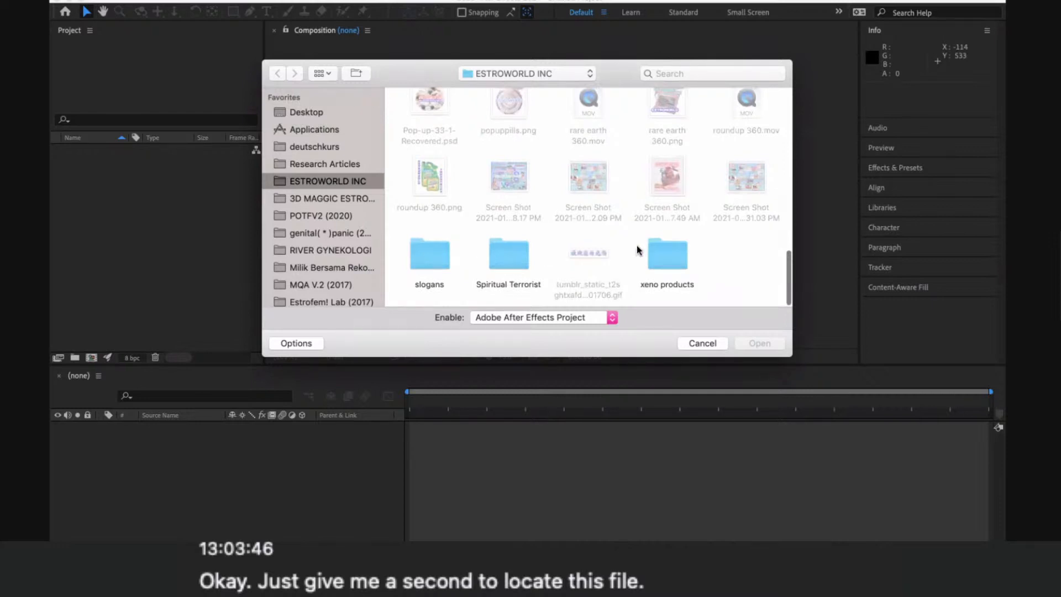
{"action": "scroll", "coordinate": [553, 255], "scroll_direction": "up", "scroll_amount": 1}
- Check the Spiritual Terrorist folder for an After Effects project, and return to the ESTROWORLD INC folder
{"action": "double_click", "coordinate": [495, 260]}
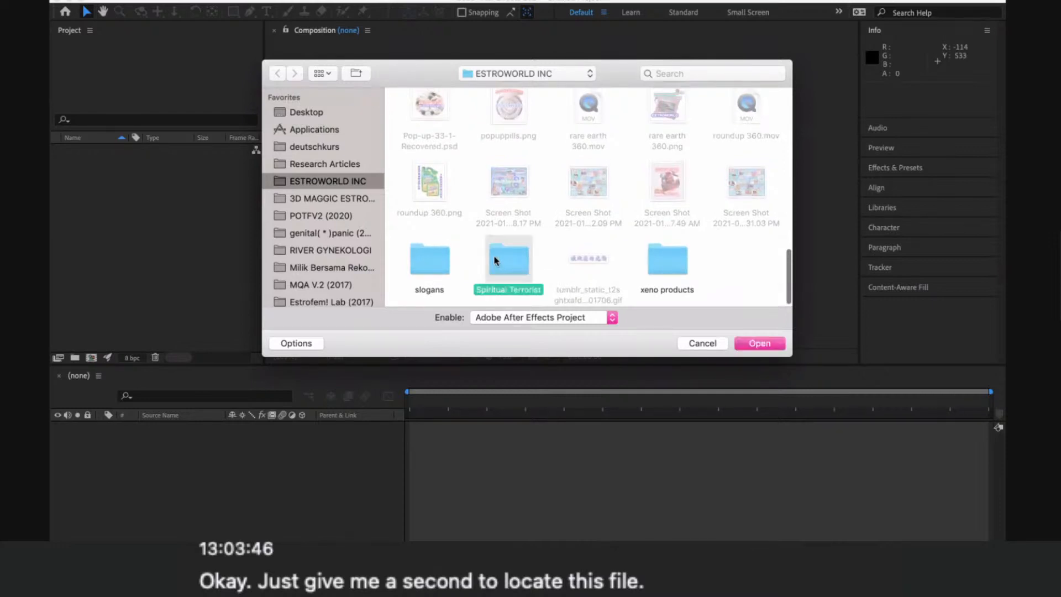
{"action": "scroll", "coordinate": [494, 260], "scroll_direction": "down", "scroll_amount": 1}
{"action": "scroll", "coordinate": [494, 261], "scroll_direction": "down", "scroll_amount": 5}
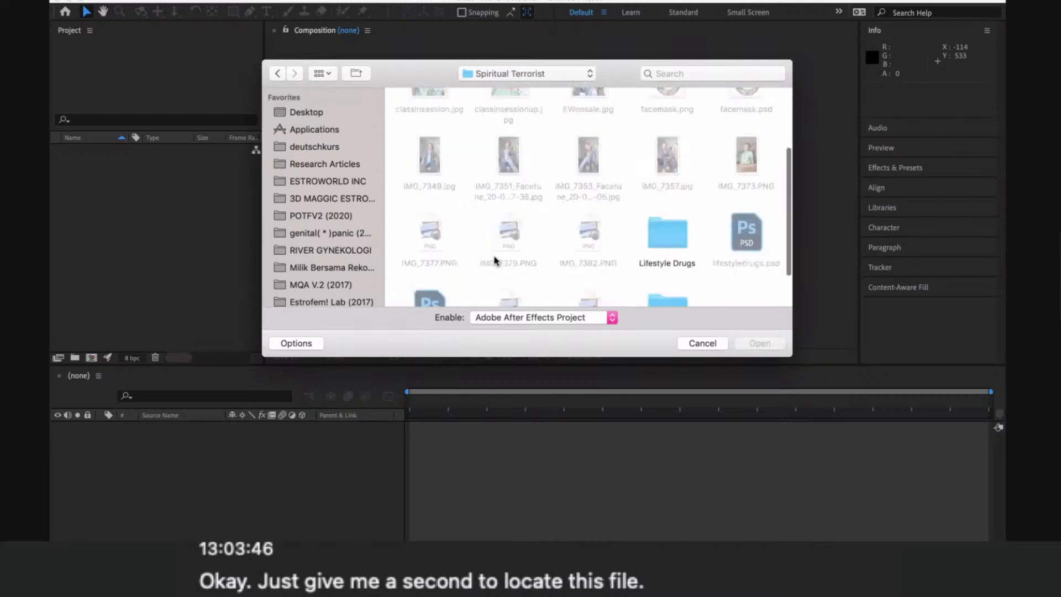
{"action": "scroll", "coordinate": [494, 261], "scroll_direction": "up", "scroll_amount": 4}
{"action": "scroll", "coordinate": [494, 260], "scroll_direction": "up", "scroll_amount": 2}
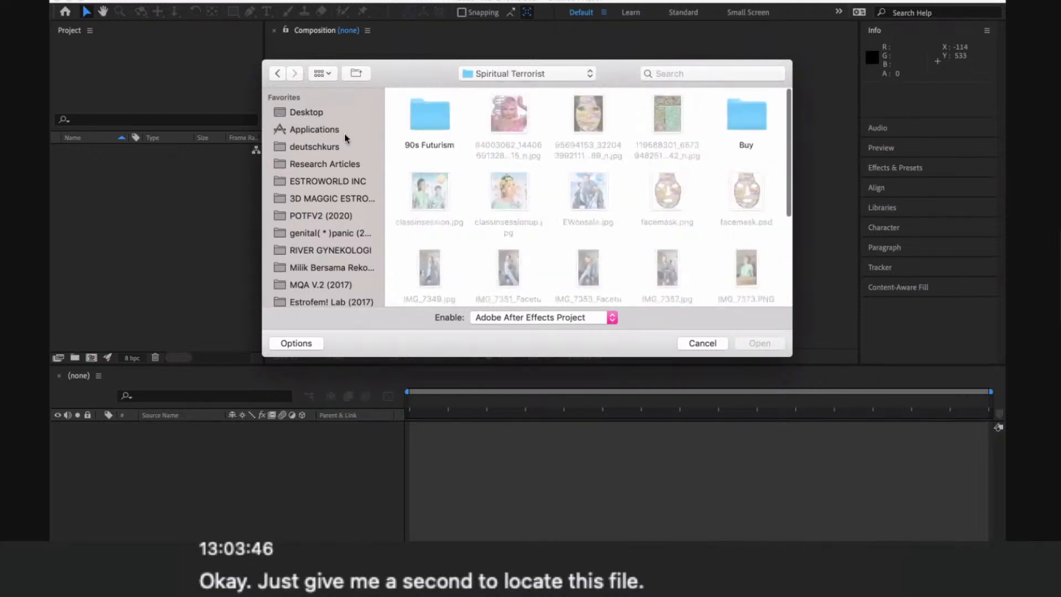
{"action": "left_click", "coordinate": [328, 181]}
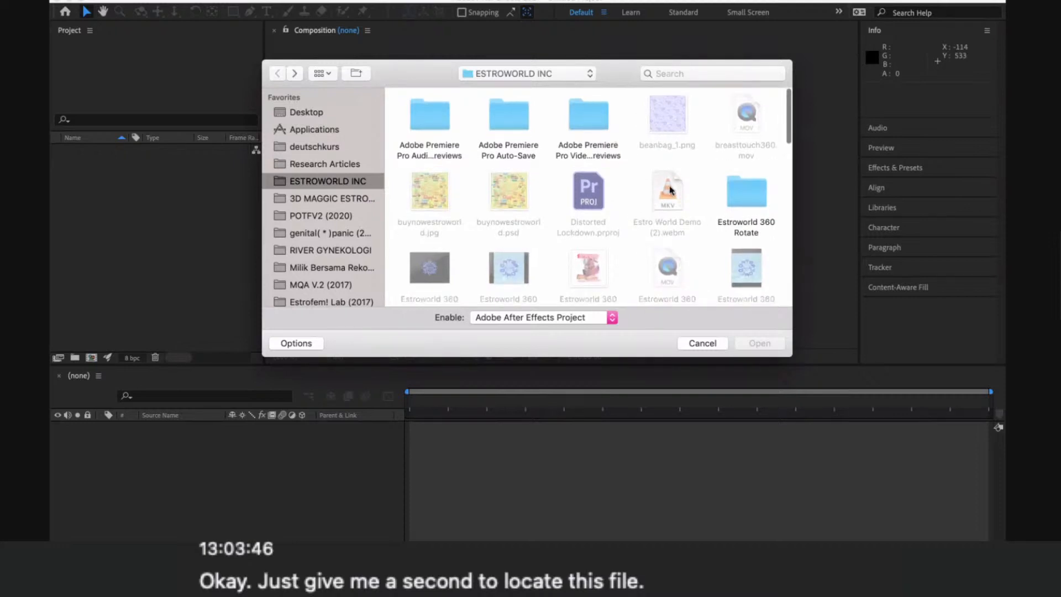
- Check the ESTROWORLD Quarantine folder for an After Effects project, and go back to its parent folder
{"action": "scroll", "coordinate": [674, 166], "scroll_direction": "down", "scroll_amount": 5}
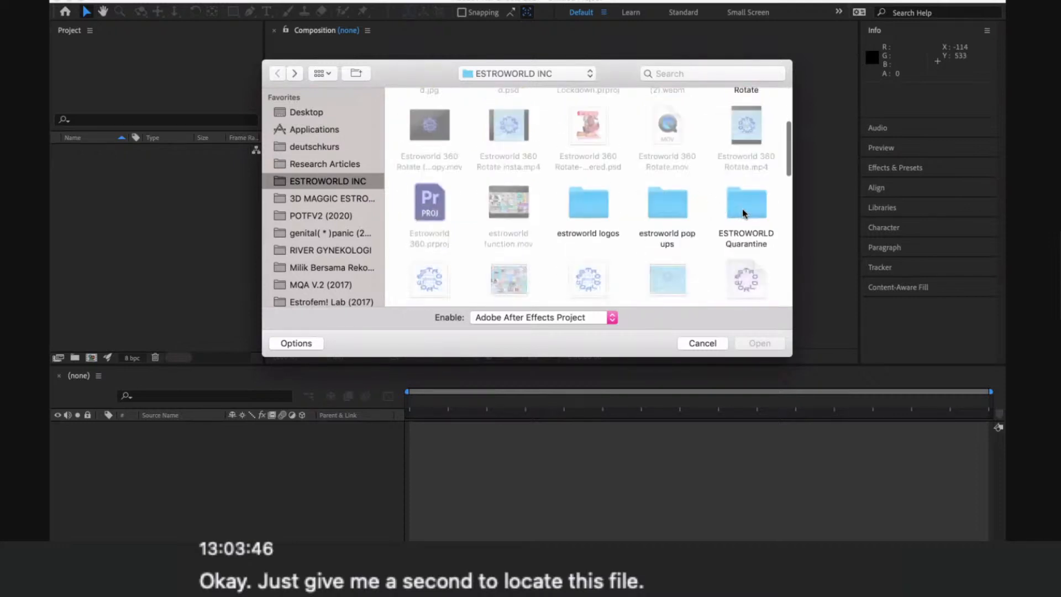
{"action": "left_click", "coordinate": [742, 213]}
{"action": "double_click", "coordinate": [741, 213]}
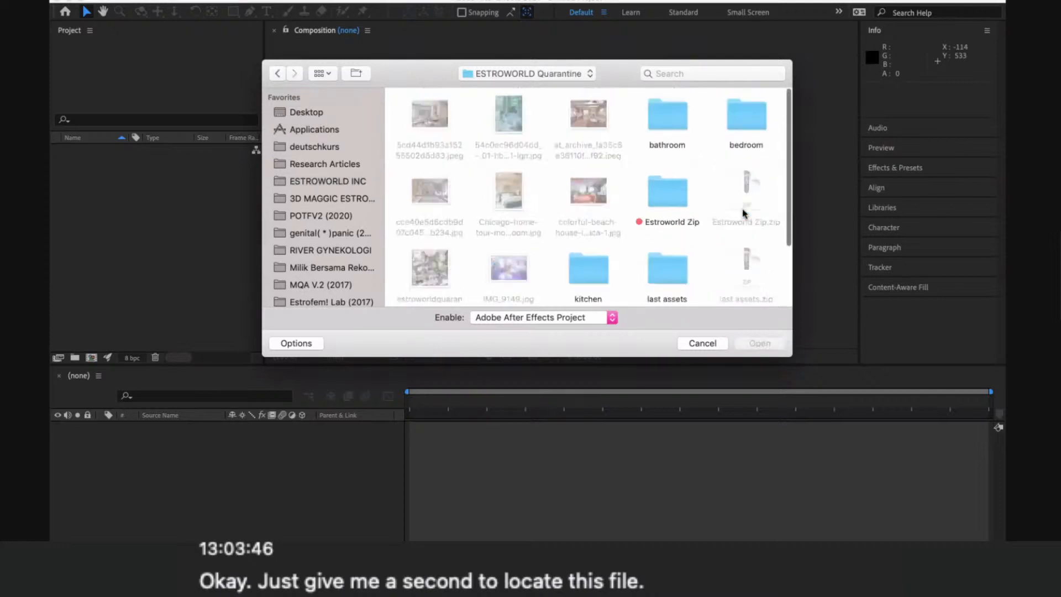
{"action": "scroll", "coordinate": [742, 213], "scroll_direction": "down", "scroll_amount": 5}
{"action": "scroll", "coordinate": [743, 214], "scroll_direction": "up", "scroll_amount": 3}
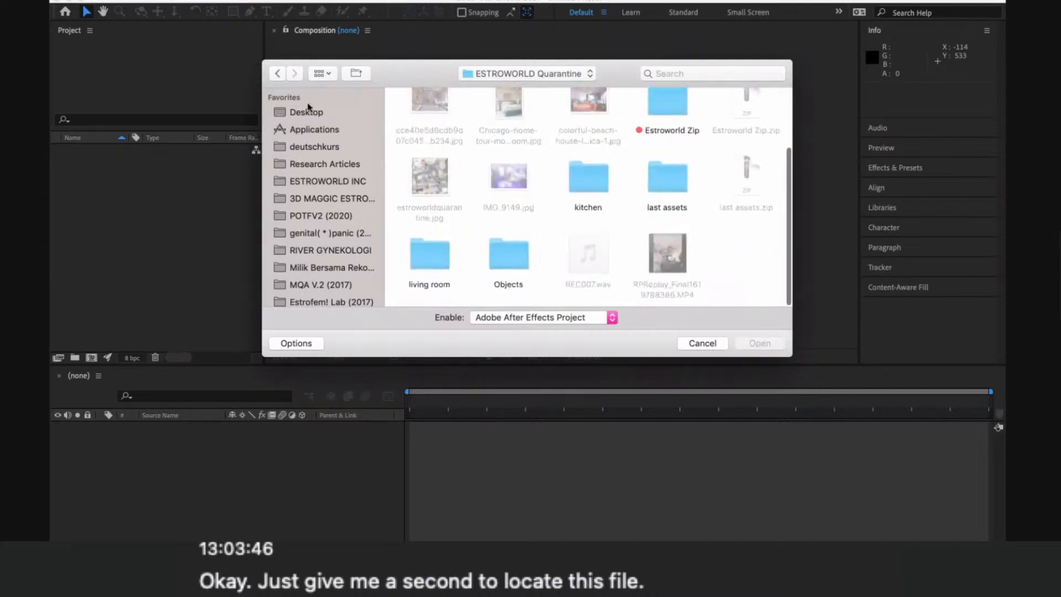
{"action": "left_click", "coordinate": [277, 75]}
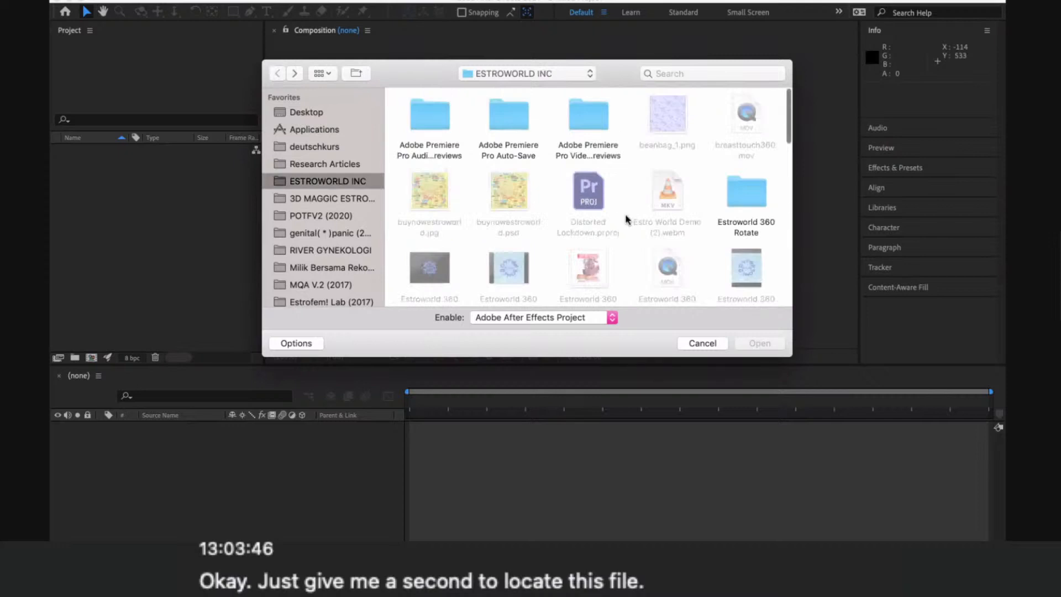
- Check the estroworld logos folder for an After Effects project, and return to the ESTROWORLD INC folder
{"action": "scroll", "coordinate": [628, 219], "scroll_direction": "down", "scroll_amount": 3}
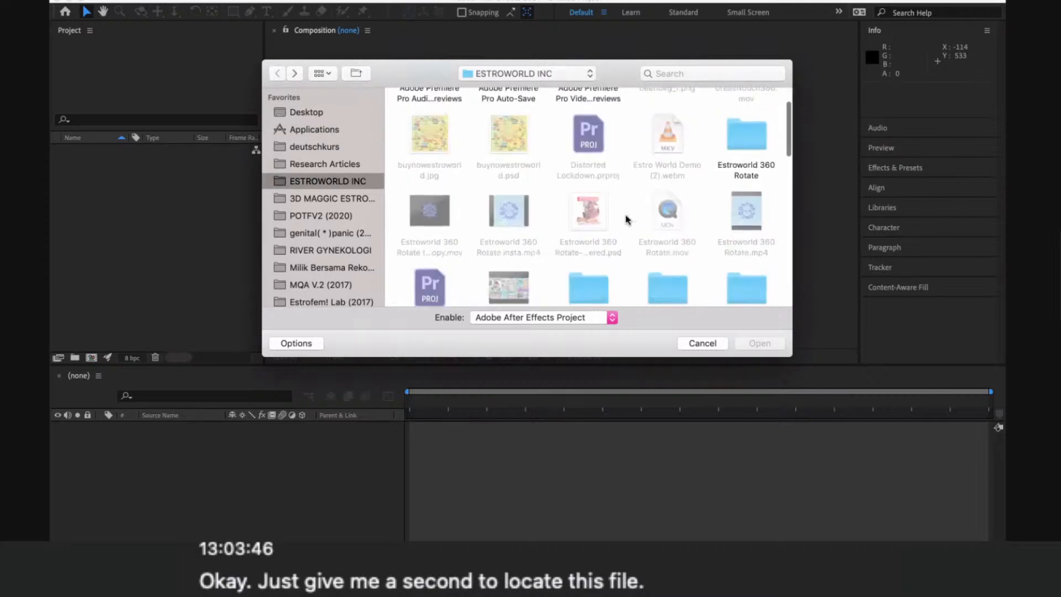
{"action": "scroll", "coordinate": [627, 219], "scroll_direction": "down", "scroll_amount": 1}
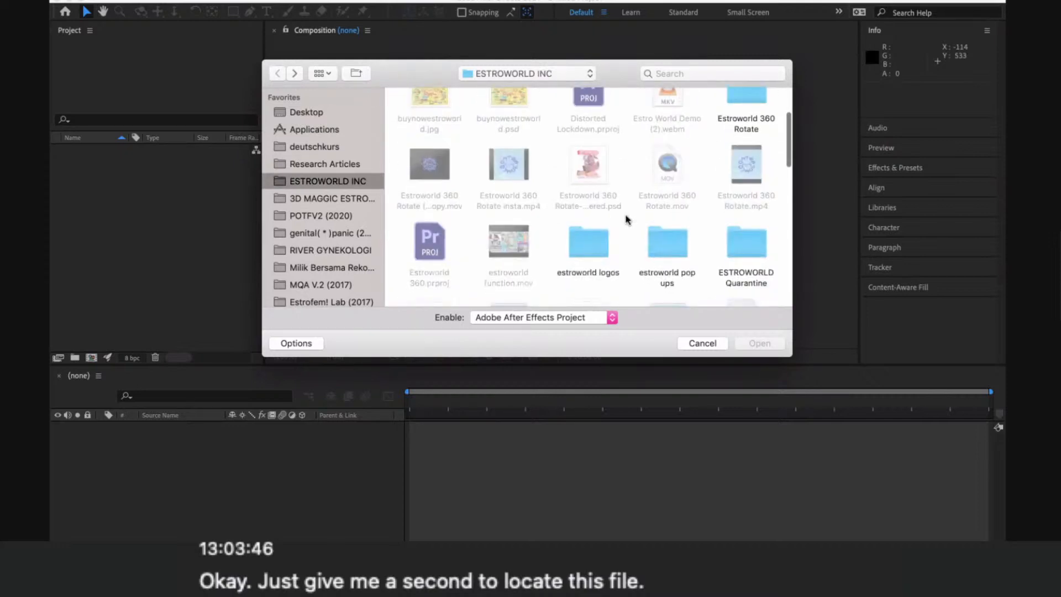
{"action": "double_click", "coordinate": [589, 240]}
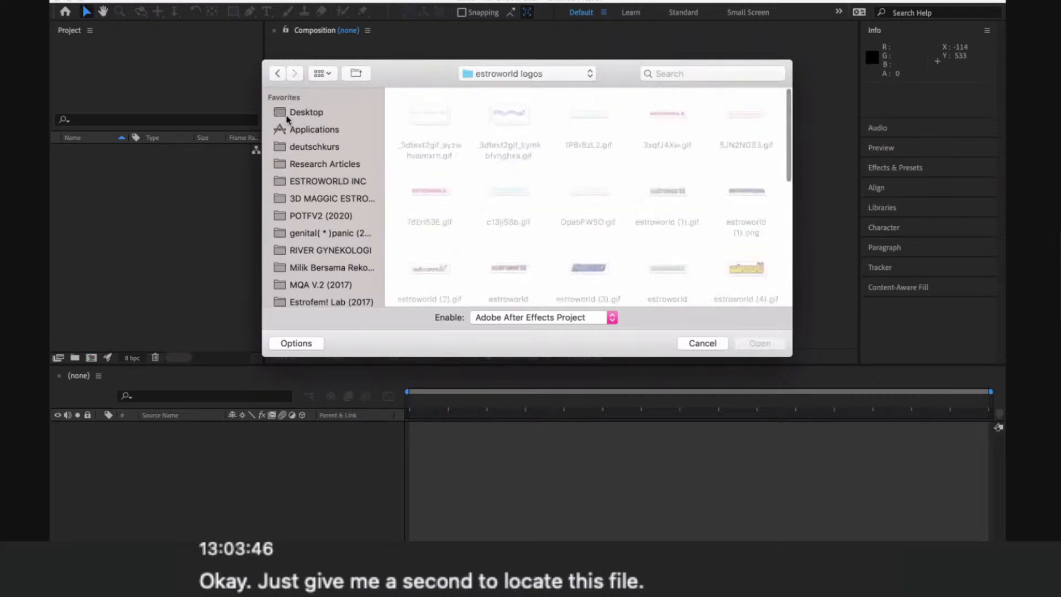
{"action": "left_click", "coordinate": [277, 73]}
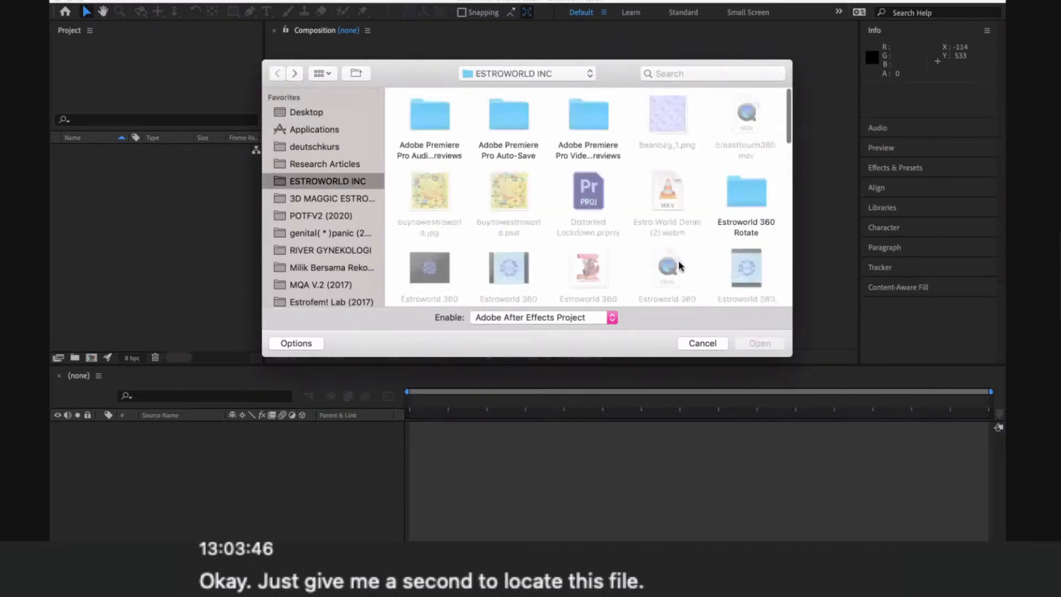
- Look through the estroworld pop ups folder for an After Effects project, and go back to ESTROWORLD INC
{"action": "scroll", "coordinate": [665, 265], "scroll_direction": "down", "scroll_amount": 3}
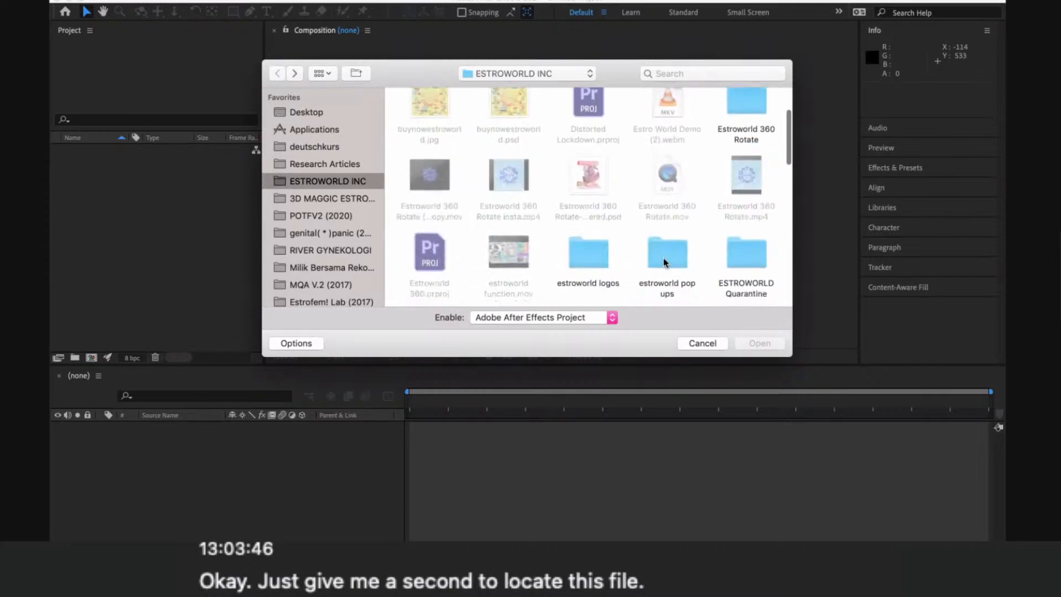
{"action": "left_click", "coordinate": [665, 257]}
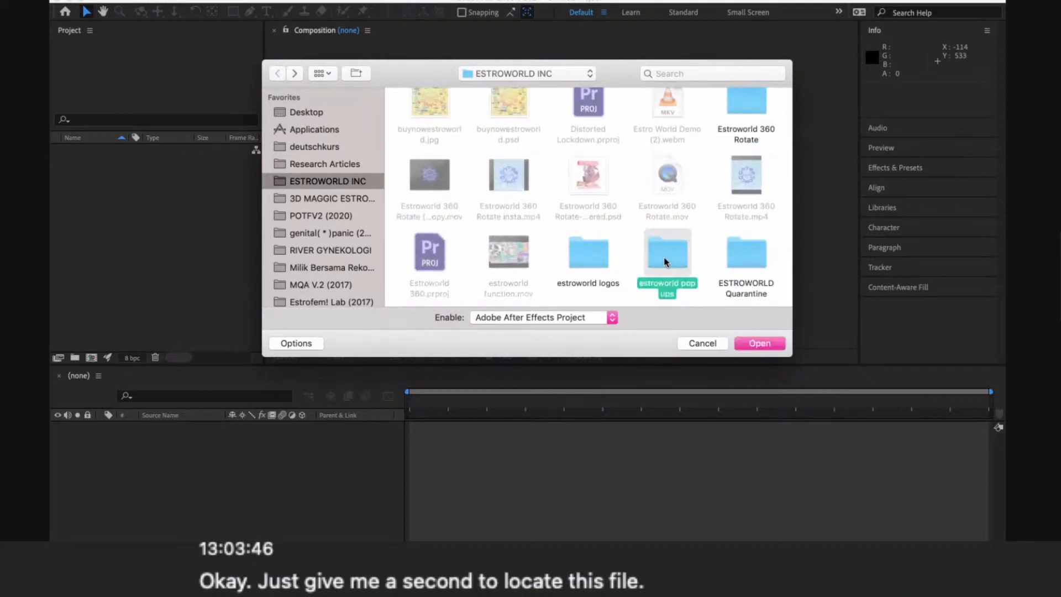
{"action": "double_click", "coordinate": [665, 261]}
{"action": "scroll", "coordinate": [665, 262], "scroll_direction": "down", "scroll_amount": 5}
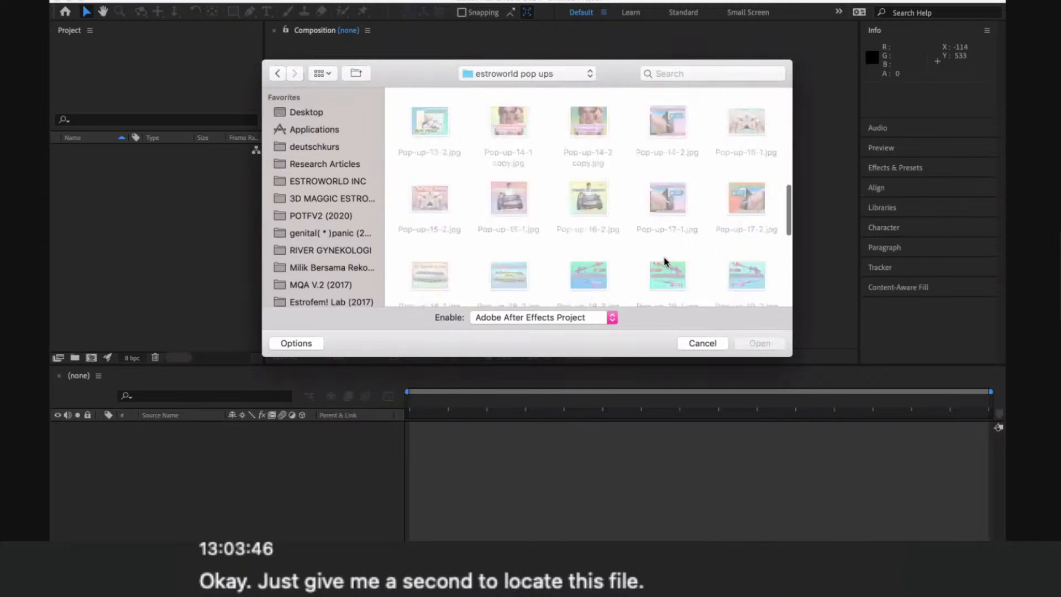
{"action": "scroll", "coordinate": [666, 262], "scroll_direction": "up", "scroll_amount": 10}
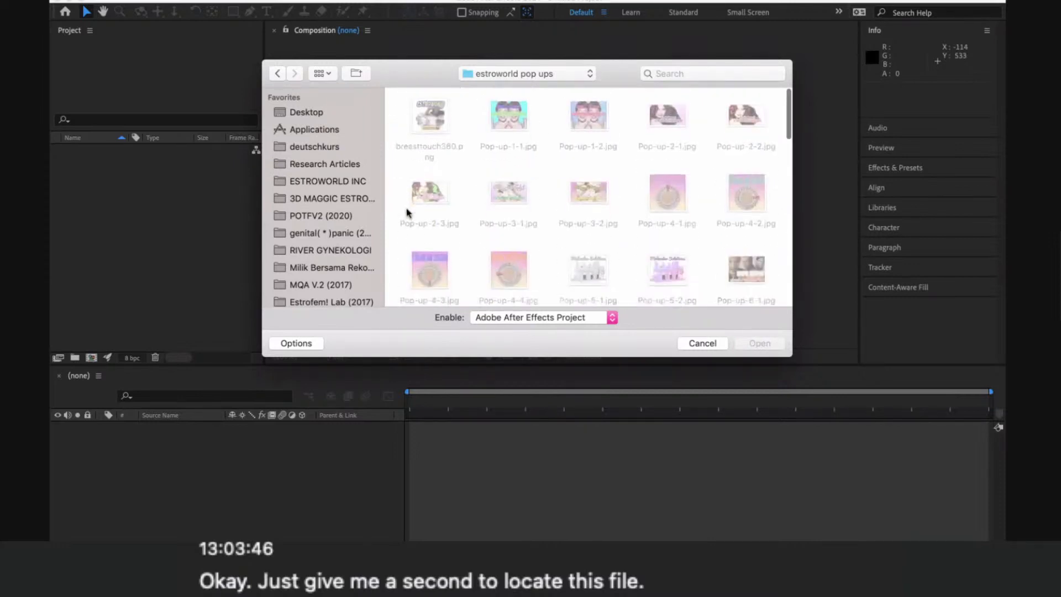
{"action": "left_click", "coordinate": [276, 76]}
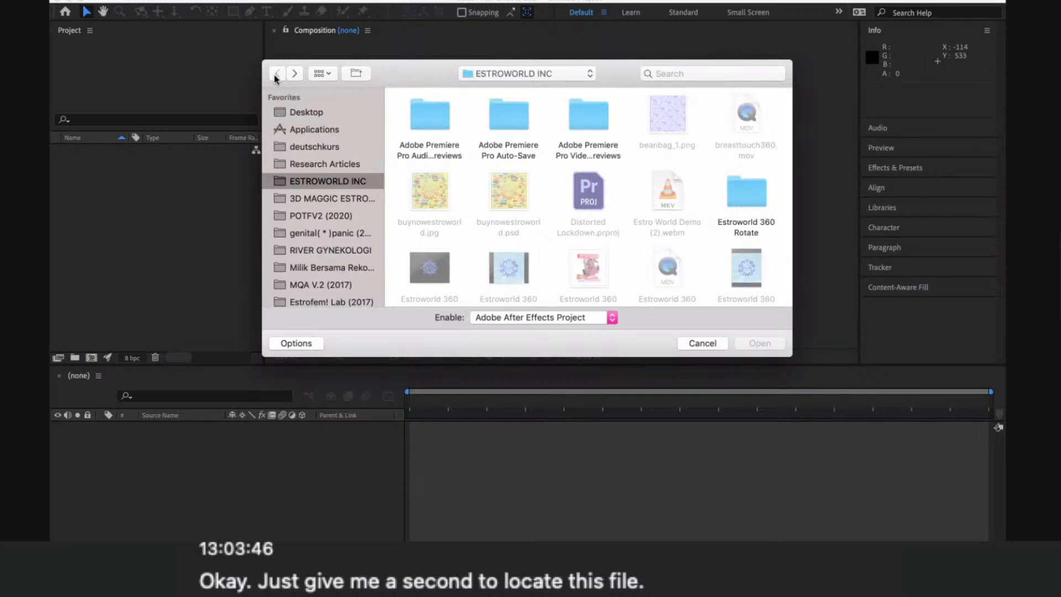
- Check the Estroworld 360 Rotate folder for an After Effects project, and return to its parent folder
{"action": "double_click", "coordinate": [738, 197]}
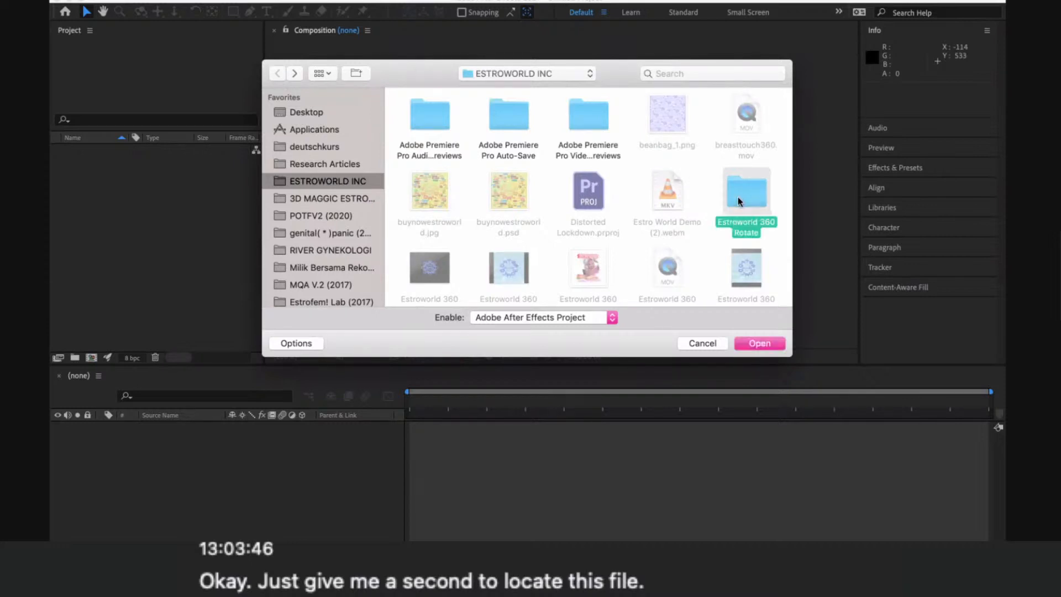
{"action": "scroll", "coordinate": [738, 197], "scroll_direction": "down", "scroll_amount": 5}
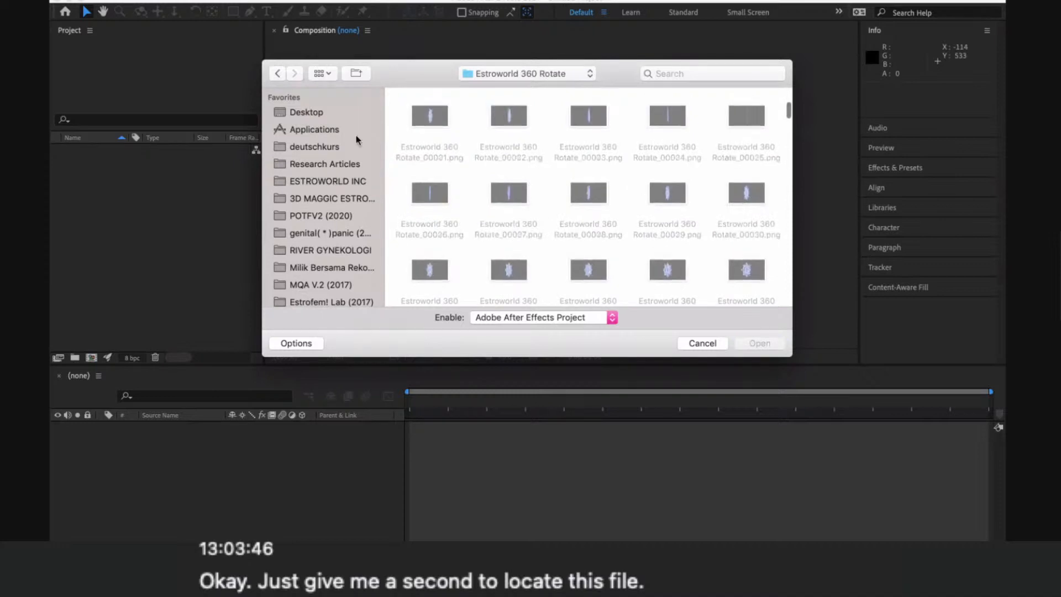
{"action": "left_click", "coordinate": [278, 74]}
- Look through the Final Popups folder for an After Effects project, and go back to the ESTROWORLD INC folder
{"action": "scroll", "coordinate": [649, 244], "scroll_direction": "down", "scroll_amount": 3}
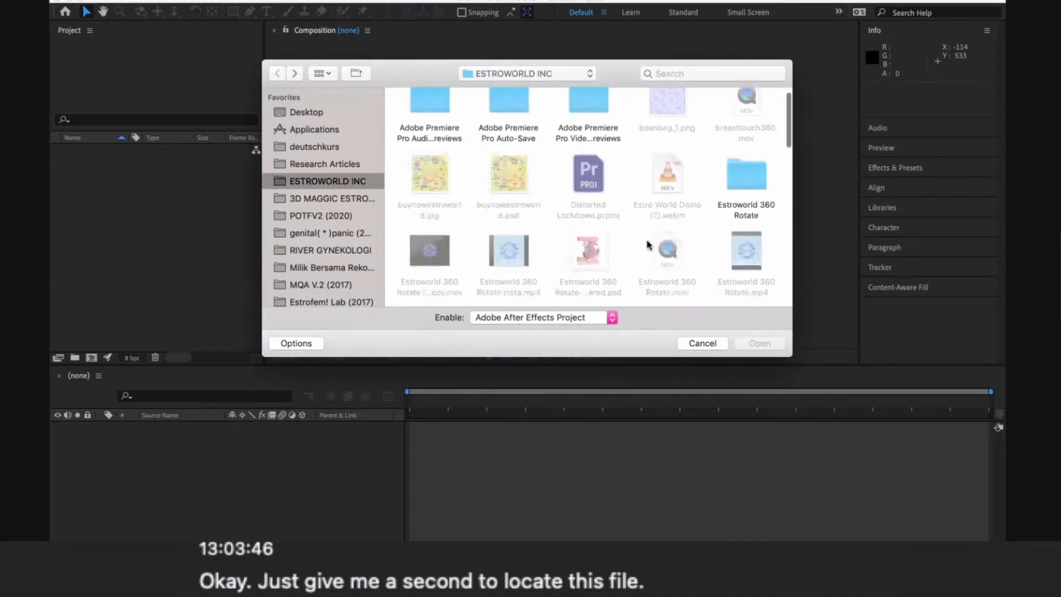
{"action": "scroll", "coordinate": [649, 244], "scroll_direction": "down", "scroll_amount": 2}
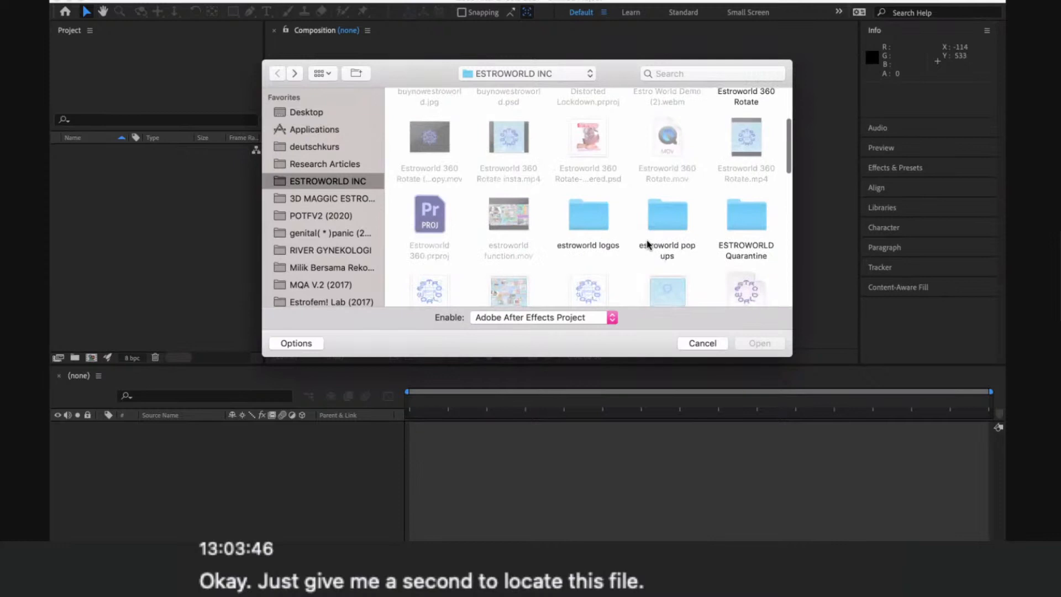
{"action": "scroll", "coordinate": [649, 244], "scroll_direction": "down", "scroll_amount": 5}
{"action": "double_click", "coordinate": [666, 221]}
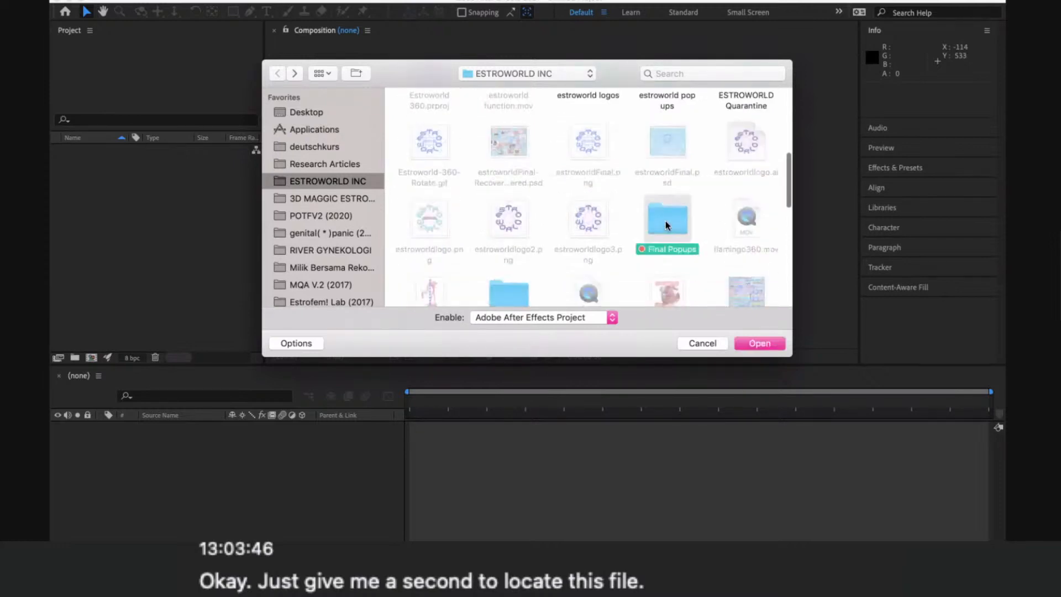
{"action": "scroll", "coordinate": [666, 223], "scroll_direction": "down", "scroll_amount": 2}
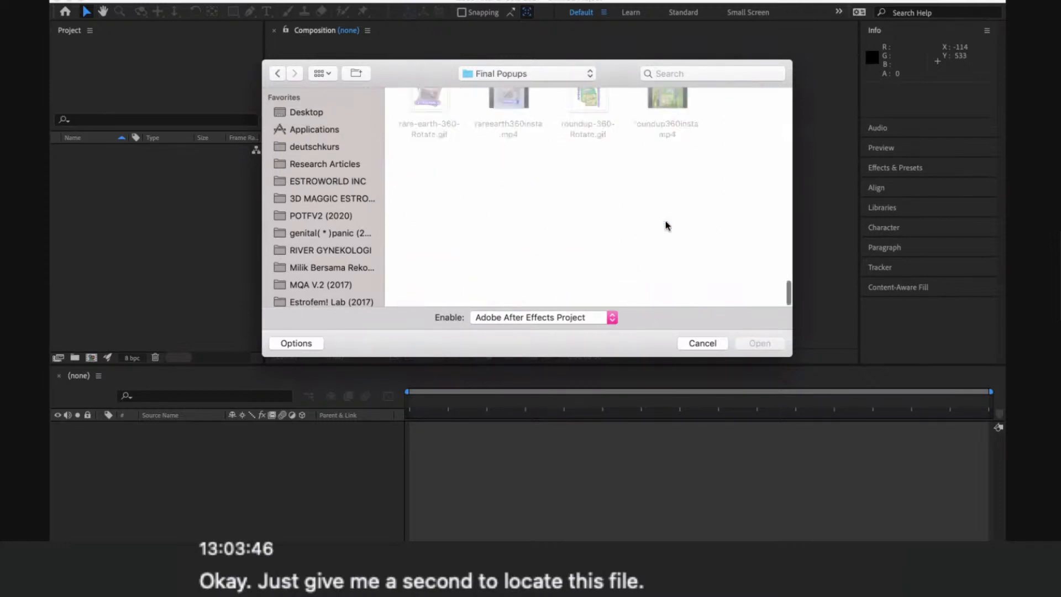
{"action": "scroll", "coordinate": [666, 223], "scroll_direction": "up", "scroll_amount": 10}
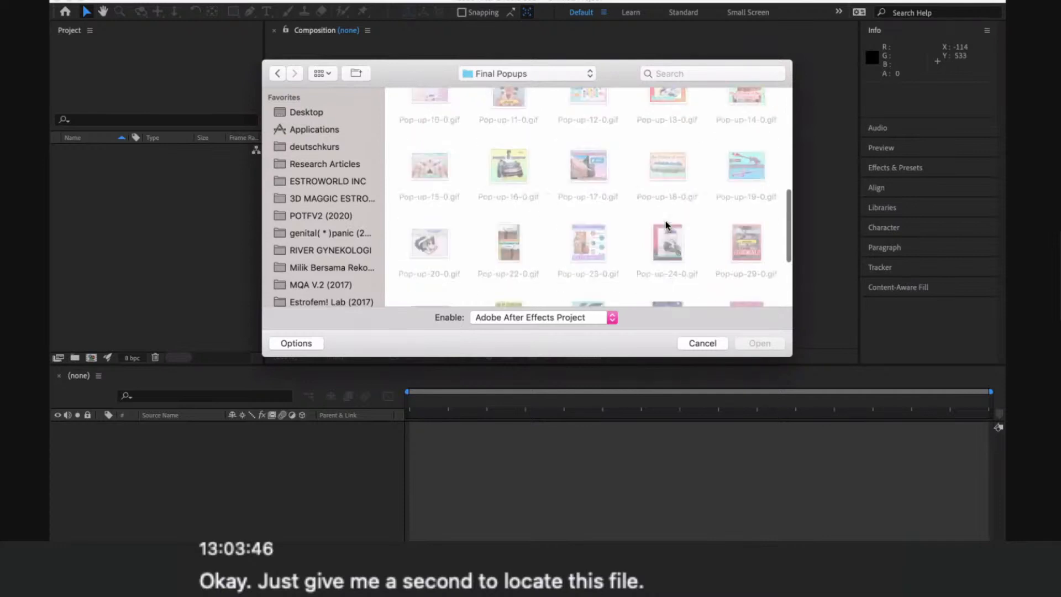
{"action": "scroll", "coordinate": [666, 223], "scroll_direction": "up", "scroll_amount": 5}
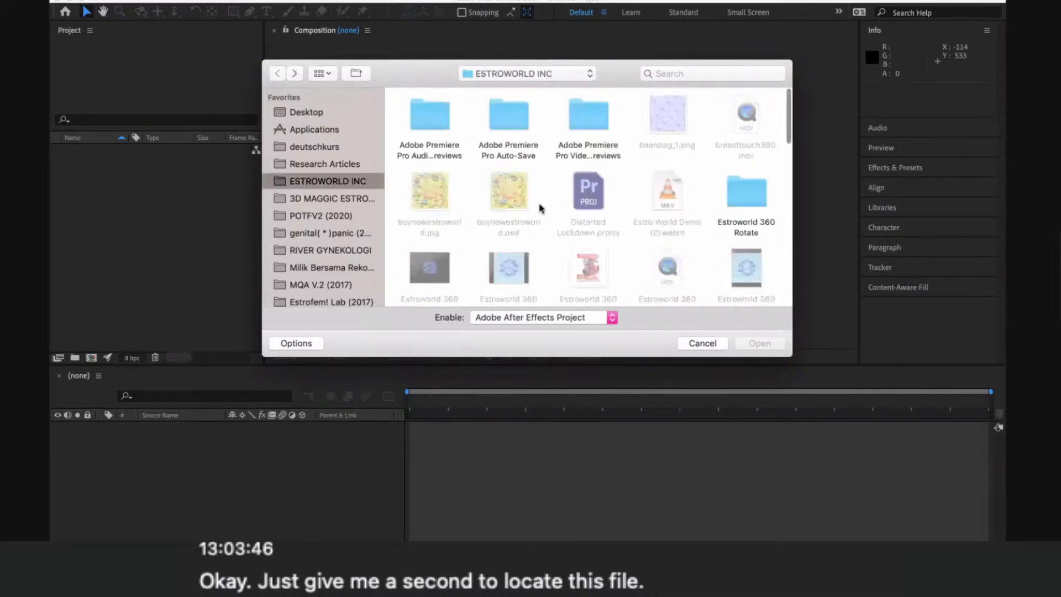
- Search the xeno products folder for an After Effects project, and return to the ESTROWORLD INC folder
{"action": "scroll", "coordinate": [541, 208], "scroll_direction": "down", "scroll_amount": 3}
{"action": "scroll", "coordinate": [541, 208], "scroll_direction": "down", "scroll_amount": 5}
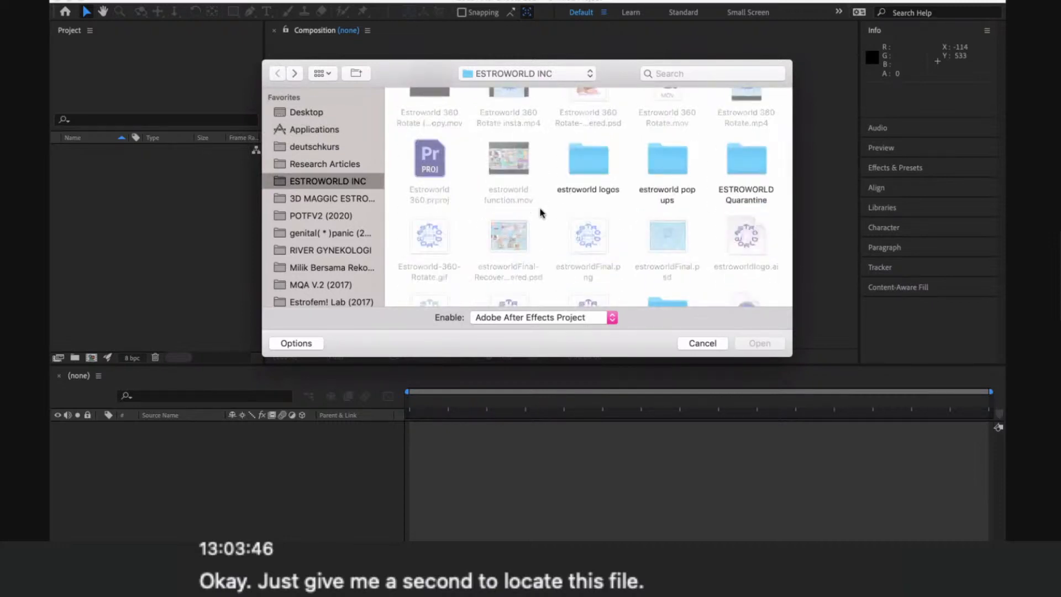
{"action": "scroll", "coordinate": [540, 213], "scroll_direction": "down", "scroll_amount": 7}
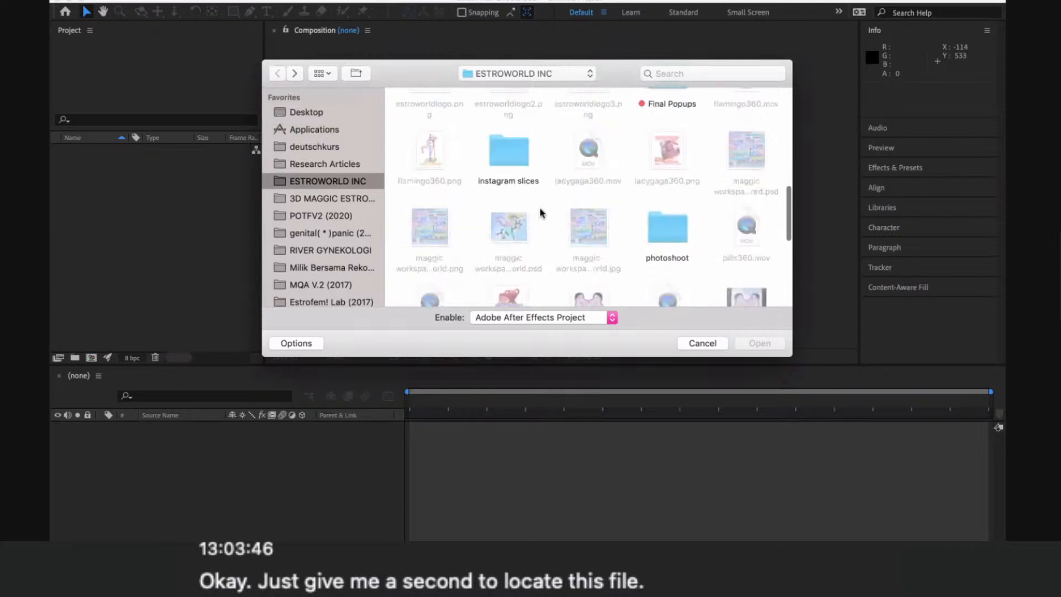
{"action": "scroll", "coordinate": [540, 213], "scroll_direction": "down", "scroll_amount": 4}
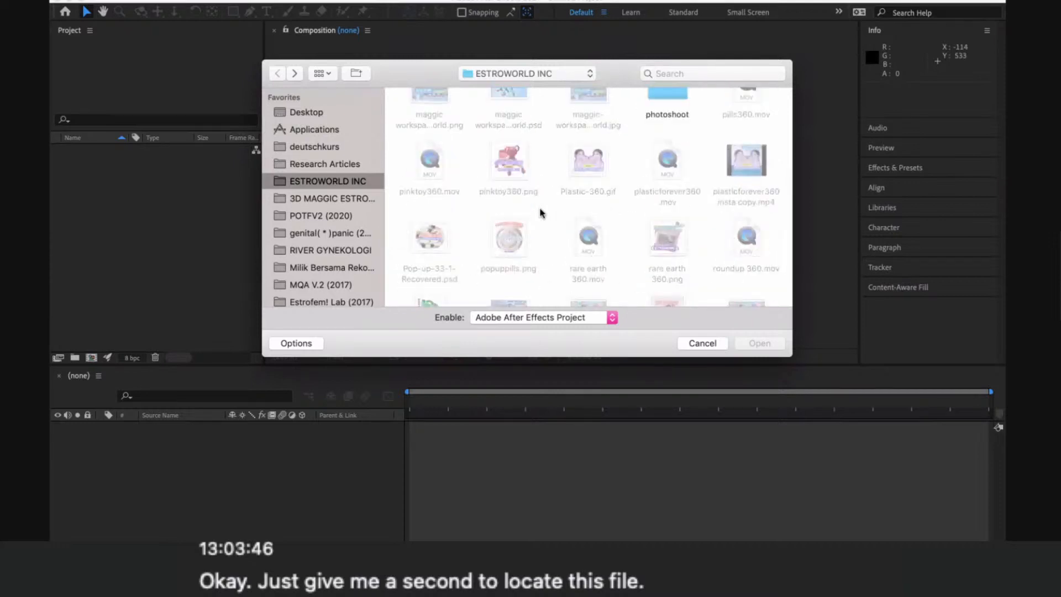
{"action": "scroll", "coordinate": [540, 213], "scroll_direction": "down", "scroll_amount": 5}
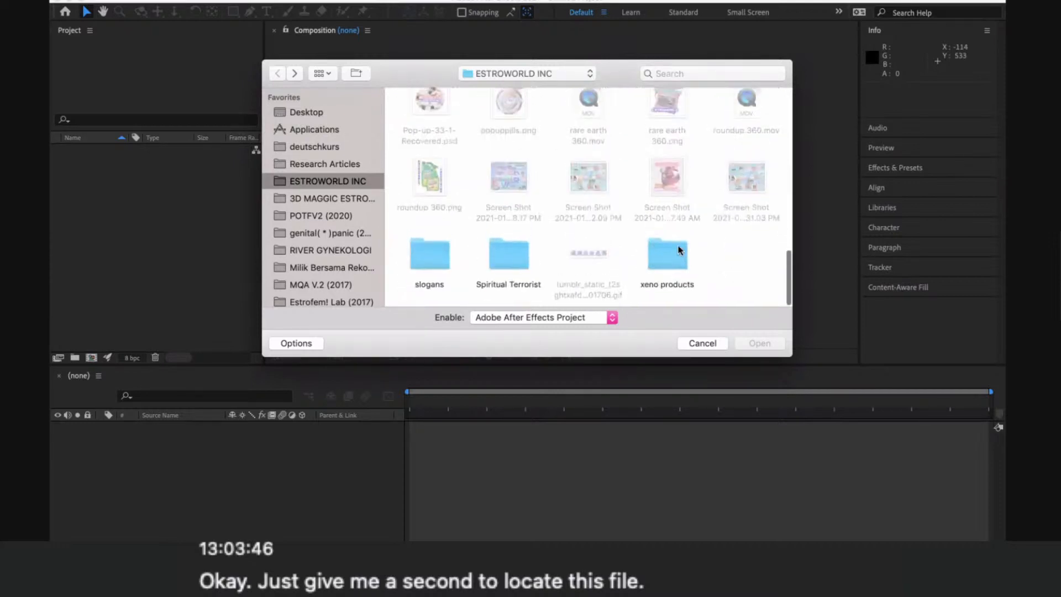
{"action": "double_click", "coordinate": [672, 247]}
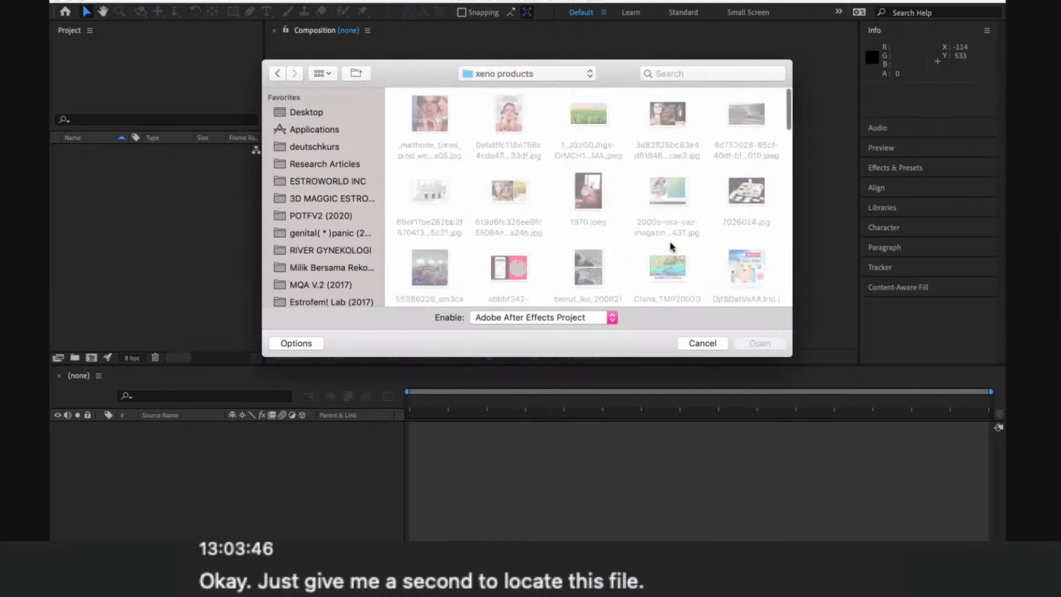
{"action": "scroll", "coordinate": [672, 246], "scroll_direction": "down", "scroll_amount": 15}
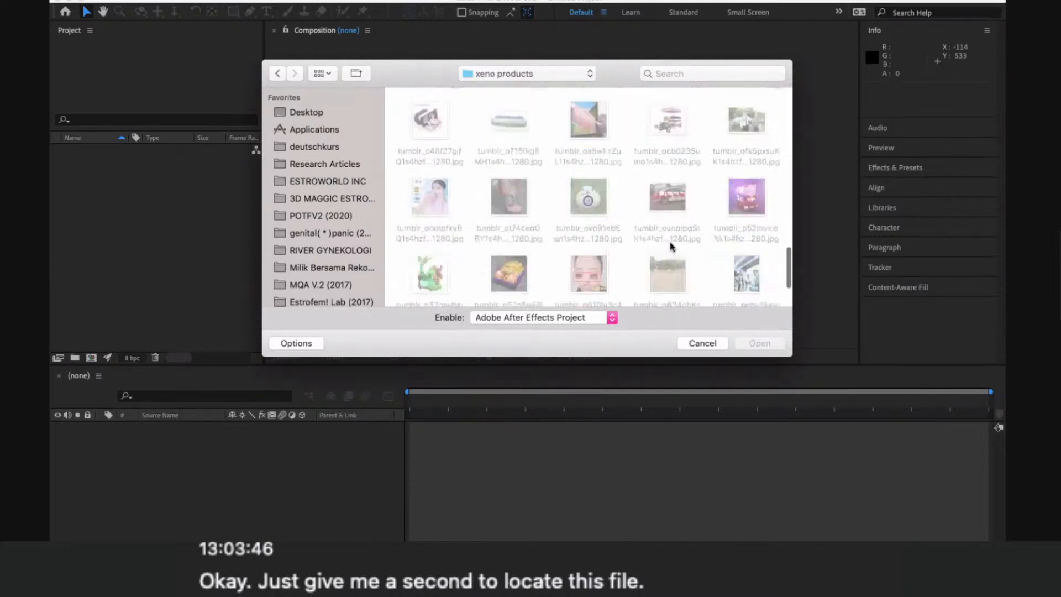
{"action": "scroll", "coordinate": [672, 247], "scroll_direction": "up", "scroll_amount": 10}
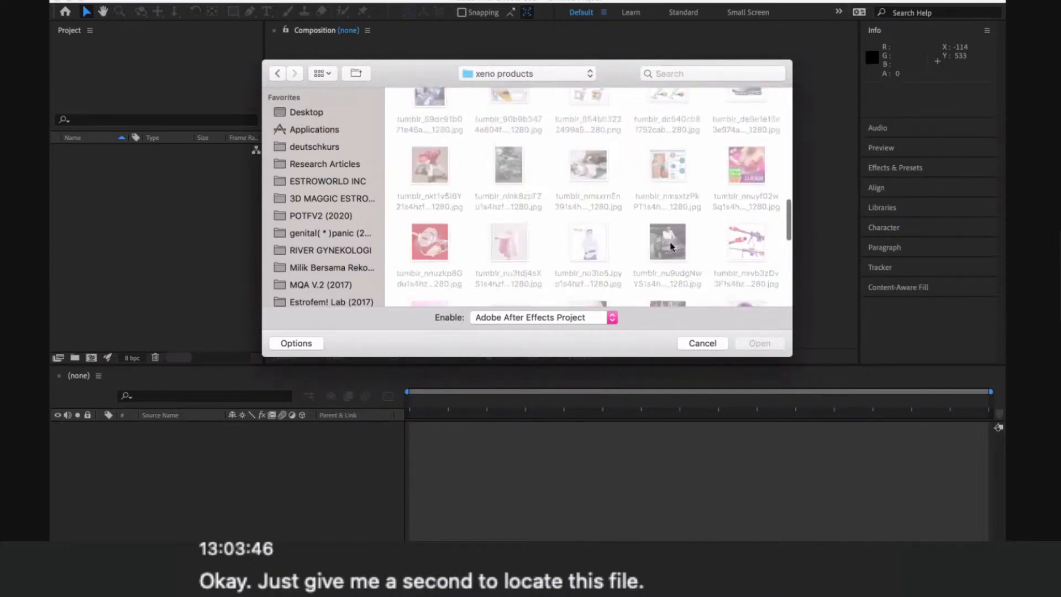
{"action": "scroll", "coordinate": [672, 247], "scroll_direction": "up", "scroll_amount": 10}
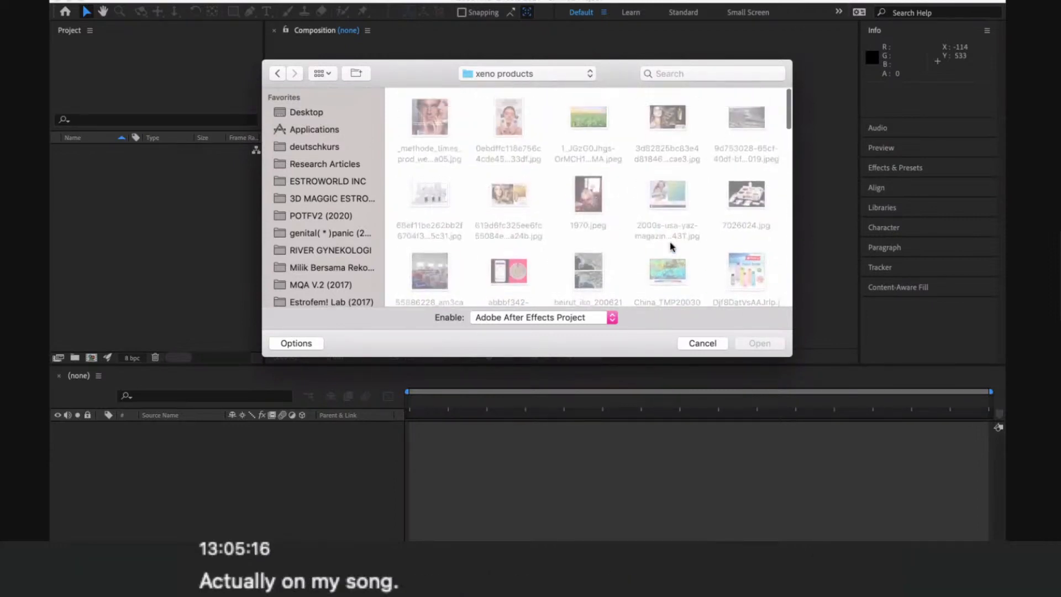
{"action": "scroll", "coordinate": [672, 247], "scroll_direction": "down", "scroll_amount": 10}
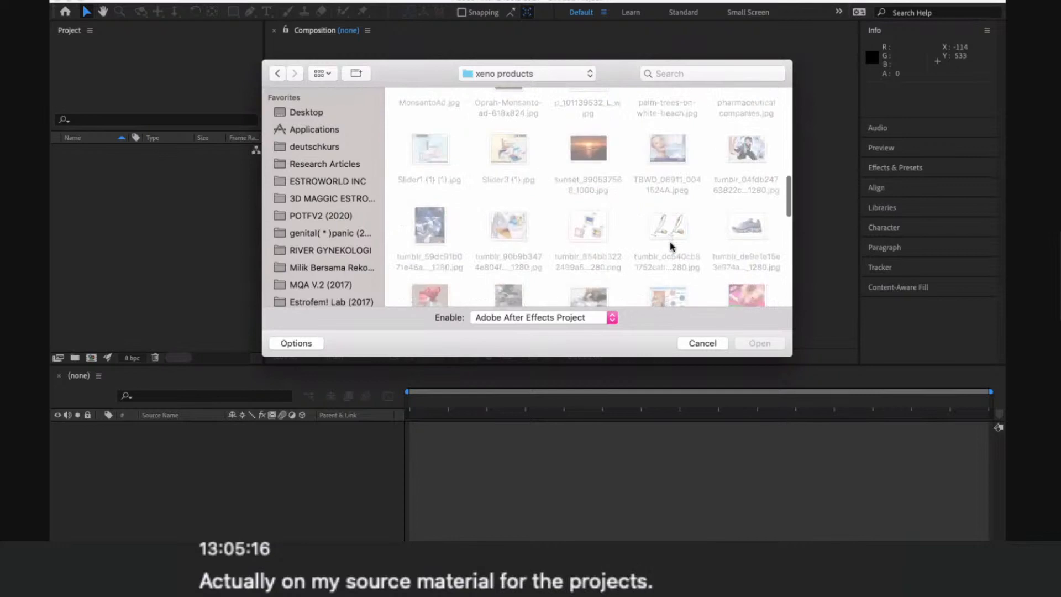
{"action": "scroll", "coordinate": [670, 241], "scroll_direction": "down", "scroll_amount": 10}
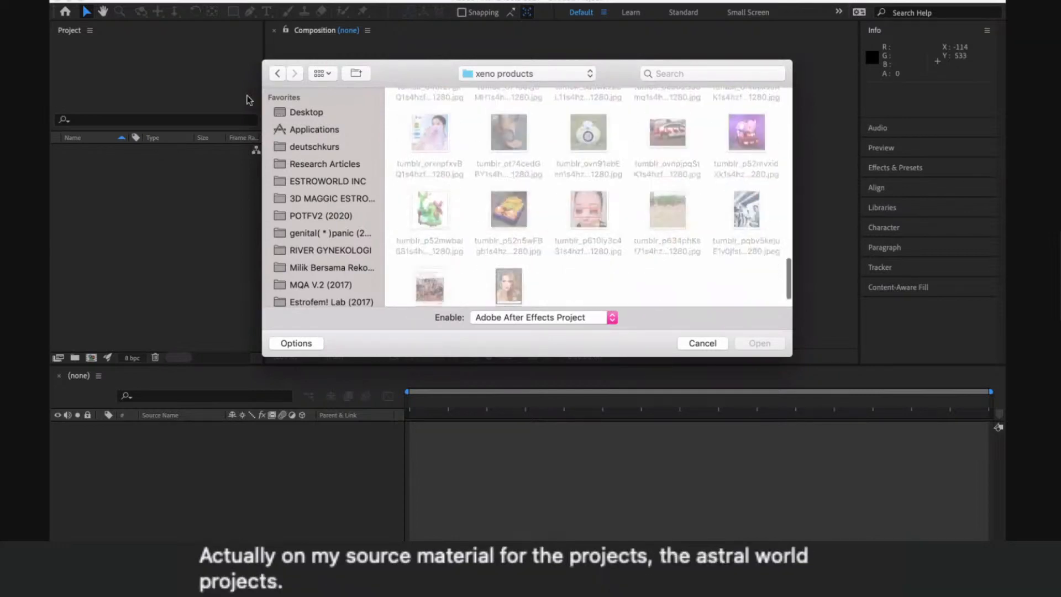
{"action": "left_click", "coordinate": [328, 181]}
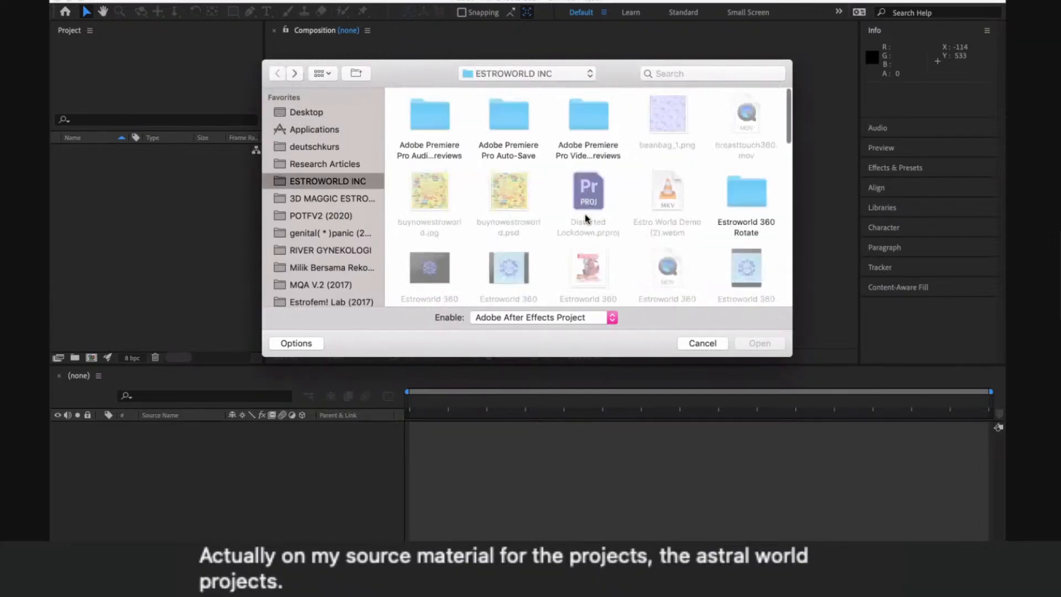
- Look through the whole ESTROWORLD INC folder again for the After Effects project or a folder containing it
{"action": "scroll", "coordinate": [624, 194], "scroll_direction": "down", "scroll_amount": 2}
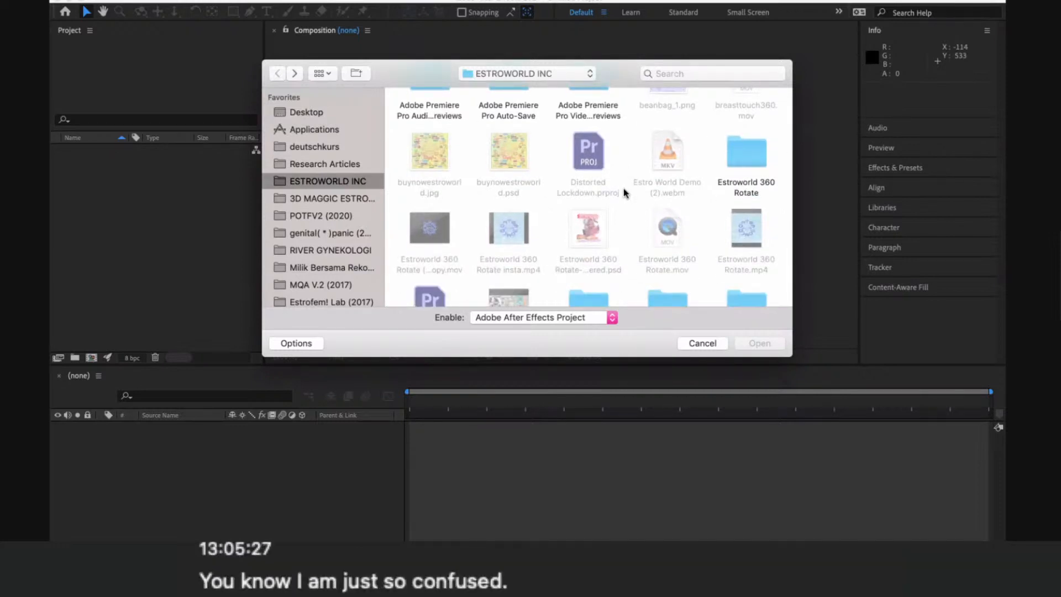
{"action": "scroll", "coordinate": [624, 193], "scroll_direction": "down", "scroll_amount": 3}
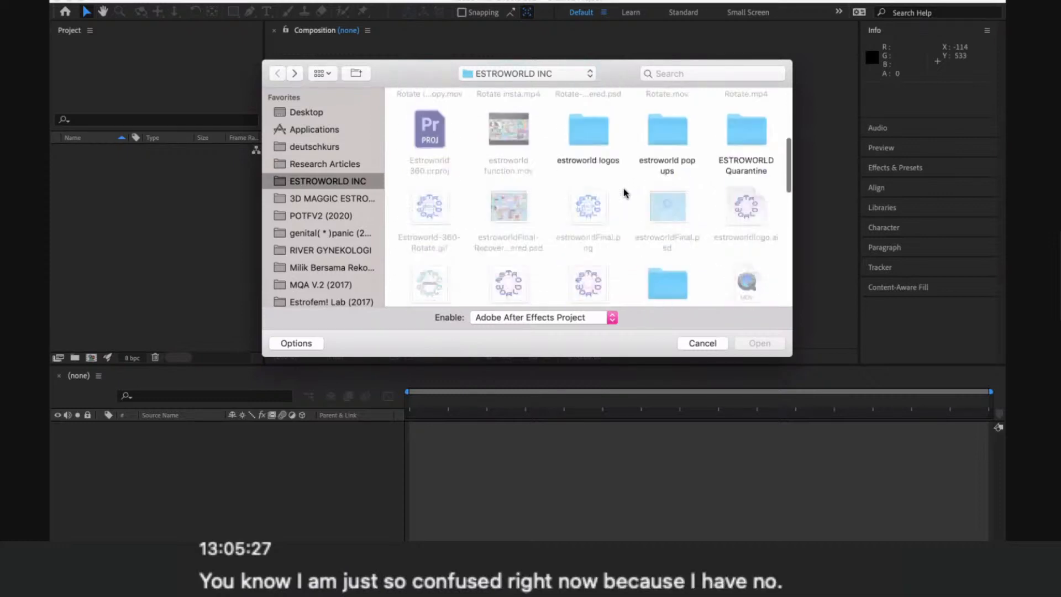
{"action": "scroll", "coordinate": [624, 194], "scroll_direction": "down", "scroll_amount": 1}
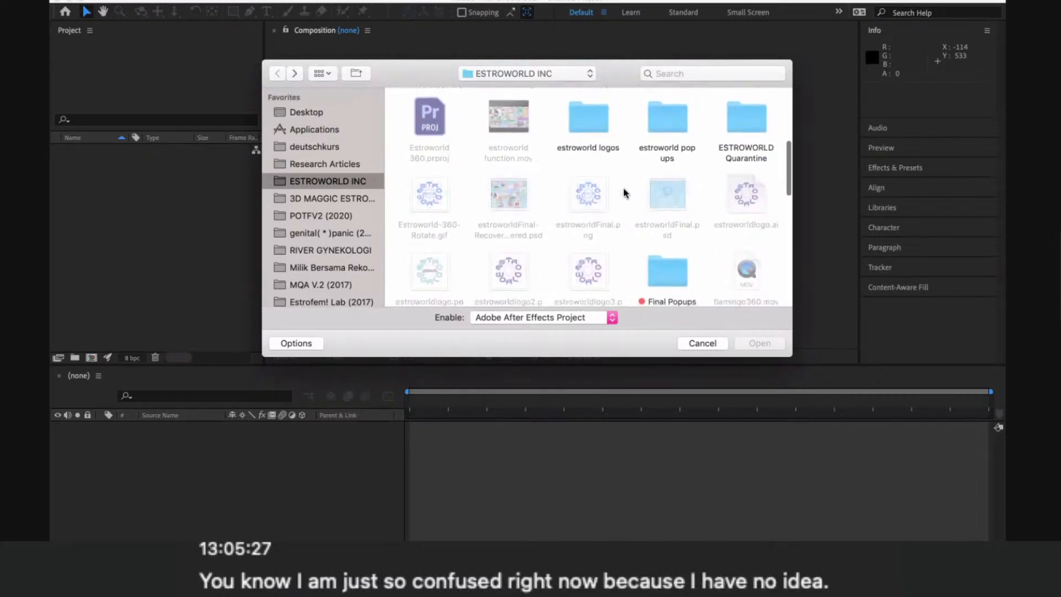
{"action": "scroll", "coordinate": [624, 194], "scroll_direction": "down", "scroll_amount": 2}
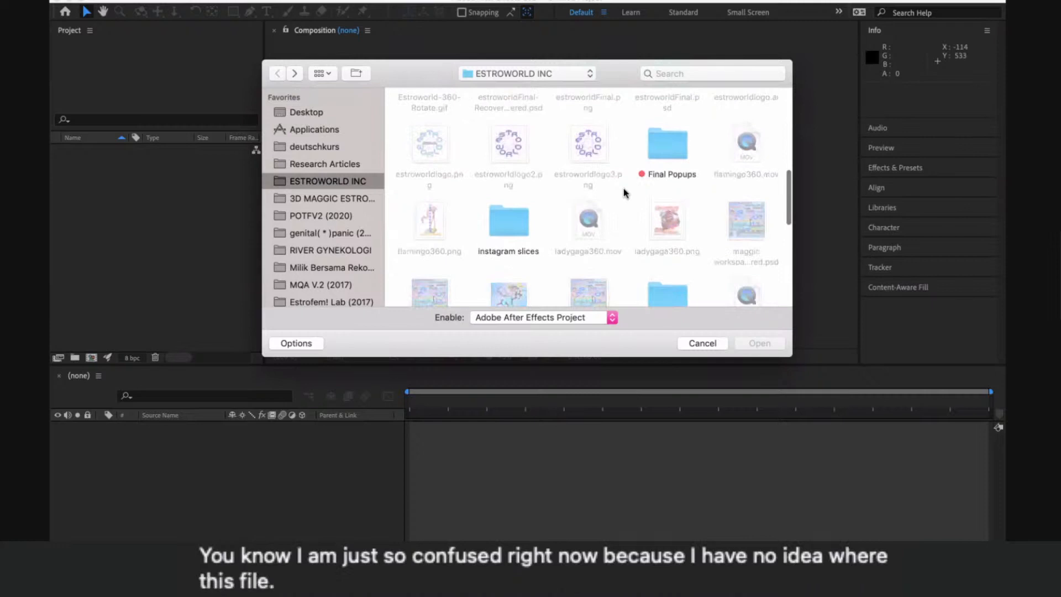
{"action": "scroll", "coordinate": [625, 193], "scroll_direction": "down", "scroll_amount": 5}
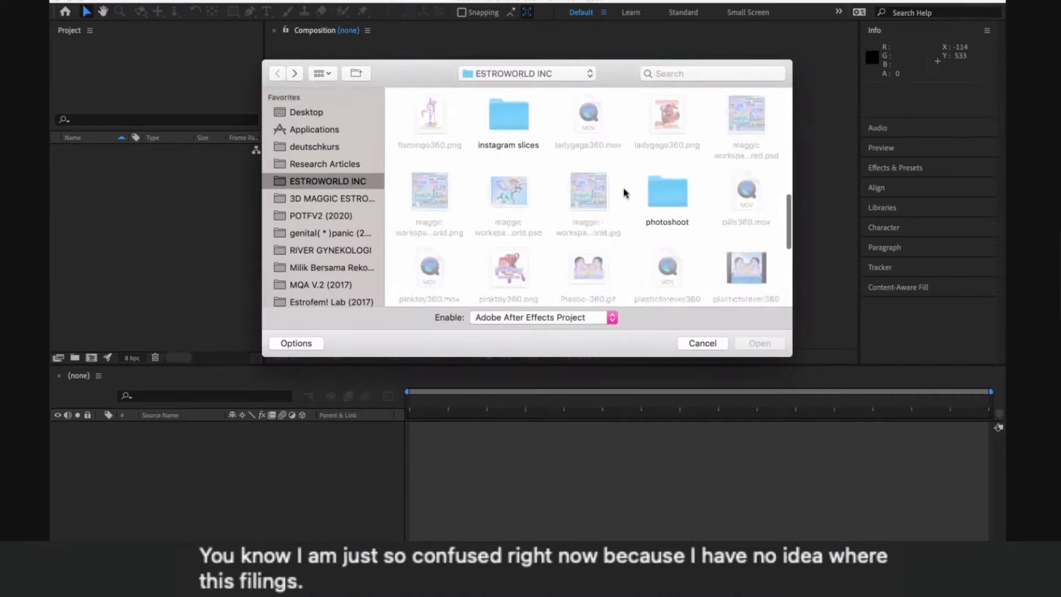
{"action": "scroll", "coordinate": [624, 192], "scroll_direction": "down", "scroll_amount": 8}
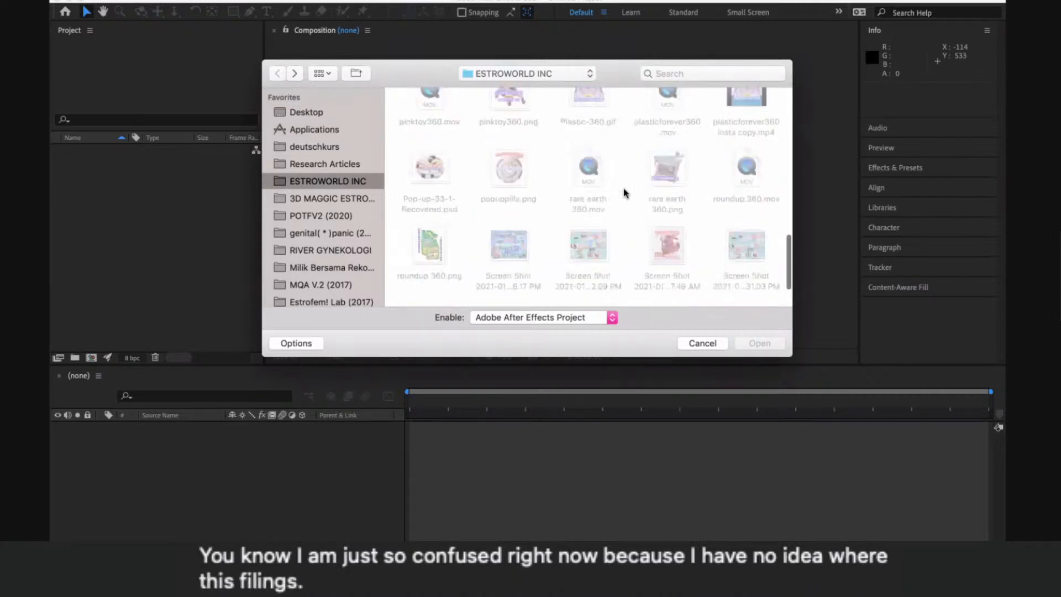
{"action": "scroll", "coordinate": [623, 192], "scroll_direction": "down", "scroll_amount": 5}
{"action": "scroll", "coordinate": [624, 193], "scroll_direction": "up", "scroll_amount": 15}
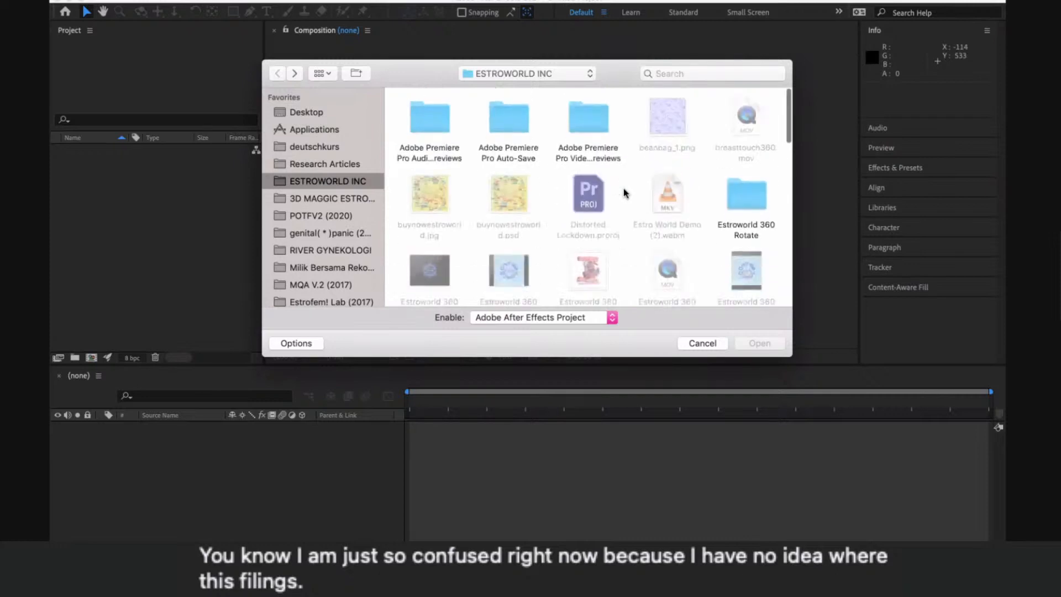
- Check the Adobe Premiere Pro video previews, Auto-Save and audio previews folders for an After Effects project, returning to ESTROWORLD INC
{"action": "double_click", "coordinate": [591, 111]}
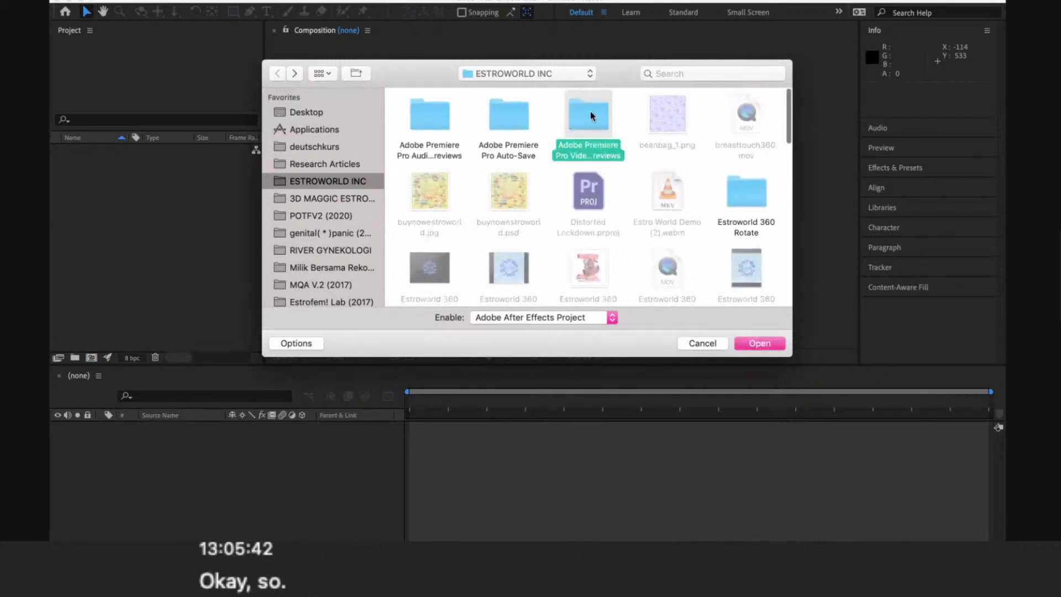
{"action": "left_click", "coordinate": [277, 73]}
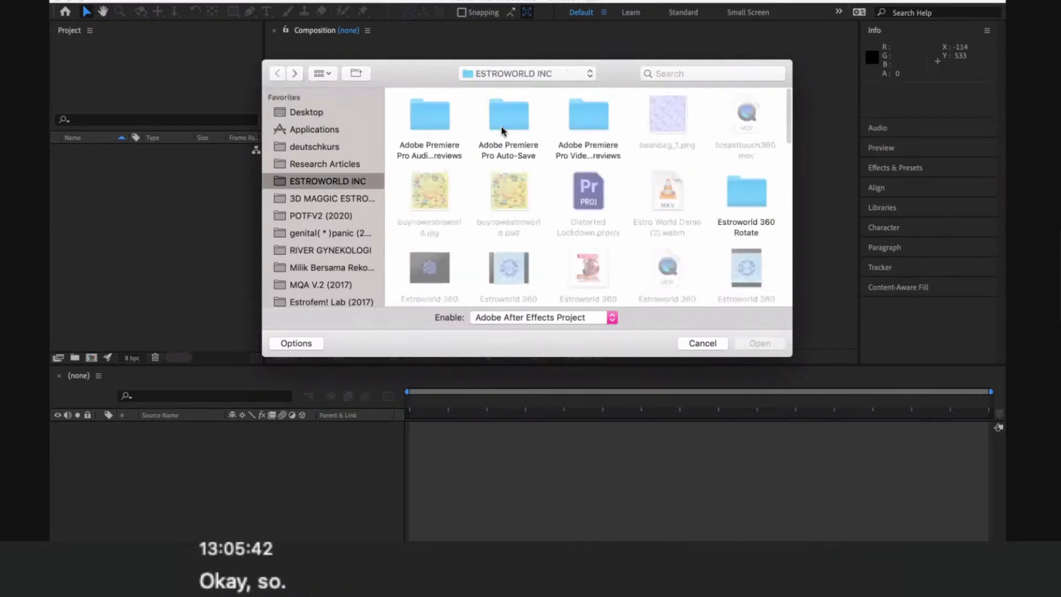
{"action": "double_click", "coordinate": [509, 114]}
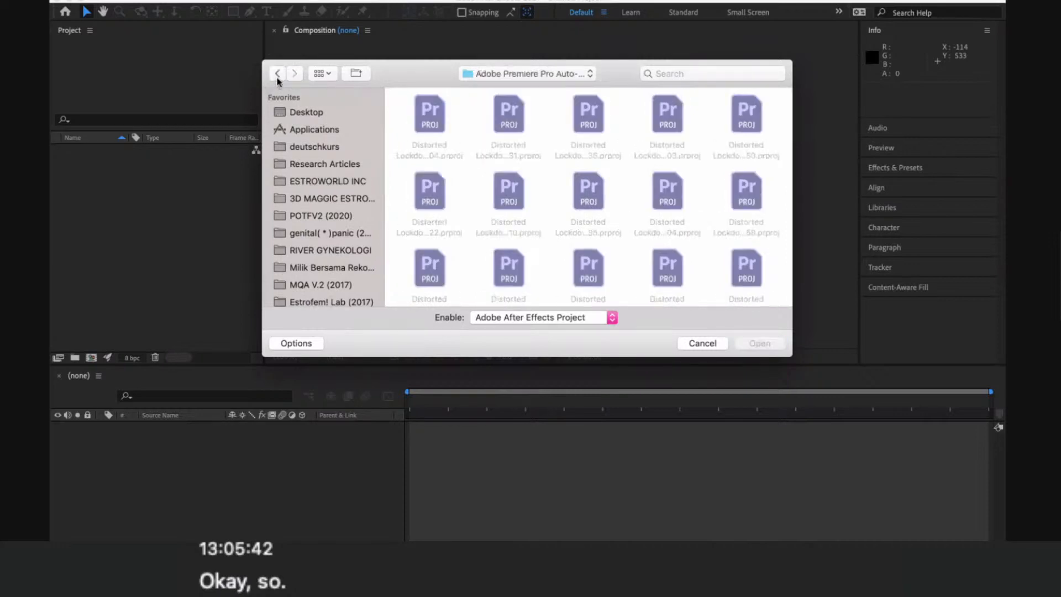
{"action": "left_click", "coordinate": [277, 73]}
{"action": "left_click", "coordinate": [419, 114]}
{"action": "key", "text": "Return"}
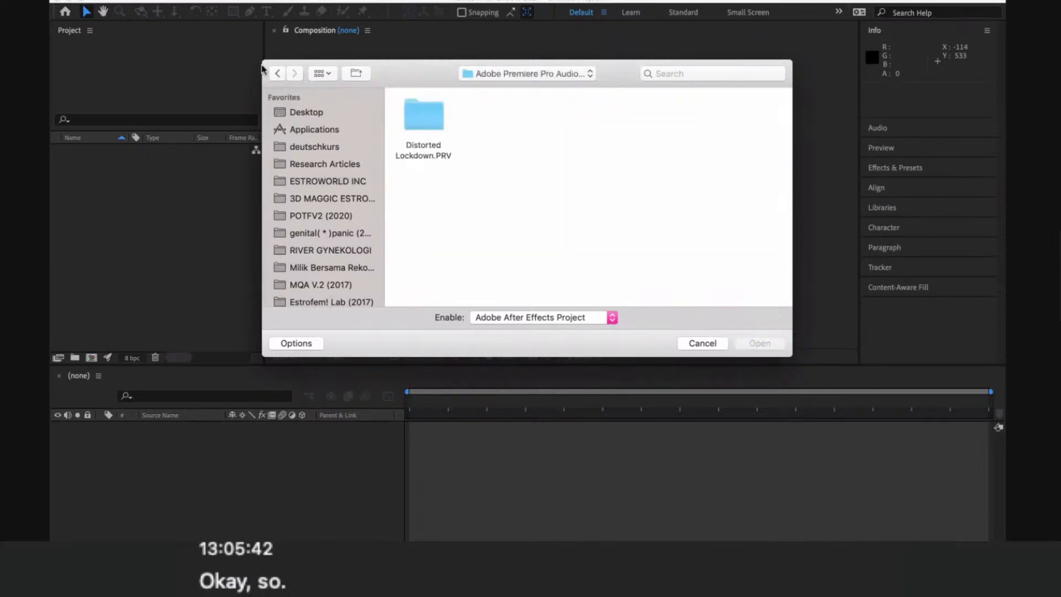
{"action": "left_click", "coordinate": [277, 73]}
- Scan the rest of the ESTROWORLD INC folder for the After Effects project, and dismiss the open-project dialog without opening a file
{"action": "scroll", "coordinate": [614, 243], "scroll_direction": "down", "scroll_amount": 2}
{"action": "scroll", "coordinate": [613, 243], "scroll_direction": "down", "scroll_amount": 1}
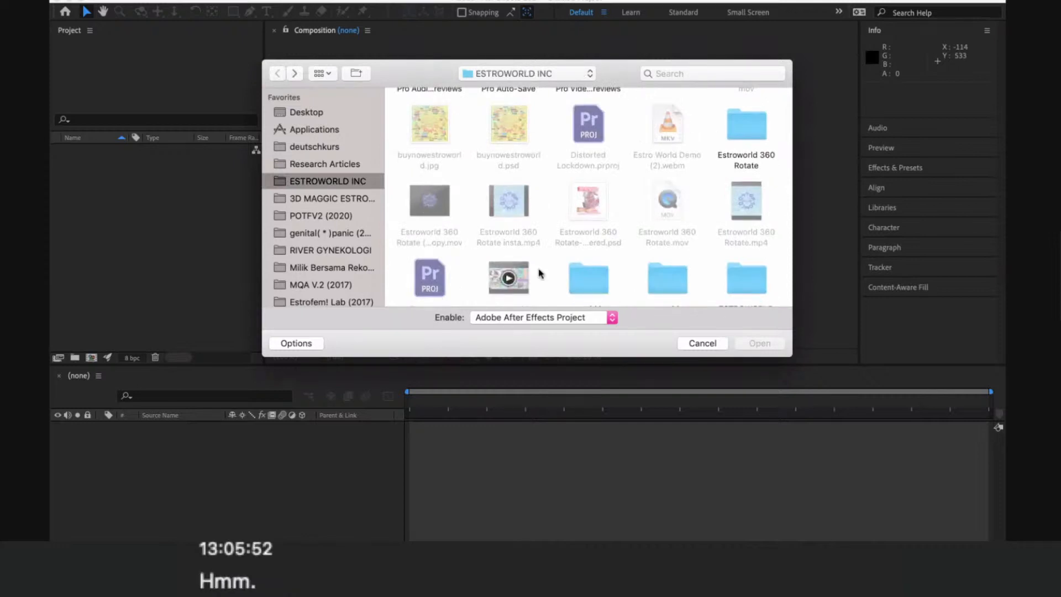
{"action": "scroll", "coordinate": [569, 284], "scroll_direction": "down", "scroll_amount": 4}
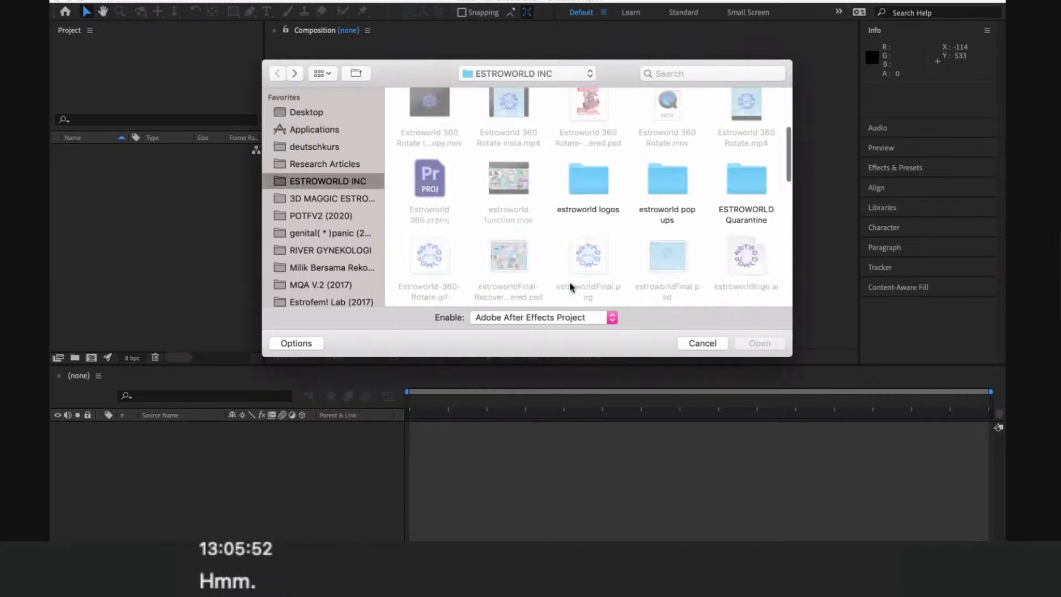
{"action": "scroll", "coordinate": [570, 284], "scroll_direction": "down", "scroll_amount": 2}
{"action": "key", "text": "Escape"}
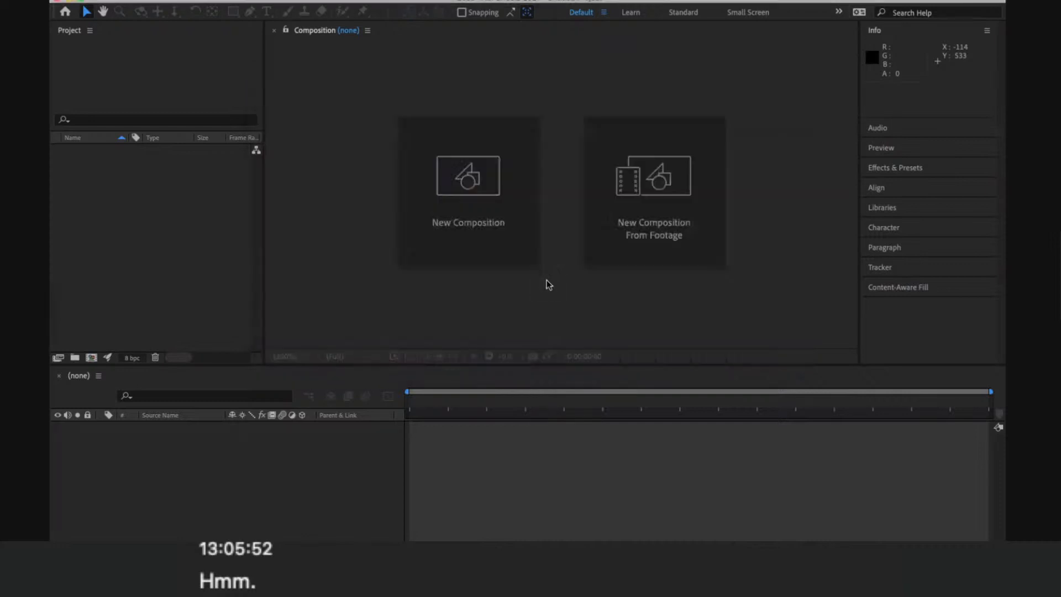